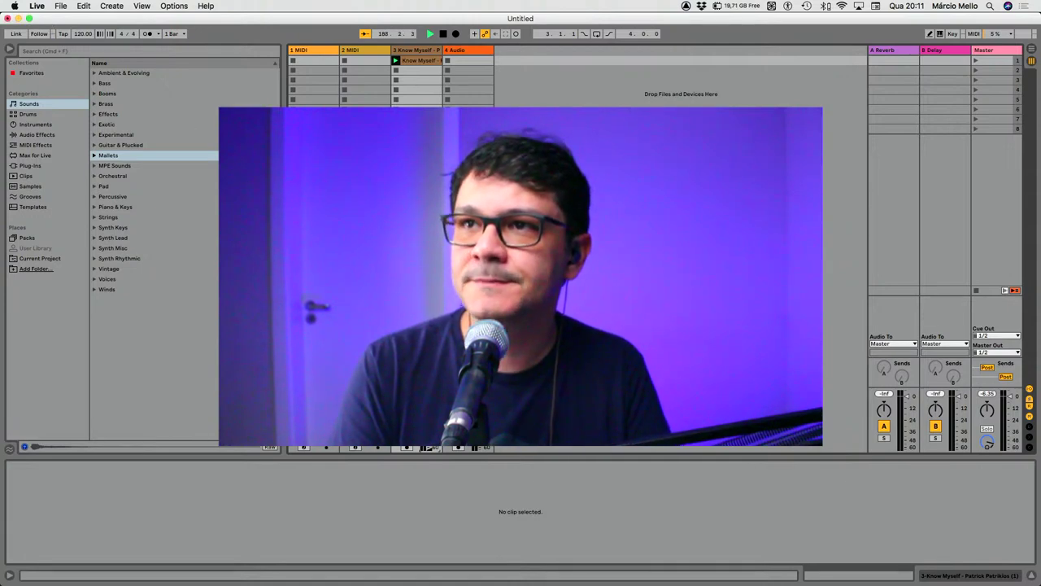
Delete the Know Myself clip from the first slot of track 3
{"action": "left_click", "coordinate": [427, 62]}
{"action": "key", "text": "Delete"}
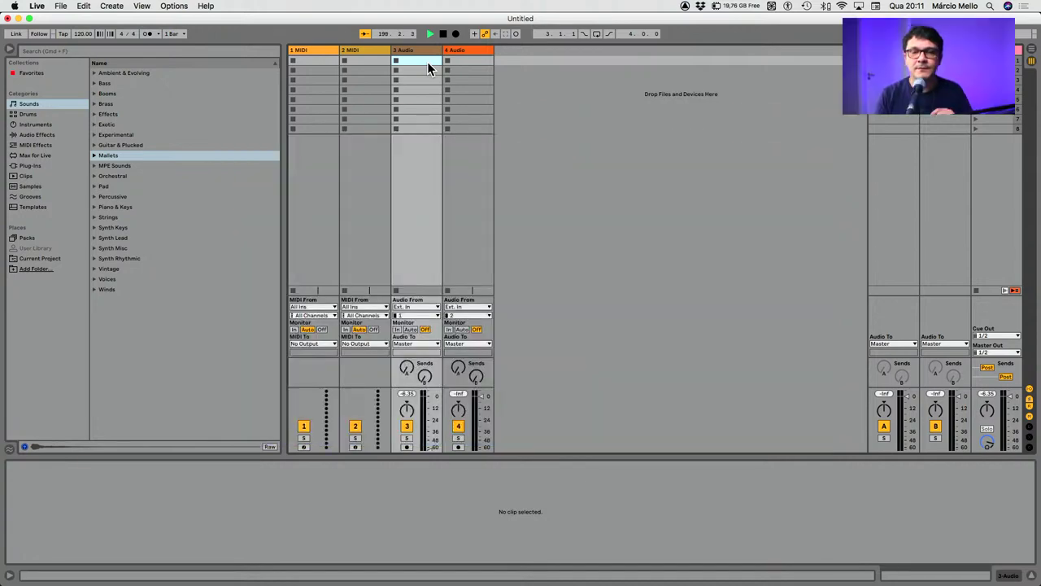
Switch to Chrome to check the live stream chat in YouTube Studio, and return to Ableton Live
{"action": "key", "text": "super+Tab"}
{"action": "key", "text": "super+Tab"}
{"action": "key", "text": "super+Tab"}
{"action": "key", "text": "super+Tab"}
{"action": "key", "text": "super+Tab"}
{"action": "key", "text": "super+Tab"}
{"action": "key", "text": "super+Tab"}
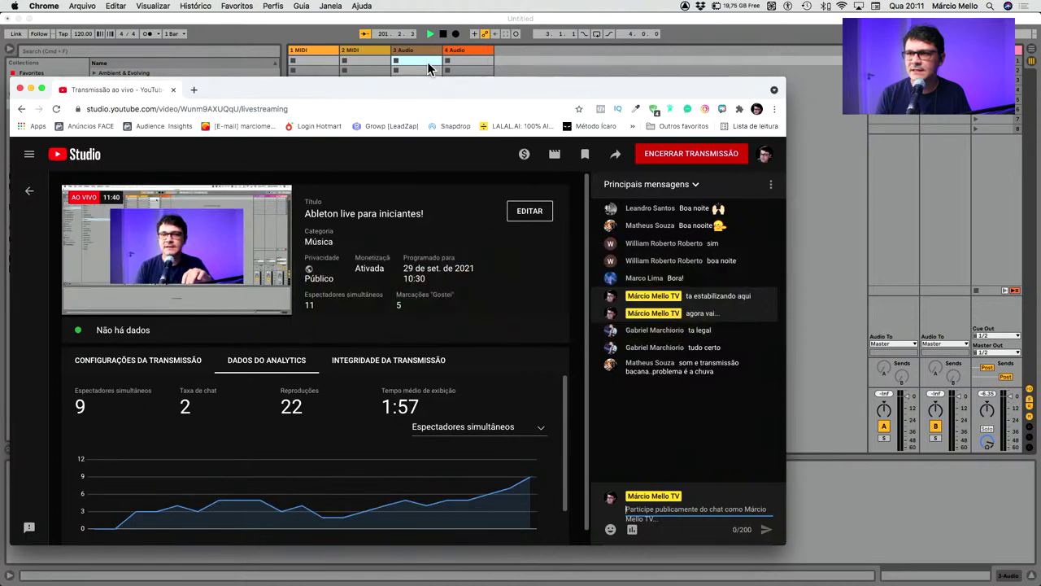
{"action": "left_click", "coordinate": [910, 223]}
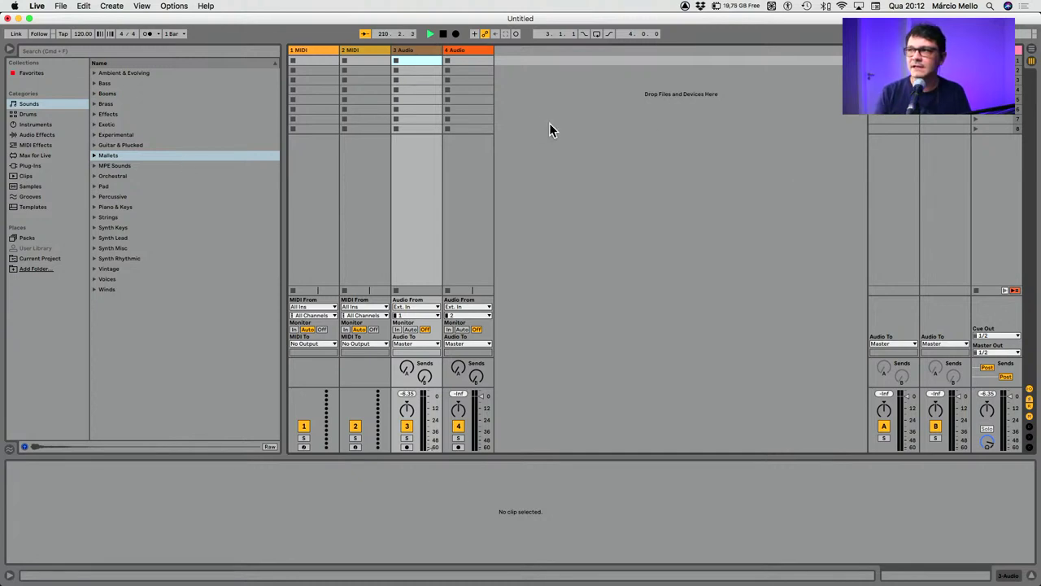
Show the Arrangement View and select tracks 1 MIDI through 4 Audio, ending with only 1 MIDI selected
{"action": "left_click", "coordinate": [1031, 50]}
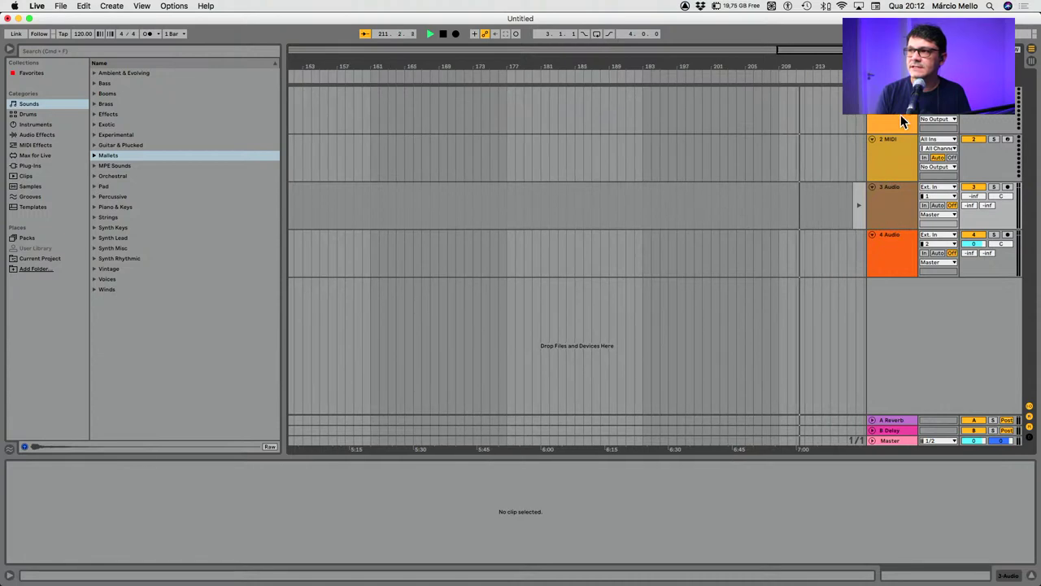
{"action": "left_click", "coordinate": [761, 154]}
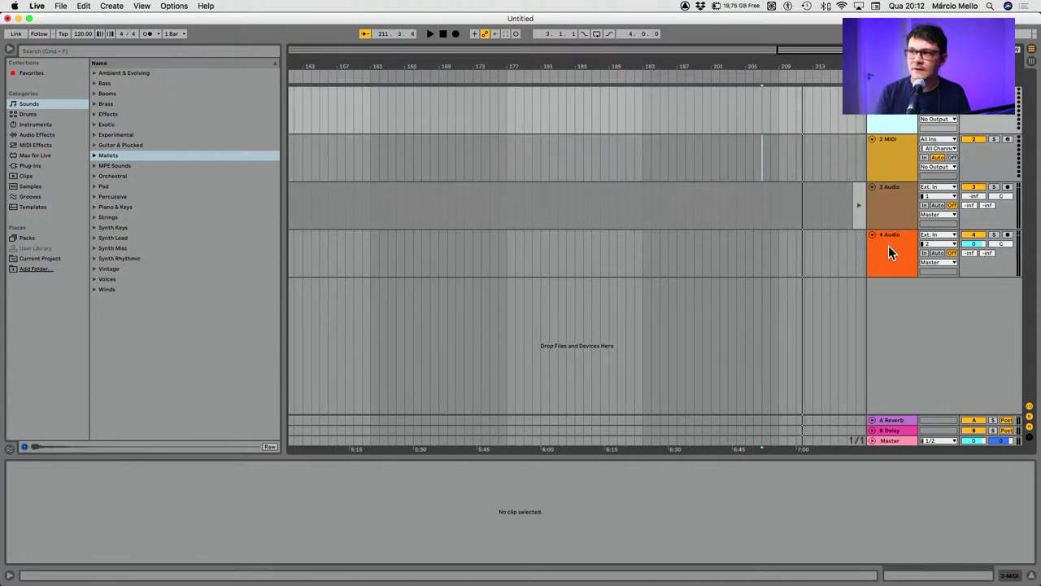
{"action": "left_click", "coordinate": [889, 250], "text": "shift"}
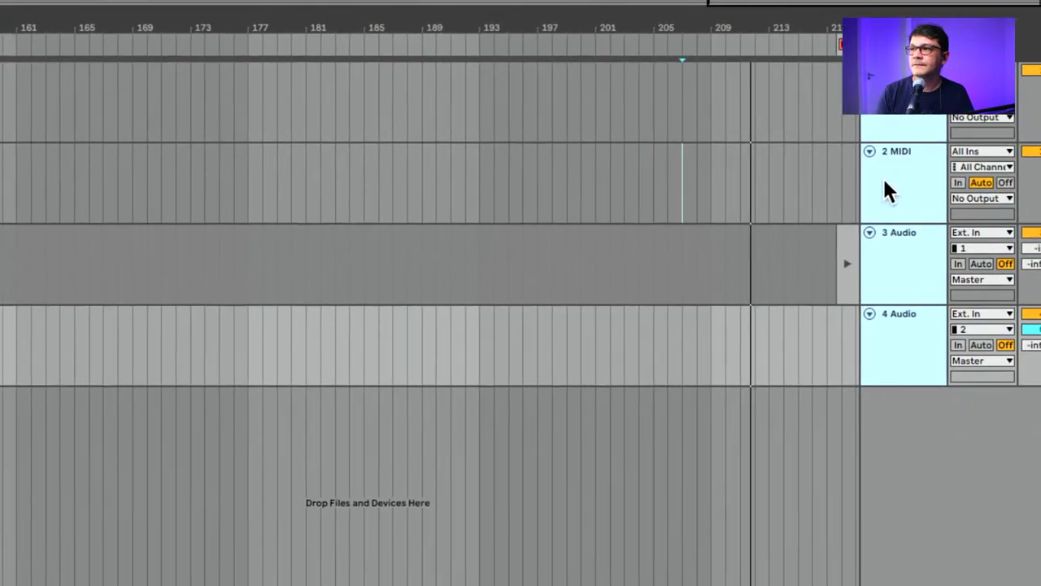
{"action": "left_click", "coordinate": [903, 106]}
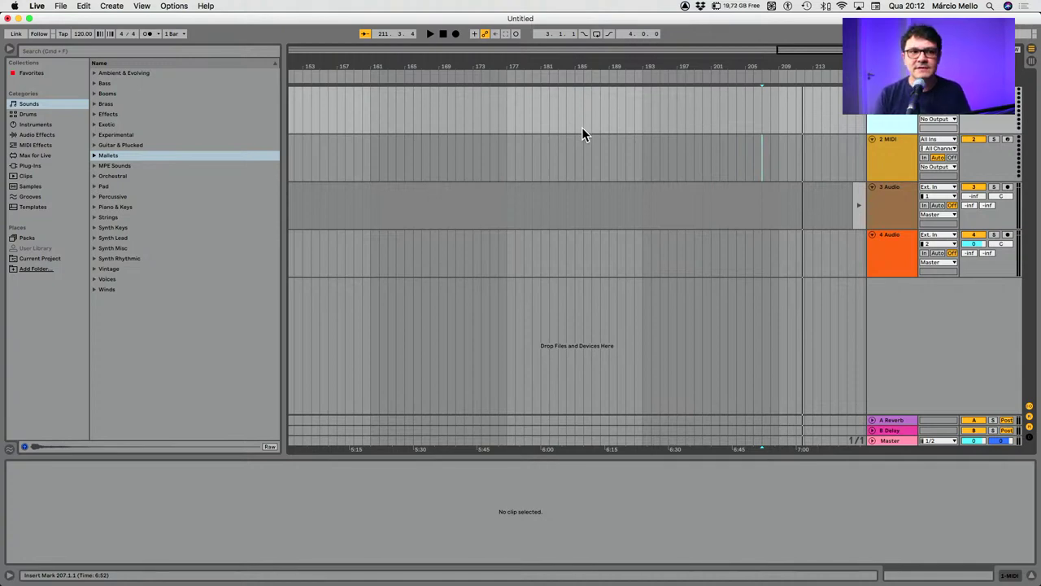
Check the live stream chat in Chrome again, and return to the mixer controls of the 4 Audio track in Ableton Live
{"action": "key", "text": "super+Tab"}
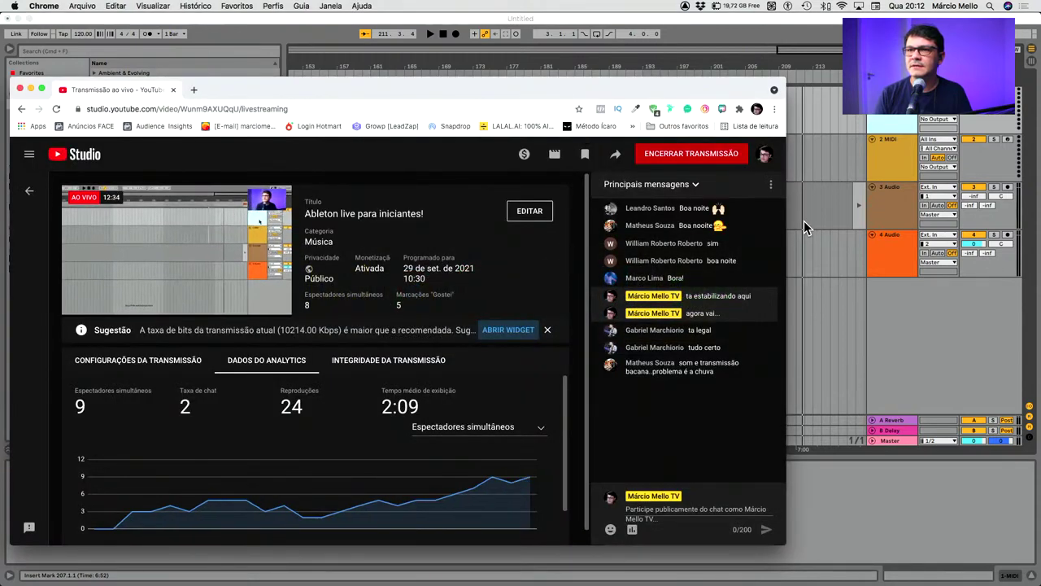
{"action": "left_click", "coordinate": [808, 219]}
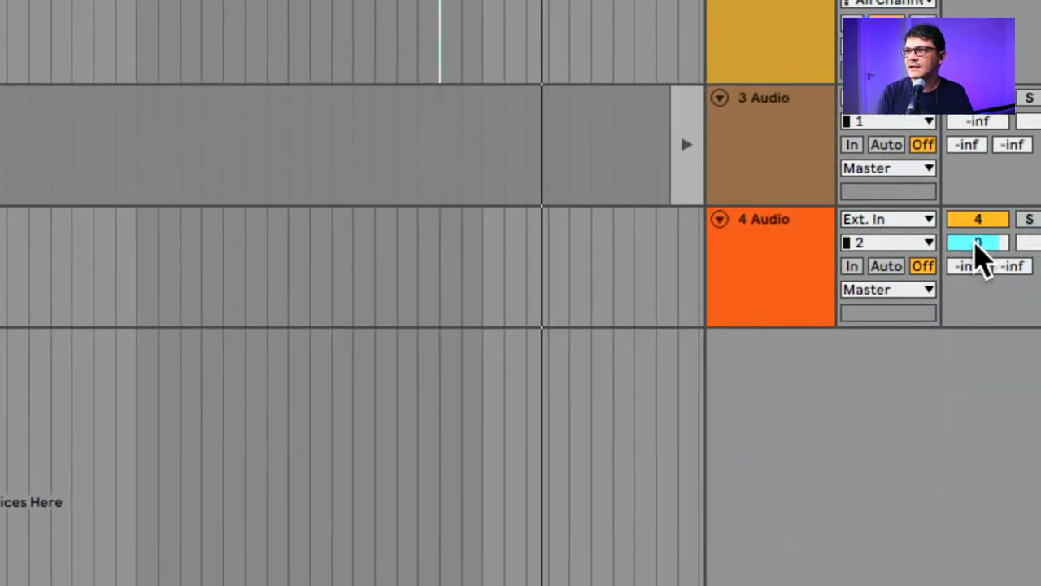
{"action": "left_click_drag", "start_coordinate": [972, 244], "coordinate": [974, 250]}
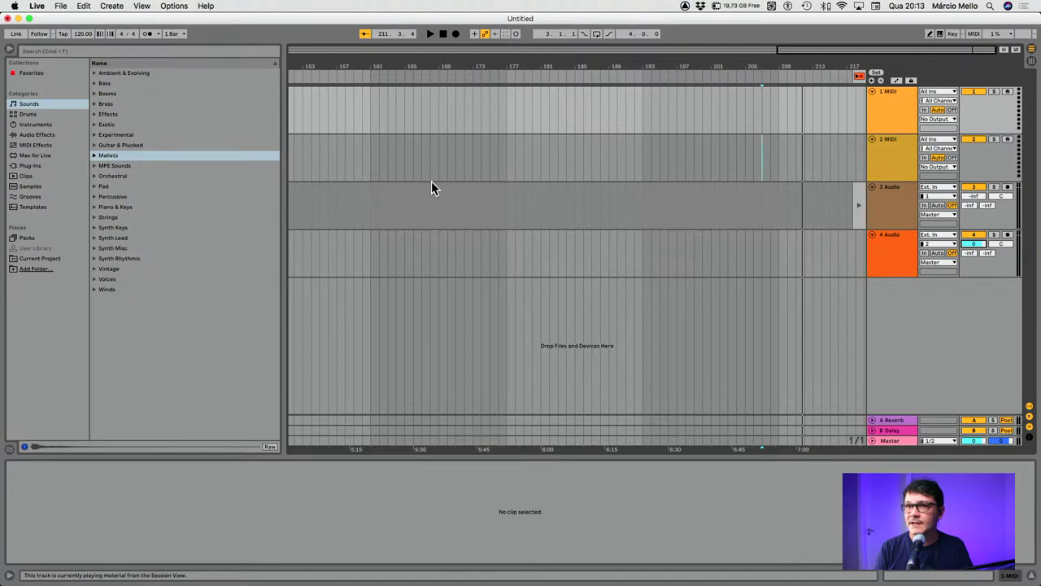
Collapse and restore the browser, and make it slightly narrower
{"action": "double_click", "coordinate": [282, 185]}
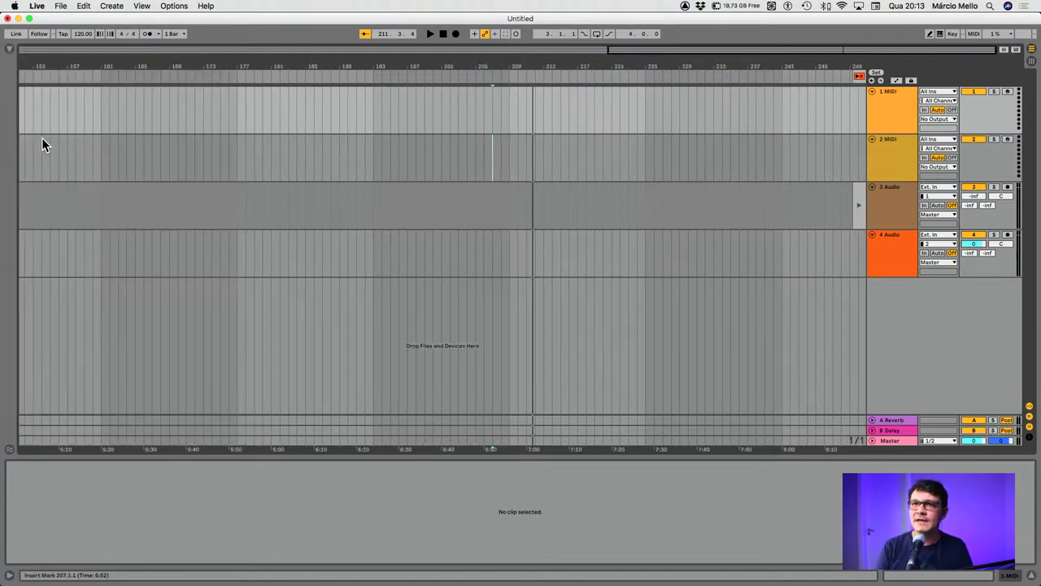
{"action": "left_click", "coordinate": [10, 51]}
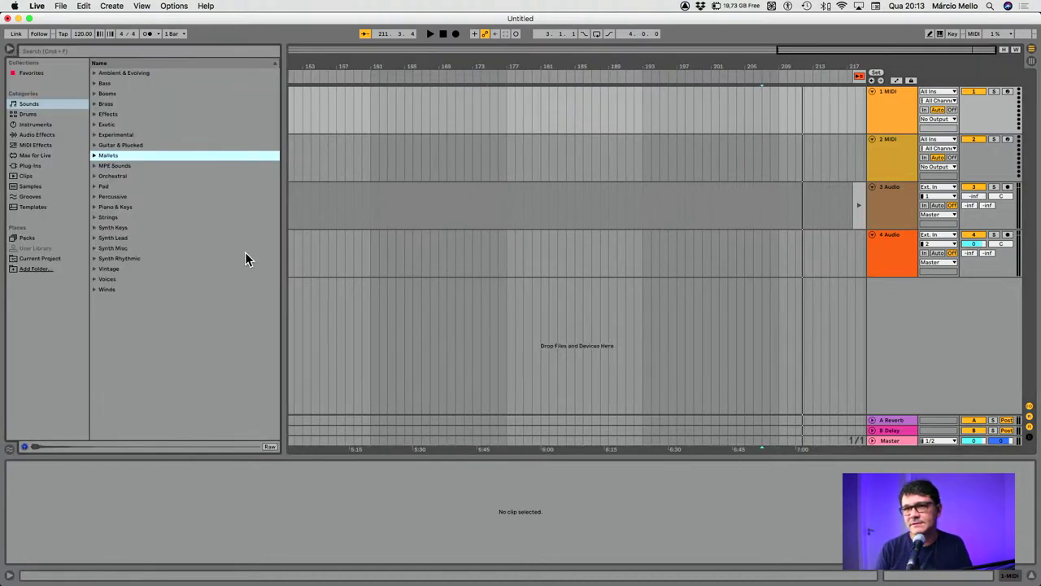
{"action": "left_click_drag", "start_coordinate": [281, 250], "coordinate": [254, 250]}
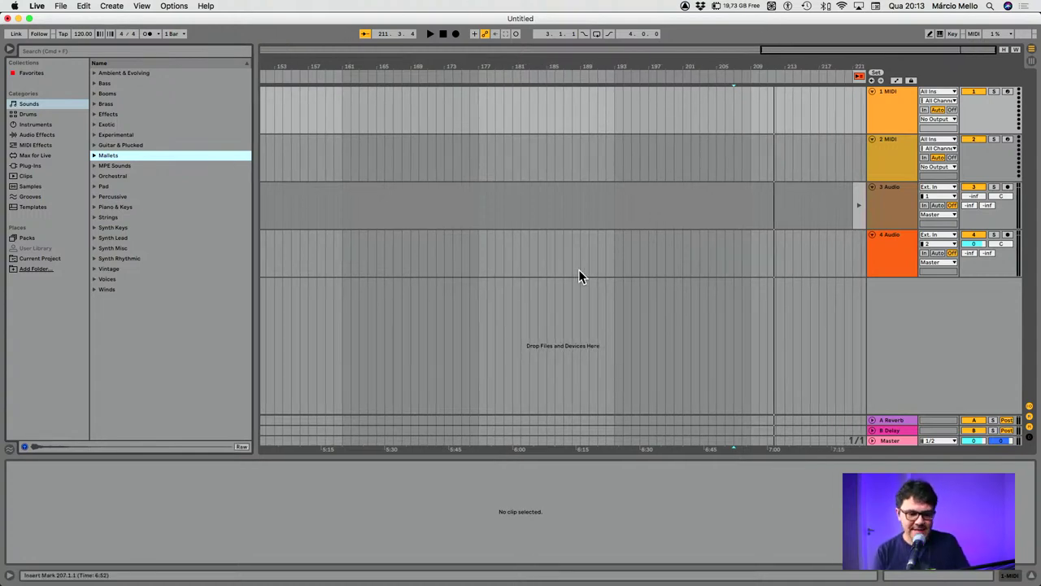
Create a new Live Set without saving the current one
{"action": "left_click", "coordinate": [63, 7]}
{"action": "left_click", "coordinate": [72, 19]}
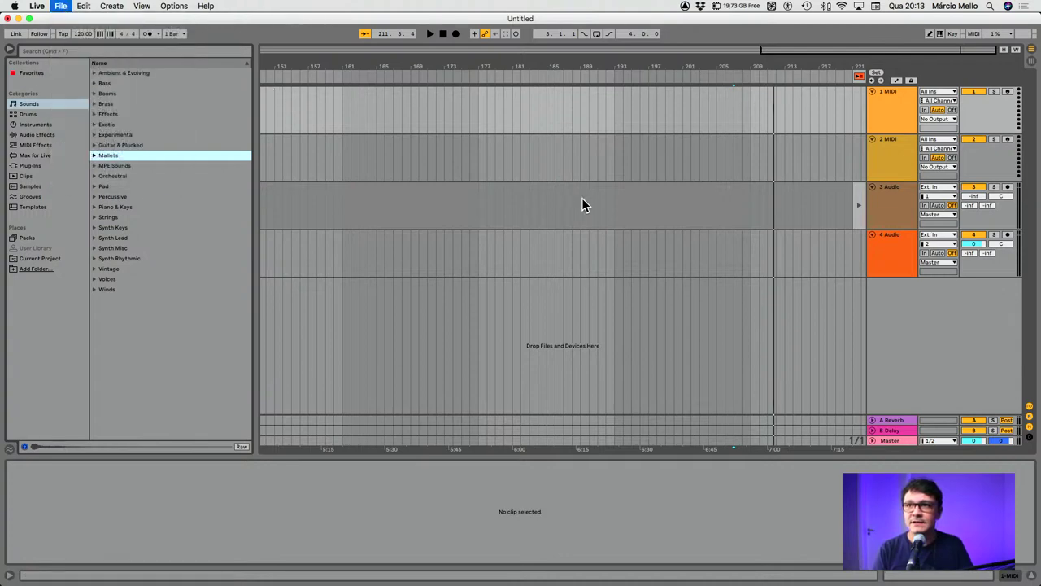
{"action": "left_click", "coordinate": [437, 323]}
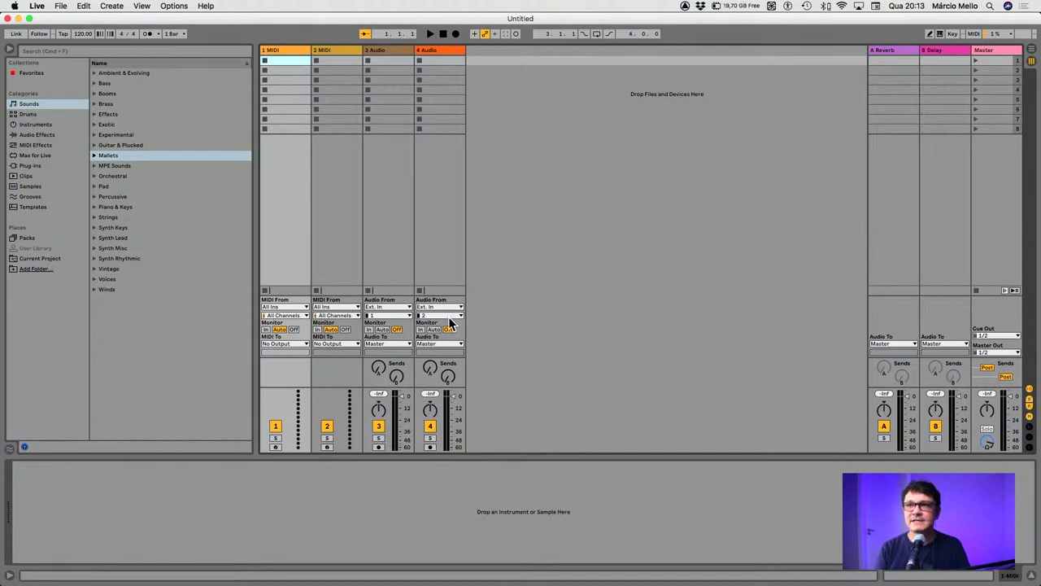
Select the 2 MIDI, 3 Audio and 4 Audio tracks one after another in the Session View
{"action": "left_click", "coordinate": [319, 51]}
{"action": "left_click", "coordinate": [380, 51]}
{"action": "left_click", "coordinate": [441, 51]}
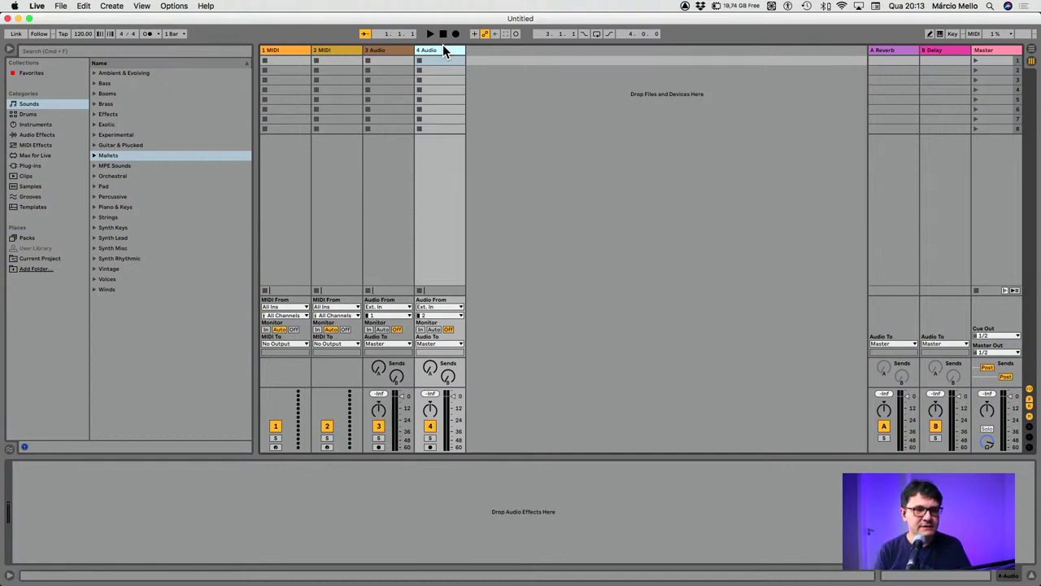
{"action": "left_click", "coordinate": [395, 203]}
{"action": "left_click", "coordinate": [431, 200]}
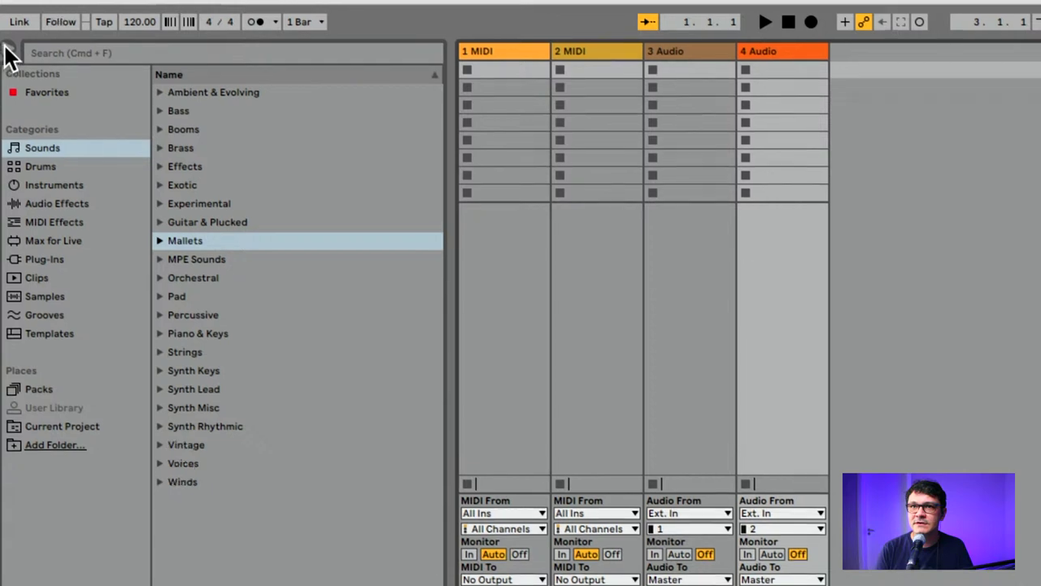
Hide and show the browser several times, leaving it hidden
{"action": "left_click", "coordinate": [7, 49]}
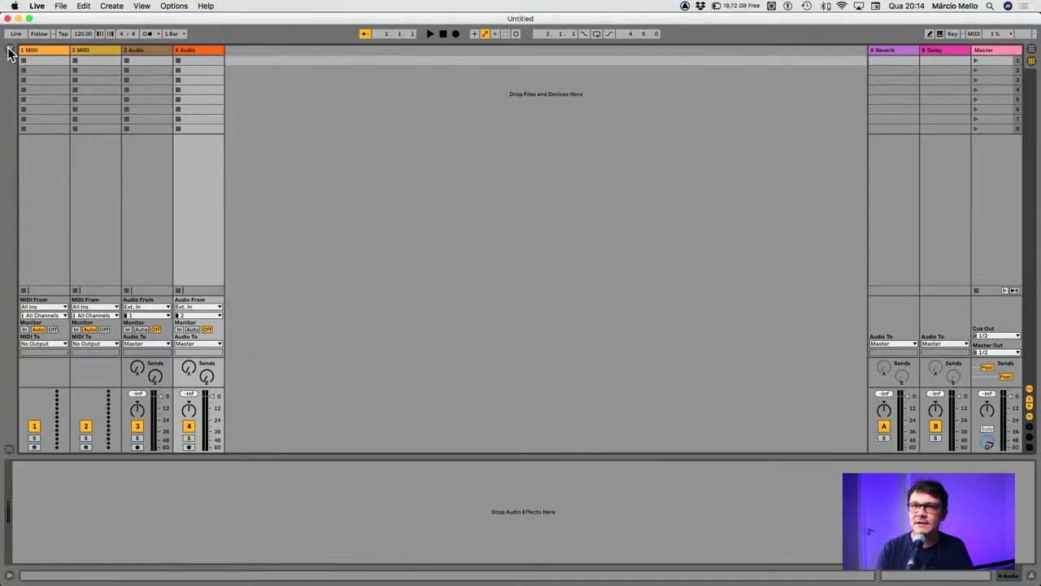
{"action": "left_click", "coordinate": [9, 52]}
{"action": "left_click", "coordinate": [9, 51]}
{"action": "left_click", "coordinate": [9, 51]}
{"action": "left_click", "coordinate": [9, 52]}
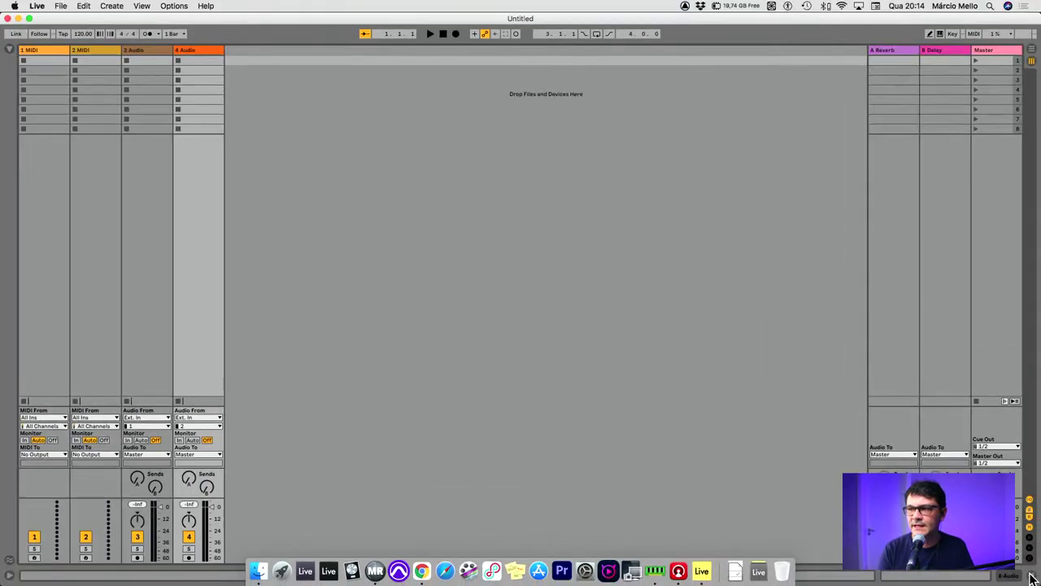
Show and hide the Info View several times
{"action": "left_click", "coordinate": [11, 575]}
{"action": "left_click", "coordinate": [10, 576]}
{"action": "left_click", "coordinate": [11, 576]}
{"action": "left_click", "coordinate": [10, 576]}
{"action": "left_click", "coordinate": [11, 576]}
{"action": "left_click", "coordinate": [10, 576]}
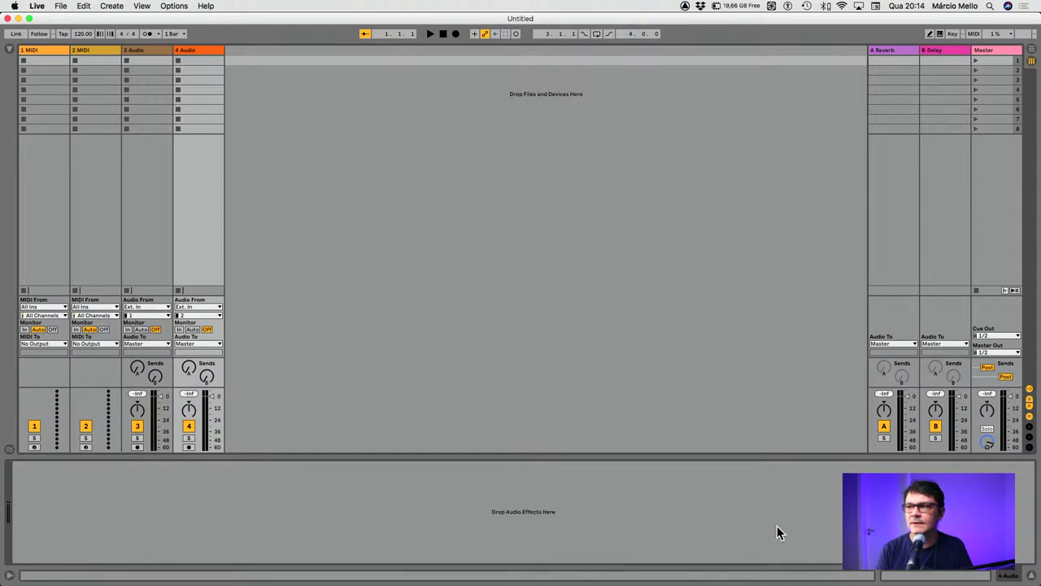
Toggle the Detail View below the tracks, leaving it hidden
{"action": "left_click", "coordinate": [1034, 576]}
{"action": "left_click", "coordinate": [1033, 575]}
{"action": "left_click", "coordinate": [1033, 576]}
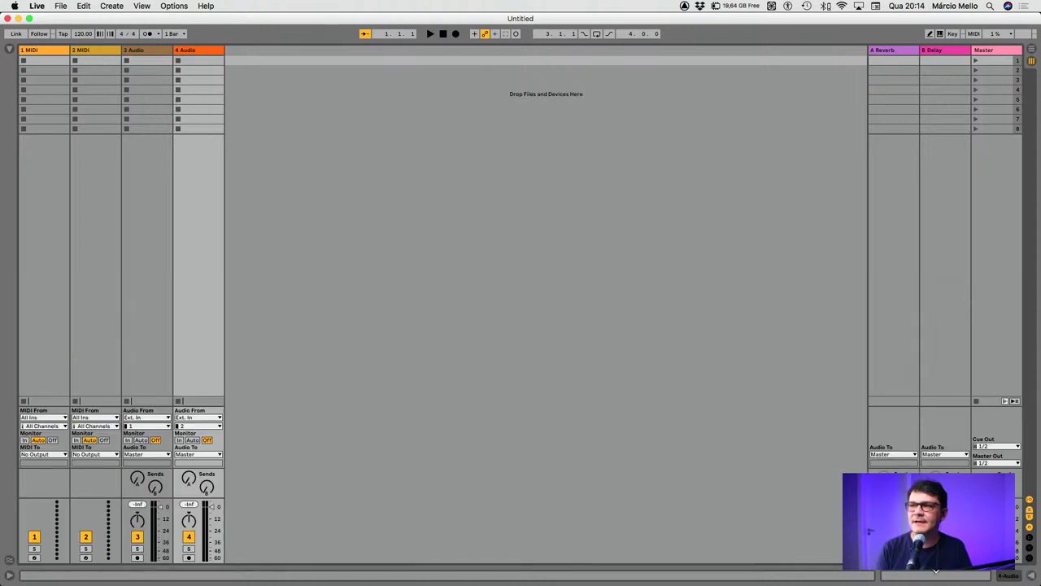
Show the Groove Pool under the browser and close it again, keeping the browser open
{"action": "left_click", "coordinate": [8, 560]}
{"action": "left_click", "coordinate": [8, 561]}
{"action": "left_click", "coordinate": [10, 561]}
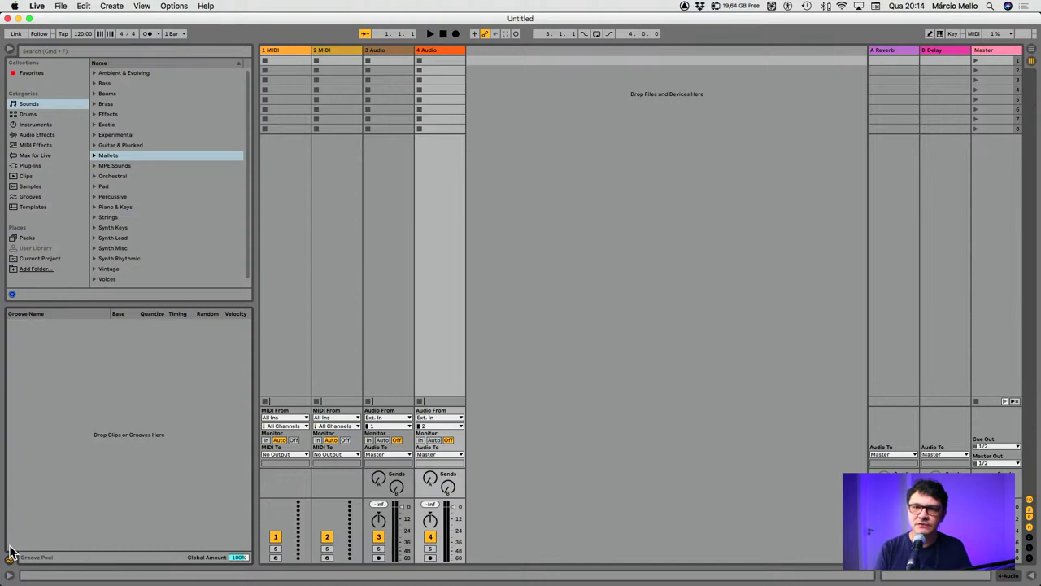
{"action": "left_click", "coordinate": [9, 560]}
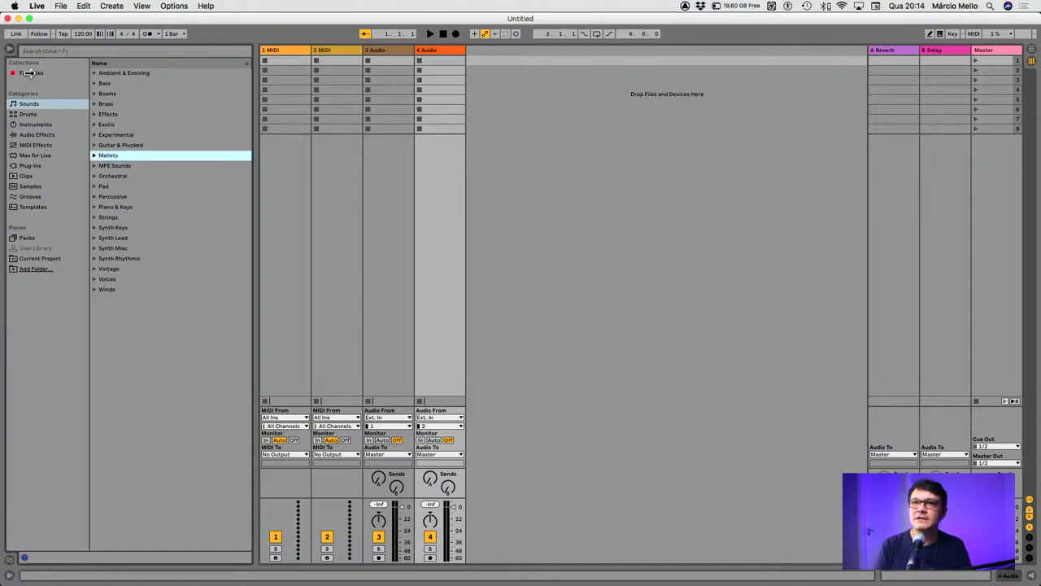
Browse the MIDI Effects, Sounds and Drums categories in the browser
{"action": "left_click", "coordinate": [87, 145]}
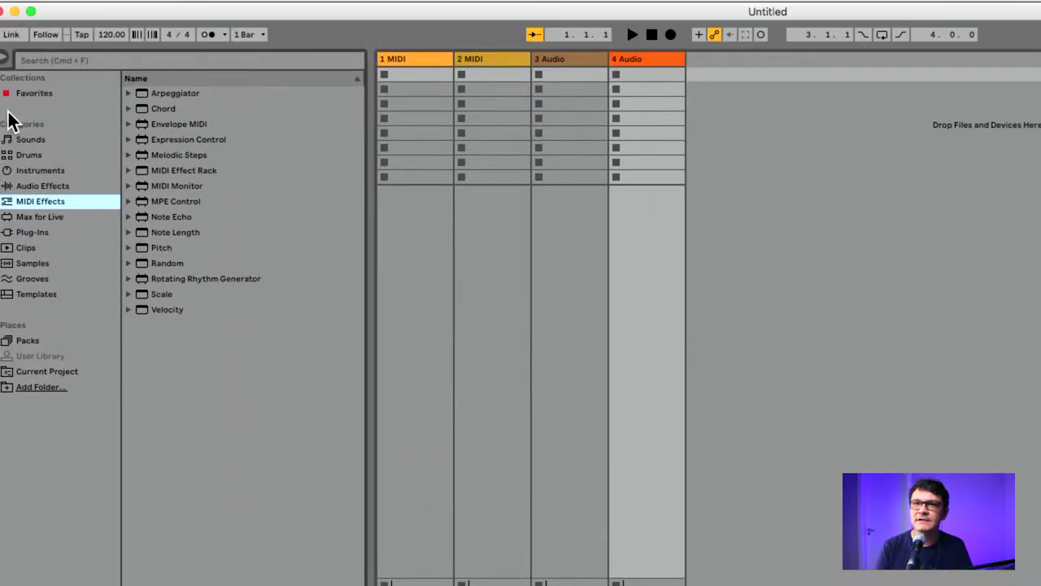
{"action": "left_click", "coordinate": [8, 140]}
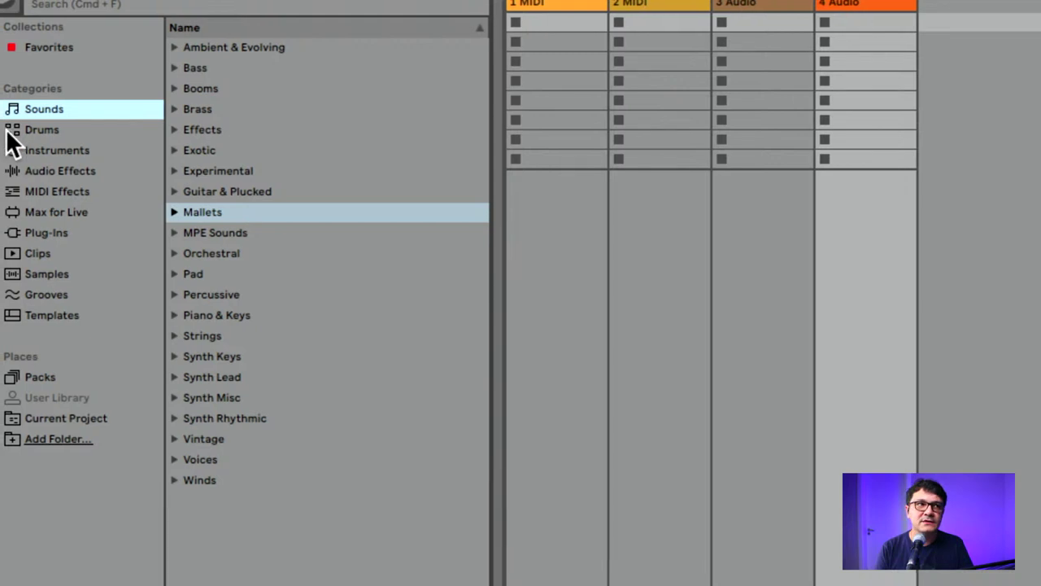
{"action": "left_click", "coordinate": [5, 129]}
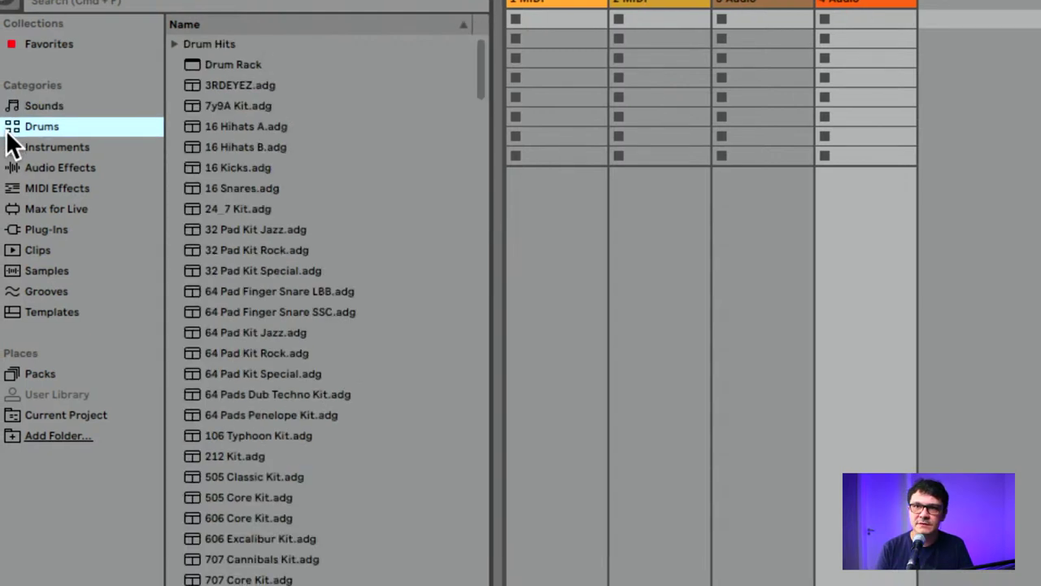
List the Instruments category and look into its entries, including Bass and Drum Synth
{"action": "left_click", "coordinate": [8, 135]}
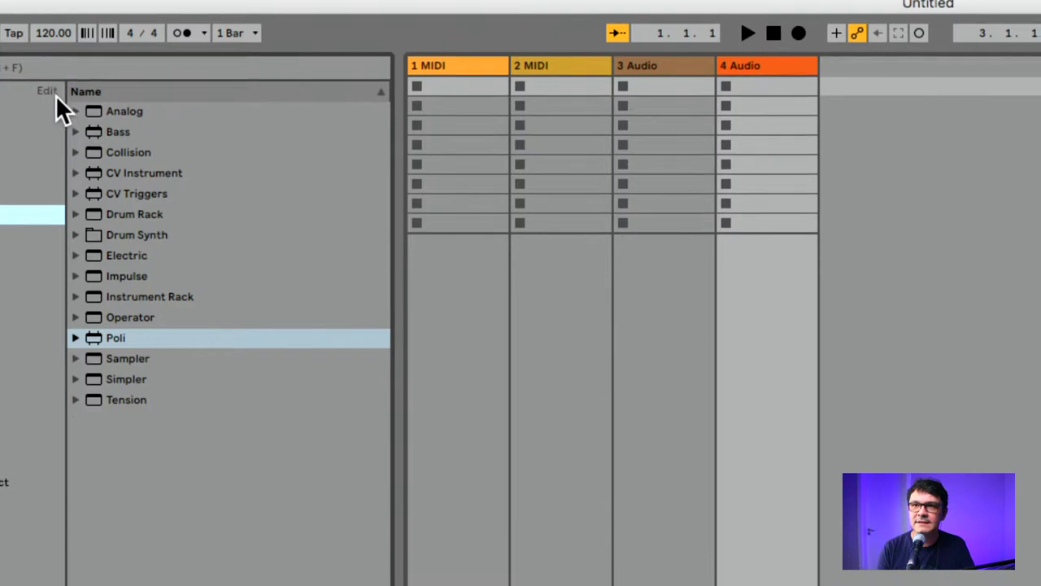
{"action": "left_click", "coordinate": [69, 106]}
{"action": "left_click", "coordinate": [65, 104]}
{"action": "left_click", "coordinate": [64, 123]}
{"action": "left_click", "coordinate": [64, 124]}
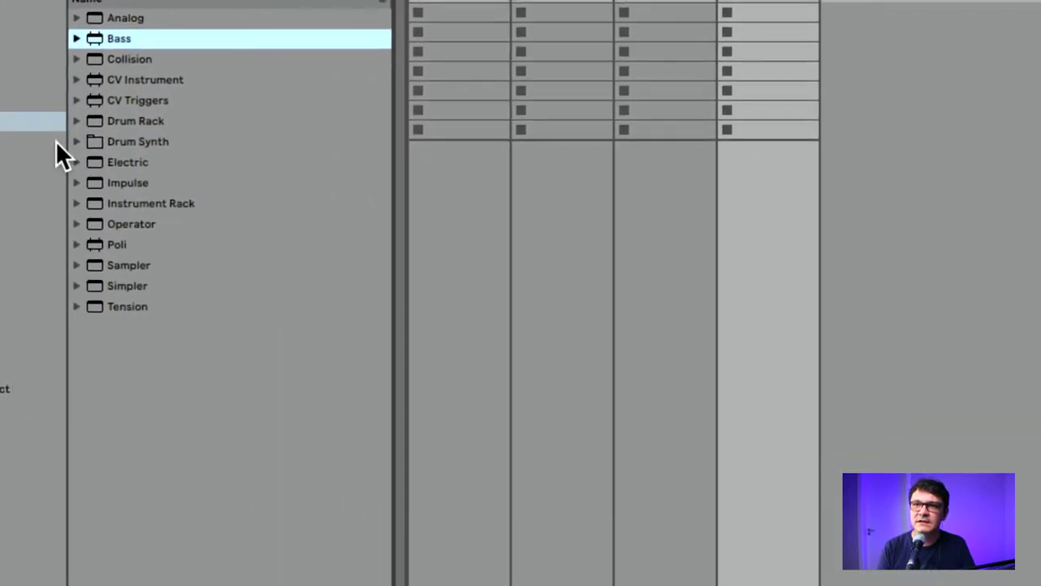
{"action": "left_click", "coordinate": [77, 129]}
{"action": "left_click", "coordinate": [63, 141]}
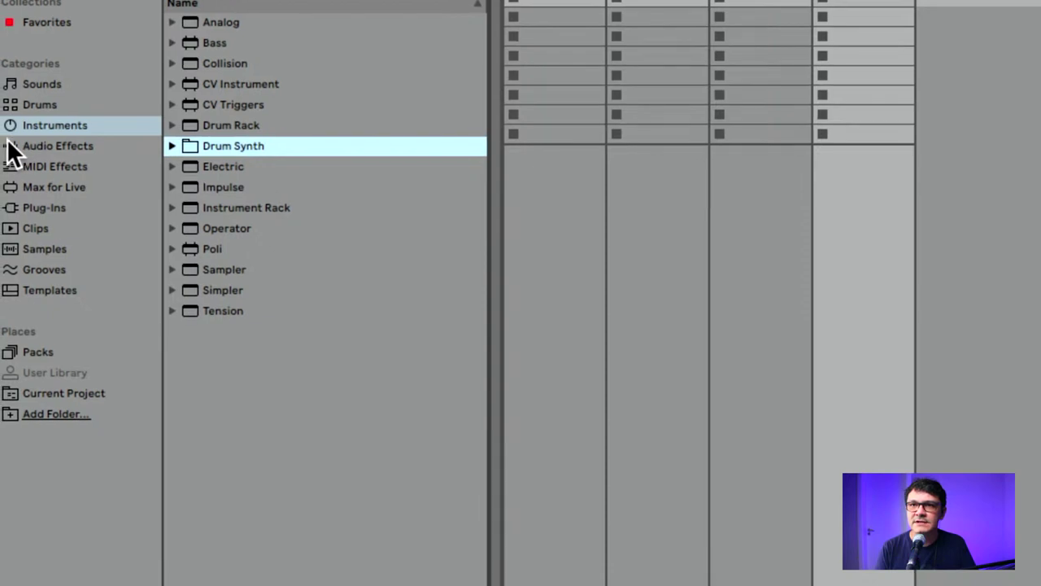
List the Audio Effects category and examine the contents of its folders, including Delay & Loop and Dynamics
{"action": "left_click", "coordinate": [11, 156]}
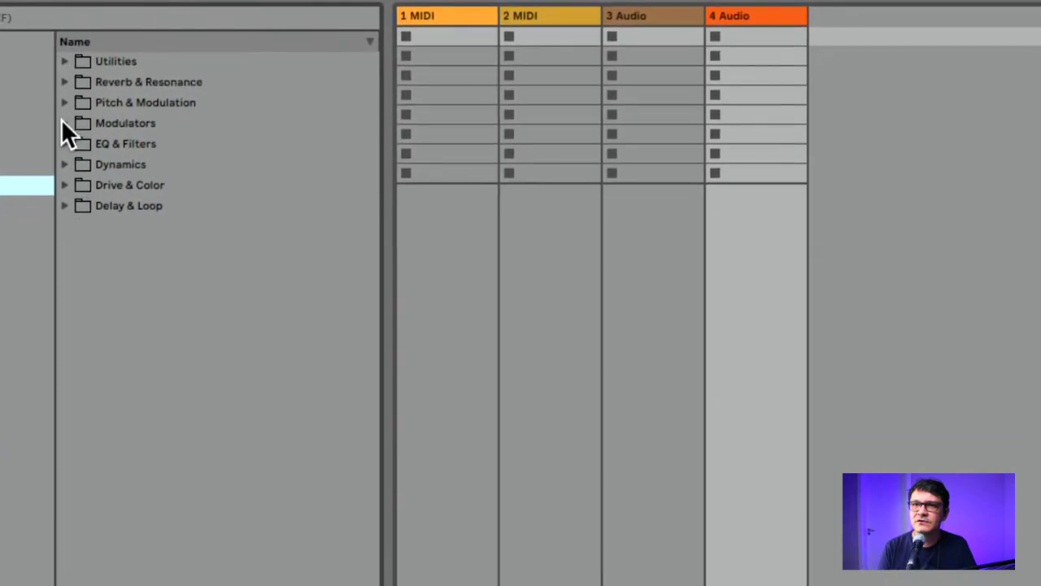
{"action": "left_click", "coordinate": [64, 125]}
{"action": "left_click", "coordinate": [63, 125]}
{"action": "left_click", "coordinate": [62, 115]}
{"action": "left_click", "coordinate": [62, 115]}
{"action": "left_click", "coordinate": [61, 148]}
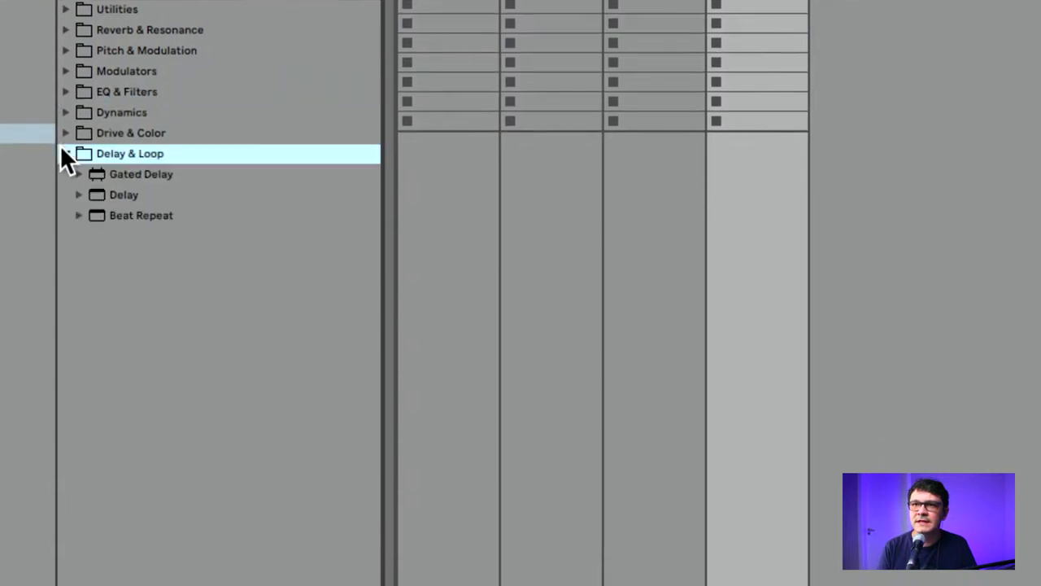
{"action": "left_click", "coordinate": [65, 154]}
{"action": "left_click", "coordinate": [66, 114]}
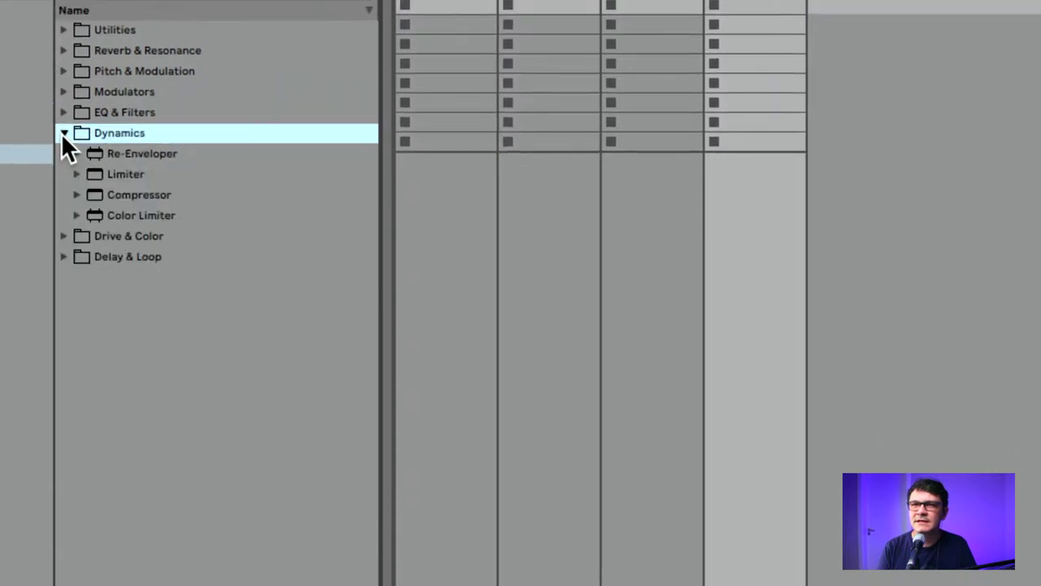
{"action": "left_click", "coordinate": [63, 134]}
{"action": "left_click", "coordinate": [63, 133]}
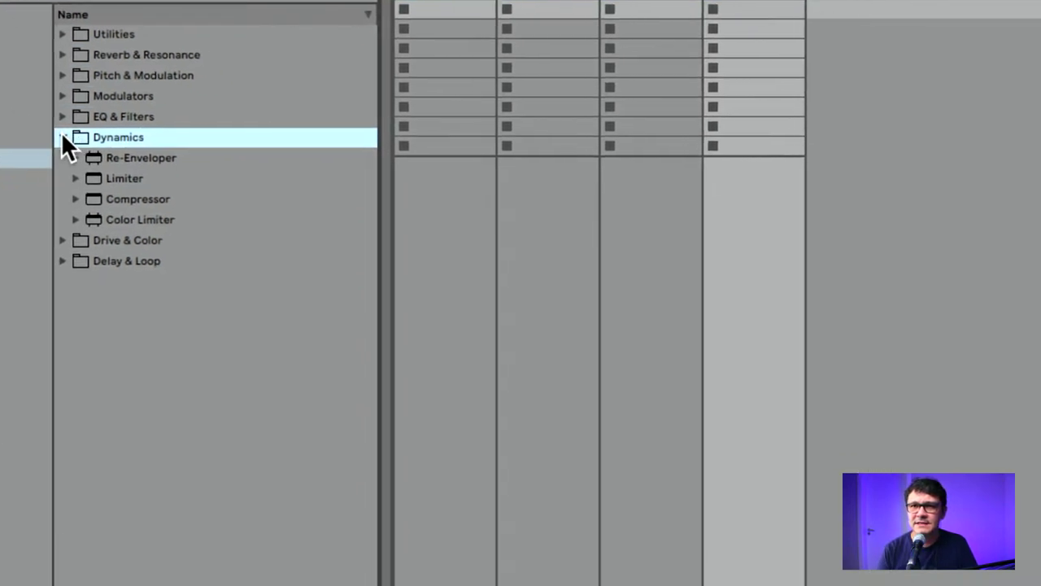
{"action": "left_click", "coordinate": [69, 137]}
List the MIDI Effects category, and switch to Chrome to check the live stream chat
{"action": "left_click", "coordinate": [14, 160]}
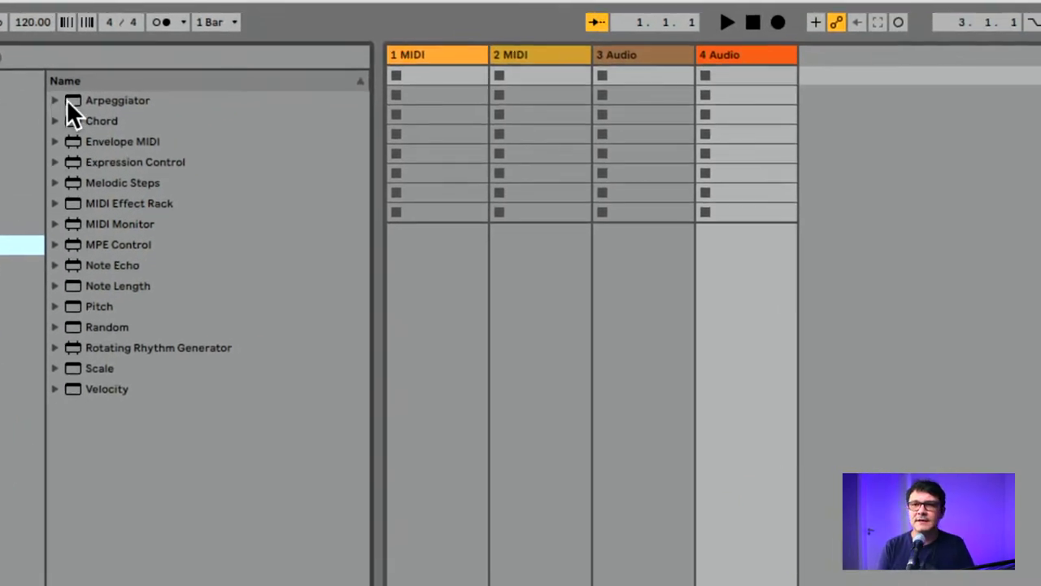
{"action": "key", "text": "super+Tab"}
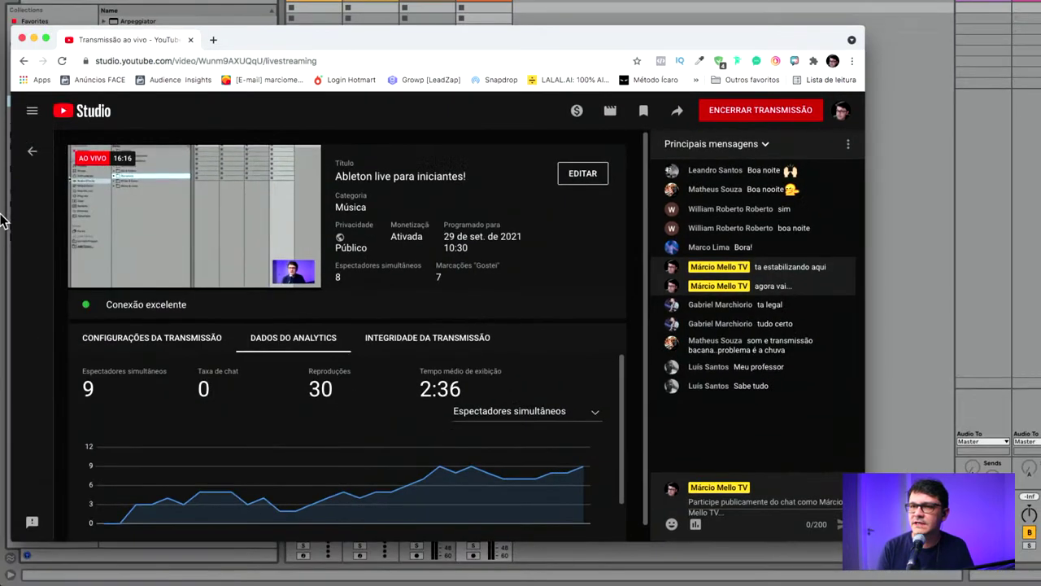
Return to Ableton Live and browse the Max for Live and Plug-Ins categories, expanding the VST3 folder's list of manufacturers
{"action": "key", "text": "super+Tab"}
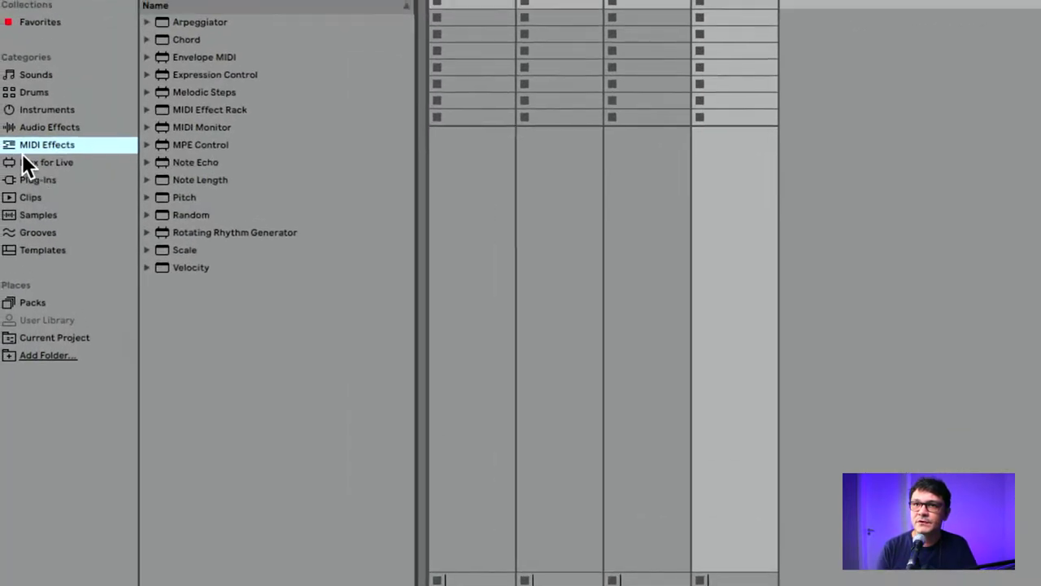
{"action": "left_click", "coordinate": [25, 160]}
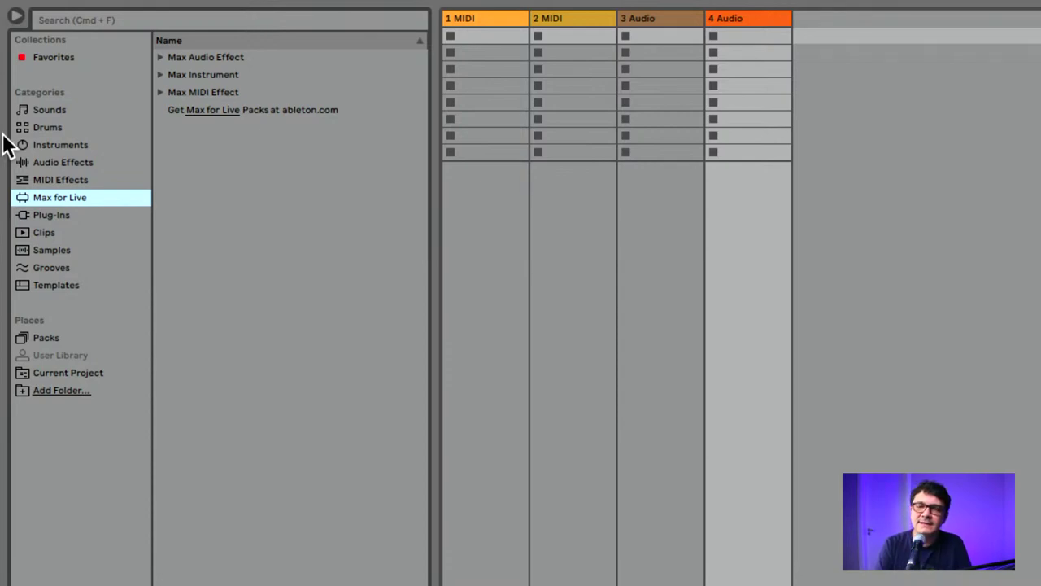
{"action": "left_click", "coordinate": [30, 216]}
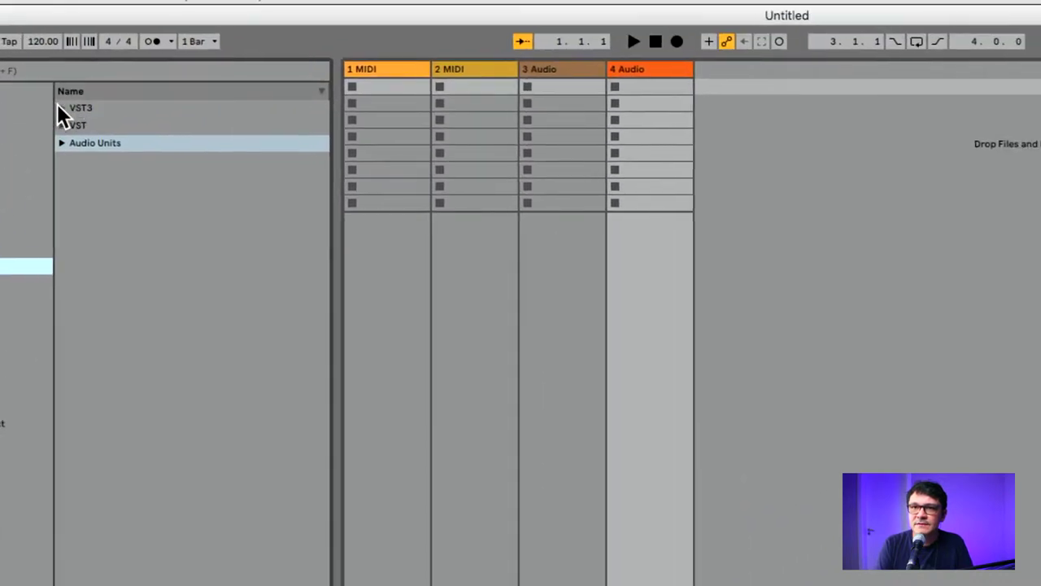
{"action": "left_click", "coordinate": [61, 108]}
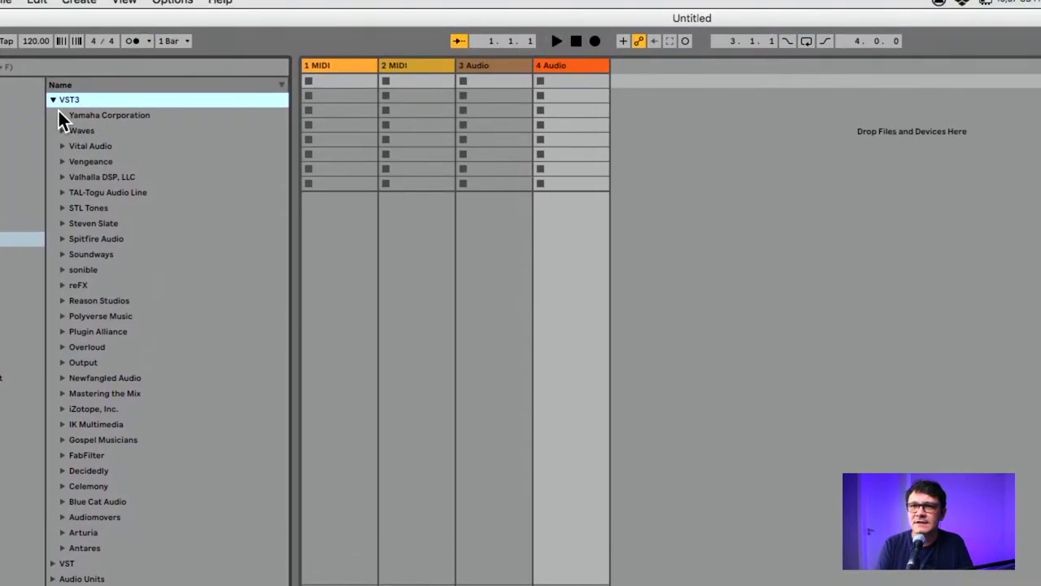
{"action": "left_click", "coordinate": [61, 106]}
{"action": "left_click", "coordinate": [61, 107]}
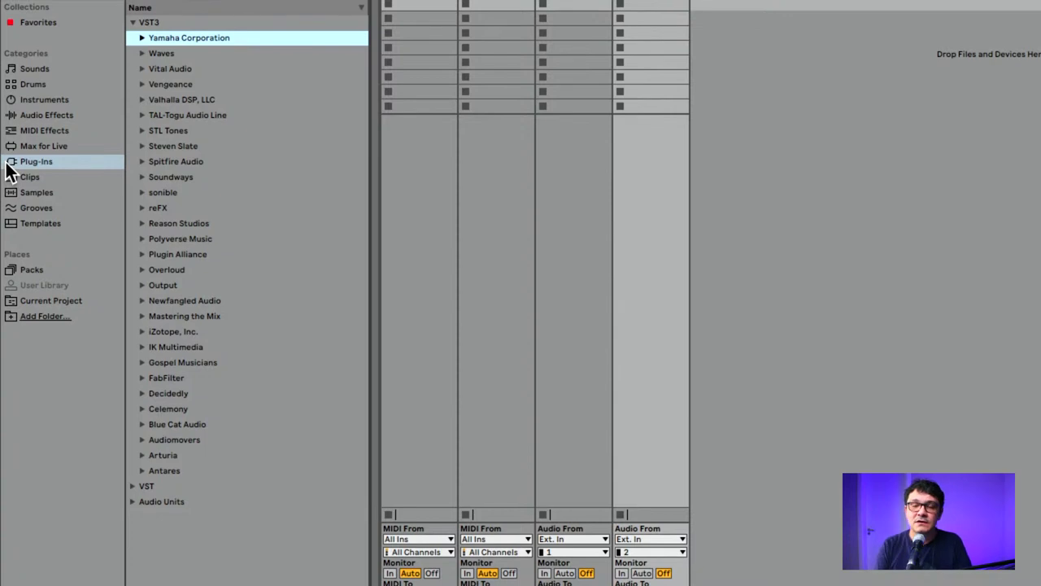
List the Clips category and preview 01_MacBook1.alc and 05_SacredBuzz.alc, dismissing the license warning
{"action": "left_click", "coordinate": [10, 175]}
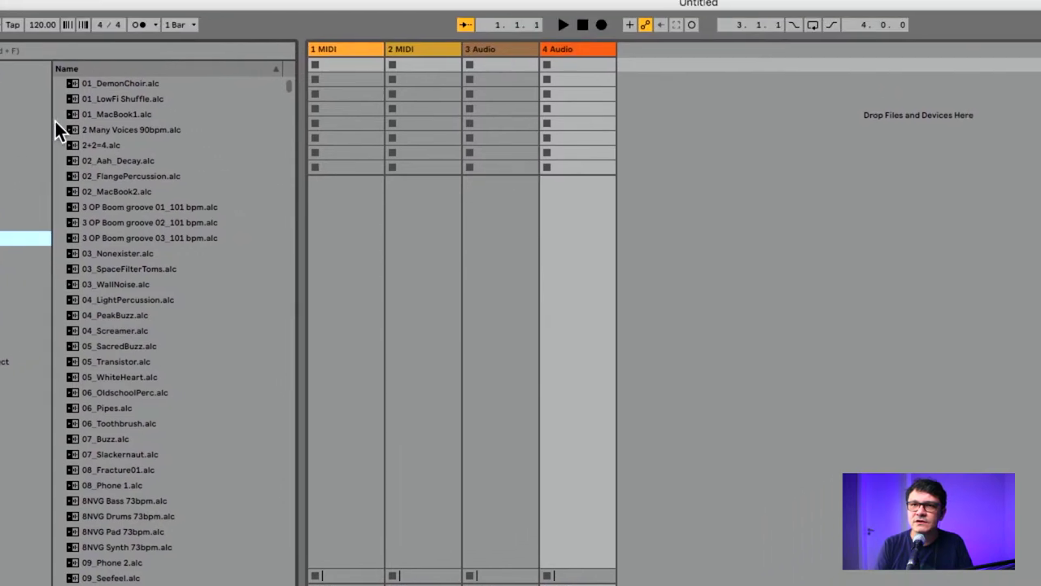
{"action": "left_click", "coordinate": [139, 85]}
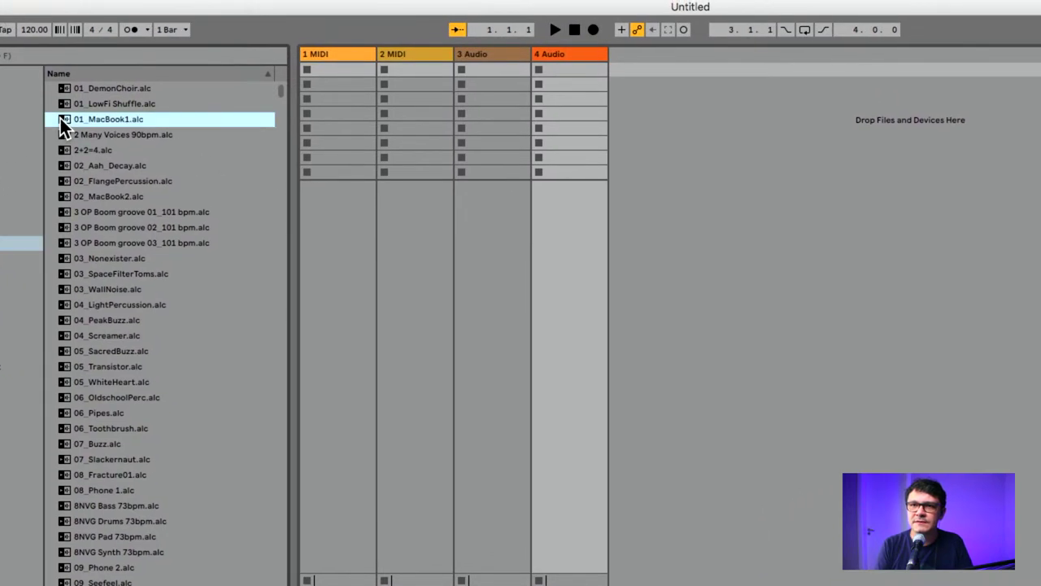
{"action": "left_click", "coordinate": [65, 354]}
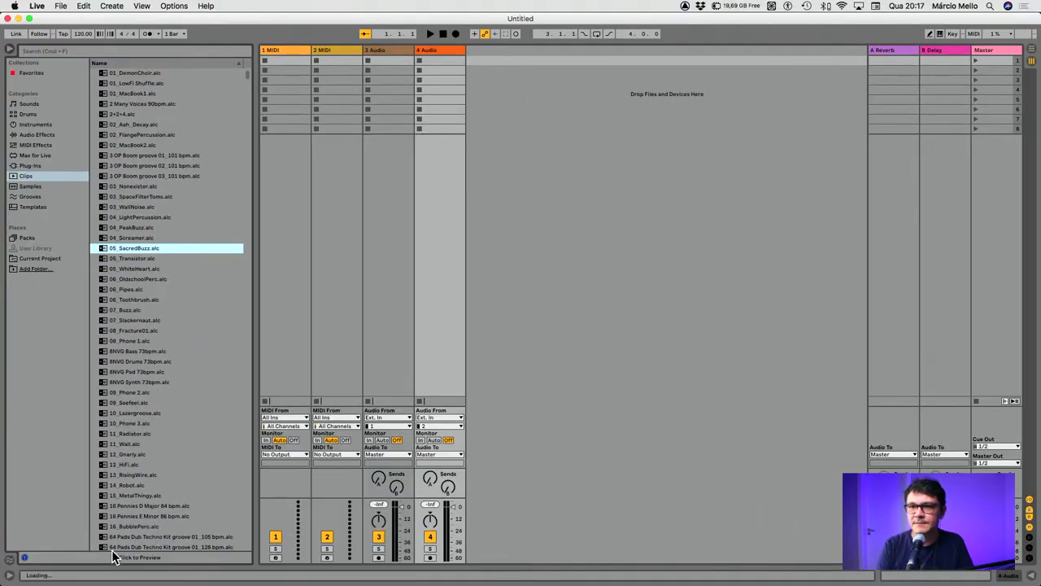
{"action": "left_click", "coordinate": [606, 323]}
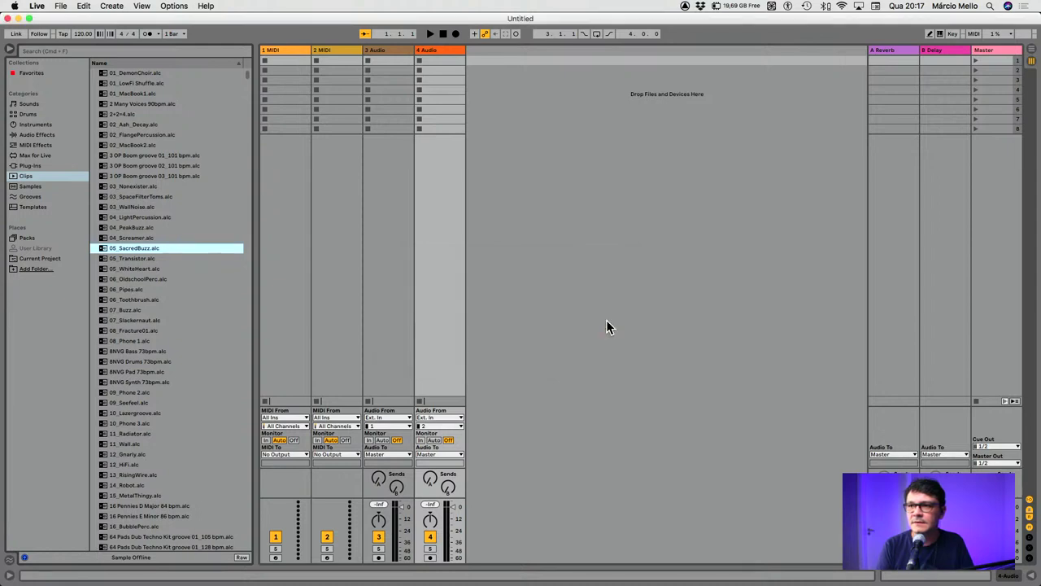
Preview more clips, including 8NVG Bass 73bpm.alc, 09_Seefeel.alc, 11_Radiator.alc and 03_WallNoise.alc, dismissing each license warning
{"action": "left_click", "coordinate": [112, 270]}
{"action": "left_click", "coordinate": [110, 350]}
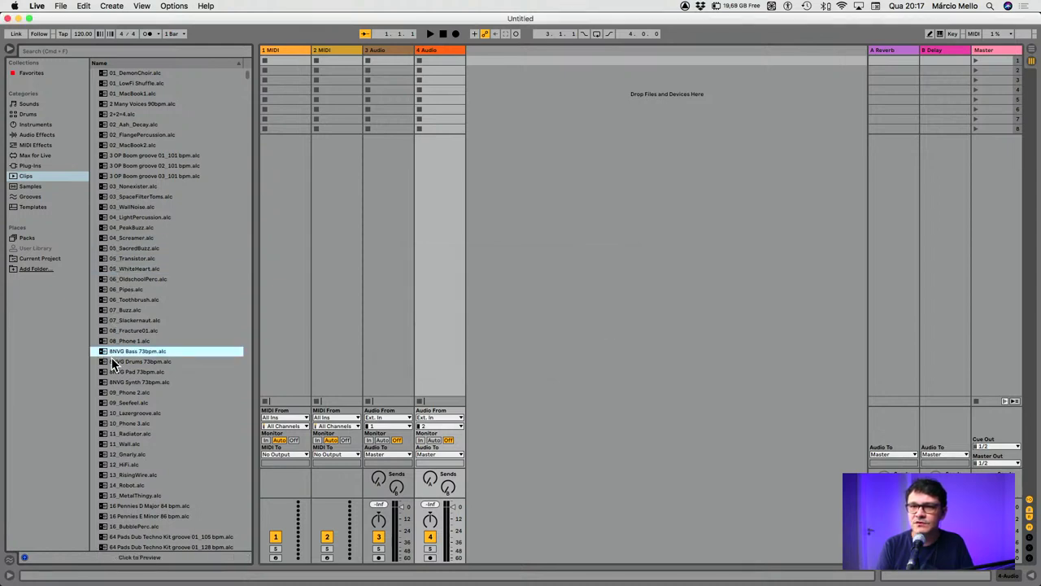
{"action": "left_click", "coordinate": [118, 381]}
{"action": "left_click", "coordinate": [112, 403]}
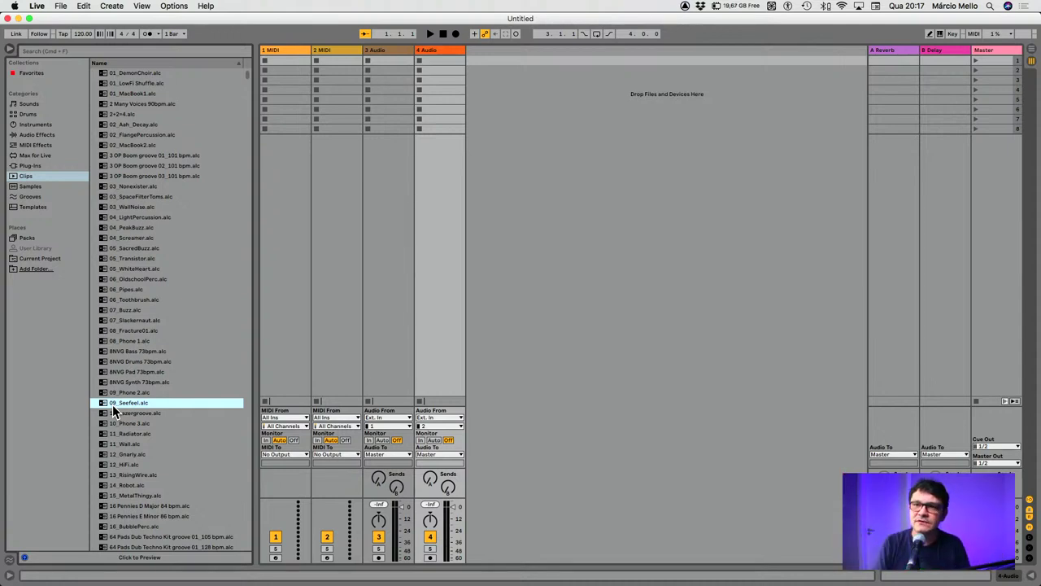
{"action": "left_click", "coordinate": [115, 435]}
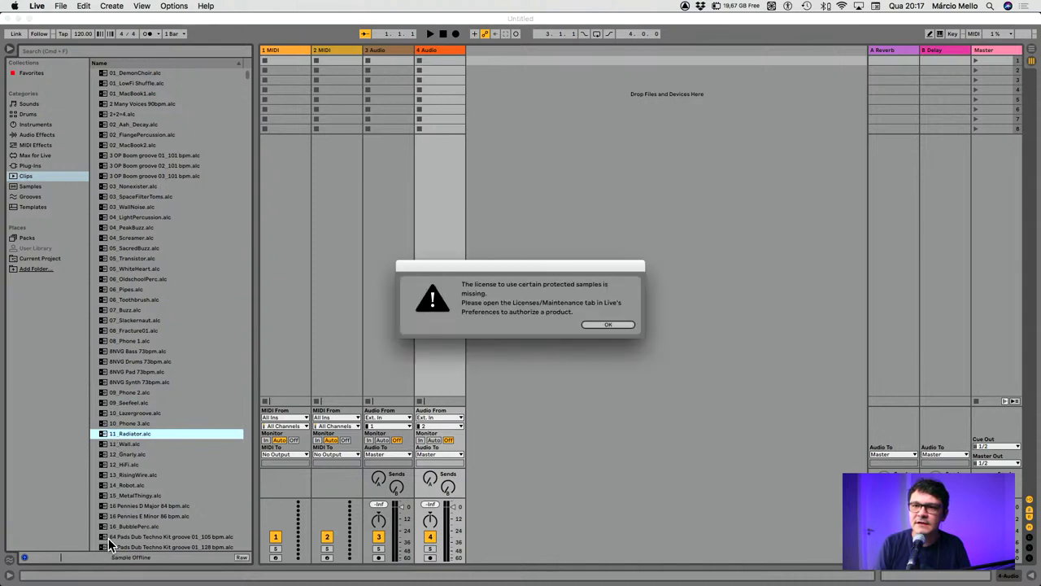
{"action": "left_click", "coordinate": [609, 325]}
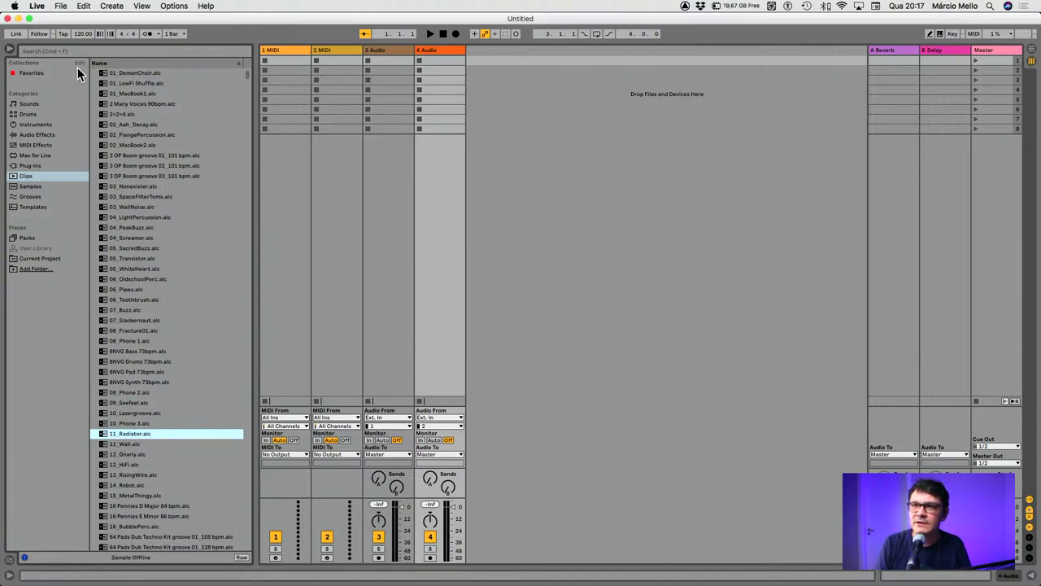
{"action": "scroll", "coordinate": [115, 119], "scroll_direction": "down", "scroll_amount": 5}
{"action": "left_click", "coordinate": [113, 120]}
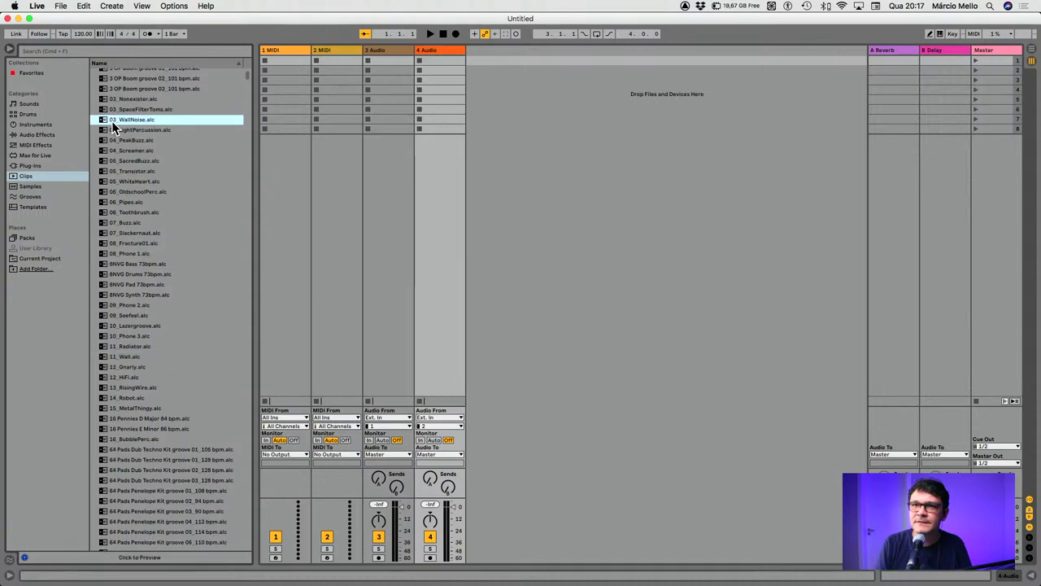
{"action": "left_click", "coordinate": [602, 328]}
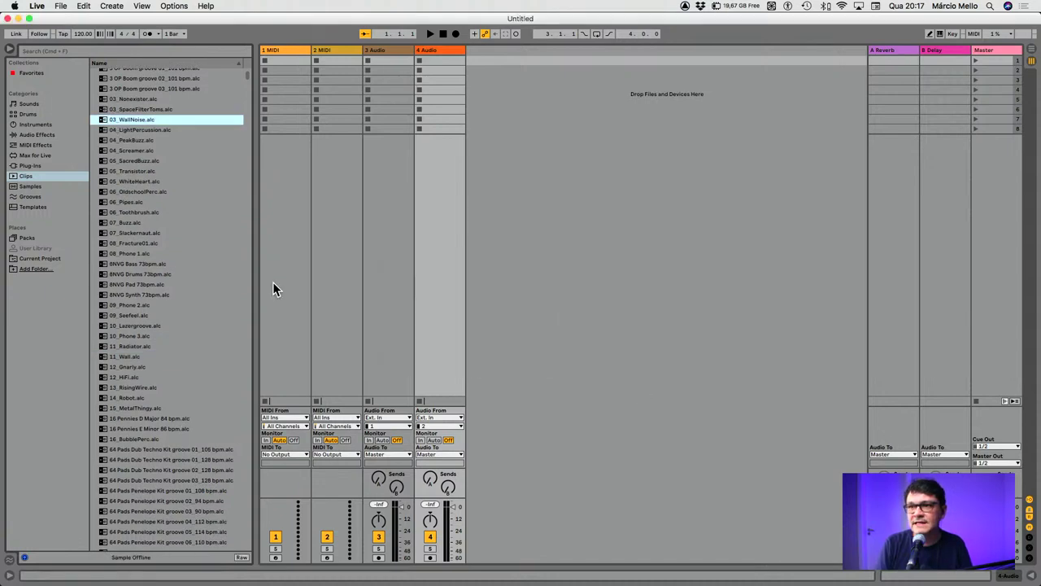
Preview 80-Swirly Serious-Silly.alc, lower the preview volume to about -8.7 dB, and audition 80-Swirly Serious-Stern.alc
{"action": "scroll", "coordinate": [188, 324], "scroll_direction": "down", "scroll_amount": 15}
{"action": "left_click", "coordinate": [128, 339]}
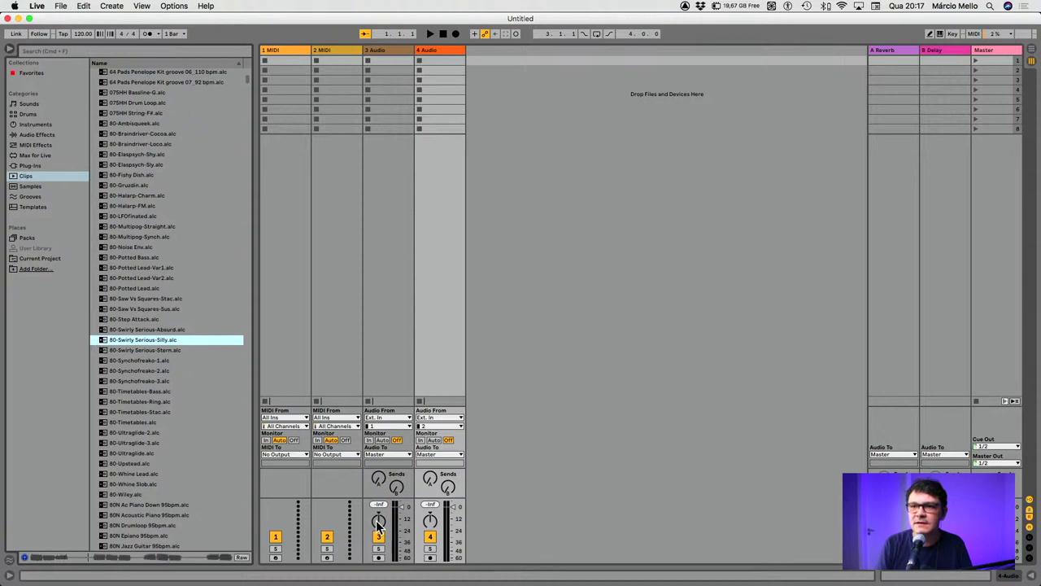
{"action": "left_click_drag", "start_coordinate": [987, 554], "coordinate": [986, 574]}
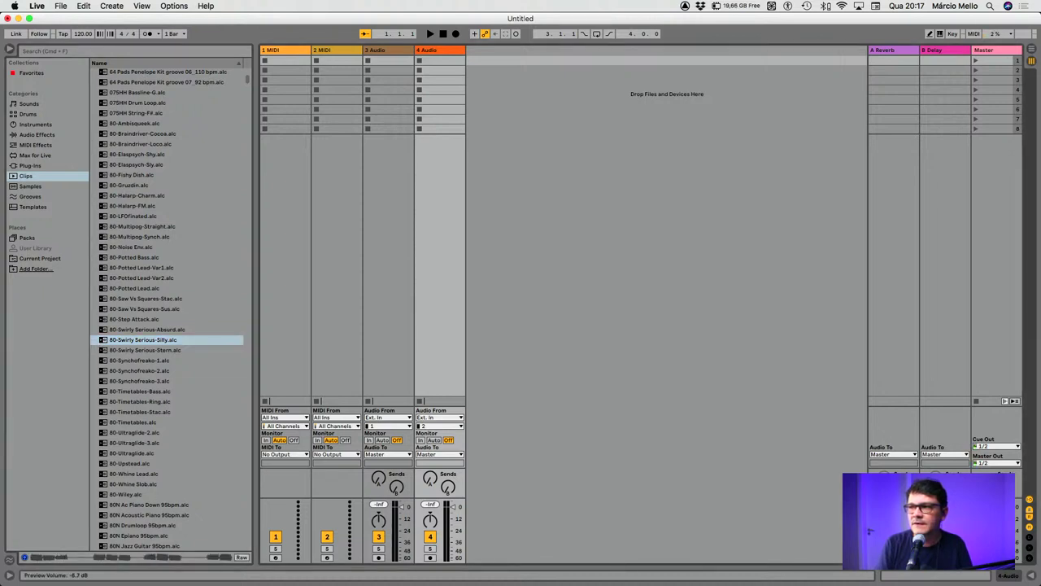
{"action": "left_click", "coordinate": [105, 351]}
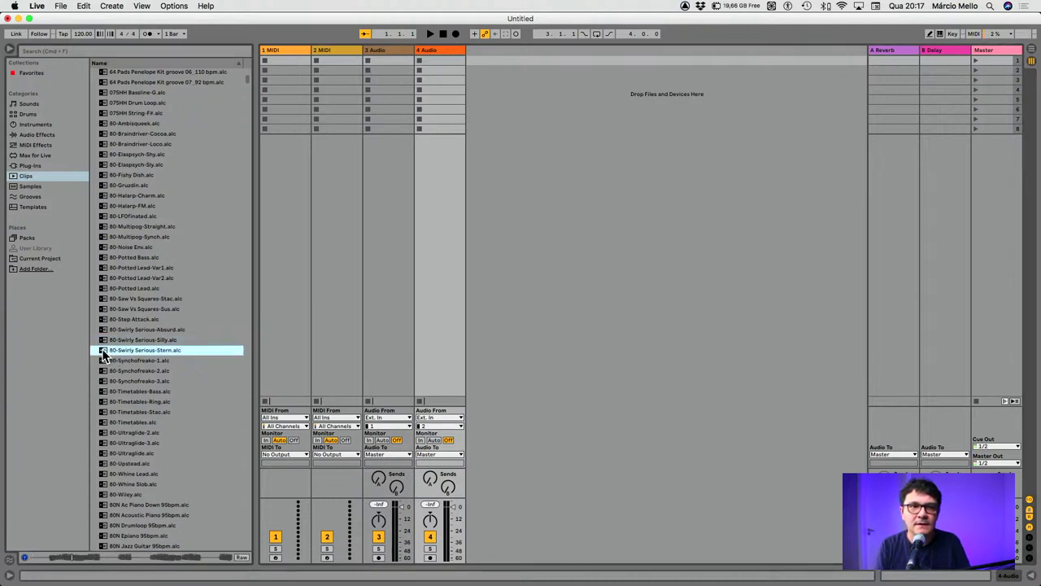
Play 80-Synchofreako-2.alc in a new clip slot on track 2, and delete the clip
{"action": "left_click", "coordinate": [104, 363]}
{"action": "left_click_drag", "start_coordinate": [104, 371], "coordinate": [353, 155]}
{"action": "left_click", "coordinate": [317, 138]}
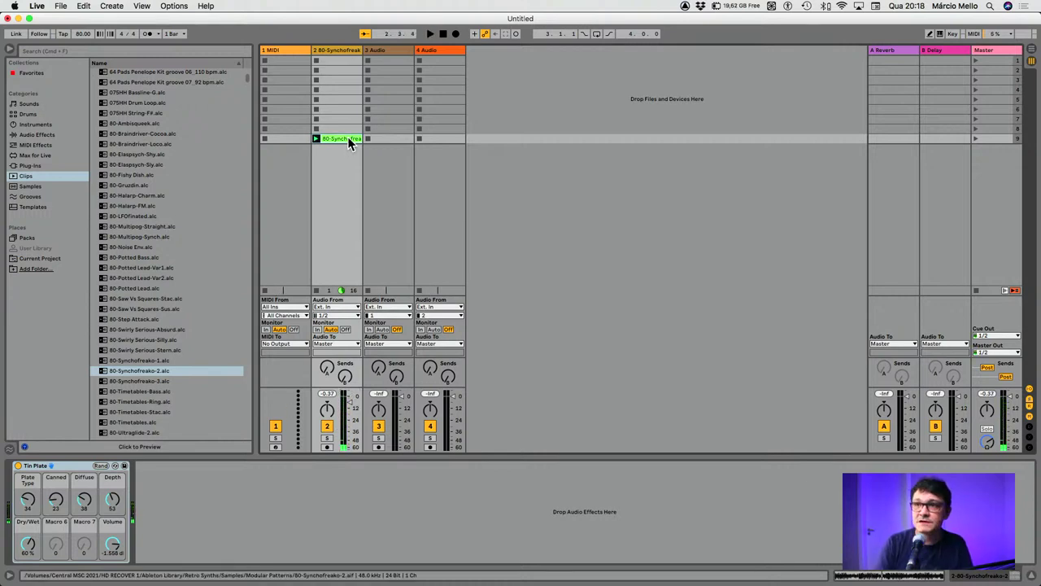
{"action": "key", "text": "BackSpace"}
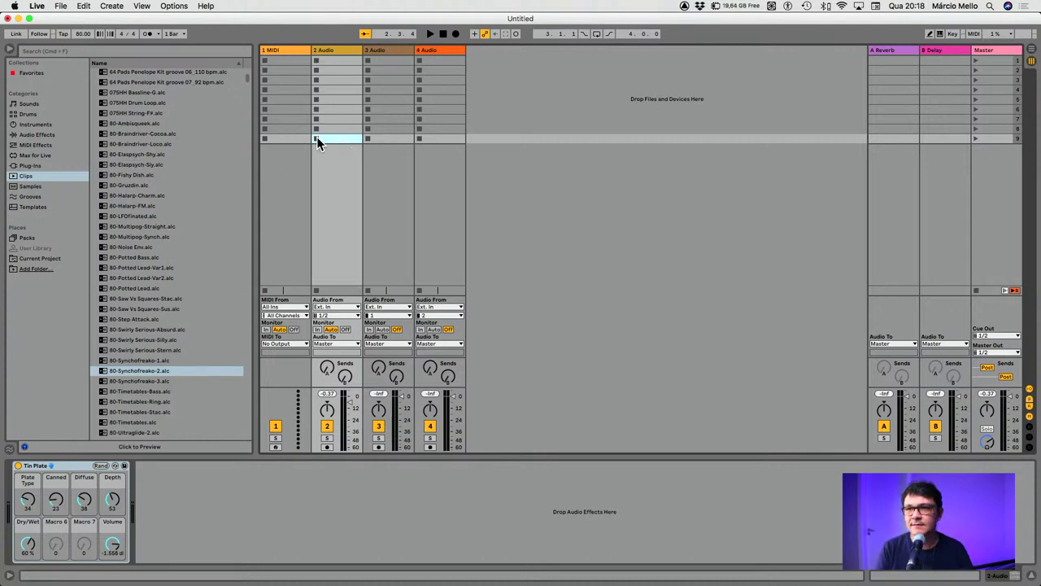
Preview the clips 80-Synchofreako-3.alc, 80-Timetables-Bass.alc, 80-Timetables-Ring.alc and 80-Upstead.alc
{"action": "left_click", "coordinate": [125, 380]}
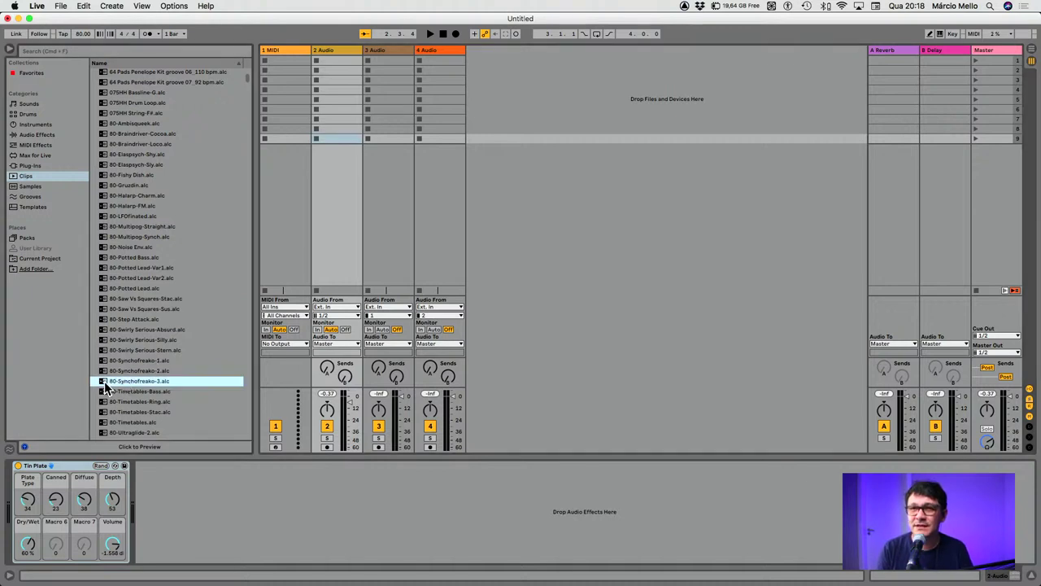
{"action": "left_click", "coordinate": [106, 392]}
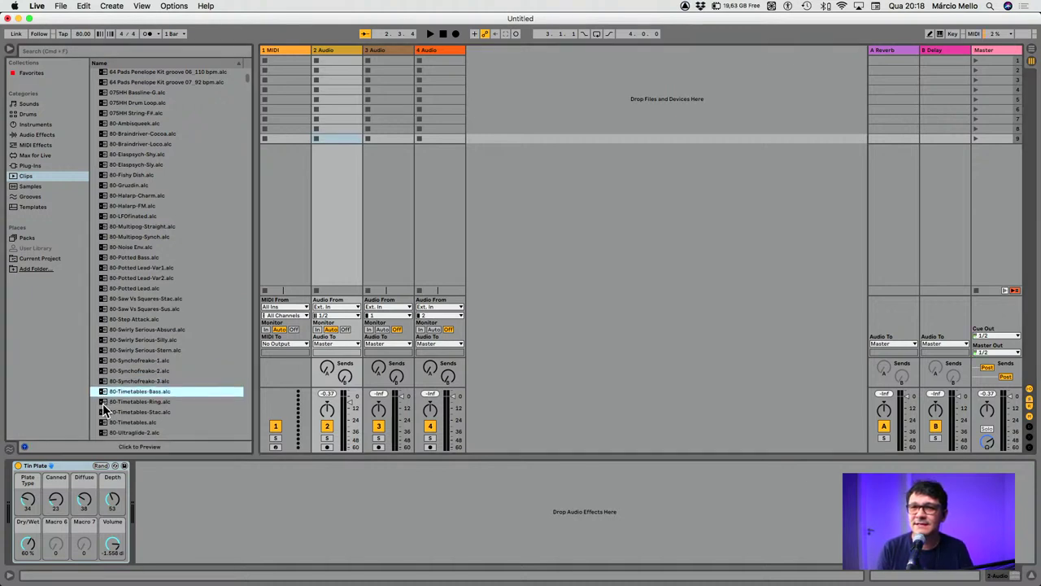
{"action": "left_click", "coordinate": [104, 402]}
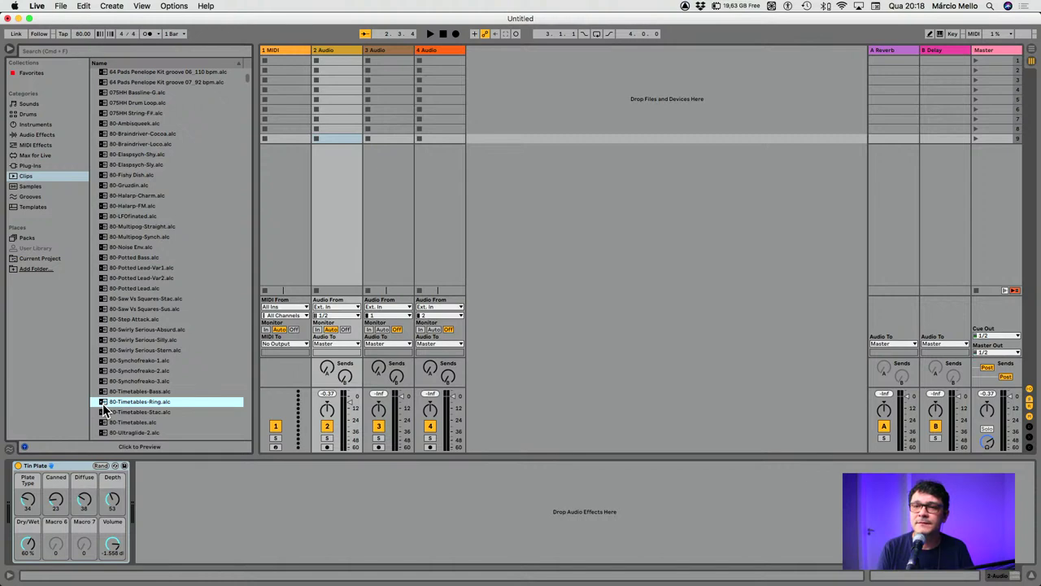
{"action": "scroll", "coordinate": [104, 410], "scroll_direction": "down", "scroll_amount": 3}
{"action": "left_click", "coordinate": [104, 410]}
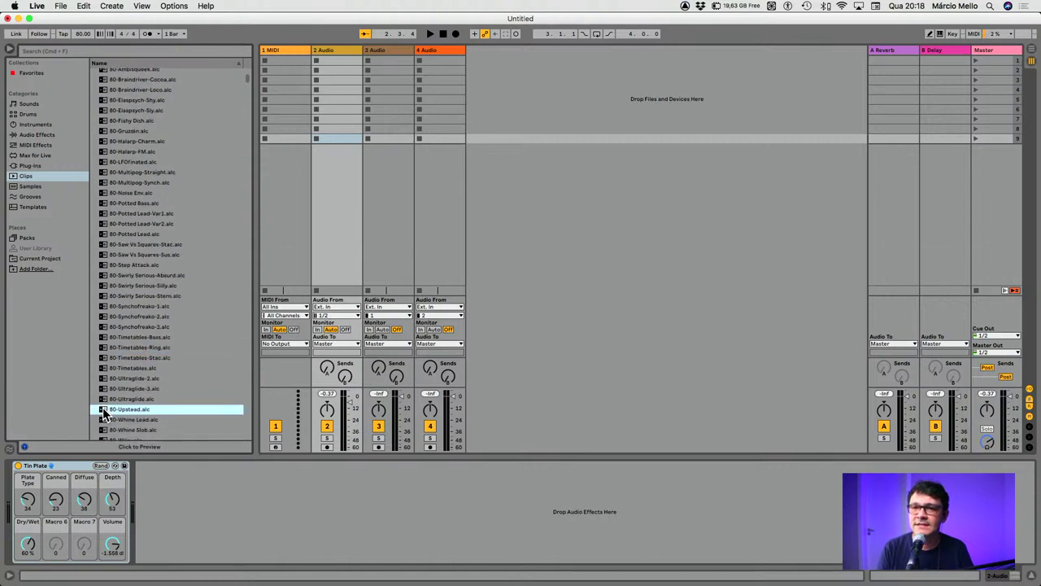
Launch 80-Upstead.alc from a new slot on track 2, and set the Tin Plate macros Plate Type to 54 and Canned to 65
{"action": "left_click_drag", "start_coordinate": [104, 412], "coordinate": [328, 177]}
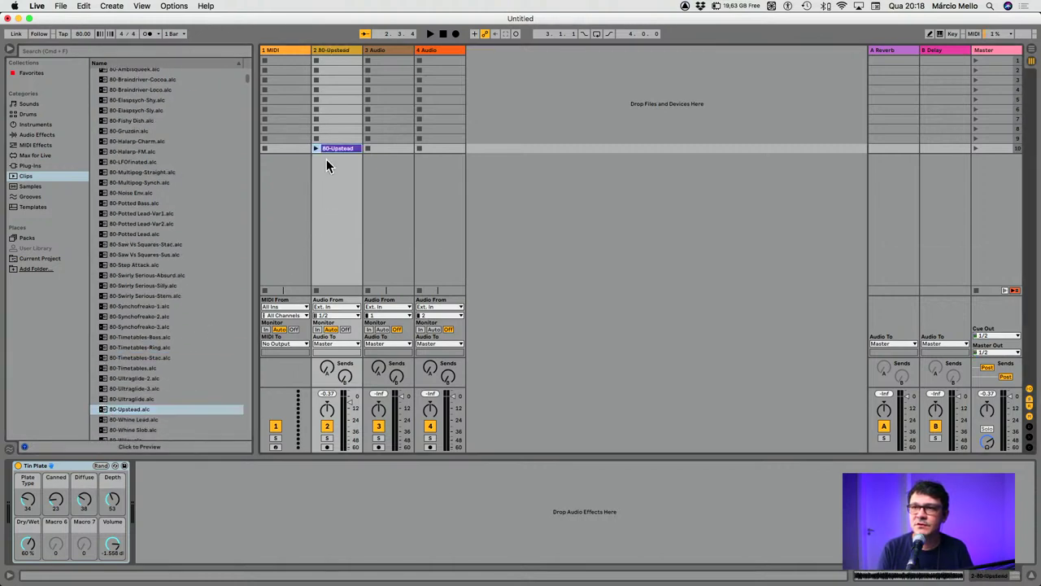
{"action": "left_click", "coordinate": [318, 148]}
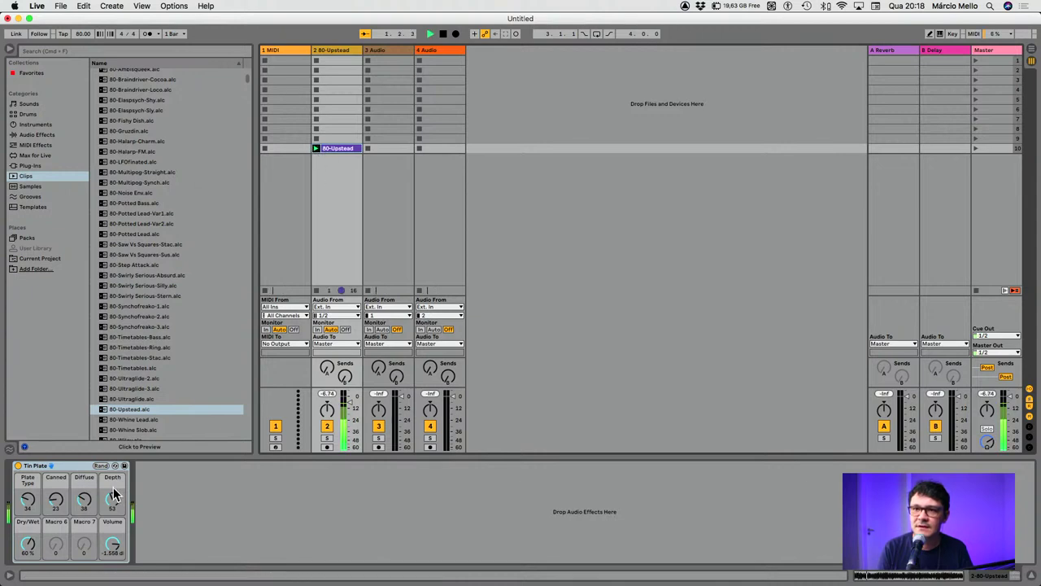
{"action": "left_click_drag", "start_coordinate": [53, 501], "coordinate": [53, 480]}
Delete the 80-Upstead clip from track 2
{"action": "left_click", "coordinate": [344, 148]}
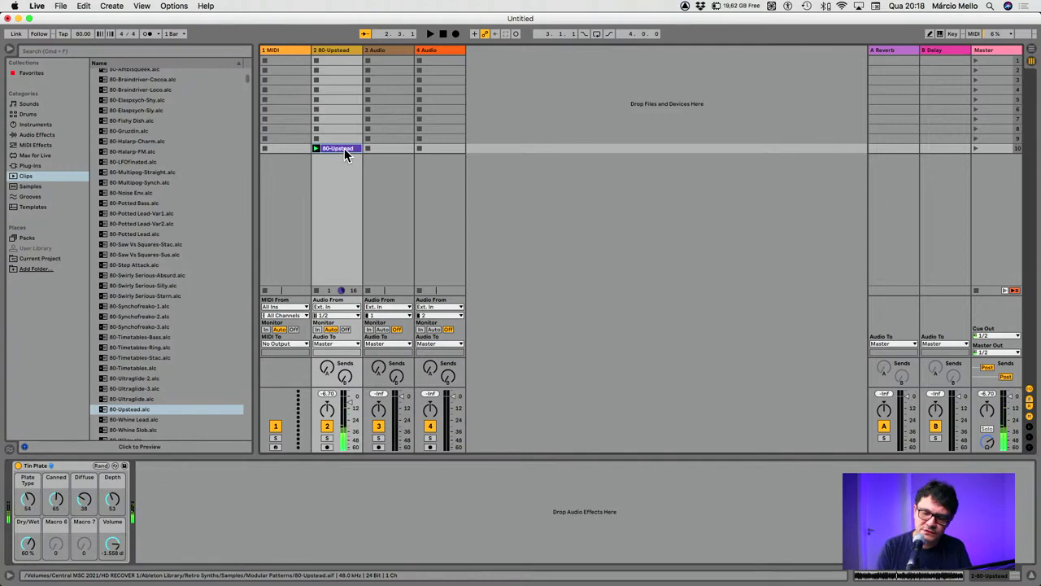
{"action": "key", "text": "Delete"}
Preview 90 - Wourkit - Beat.alc, dismiss the license warning, and audition 90-Atonalicious-Random.alc, 90-Bolivar-Beatit.alc and 90-Bolivar-Beatnik.alc
{"action": "scroll", "coordinate": [186, 271], "scroll_direction": "down", "scroll_amount": 10}
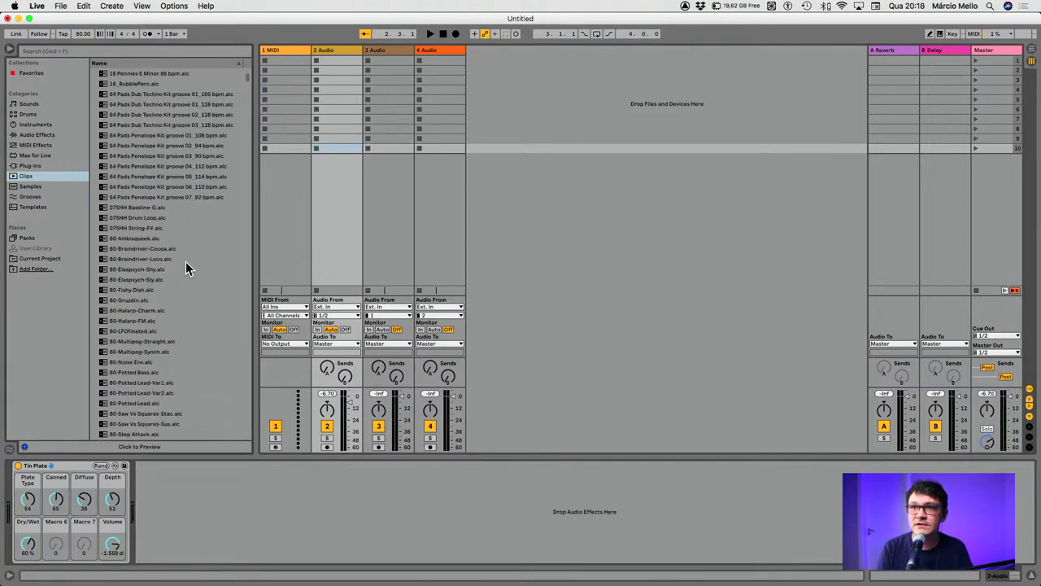
{"action": "left_click", "coordinate": [106, 224]}
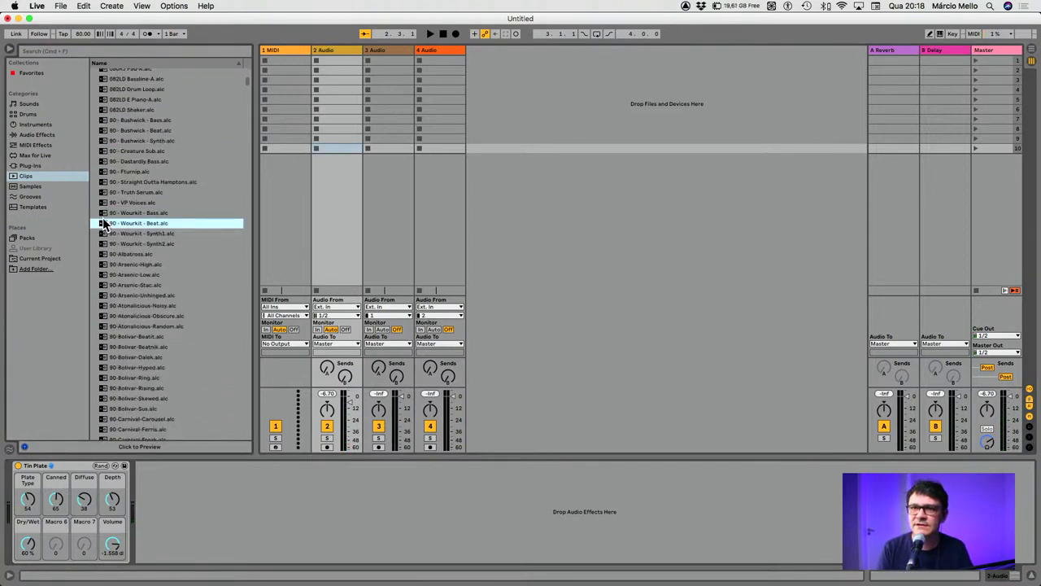
{"action": "left_click", "coordinate": [103, 224]}
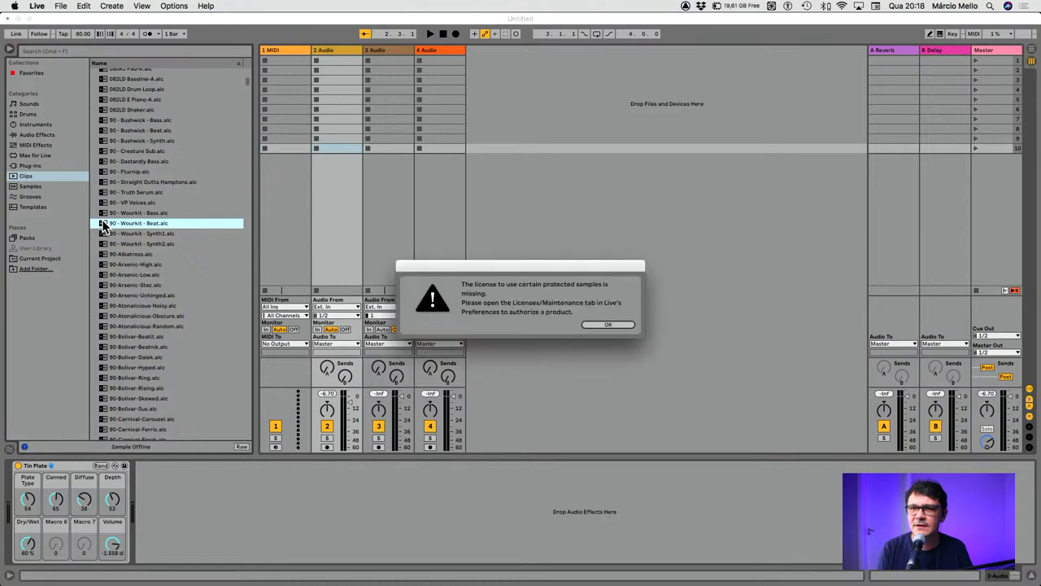
{"action": "left_click", "coordinate": [606, 325]}
{"action": "left_click", "coordinate": [106, 326]}
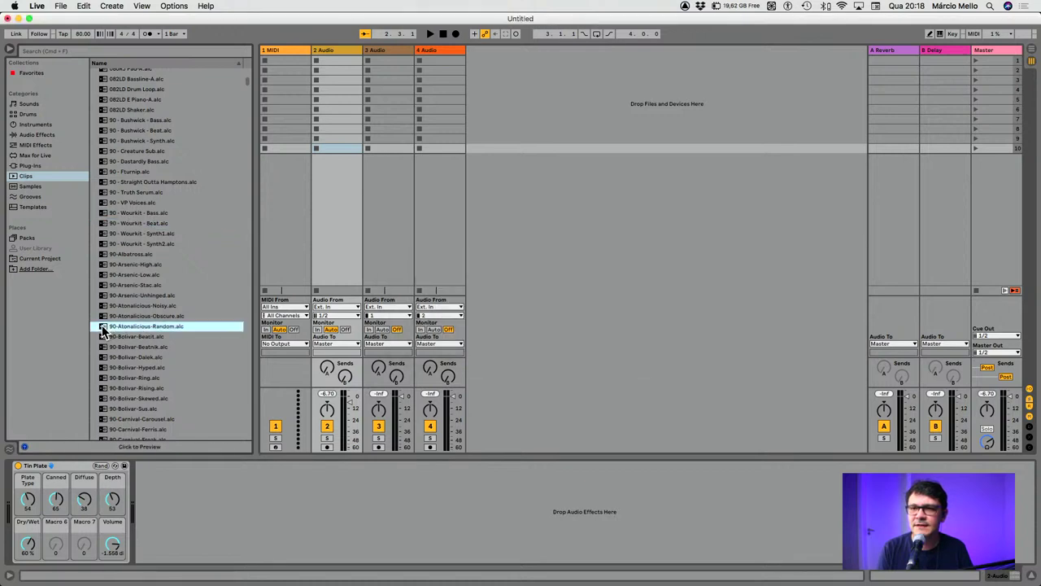
{"action": "left_click", "coordinate": [101, 337]}
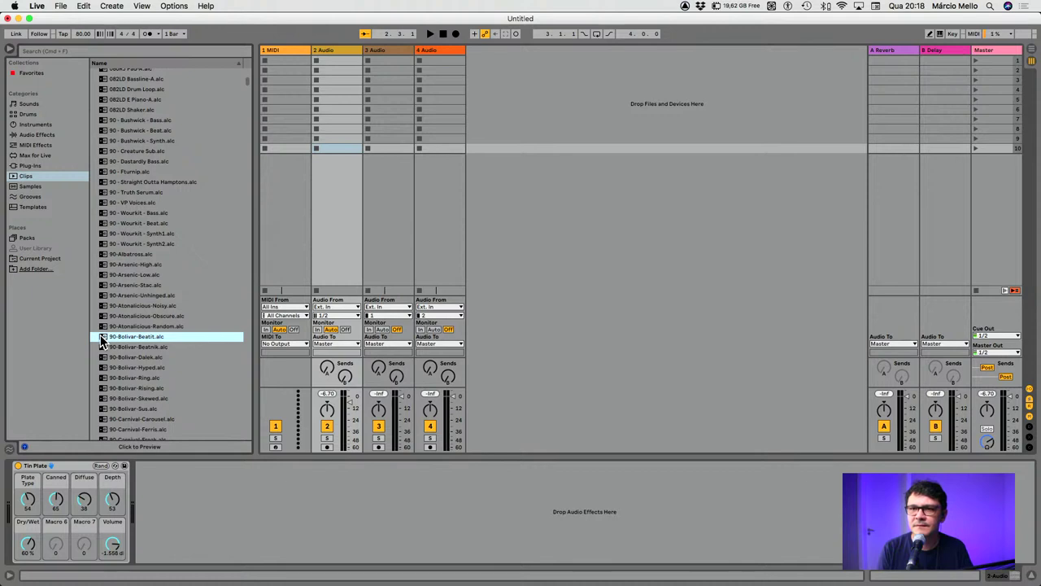
{"action": "left_click", "coordinate": [102, 348]}
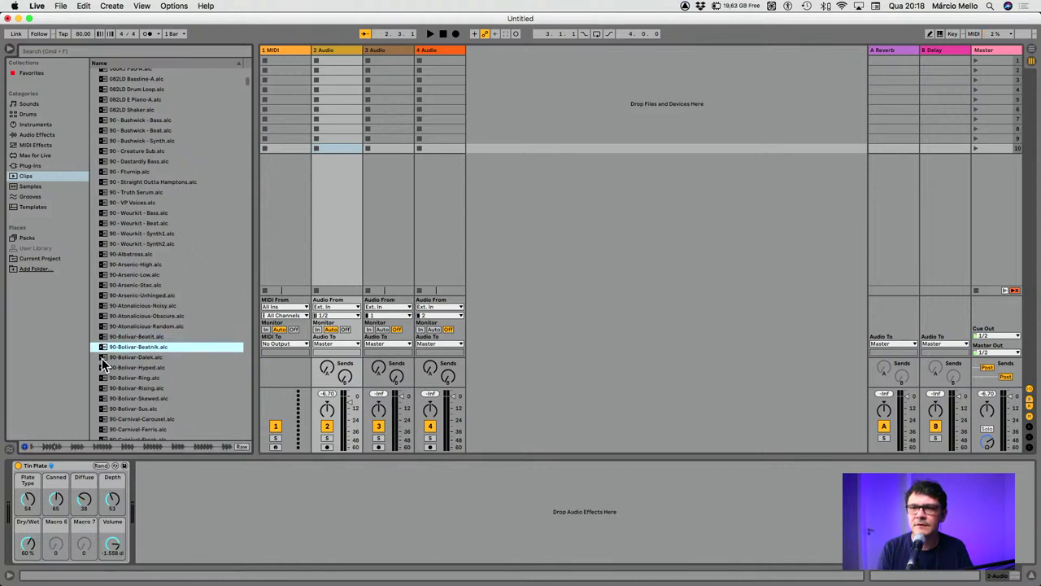
Place 90-Bolivar-Beatnik.alc in the scene 10 slot of track 1, play it, and select the clip
{"action": "left_click_drag", "start_coordinate": [103, 346], "coordinate": [281, 149]}
{"action": "left_click", "coordinate": [264, 148]}
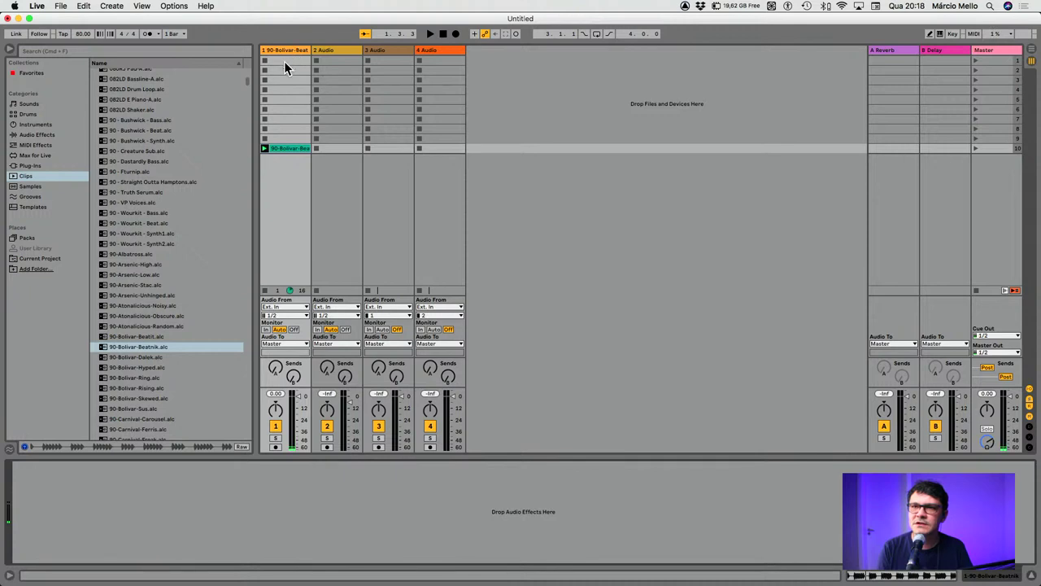
{"action": "left_click", "coordinate": [287, 147]}
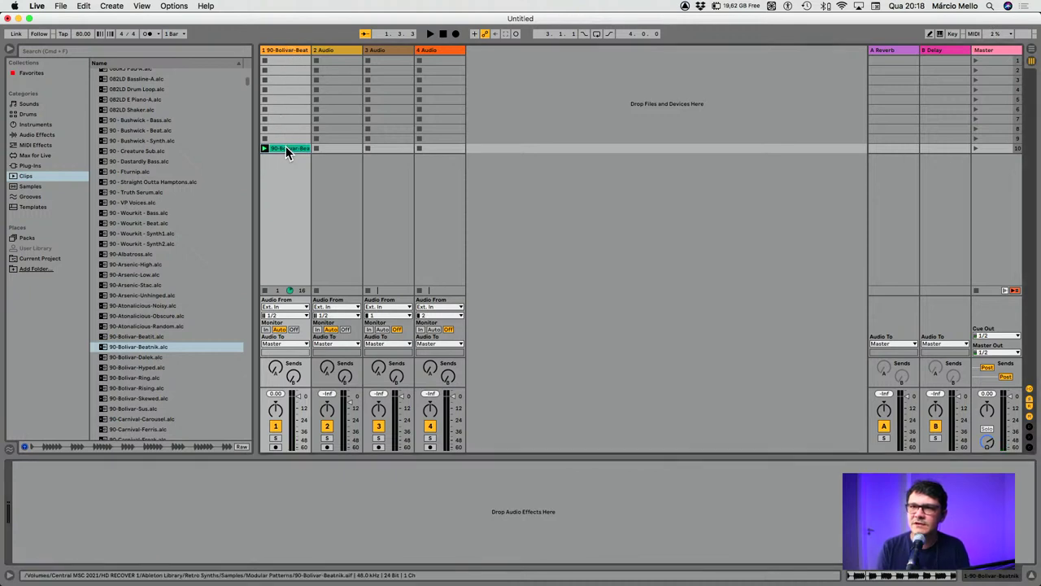
Delete the 90-Bolivar-Beatnik clip from track 1, and preview 90-Carnival-Freak.alc and 90-Cheese 80s-Stac.alc
{"action": "key", "text": "Delete"}
{"action": "scroll", "coordinate": [130, 329], "scroll_direction": "down", "scroll_amount": 4}
{"action": "left_click", "coordinate": [121, 340]}
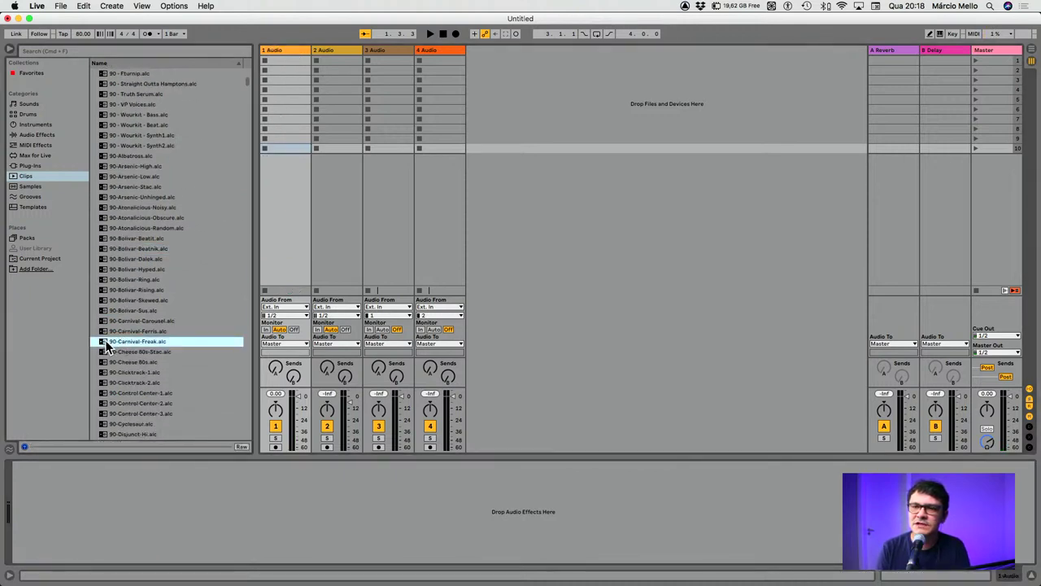
{"action": "left_click", "coordinate": [104, 352]}
{"action": "scroll", "coordinate": [104, 358], "scroll_direction": "down", "scroll_amount": 1}
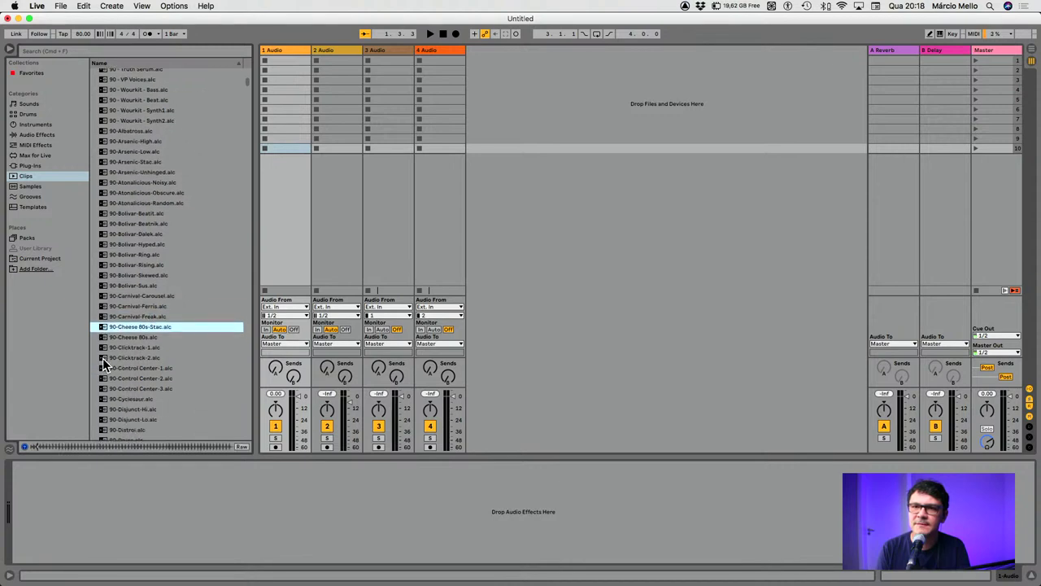
Place 90-Cheese 80s-Stac.alc in a new slot on track 2, and undo the placement
{"action": "left_click_drag", "start_coordinate": [106, 330], "coordinate": [341, 163]}
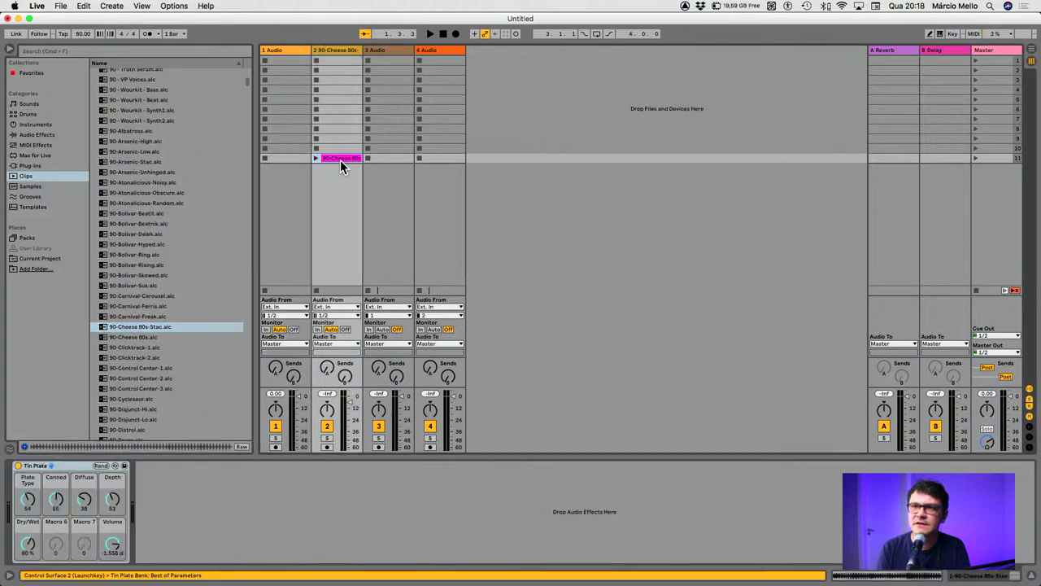
{"action": "key", "text": "super+z"}
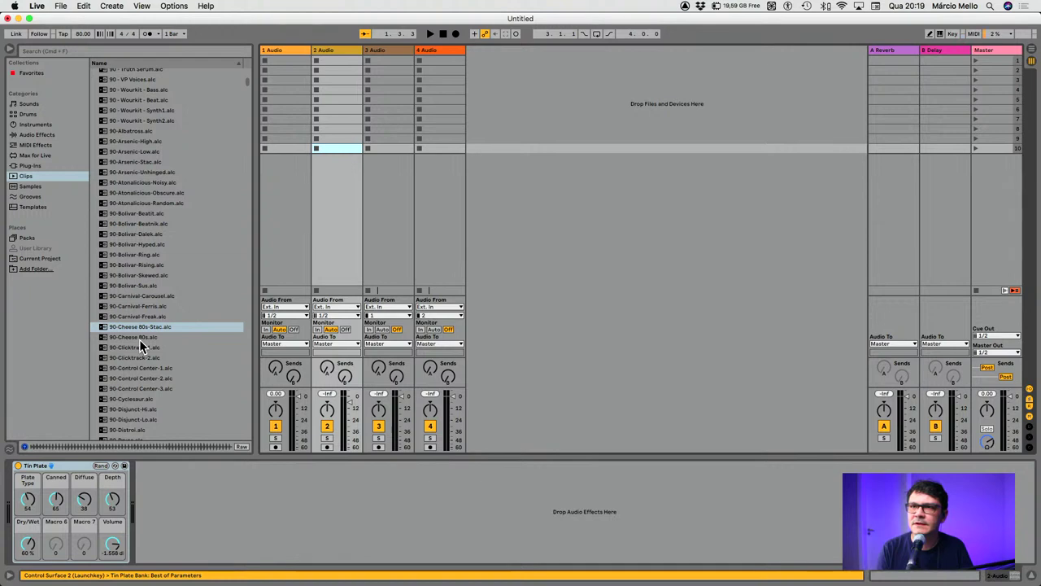
Create a new track from 90-Cheese 80s-Stac.alc in the empty area beside track 4, and start playback
{"action": "left_click_drag", "start_coordinate": [224, 325], "coordinate": [523, 220]}
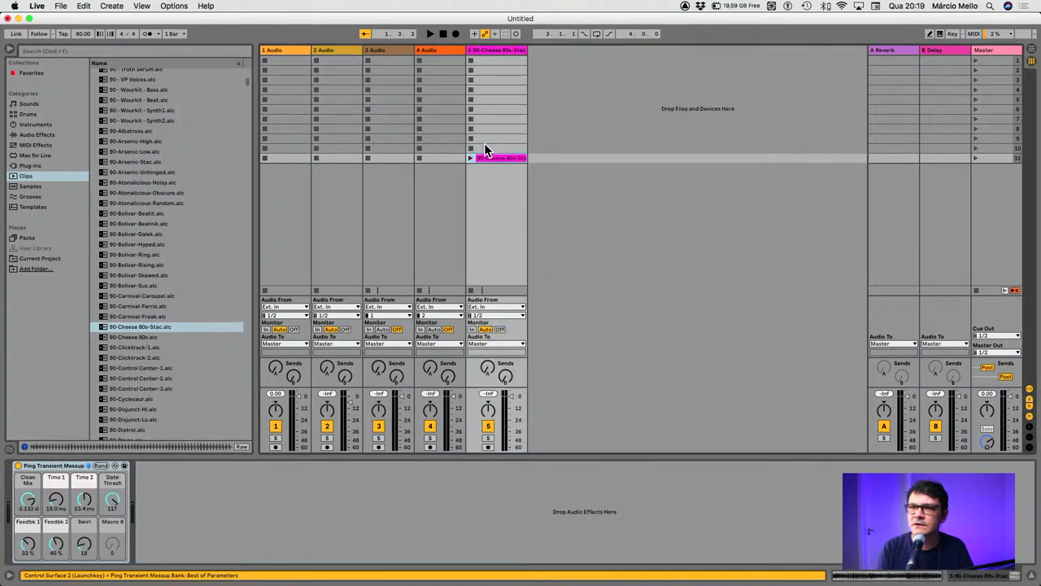
{"action": "double_click", "coordinate": [487, 50]}
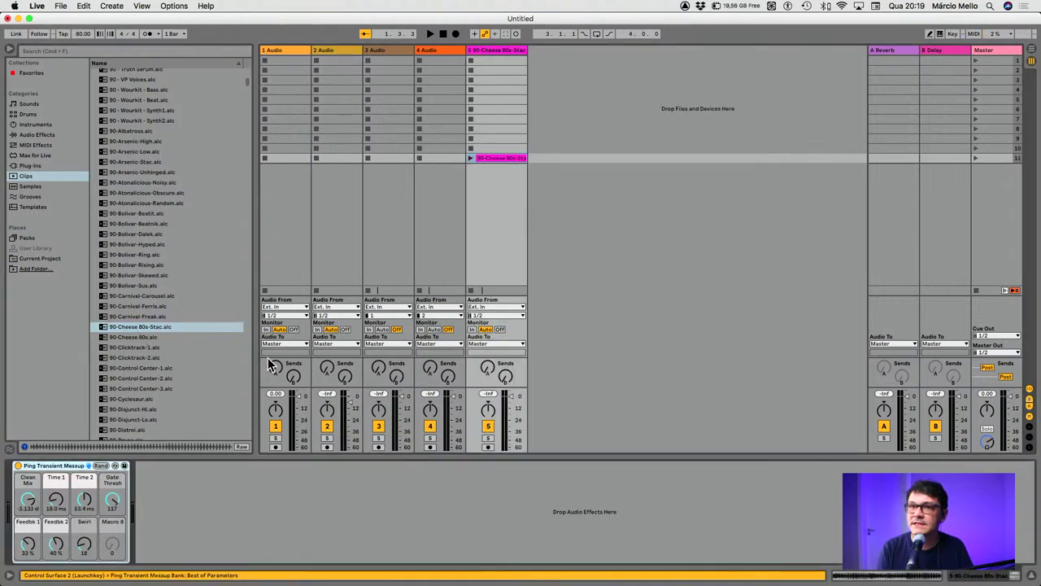
{"action": "key", "text": "space"}
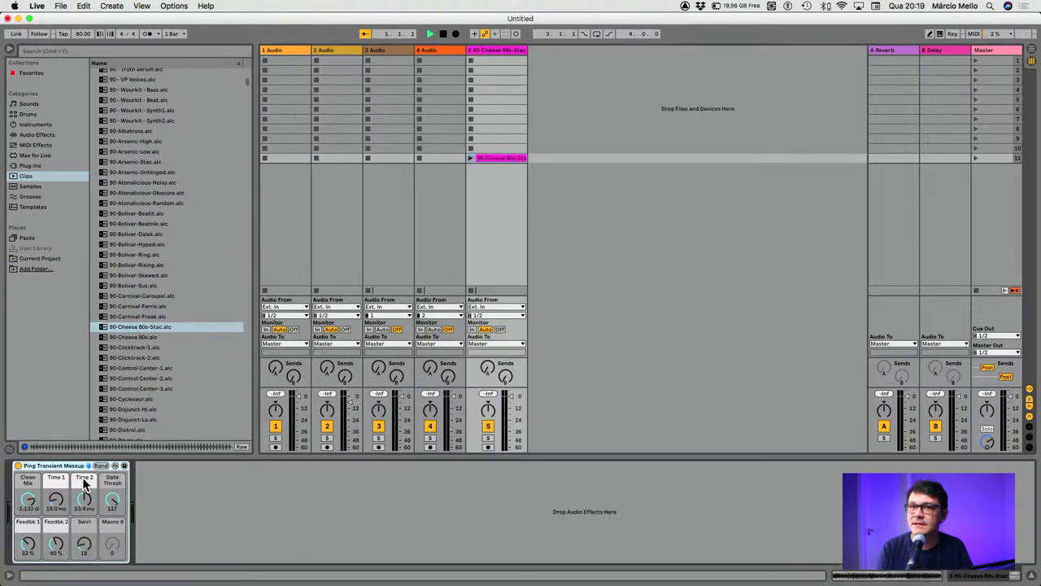
Delete the 90-Cheese 80s-Stac clip from track 5
{"action": "left_click", "coordinate": [489, 157]}
{"action": "key", "text": "Delete"}
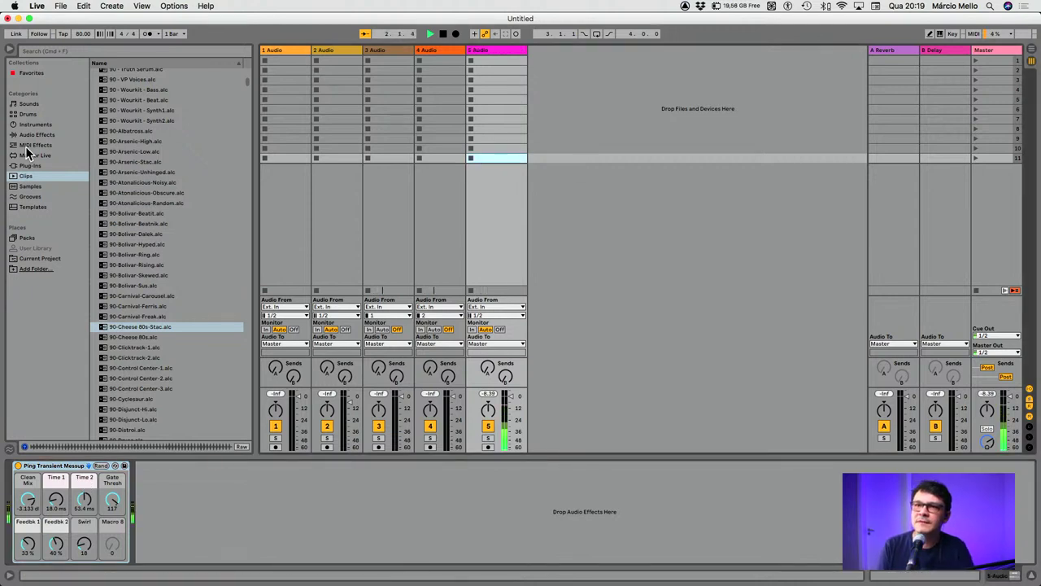
Show the Samples category and try previewing 00DB samples, including Kick_Astrix_style_2, Backbeast_F and Kick_Prog_BD
{"action": "left_click", "coordinate": [32, 188]}
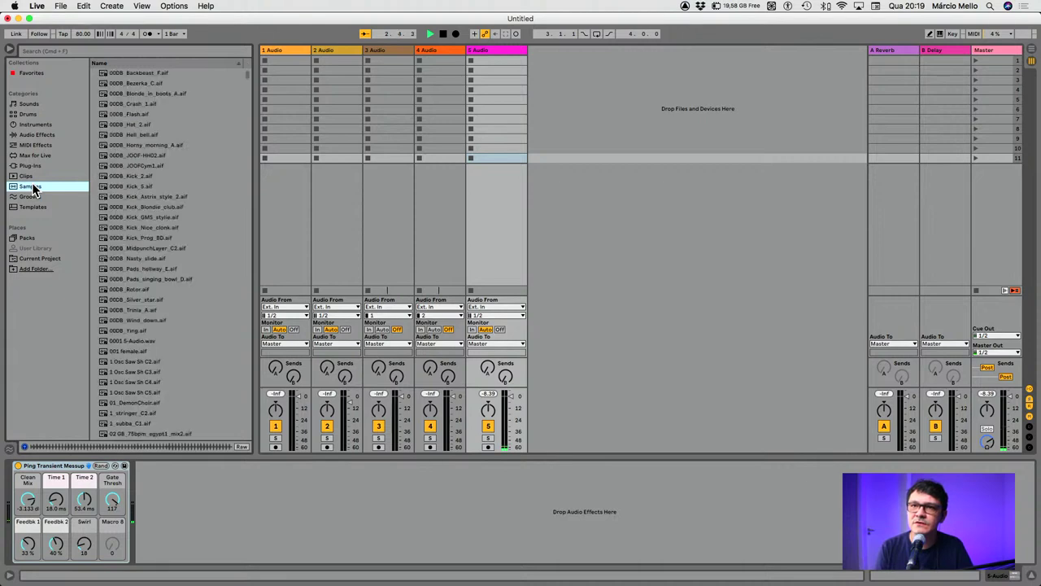
{"action": "left_click", "coordinate": [103, 167]}
{"action": "left_click", "coordinate": [101, 196]}
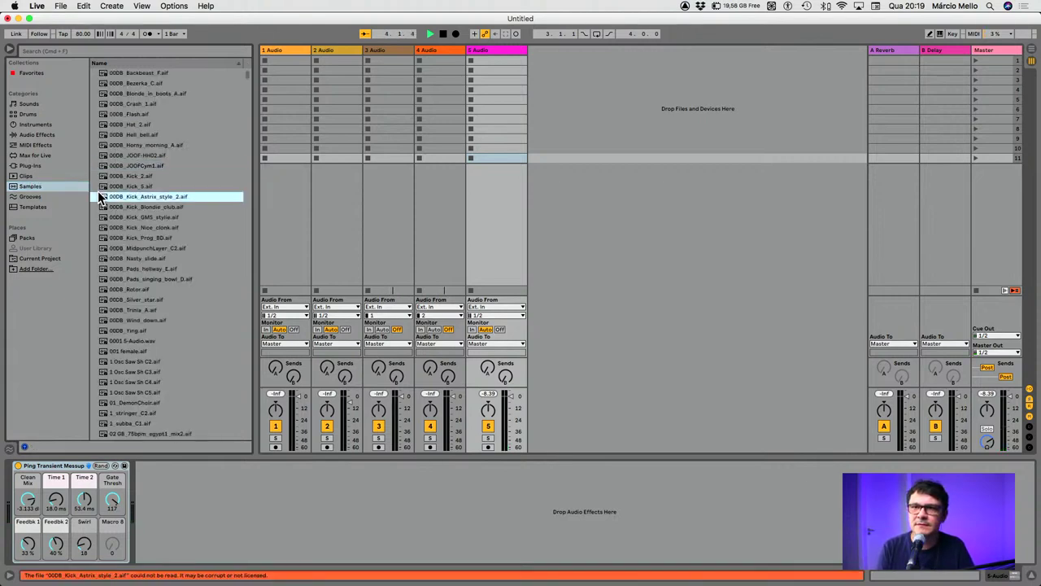
{"action": "left_click", "coordinate": [100, 83]}
{"action": "left_click", "coordinate": [104, 74]}
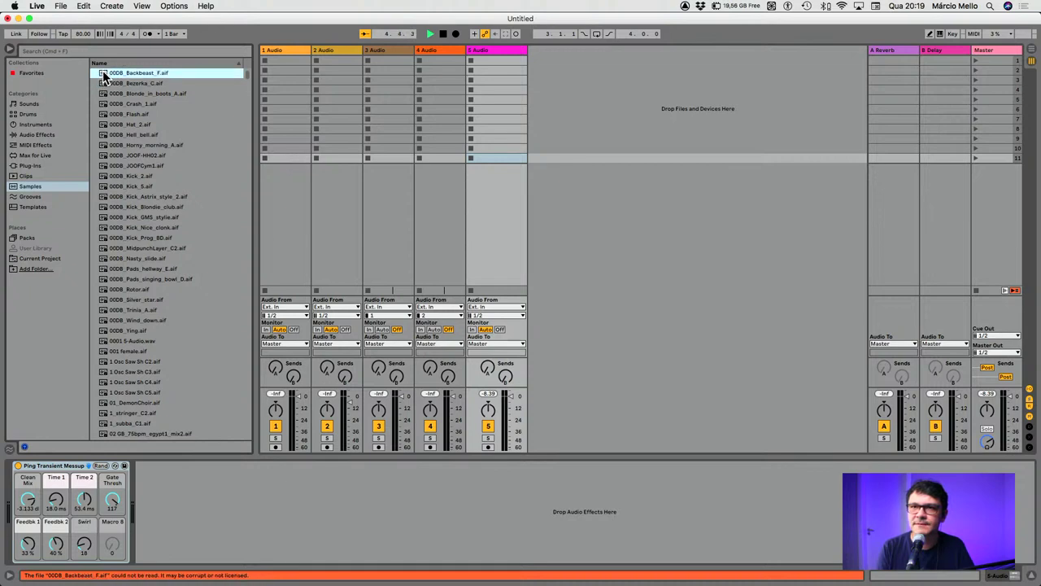
{"action": "left_click", "coordinate": [101, 197]}
{"action": "left_click", "coordinate": [99, 238]}
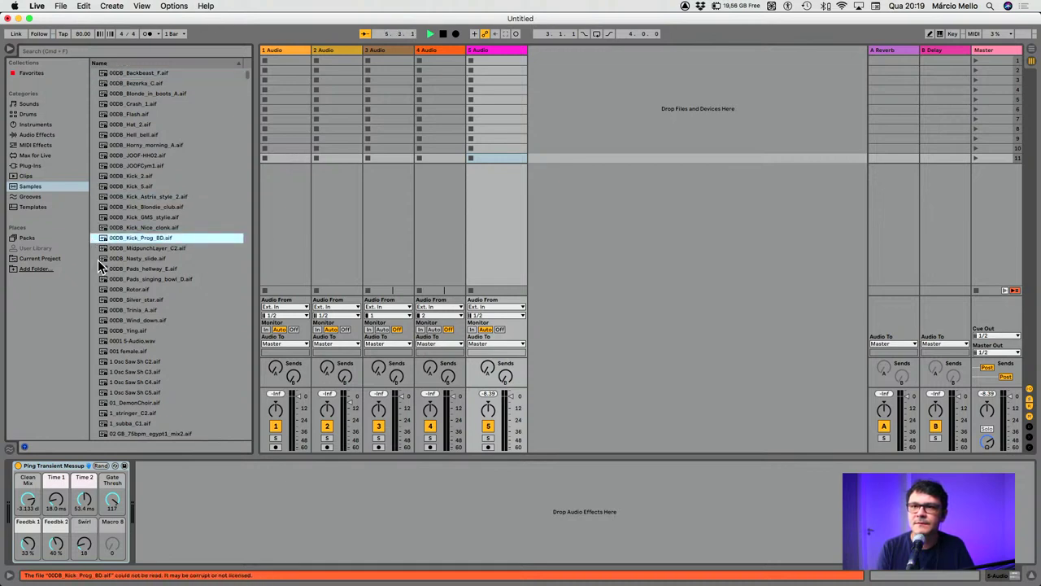
Try previewing further samples down the list, including 00DB_Nasty_slide.aif, 4_subba_A1.aif and 5_stringer_C3.aif
{"action": "left_click", "coordinate": [100, 259]}
{"action": "left_click", "coordinate": [101, 270]}
{"action": "left_click", "coordinate": [100, 299]}
{"action": "scroll", "coordinate": [104, 334], "scroll_direction": "down", "scroll_amount": 3}
{"action": "left_click", "coordinate": [102, 323]}
{"action": "left_click", "coordinate": [102, 355]}
{"action": "scroll", "coordinate": [104, 366], "scroll_direction": "down", "scroll_amount": 5}
{"action": "left_click", "coordinate": [103, 369]}
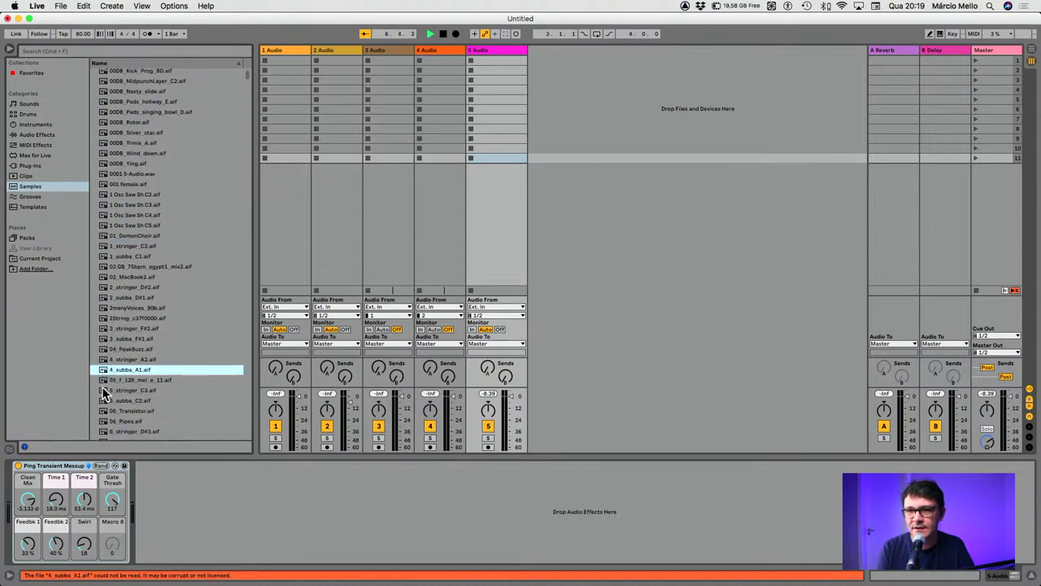
{"action": "left_click", "coordinate": [104, 390]}
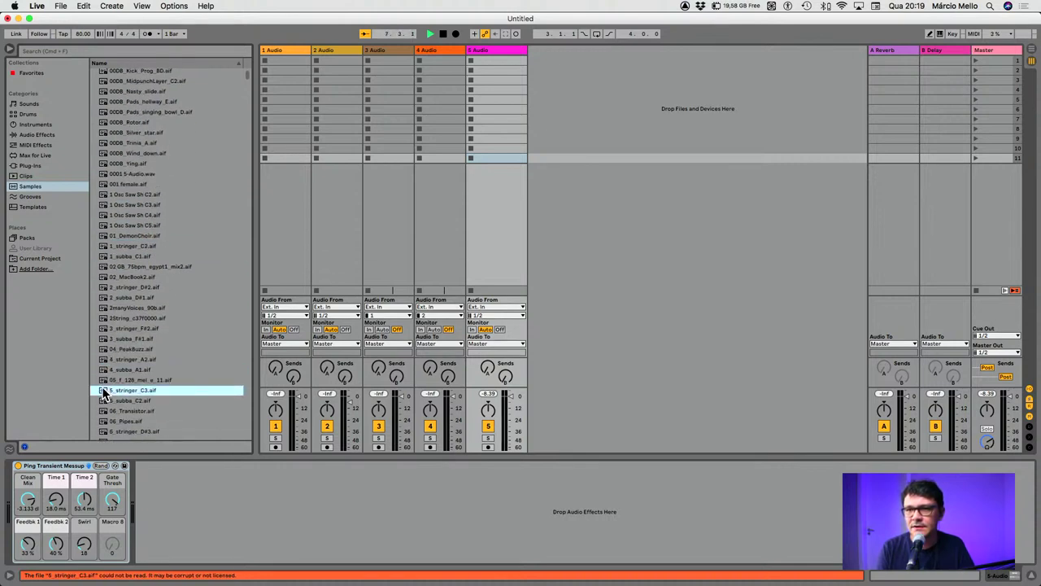
Try previewing 7y9A Kit-BassDrop2.aif and 7y9A Kit-BlueKick1.aif, and dismiss the license warning
{"action": "scroll", "coordinate": [104, 397], "scroll_direction": "down", "scroll_amount": 5}
{"action": "left_click", "coordinate": [104, 397]}
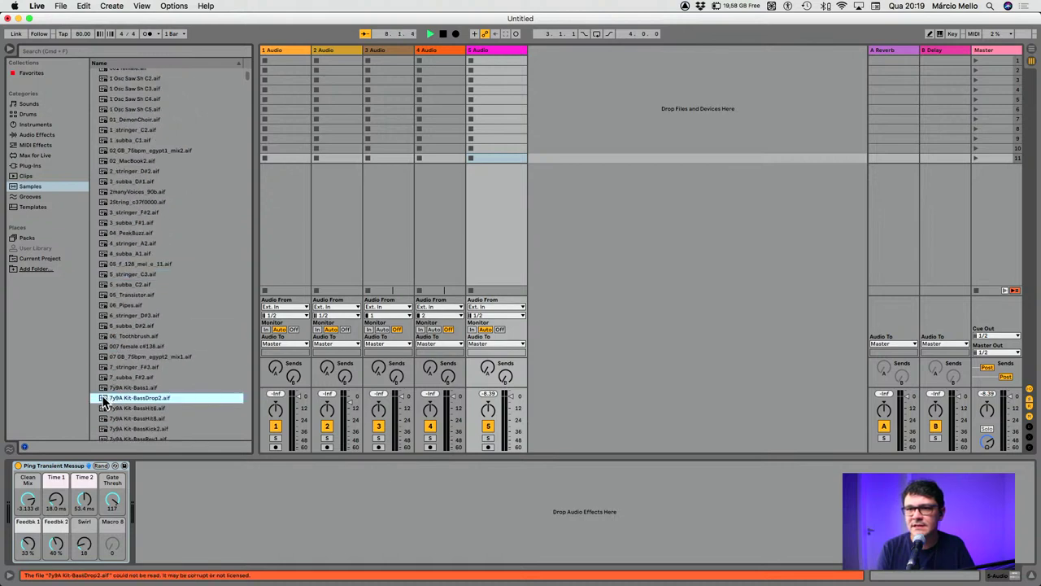
{"action": "scroll", "coordinate": [104, 399], "scroll_direction": "down", "scroll_amount": 4}
{"action": "left_click", "coordinate": [105, 399]}
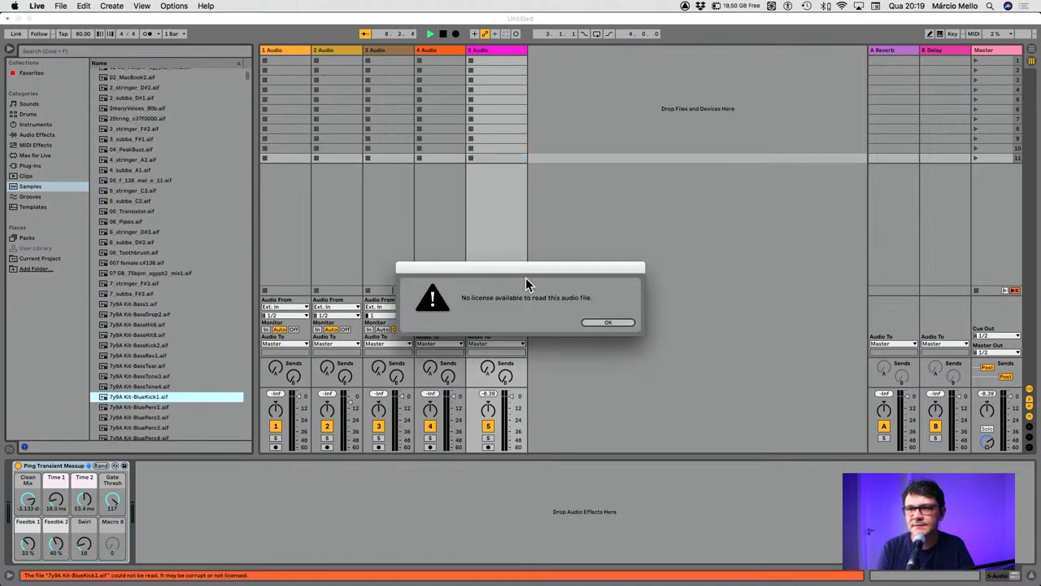
{"action": "left_click", "coordinate": [607, 322]}
Try previewing 7y9A Kit-Rev6.aif and samples further down the list, ending with 9_stringer_C4.aif
{"action": "scroll", "coordinate": [143, 321], "scroll_direction": "down", "scroll_amount": 15}
{"action": "scroll", "coordinate": [142, 322], "scroll_direction": "down", "scroll_amount": 2}
{"action": "left_click", "coordinate": [96, 309]}
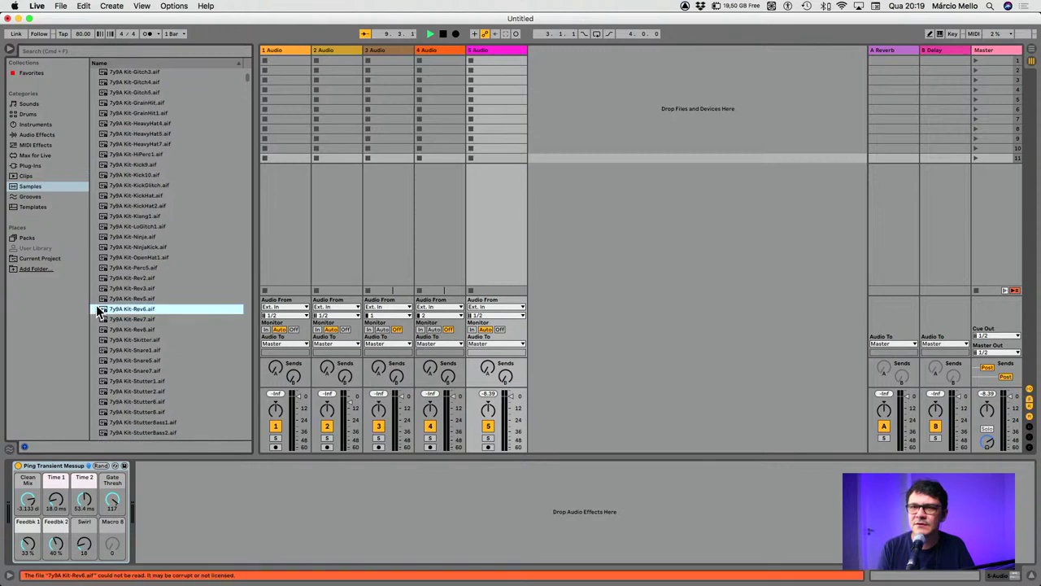
{"action": "scroll", "coordinate": [100, 313], "scroll_direction": "down", "scroll_amount": 4}
{"action": "left_click", "coordinate": [98, 325]}
{"action": "scroll", "coordinate": [98, 327], "scroll_direction": "down", "scroll_amount": 5}
{"action": "left_click", "coordinate": [98, 329]}
{"action": "left_click", "coordinate": [100, 339]}
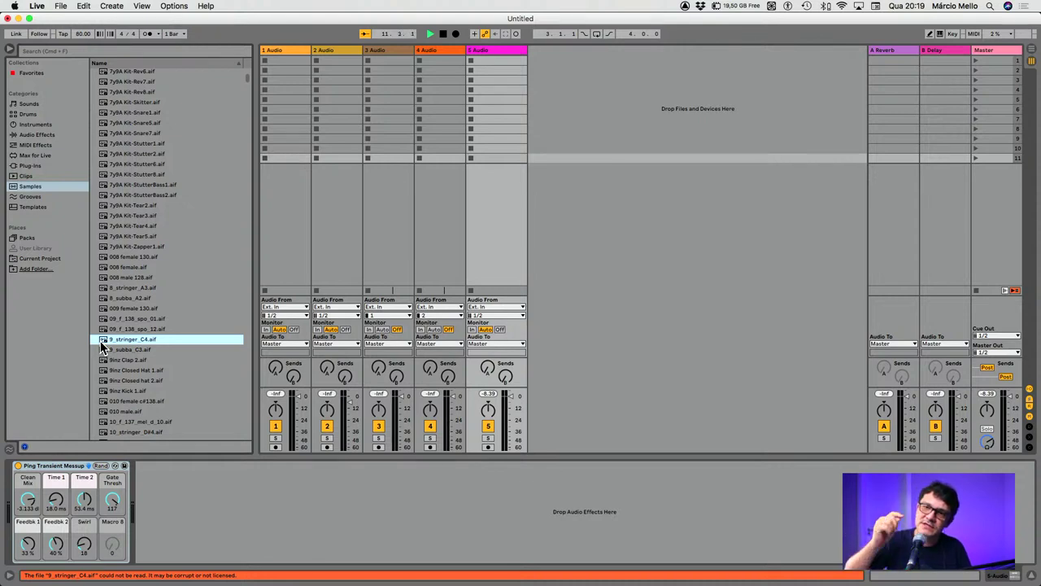
Preview 12_HiFi.aif, 12_subba_A3.aif and several samples of the 13 series, ending with 13 25.aif
{"action": "scroll", "coordinate": [95, 286], "scroll_direction": "down", "scroll_amount": 7}
{"action": "left_click", "coordinate": [98, 302]}
{"action": "left_click", "coordinate": [99, 321]}
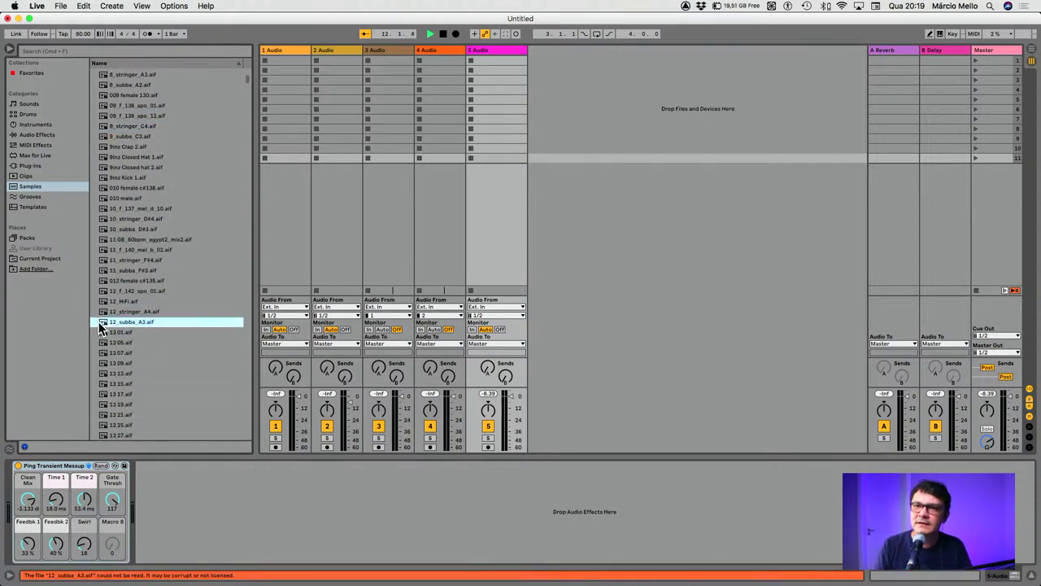
{"action": "left_click", "coordinate": [105, 342]}
{"action": "left_click", "coordinate": [102, 352]}
{"action": "left_click", "coordinate": [101, 363]}
{"action": "left_click", "coordinate": [102, 374]}
{"action": "left_click", "coordinate": [102, 383]}
{"action": "left_click", "coordinate": [101, 393]}
{"action": "left_click", "coordinate": [102, 423]}
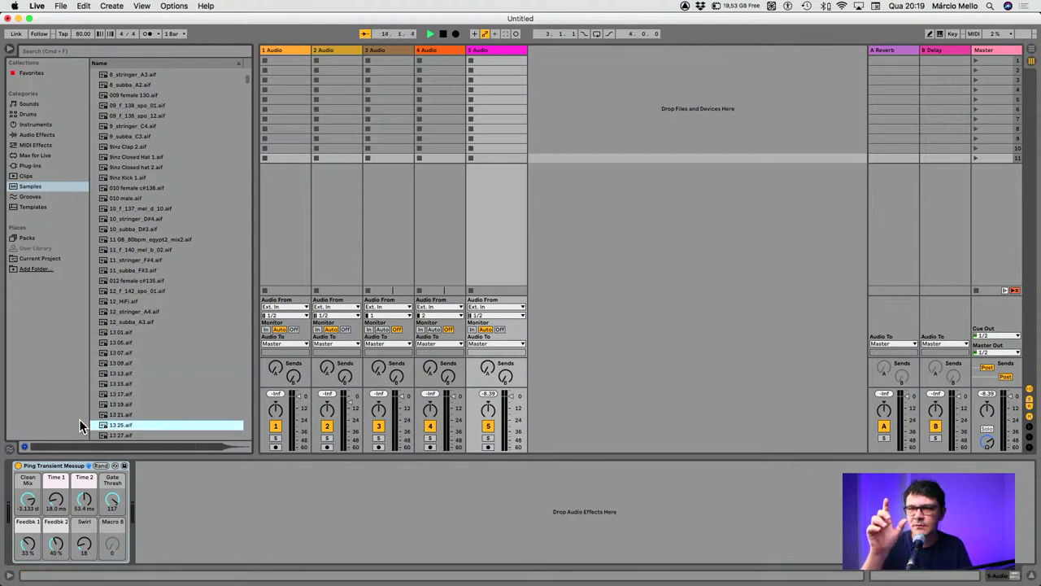
Show the Grooves category and preview Charanga Shaker 16ths 106 bpm.agr and Dancehall Raggamuffin Accent 16ths.agr
{"action": "left_click", "coordinate": [35, 196]}
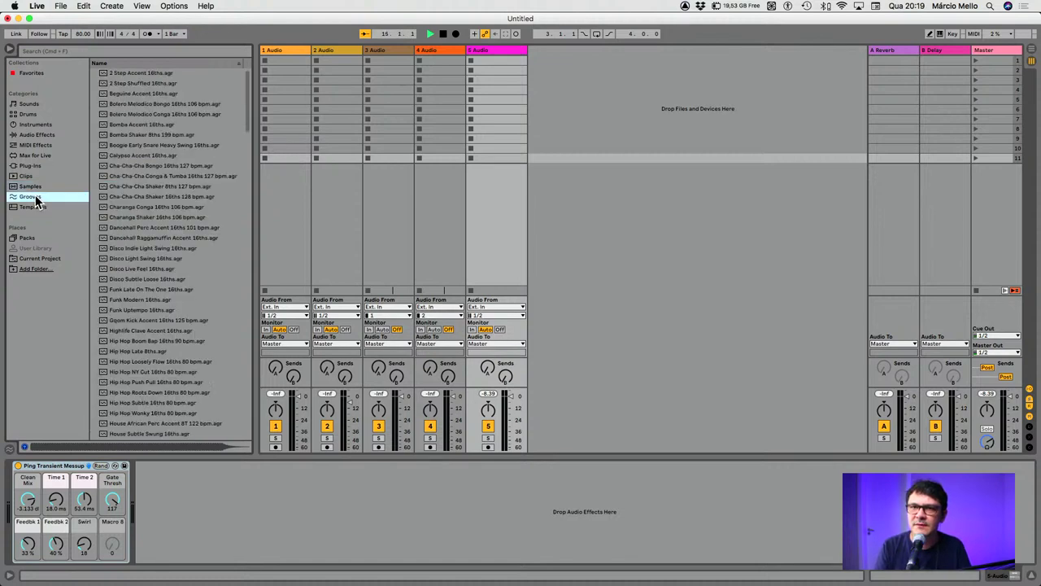
{"action": "left_click", "coordinate": [104, 218]}
{"action": "left_click", "coordinate": [103, 237]}
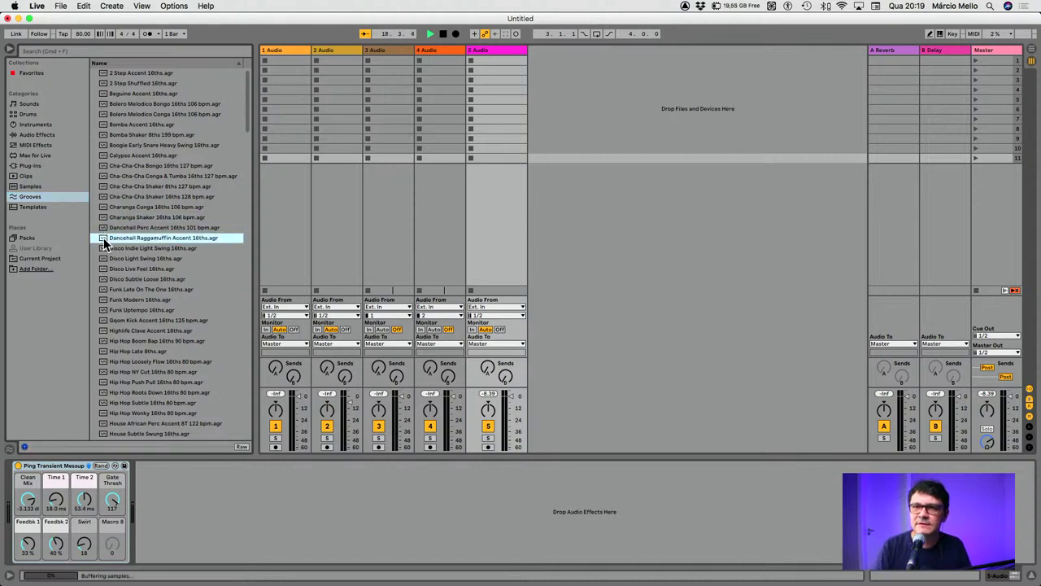
Show the Templates category and inspect the tracks inside Podcast Template, Demo & Sketch, DefaultLiveSet and 8-Track Recording
{"action": "left_click", "coordinate": [36, 208]}
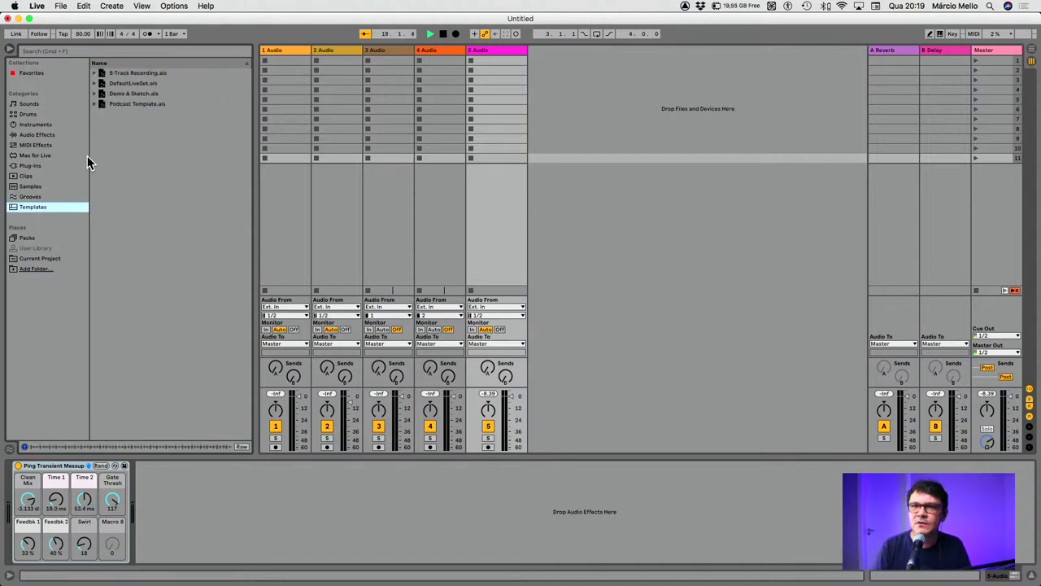
{"action": "left_click", "coordinate": [95, 106]}
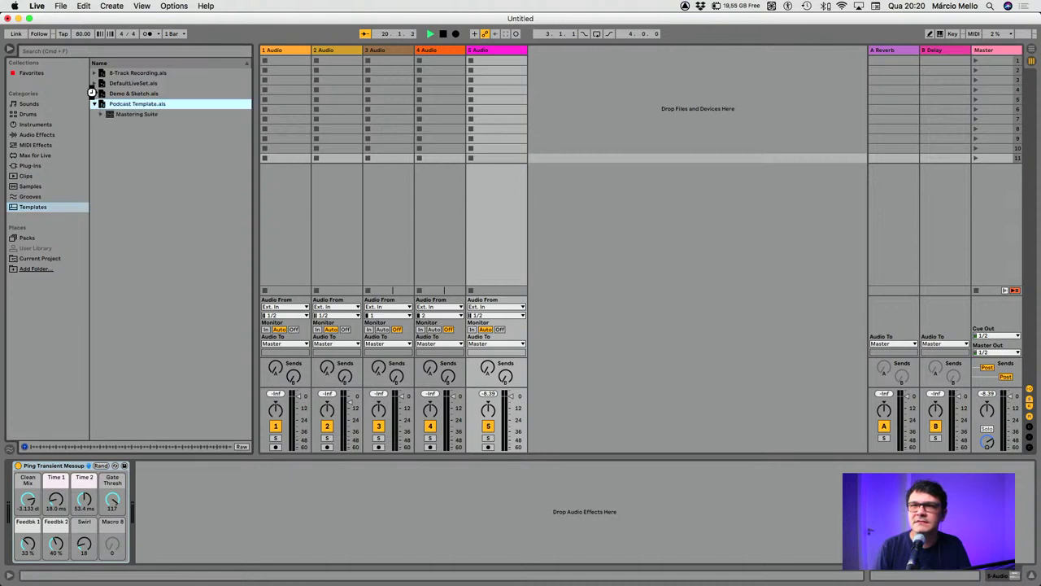
{"action": "left_click", "coordinate": [94, 94]}
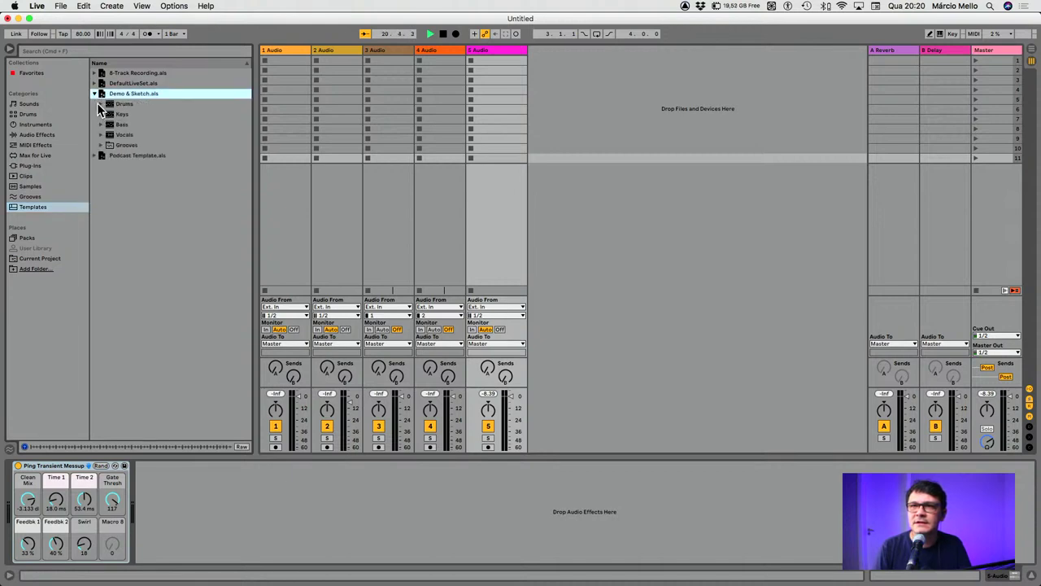
{"action": "left_click", "coordinate": [95, 94]}
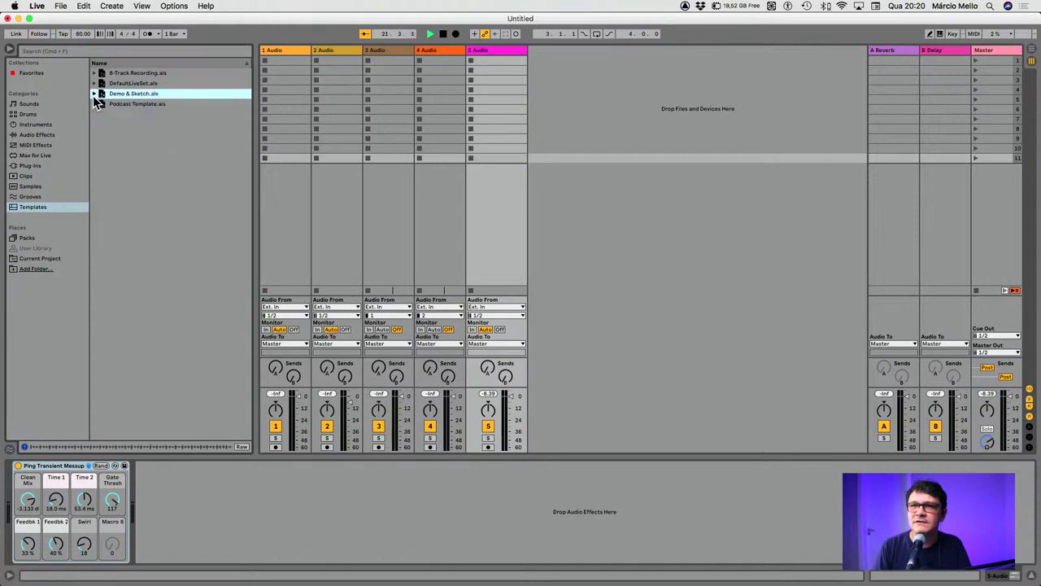
{"action": "left_click", "coordinate": [95, 84]}
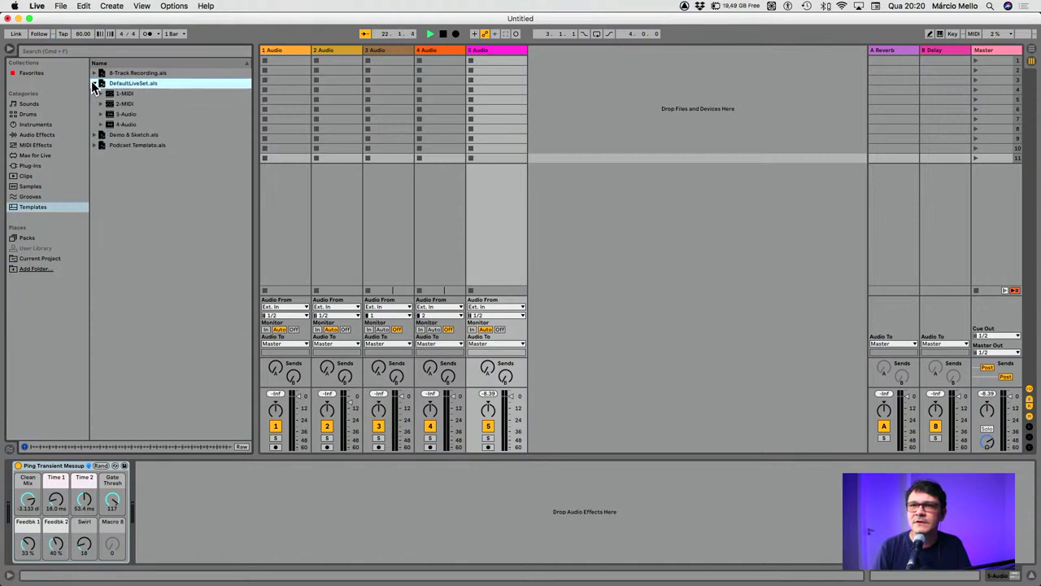
{"action": "left_click", "coordinate": [94, 73]}
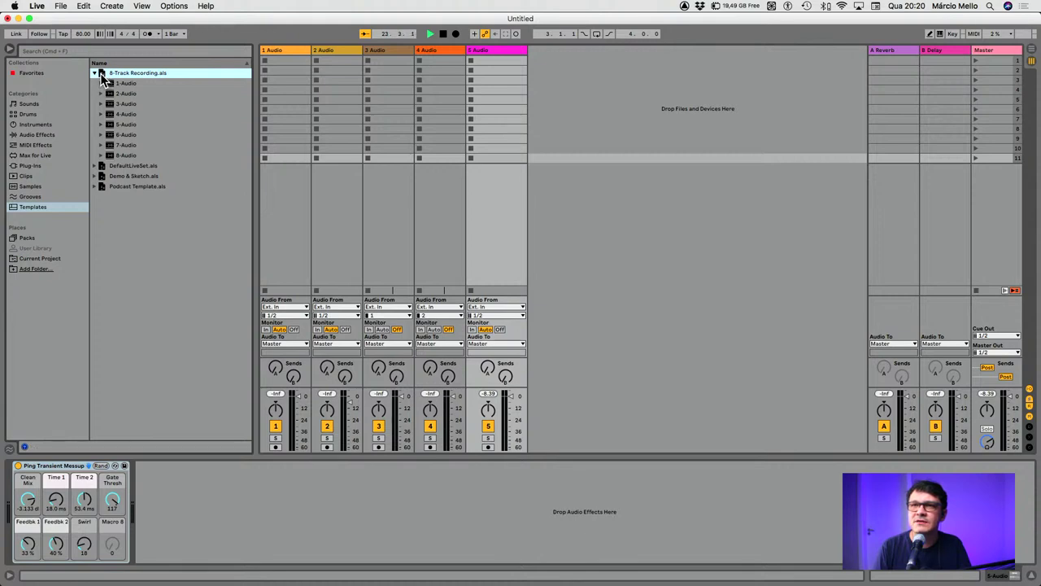
{"action": "left_click", "coordinate": [94, 164]}
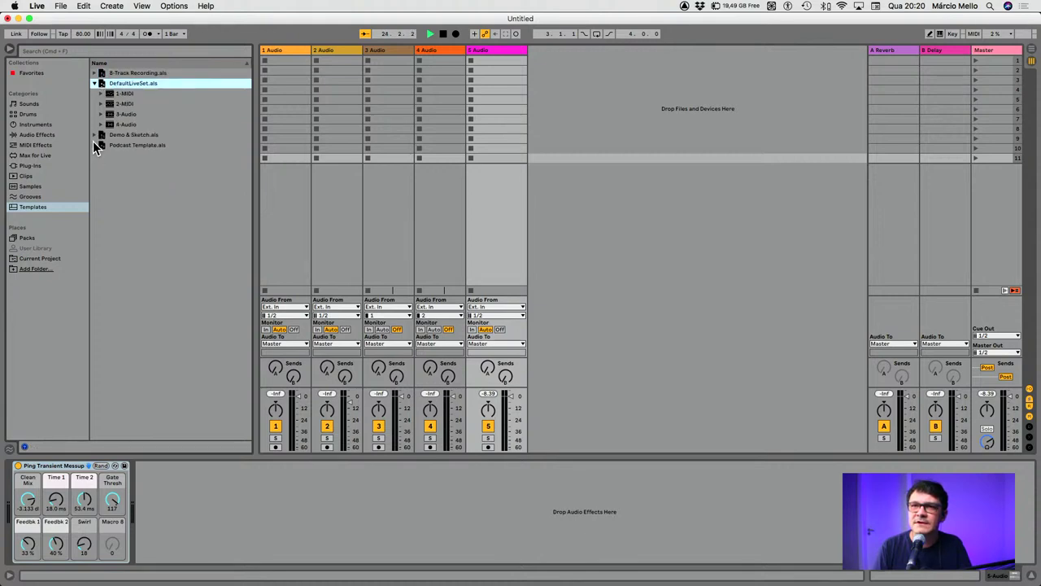
Open the DefaultLiveSet.als template without saving the current set
{"action": "double_click", "coordinate": [128, 83]}
{"action": "left_click", "coordinate": [440, 322]}
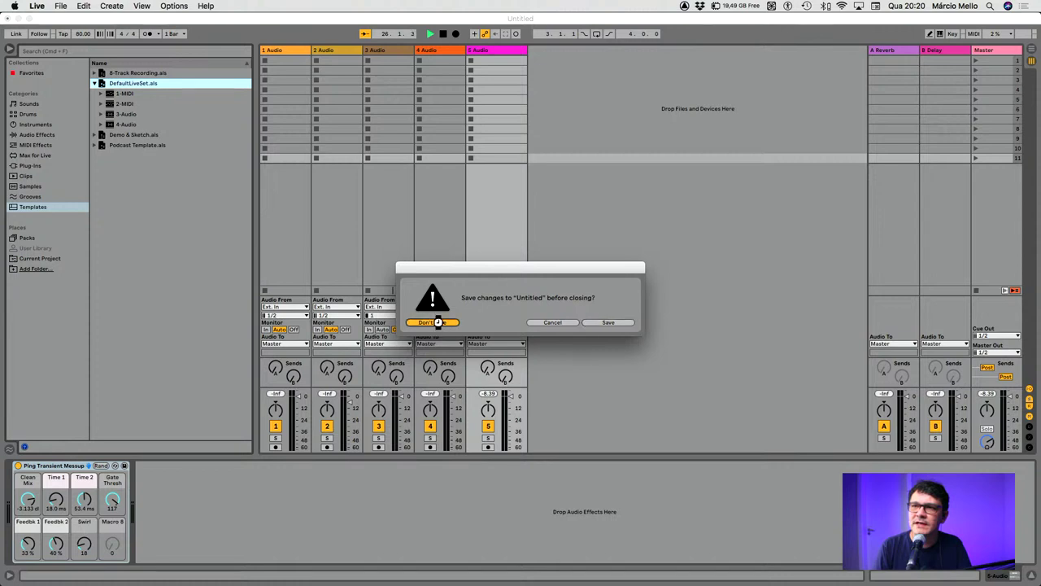
Expand Podcast Template.als and its Mastering Suite group to examine the Music, Ambience and Voiceover tracks
{"action": "left_click", "coordinate": [94, 136]}
{"action": "left_click", "coordinate": [96, 259]}
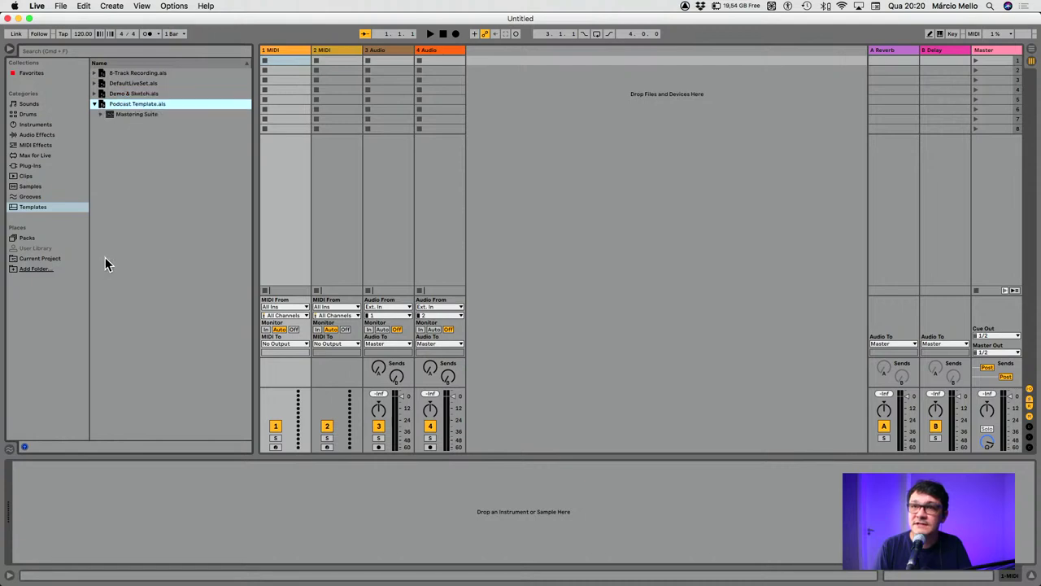
{"action": "left_click", "coordinate": [100, 113]}
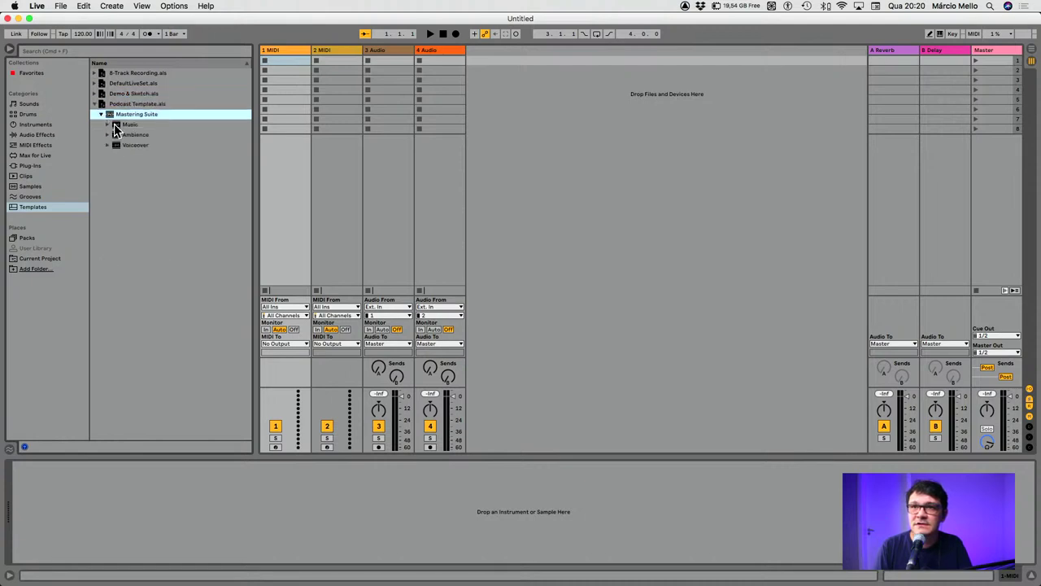
{"action": "left_click", "coordinate": [109, 125]}
{"action": "left_click", "coordinate": [108, 126]}
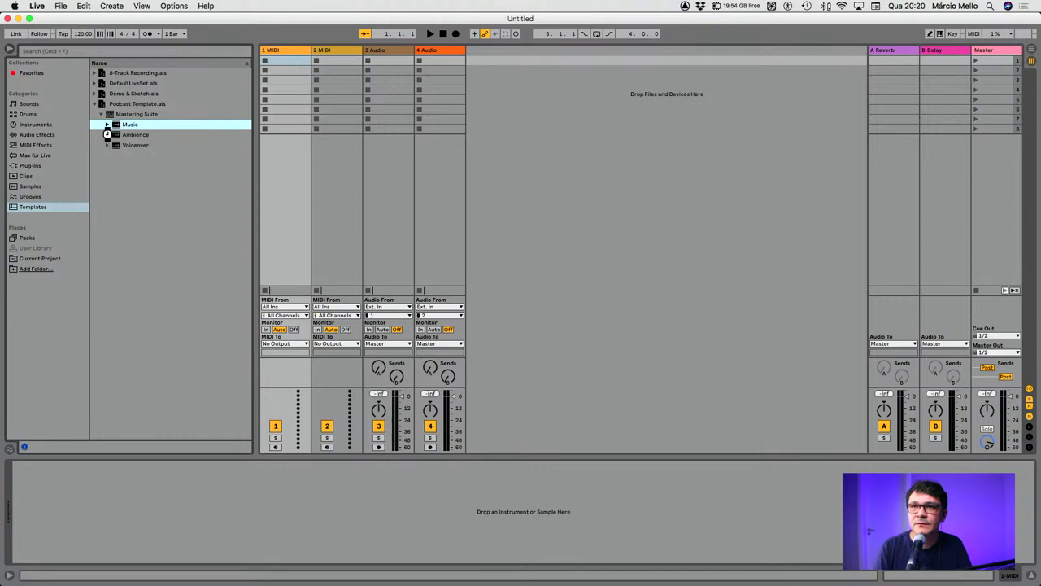
{"action": "left_click", "coordinate": [109, 135]}
{"action": "left_click", "coordinate": [108, 144]}
Load the Mastering Suite group from Podcast Template.als into the set, and select its group track
{"action": "double_click", "coordinate": [114, 116]}
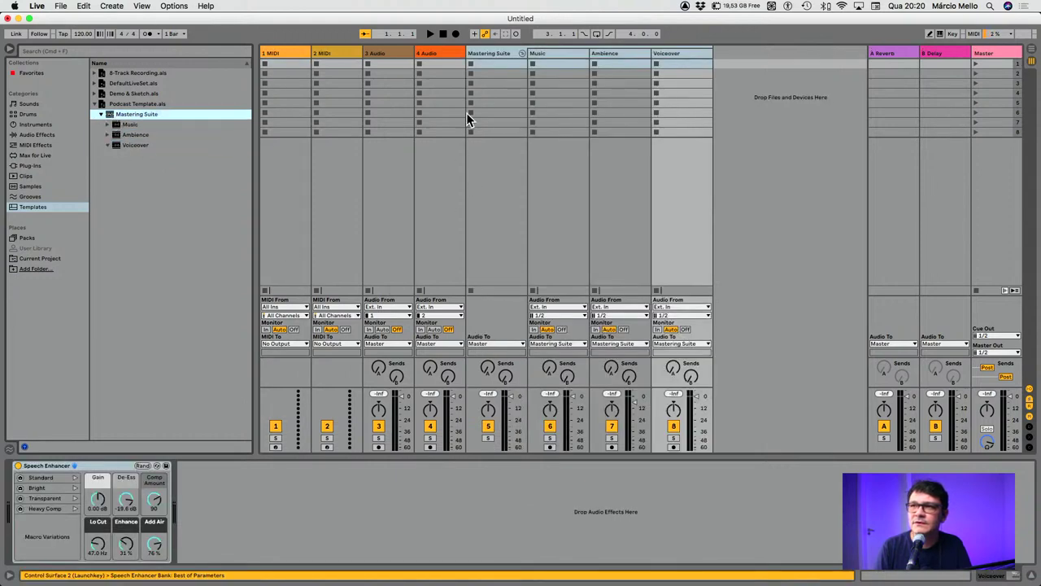
{"action": "left_click", "coordinate": [497, 51]}
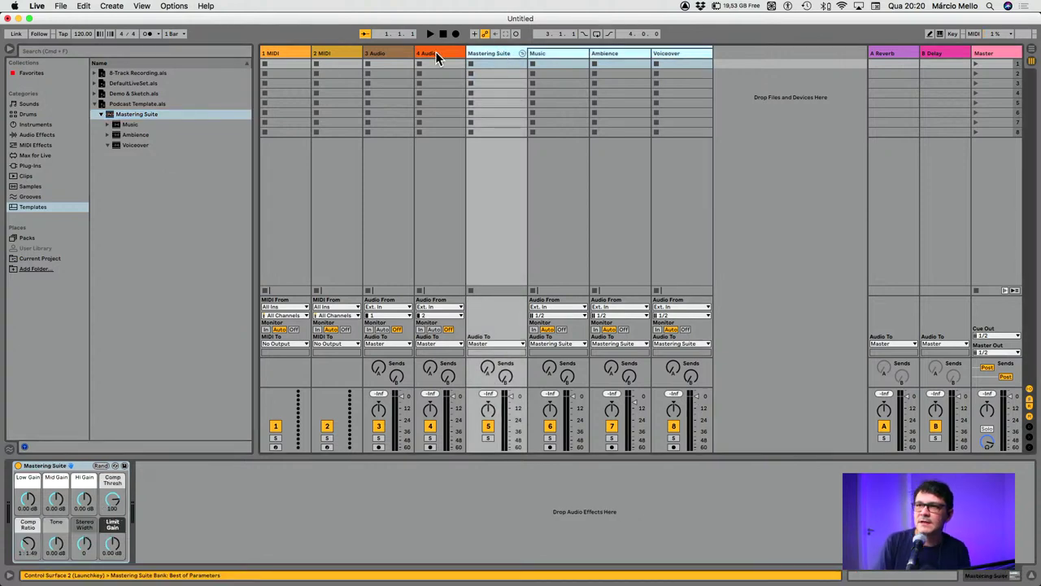
Delete the Mastering Suite group from the set, and briefly check the live stream's chat in YouTube Studio
{"action": "left_click", "coordinate": [489, 45]}
{"action": "key", "text": "Delete"}
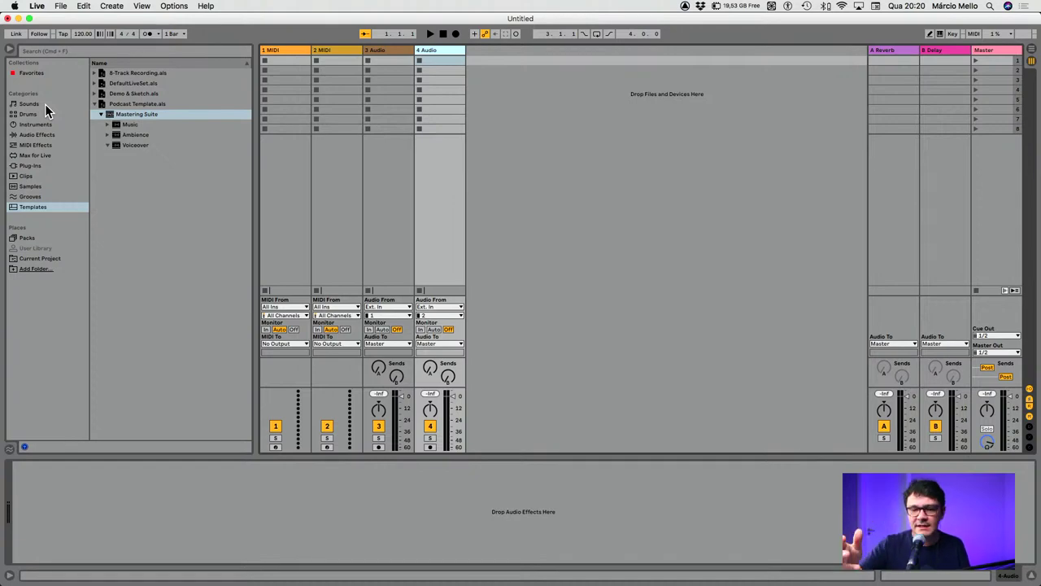
{"action": "key", "text": "super+Tab"}
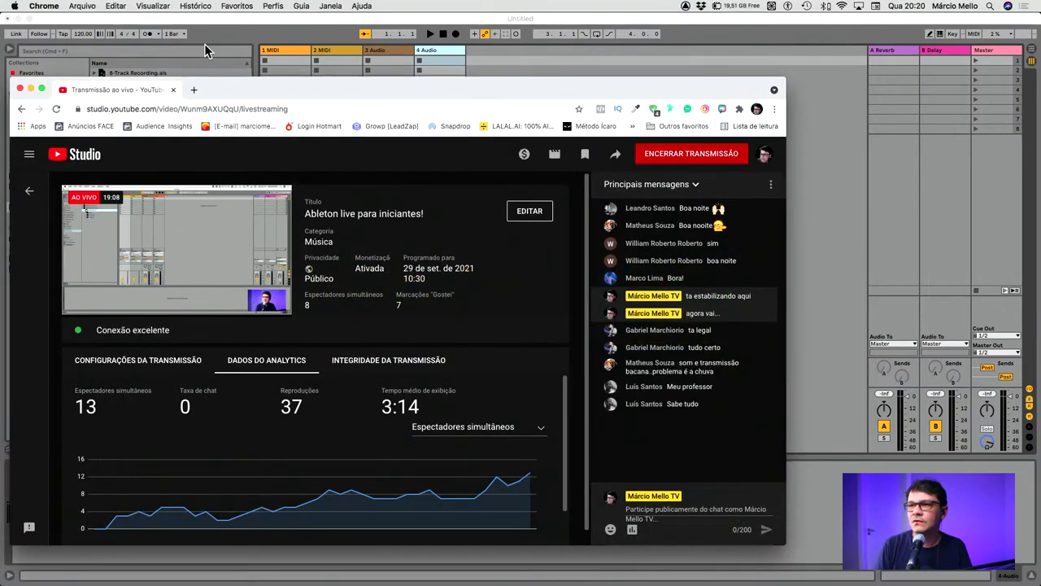
{"action": "left_click", "coordinate": [204, 20]}
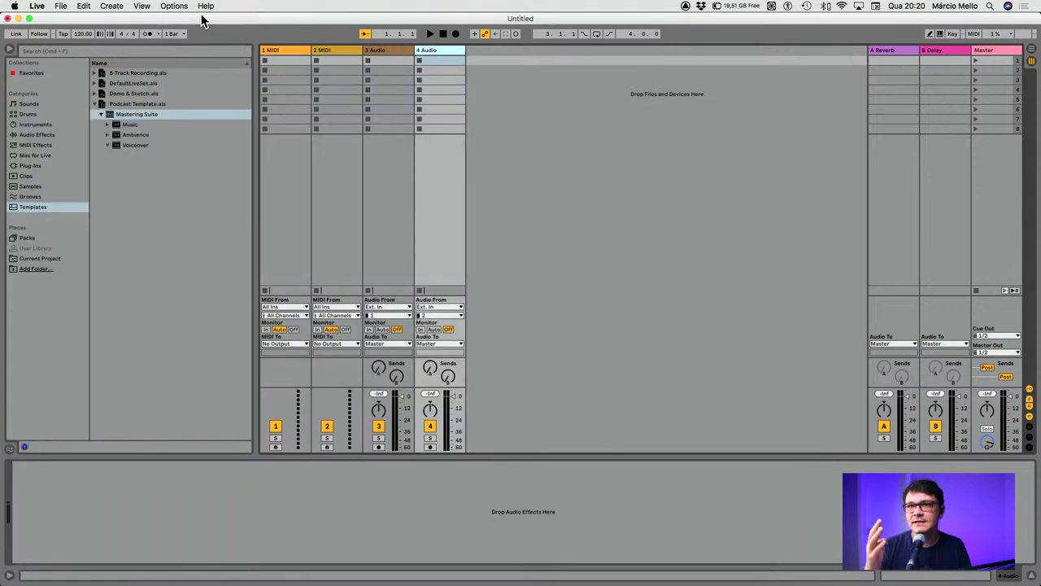
Show the Packs location in the browser and look through the list of installed packs
{"action": "left_click", "coordinate": [27, 240]}
{"action": "scroll", "coordinate": [114, 167], "scroll_direction": "down", "scroll_amount": 8}
{"action": "scroll", "coordinate": [115, 166], "scroll_direction": "up", "scroll_amount": 4}
{"action": "scroll", "coordinate": [118, 164], "scroll_direction": "down", "scroll_amount": 4}
{"action": "scroll", "coordinate": [112, 342], "scroll_direction": "up", "scroll_amount": 10}
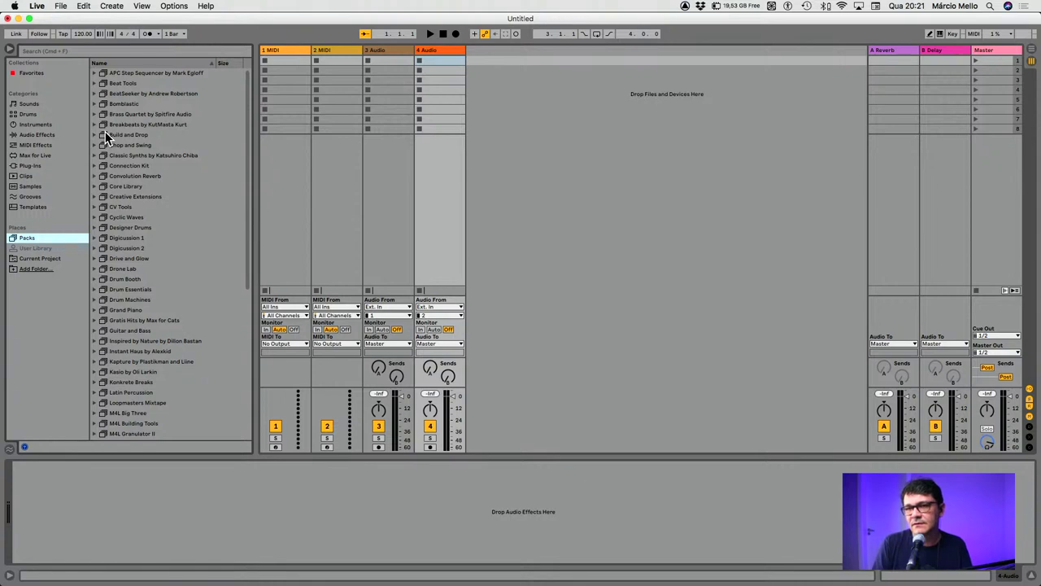
{"action": "mouse_move", "coordinate": [272, 573]}
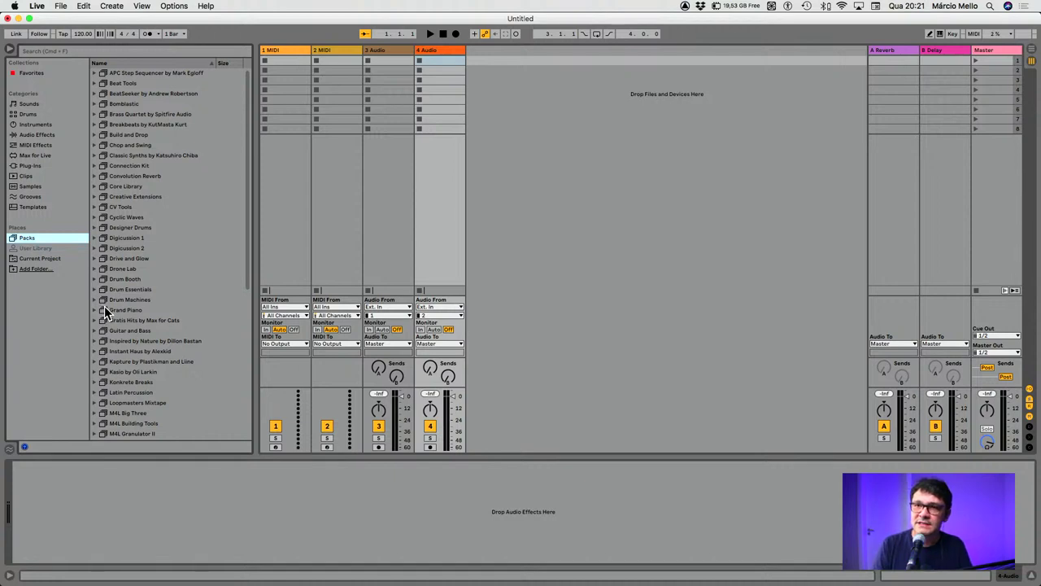
Add the green-tagged História folder from the Desktop to the browser's Places
{"action": "left_click", "coordinate": [33, 270]}
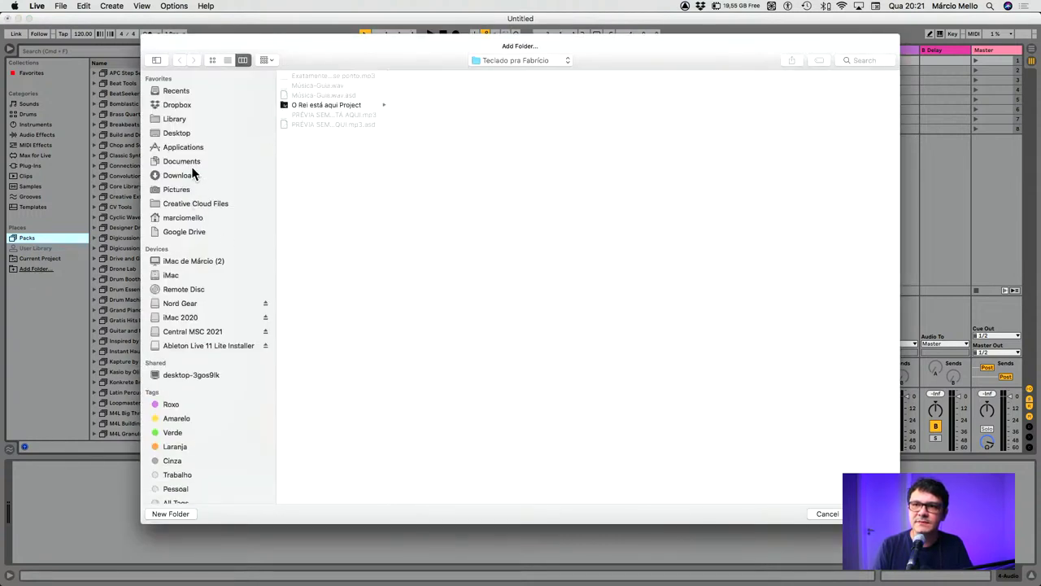
{"action": "left_click", "coordinate": [191, 134]}
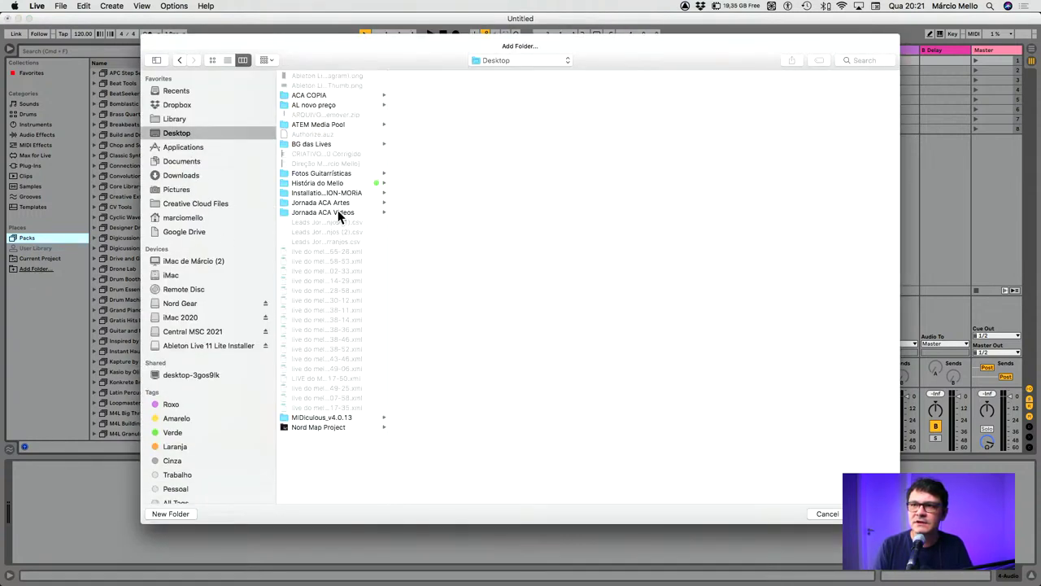
{"action": "left_click", "coordinate": [342, 184]}
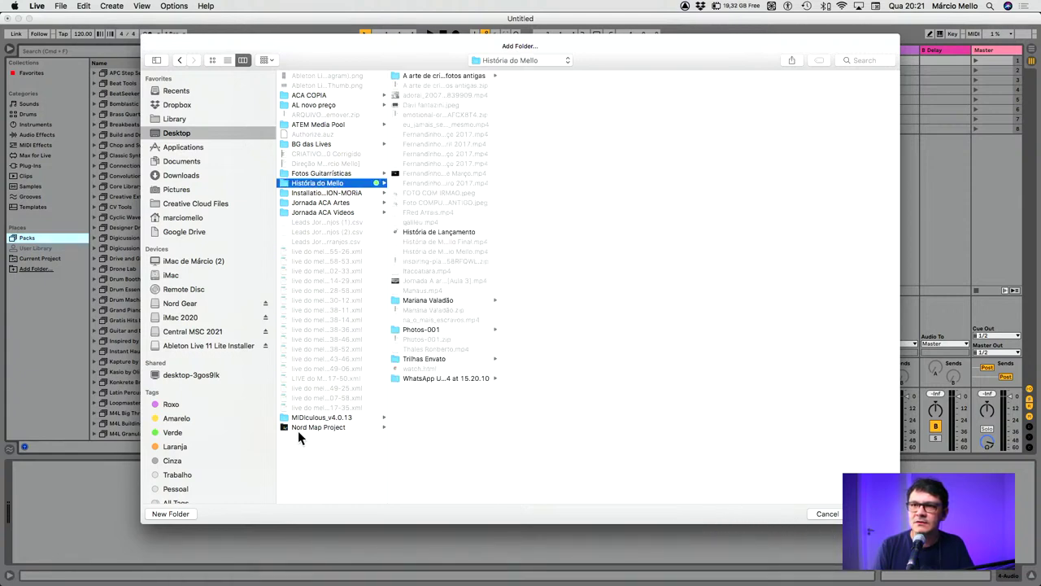
{"action": "key", "text": "Return"}
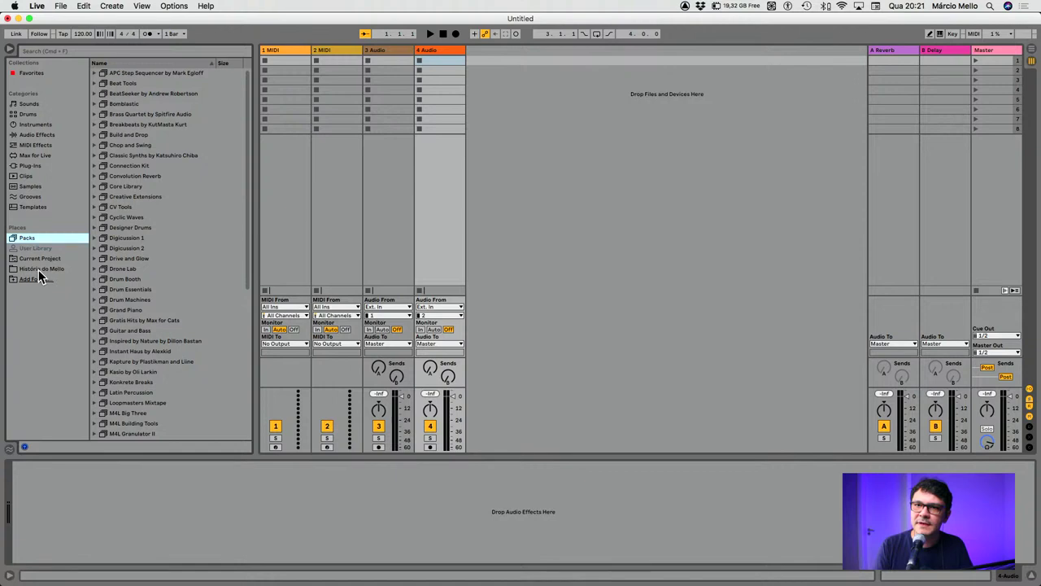
Open the newly added folder in Places and inspect subfolders including Trilhas Envato, Photos-001 and História de Lançamento.screenflow
{"action": "left_click", "coordinate": [38, 269]}
{"action": "left_click", "coordinate": [93, 114]}
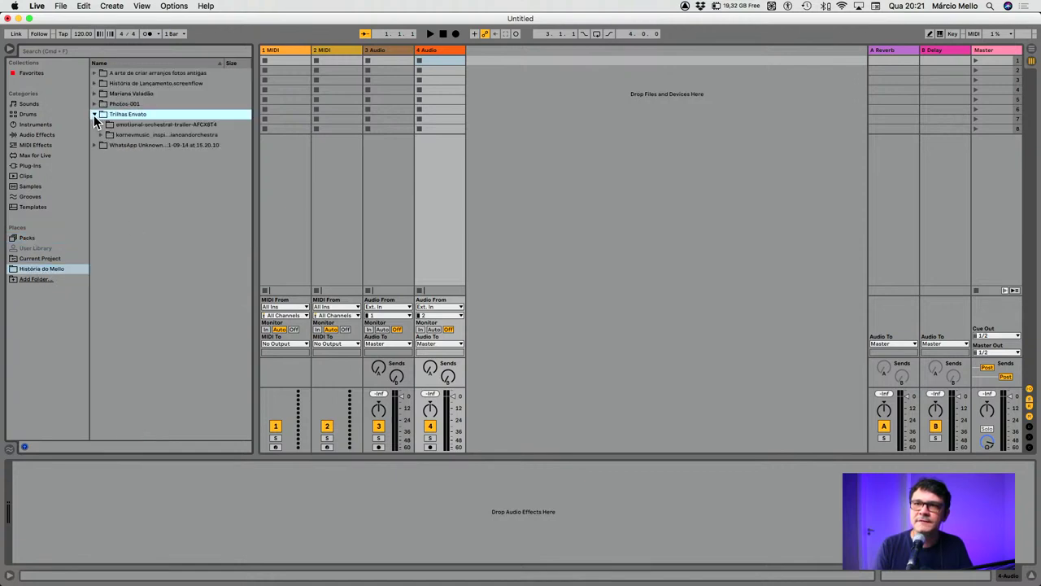
{"action": "left_click", "coordinate": [94, 103]}
{"action": "left_click", "coordinate": [93, 93]}
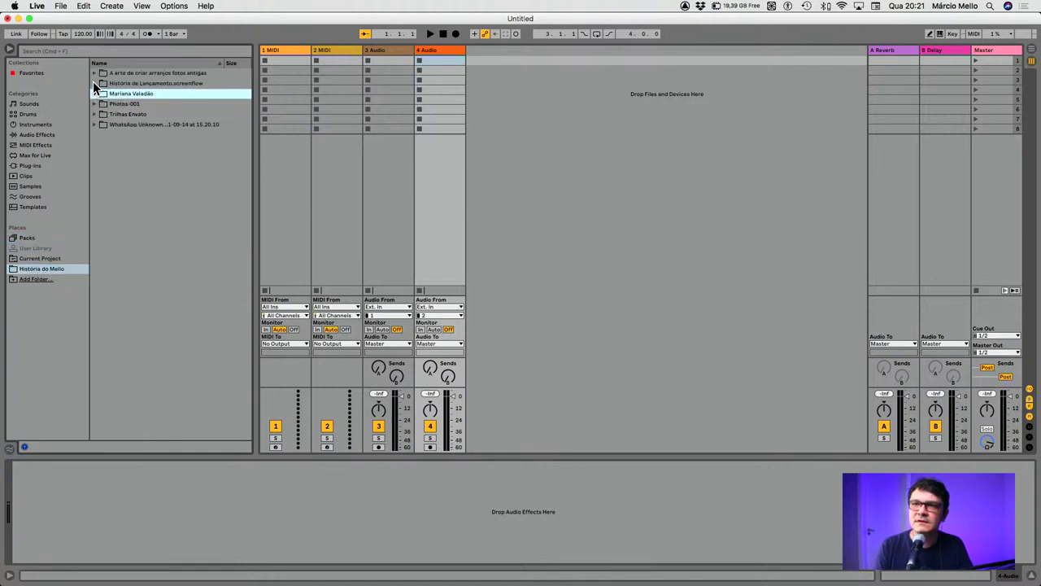
{"action": "left_click", "coordinate": [93, 83]}
{"action": "left_click", "coordinate": [51, 333]}
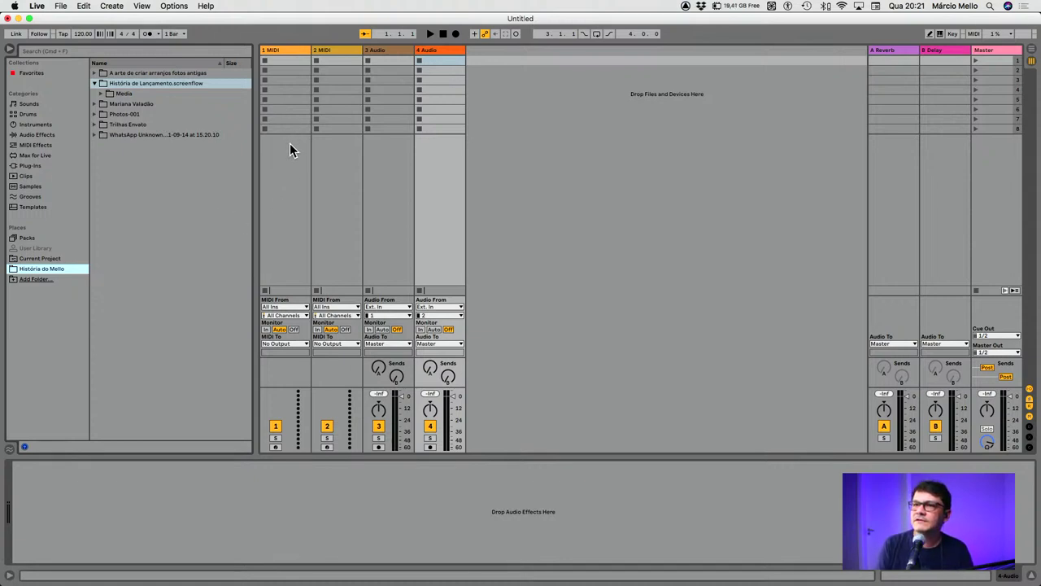
Point out the MIDI and audio tracks in Session View by selecting 1 MIDI, 2 MIDI and 4 Audio
{"action": "left_click", "coordinate": [294, 171]}
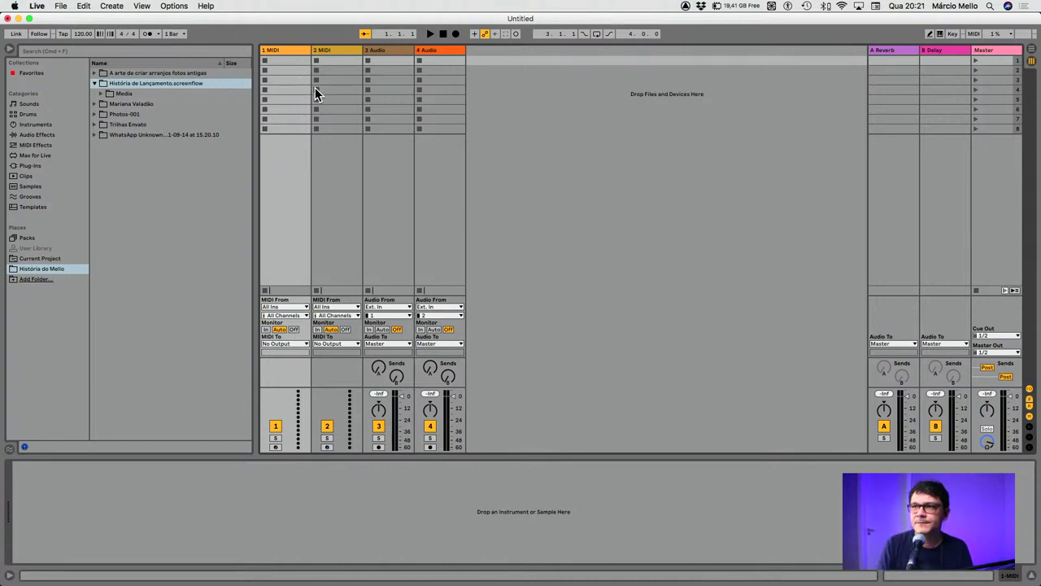
{"action": "left_click", "coordinate": [340, 111]}
{"action": "left_click", "coordinate": [420, 153]}
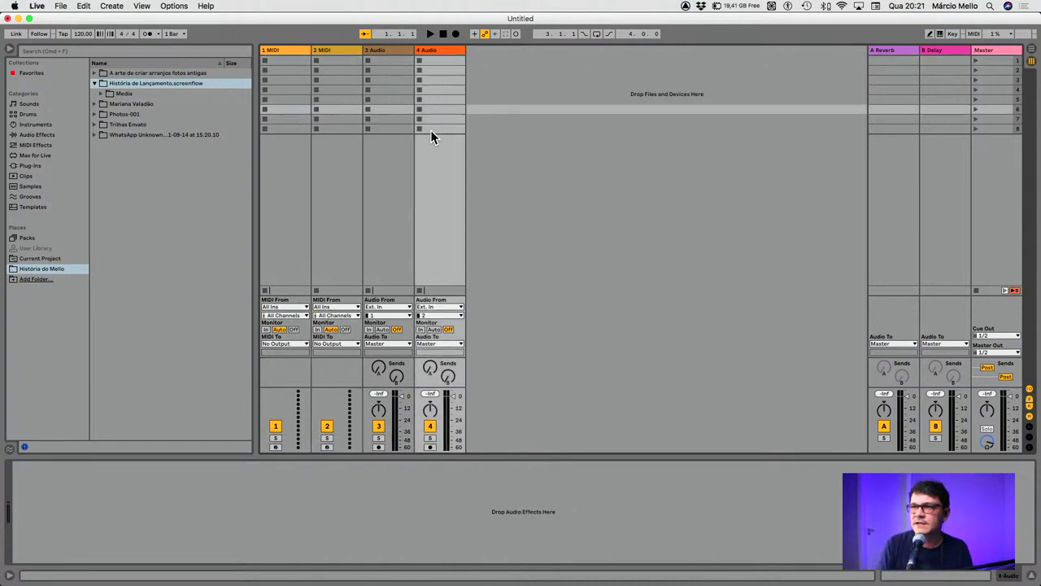
Show the devices on the A Reverb and B Delay return tracks, and select the Master track
{"action": "left_click", "coordinate": [904, 50]}
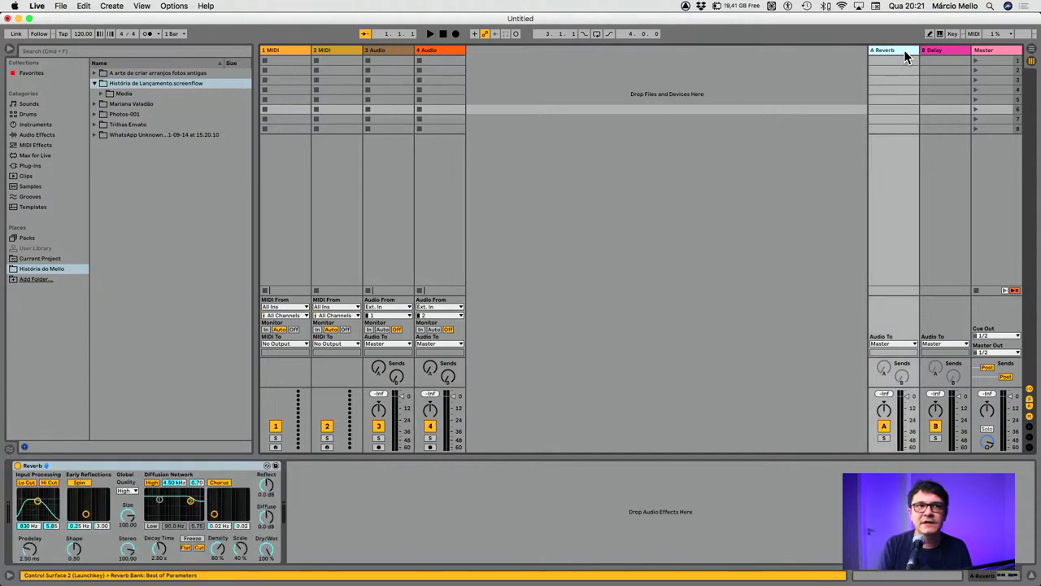
{"action": "left_click", "coordinate": [928, 50]}
{"action": "left_click", "coordinate": [909, 50]}
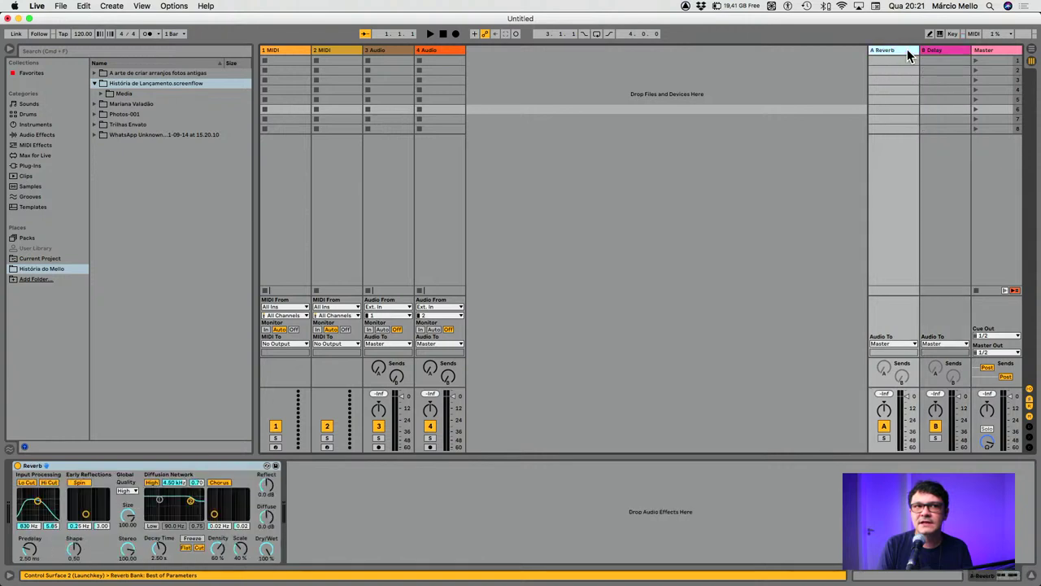
{"action": "left_click", "coordinate": [938, 50]}
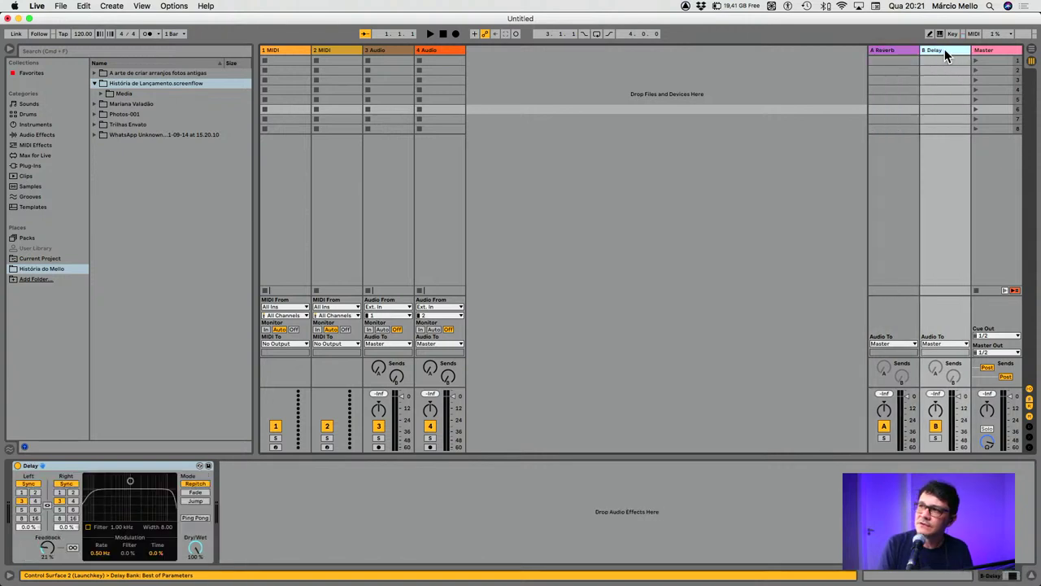
{"action": "left_click", "coordinate": [986, 50]}
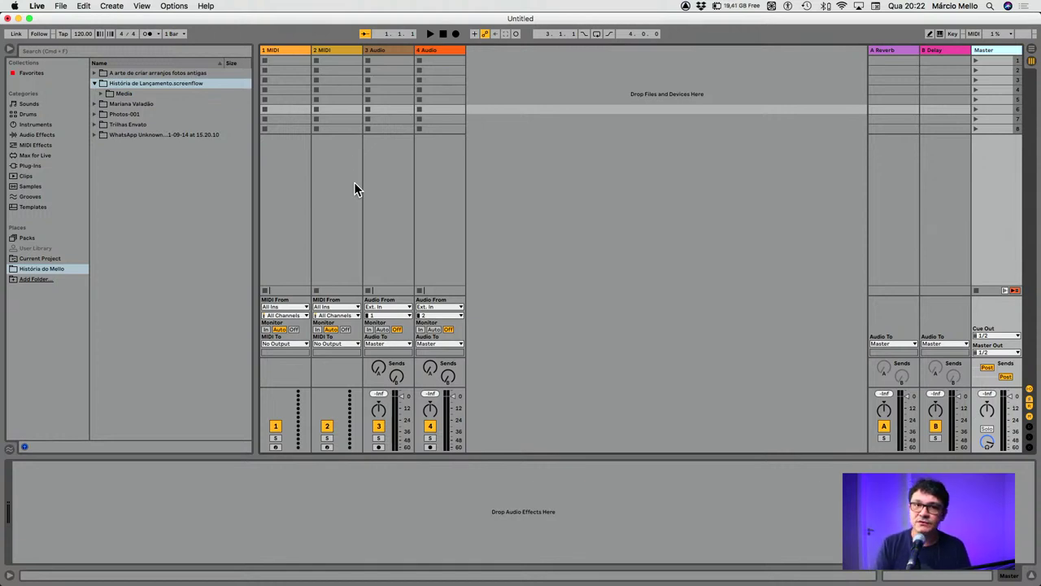
Show Arrangement View, and return to Session View with the Toggle Arrangement/Session View command
{"action": "key", "text": "Tab"}
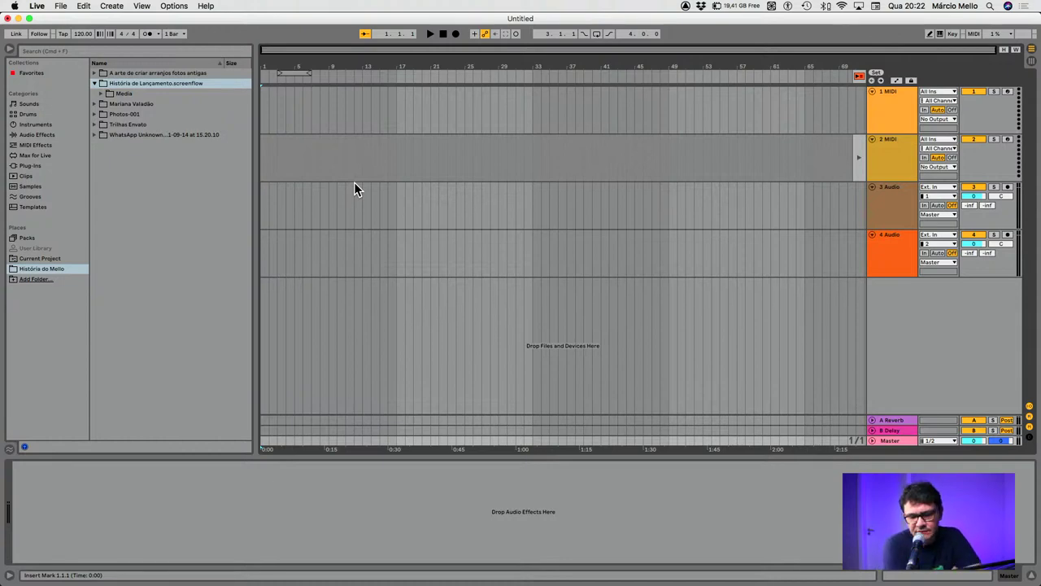
{"action": "left_click", "coordinate": [167, 5]}
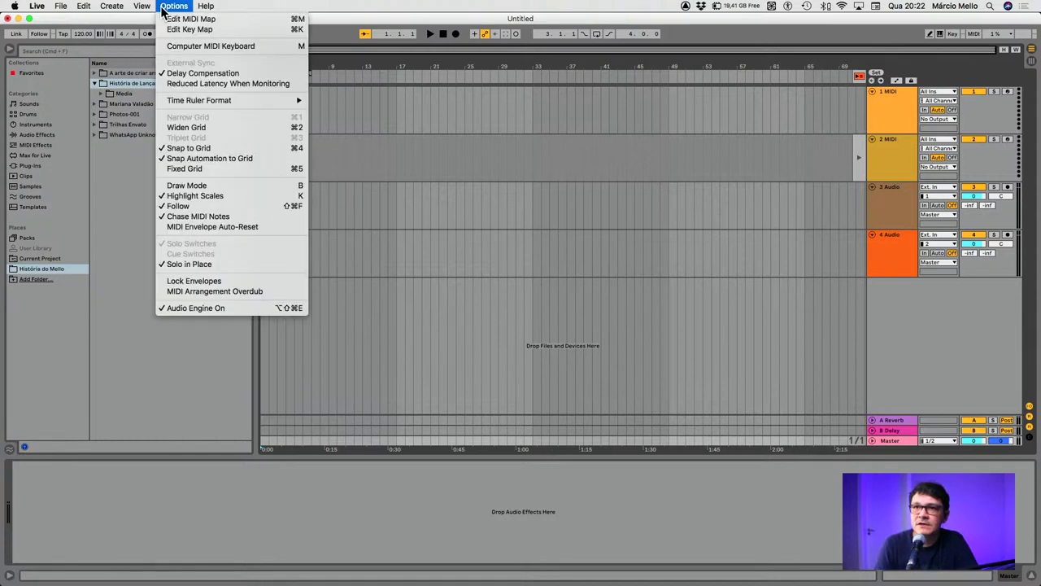
{"action": "mouse_move", "coordinate": [150, 6]}
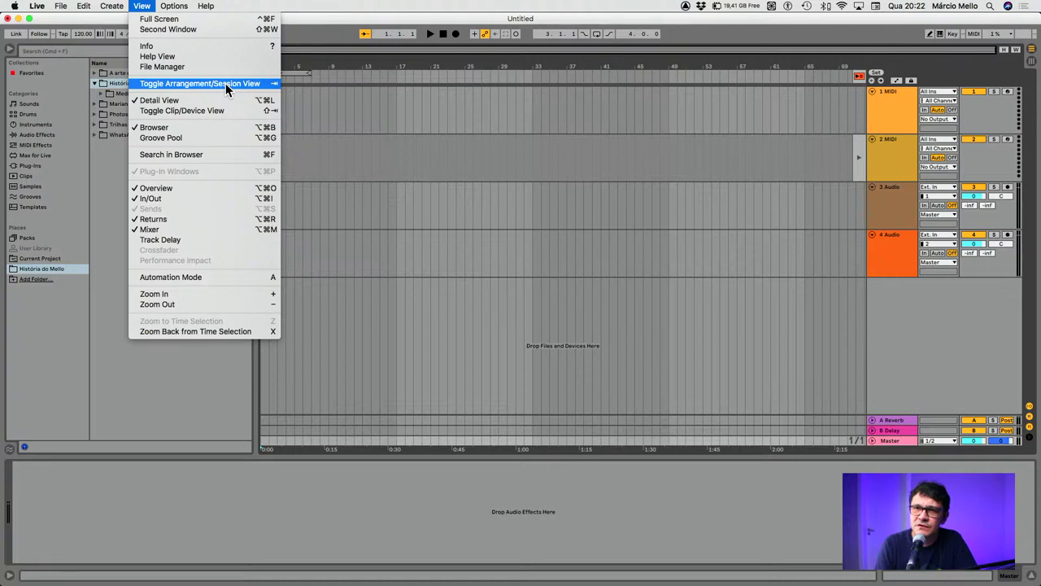
{"action": "left_click", "coordinate": [199, 83]}
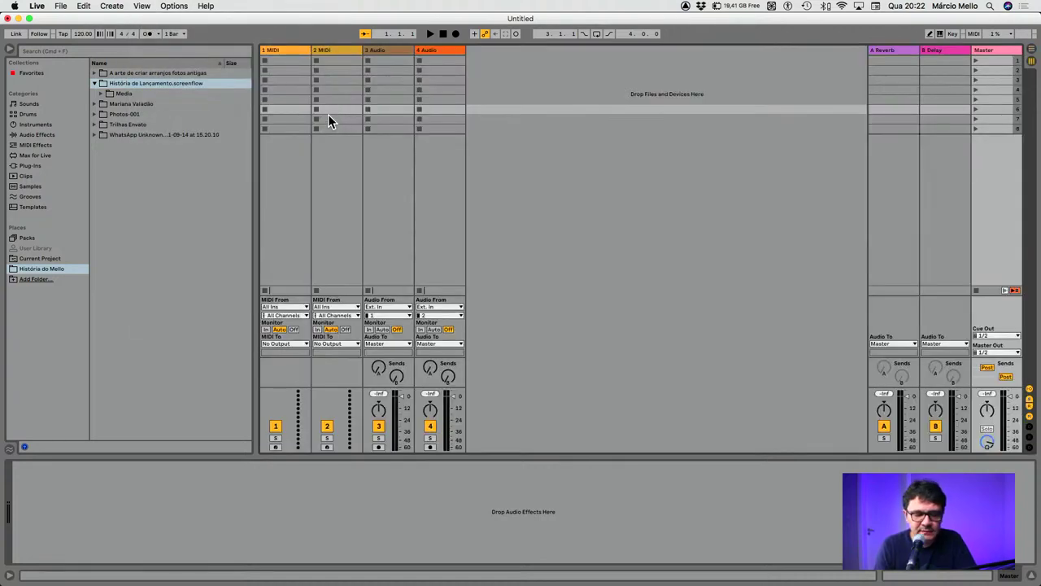
Alternate repeatedly between Session View and Arrangement View to compare them, finishing in Arrangement View
{"action": "key", "text": "Tab"}
{"action": "left_click", "coordinate": [344, 160]}
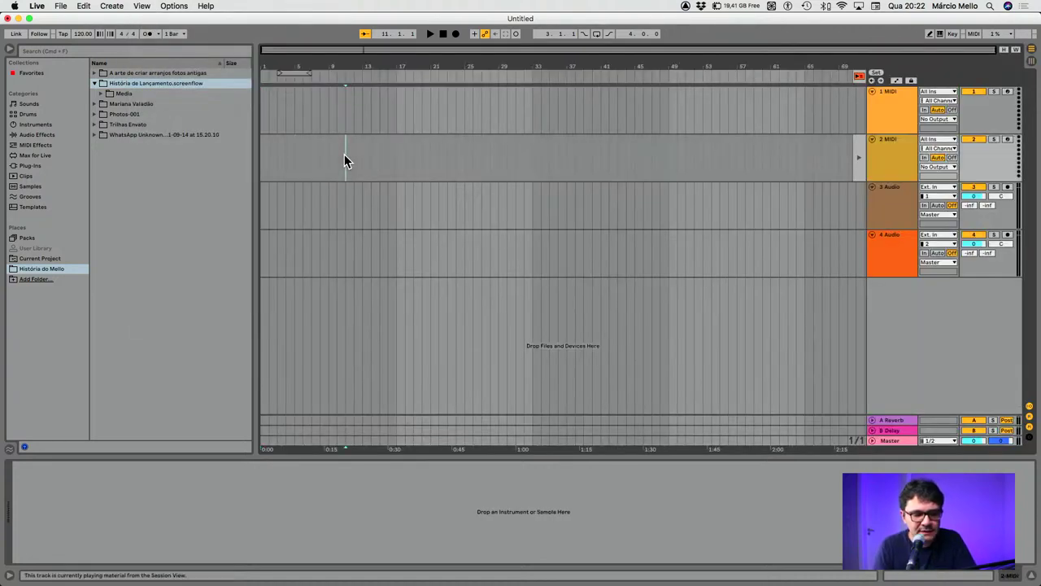
{"action": "key", "text": "Tab"}
{"action": "key", "text": "Tab"}
{"action": "key", "text": "Tab"}
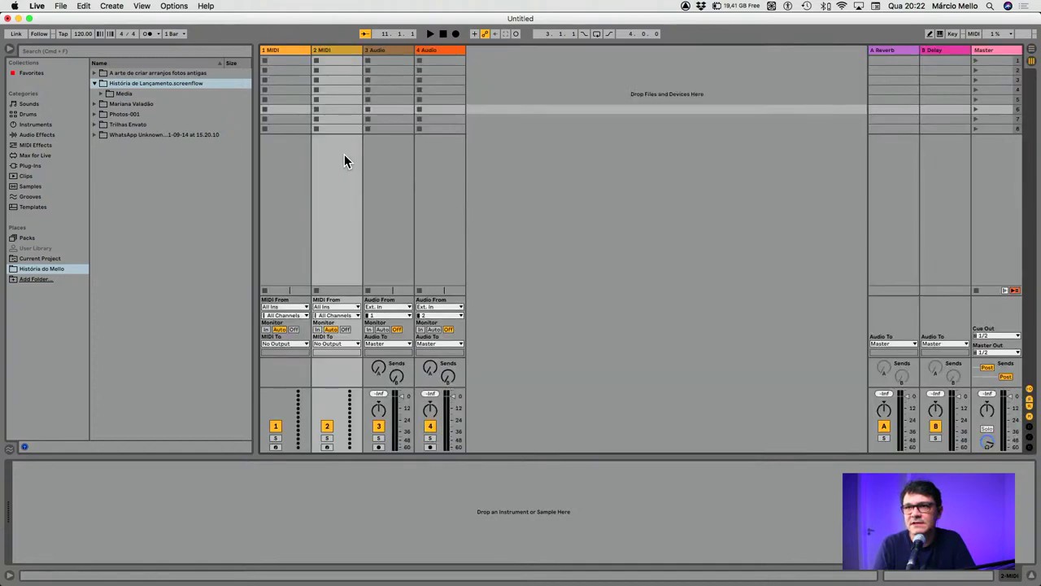
{"action": "key", "text": "Tab"}
{"action": "key", "text": "Tab"}
{"action": "key", "text": "Tab"}
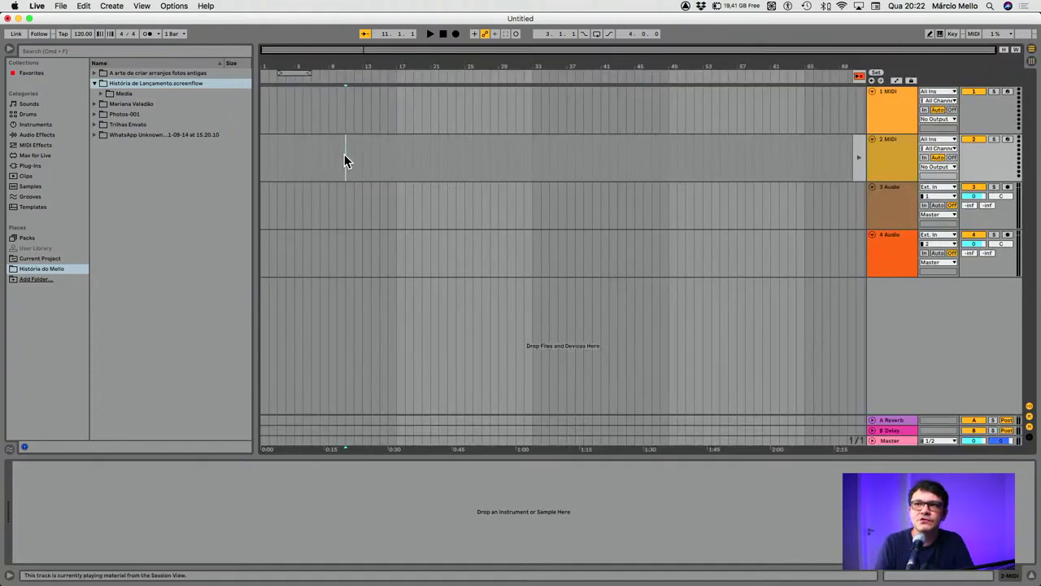
{"action": "key", "text": "Tab"}
{"action": "key", "text": "Tab"}
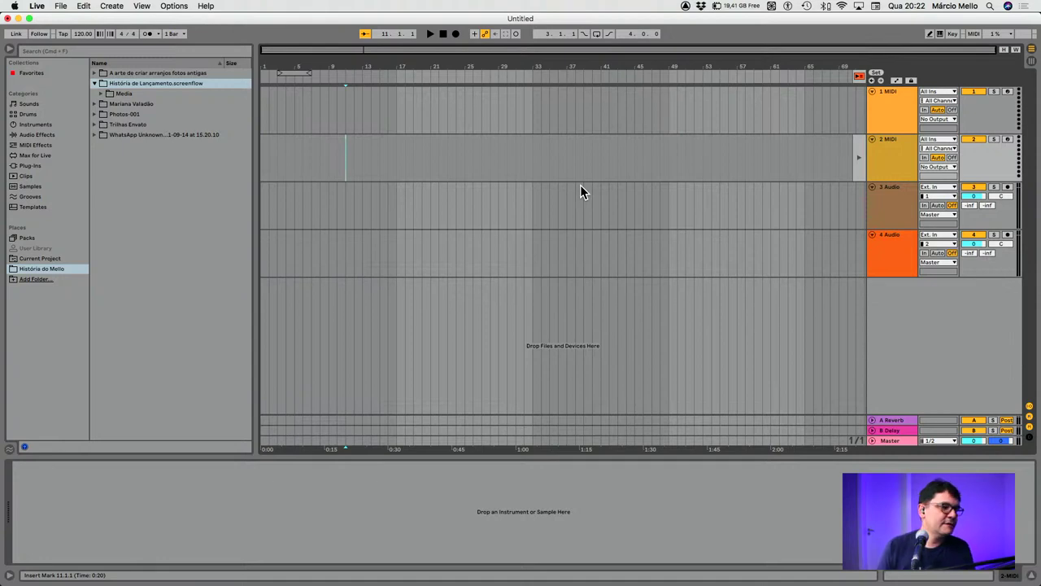
Point out the 1 MIDI, 3 Audio and 4 Audio tracks in Arrangement View and compare them with their Session View columns
{"action": "left_click", "coordinate": [465, 215]}
{"action": "left_click", "coordinate": [899, 111]}
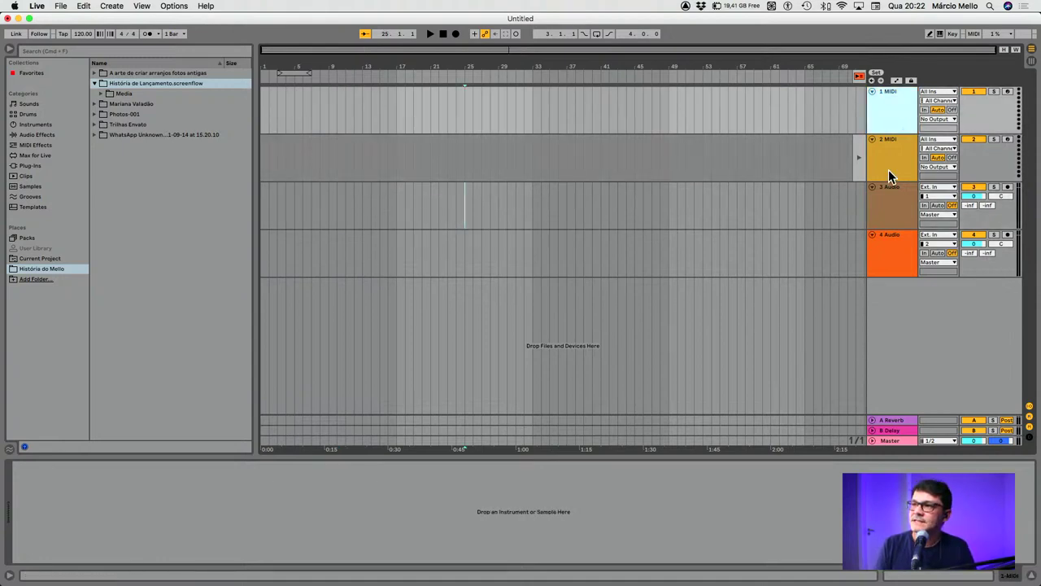
{"action": "left_click", "coordinate": [885, 195]}
{"action": "left_click", "coordinate": [891, 236]}
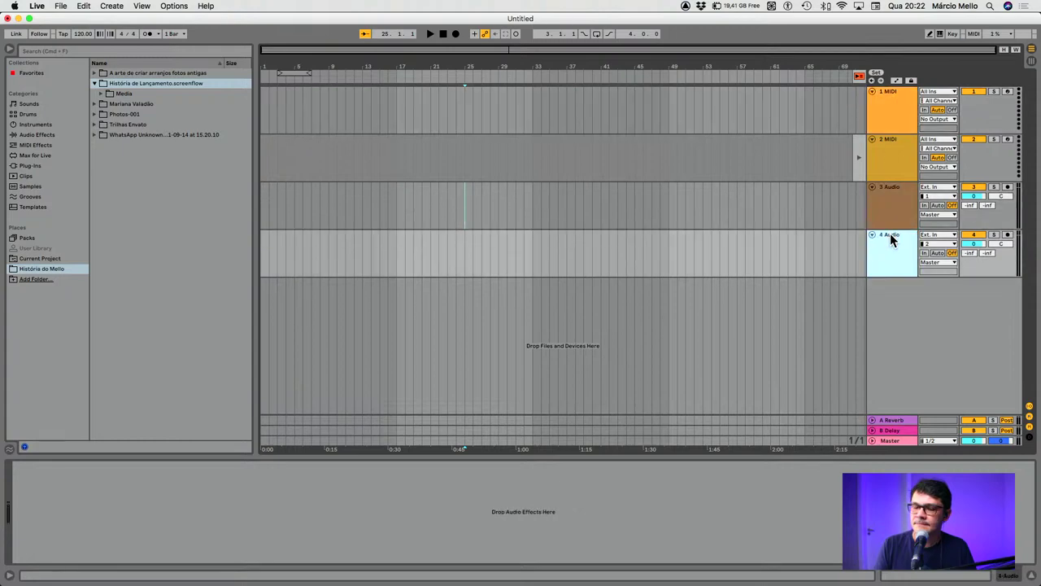
{"action": "key", "text": "Tab"}
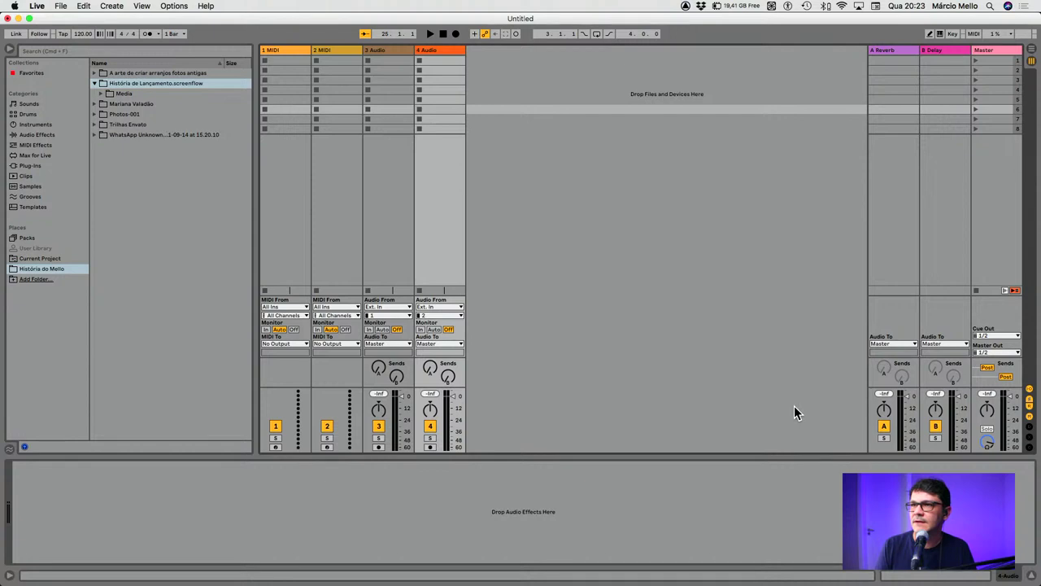
{"action": "key", "text": "Tab"}
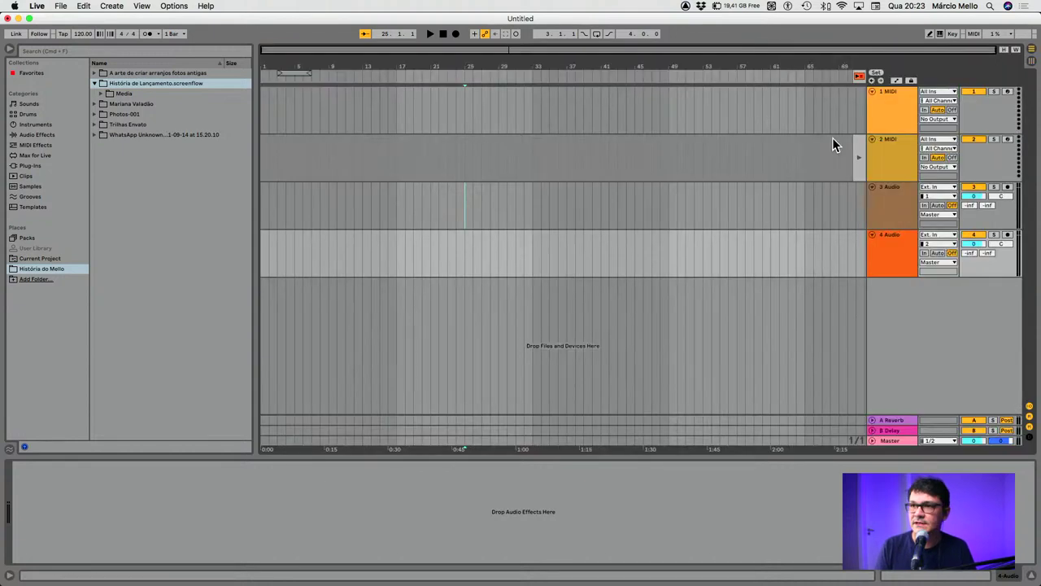
Select the range from bar 23 to bar 46 across all four tracks, and return 2 MIDI to arrangement playback
{"action": "left_click_drag", "start_coordinate": [446, 104], "coordinate": [636, 236]}
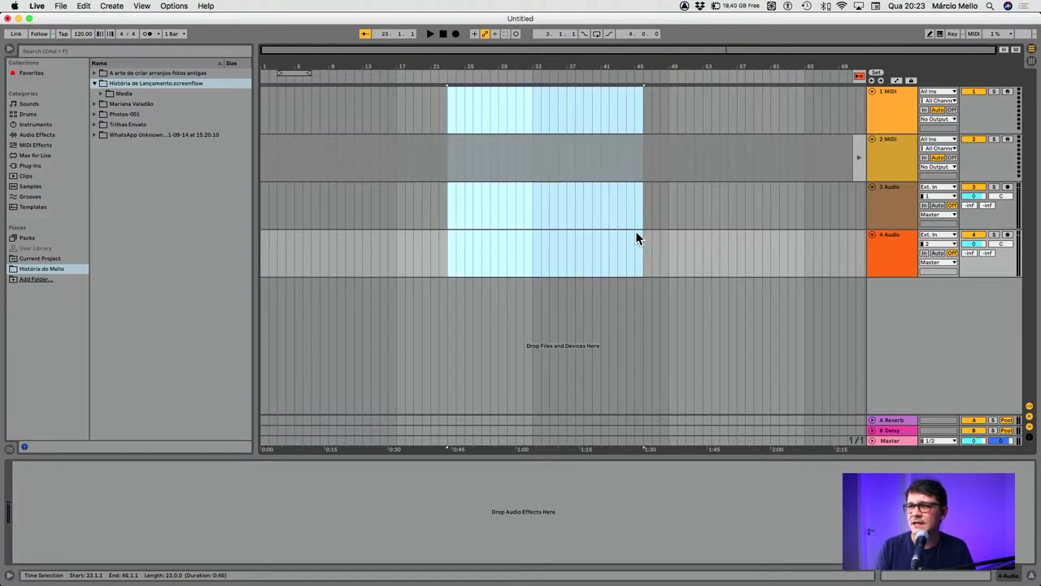
{"action": "left_click", "coordinate": [859, 153]}
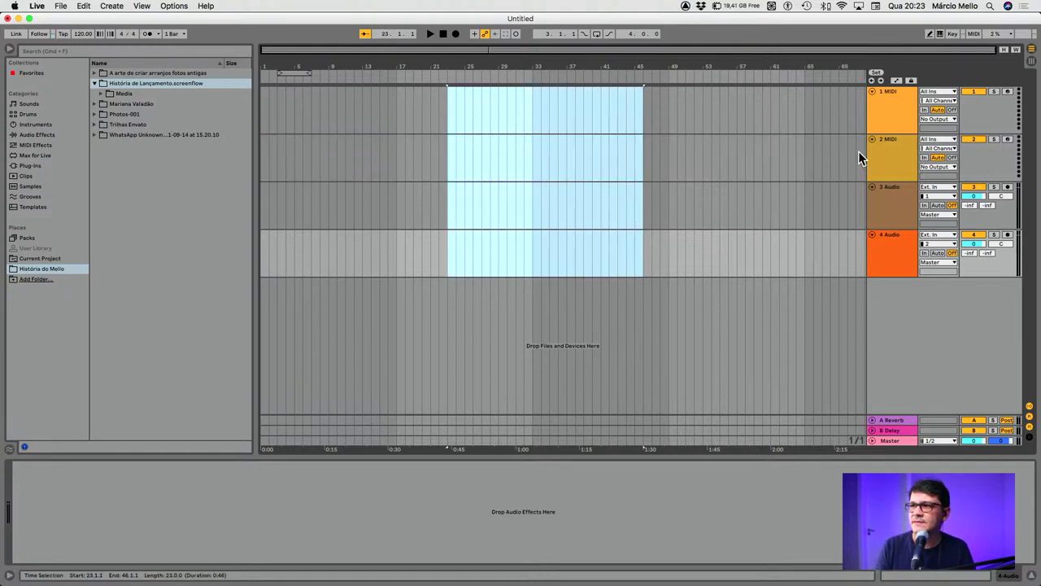
{"action": "left_click", "coordinate": [857, 157]}
Select the 1 MIDI track and the 2 MIDI track in turn, and deactivate 2 MIDI
{"action": "left_click", "coordinate": [892, 123]}
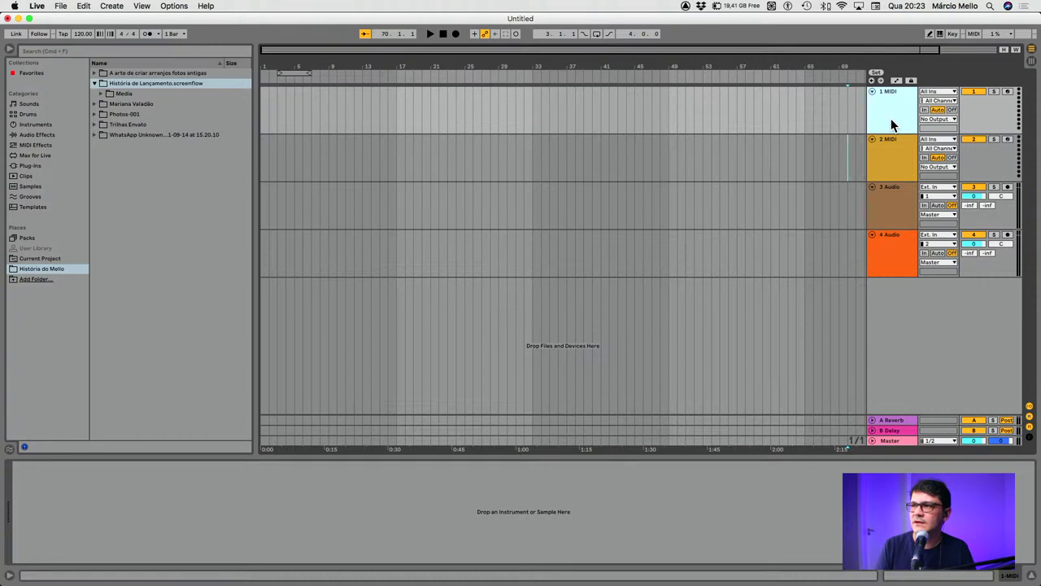
{"action": "left_click", "coordinate": [891, 171]}
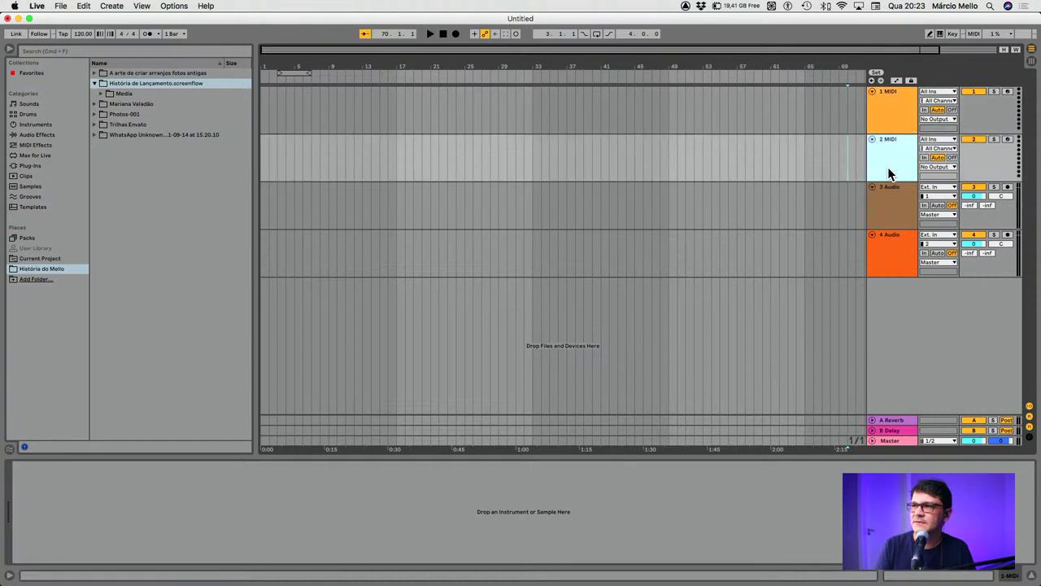
{"action": "left_click", "coordinate": [975, 140]}
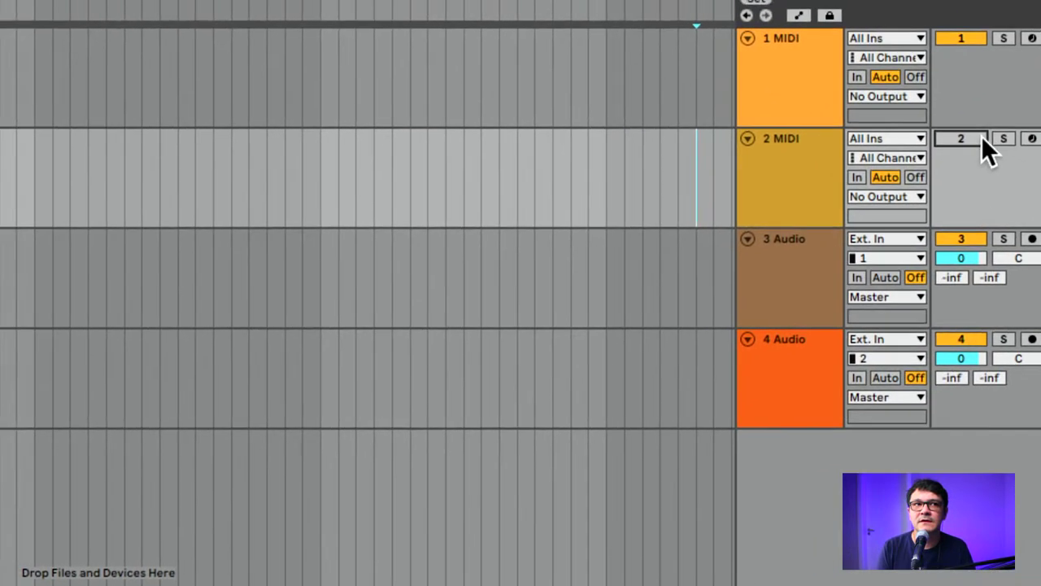
Toggle the track activators of 1 MIDI and 2 MIDI, leaving both tracks deactivated
{"action": "left_click", "coordinate": [933, 123]}
{"action": "left_click", "coordinate": [980, 137]}
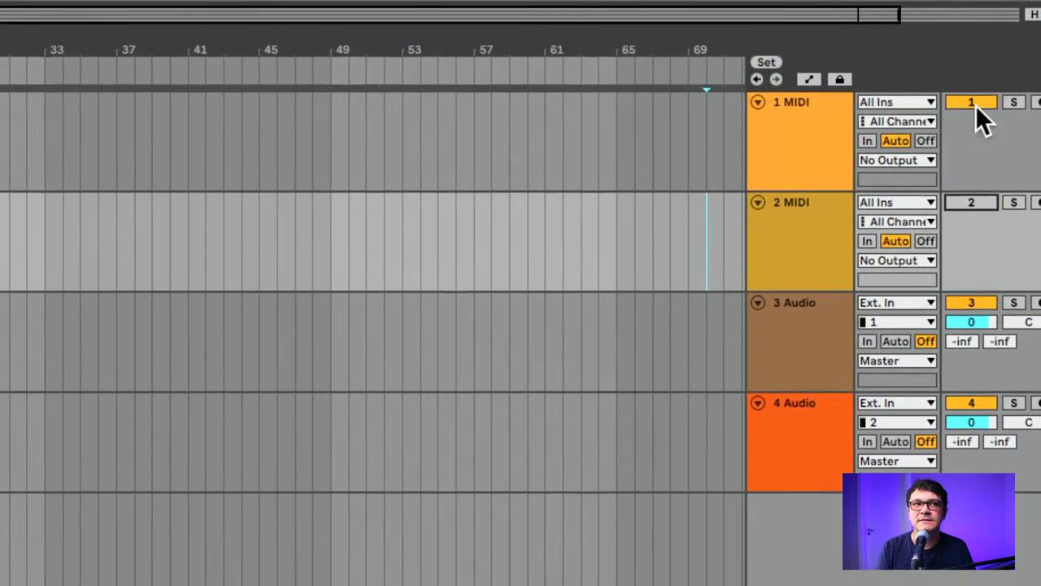
{"action": "left_click", "coordinate": [969, 38]}
{"action": "left_click", "coordinate": [972, 105]}
{"action": "left_click", "coordinate": [972, 105]}
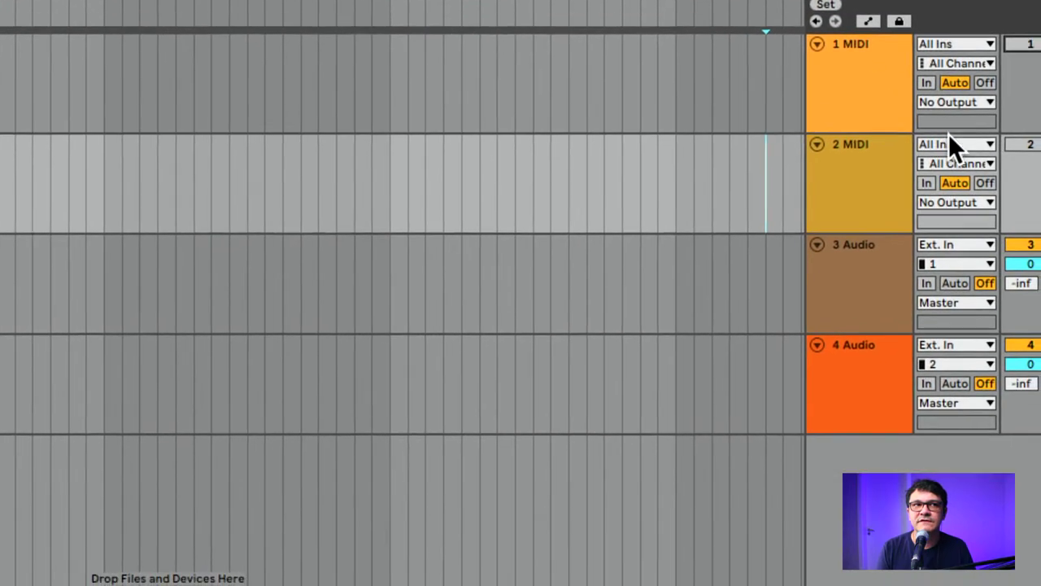
Show the available MIDI input sources of 2 MIDI and the input channels of 3 Audio, keeping the current choices
{"action": "left_click", "coordinate": [950, 142]}
{"action": "left_click", "coordinate": [950, 142]}
{"action": "left_click", "coordinate": [951, 142]}
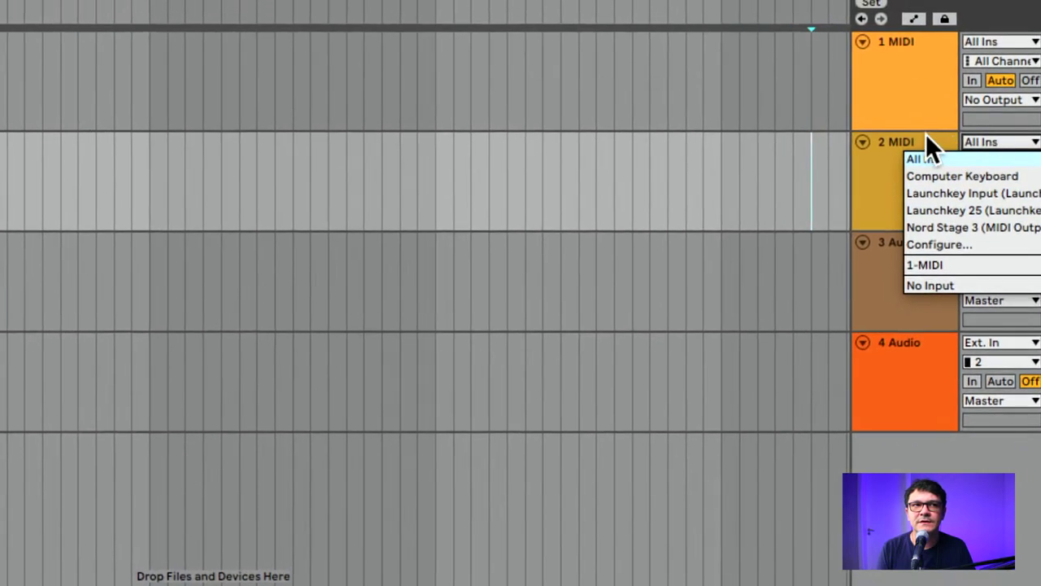
{"action": "left_click", "coordinate": [926, 135]}
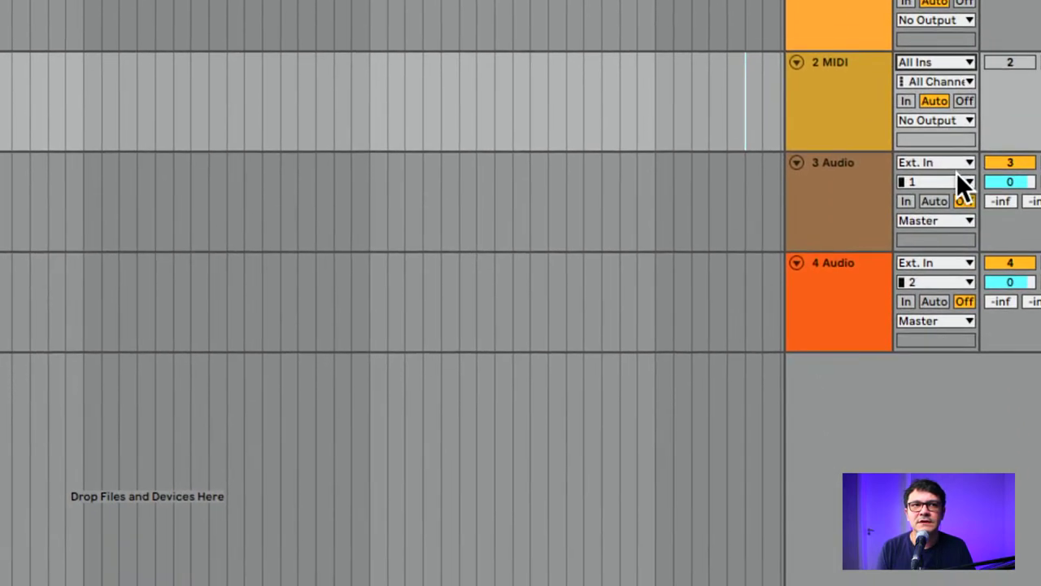
{"action": "left_click", "coordinate": [956, 181]}
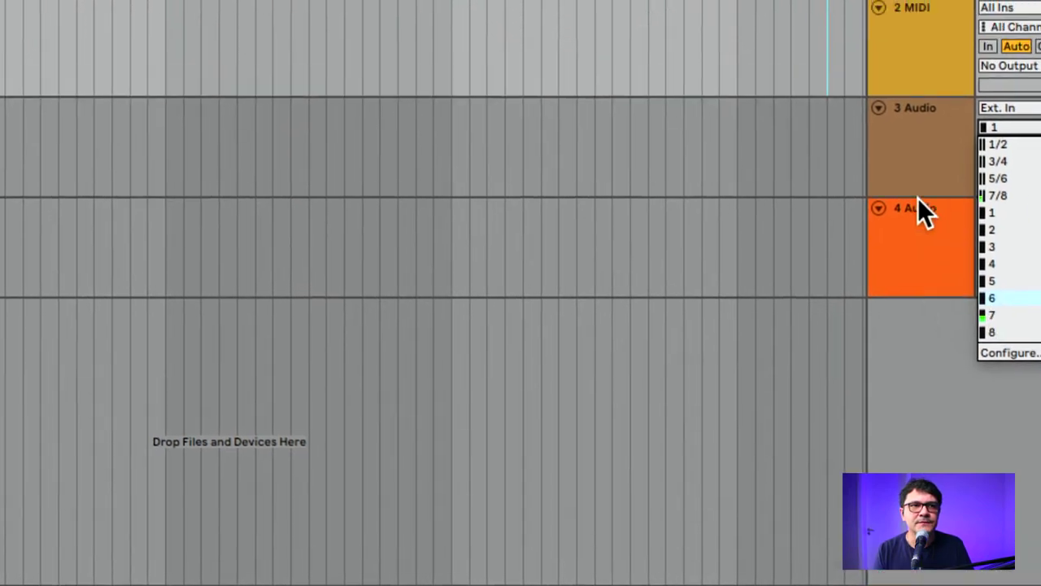
{"action": "left_click", "coordinate": [855, 118]}
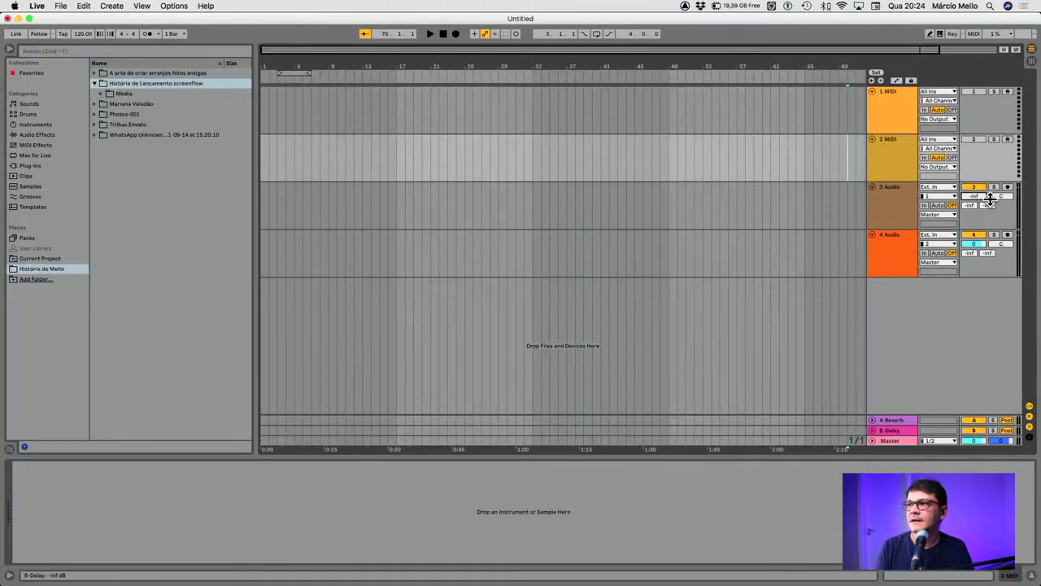
Set the volume of 3 Audio to -17.5 dB and its panning to 27L
{"action": "left_click_drag", "start_coordinate": [974, 196], "coordinate": [1004, 235]}
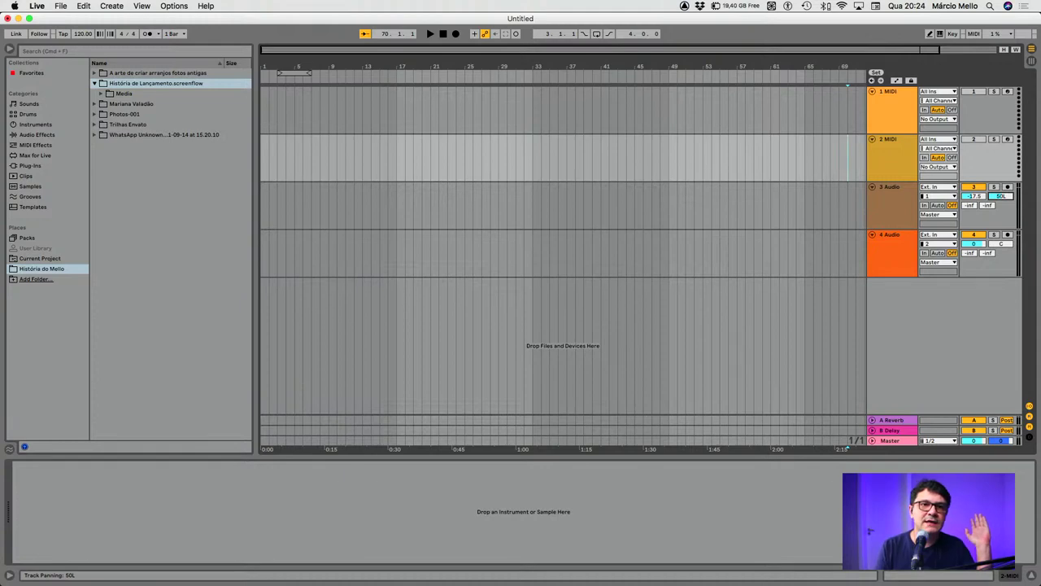
{"action": "left_click_drag", "start_coordinate": [1003, 196], "coordinate": [1004, 124]}
{"action": "left_click_drag", "start_coordinate": [1004, 196], "coordinate": [979, 162]}
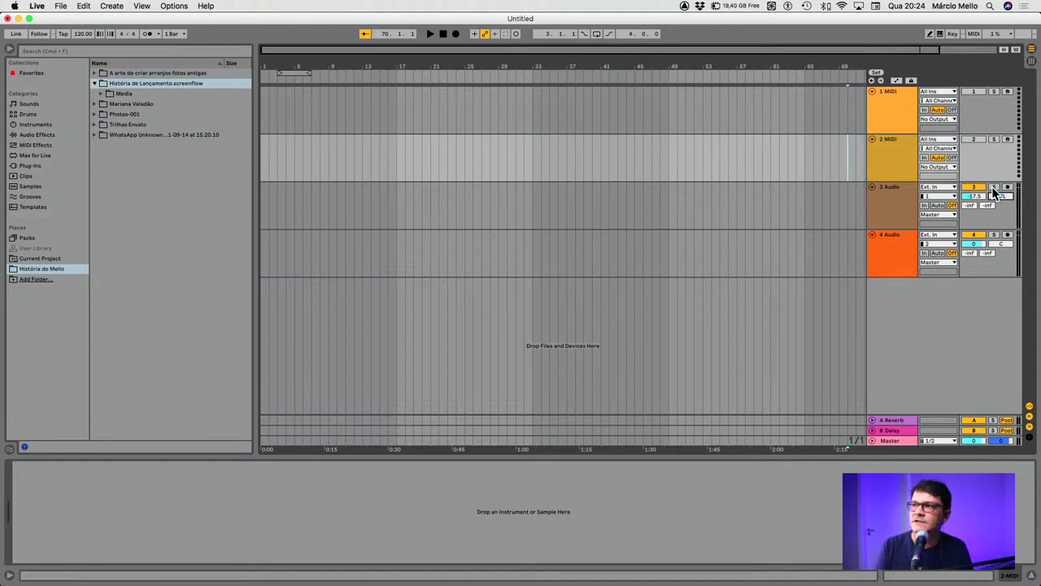
Try the solo switch of 3 Audio and arm the track for recording, placing the insert marker at bar 16
{"action": "left_click", "coordinate": [994, 187]}
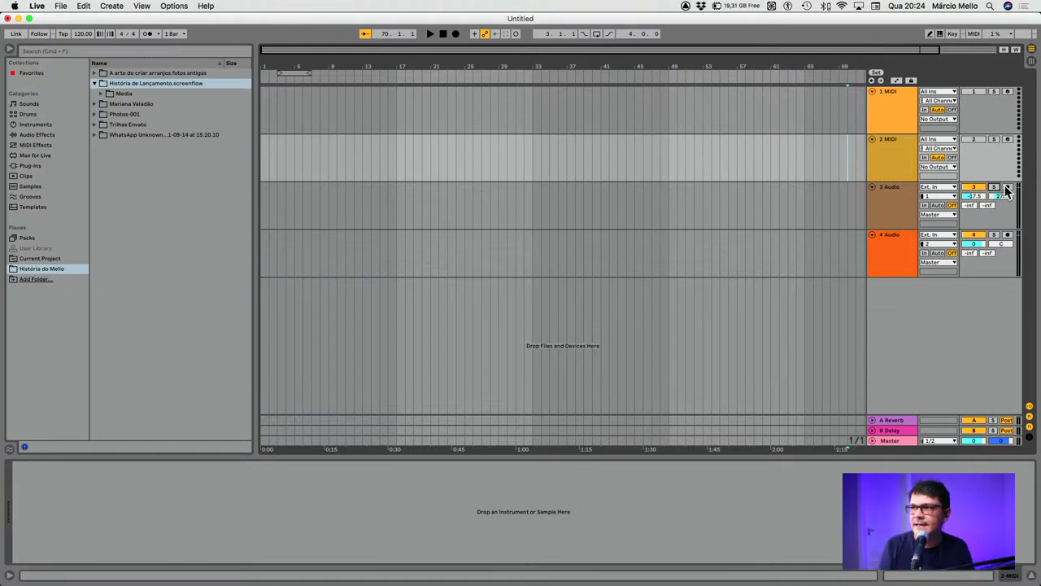
{"action": "left_click", "coordinate": [1007, 188]}
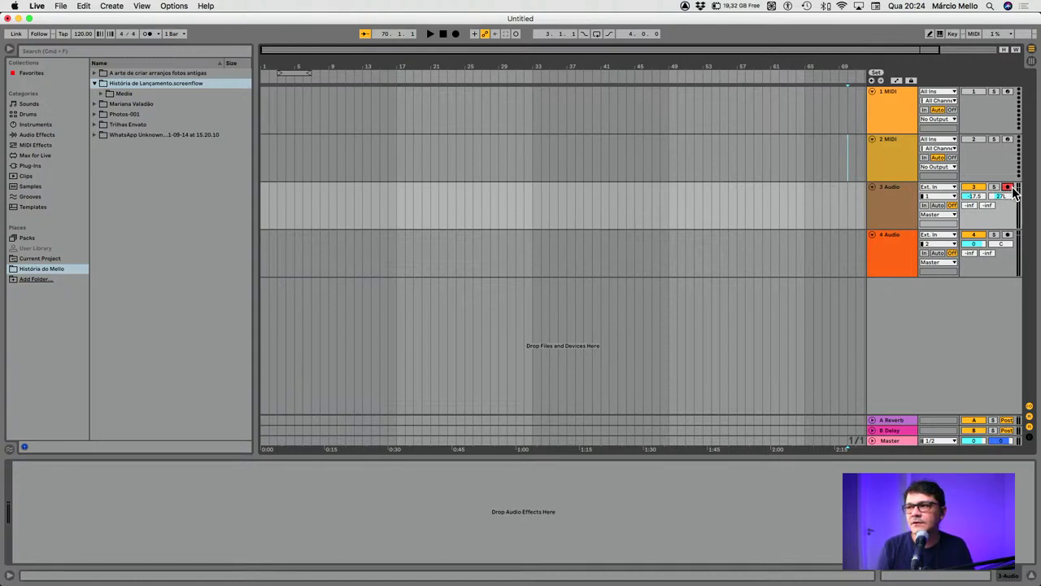
{"action": "left_click", "coordinate": [389, 209]}
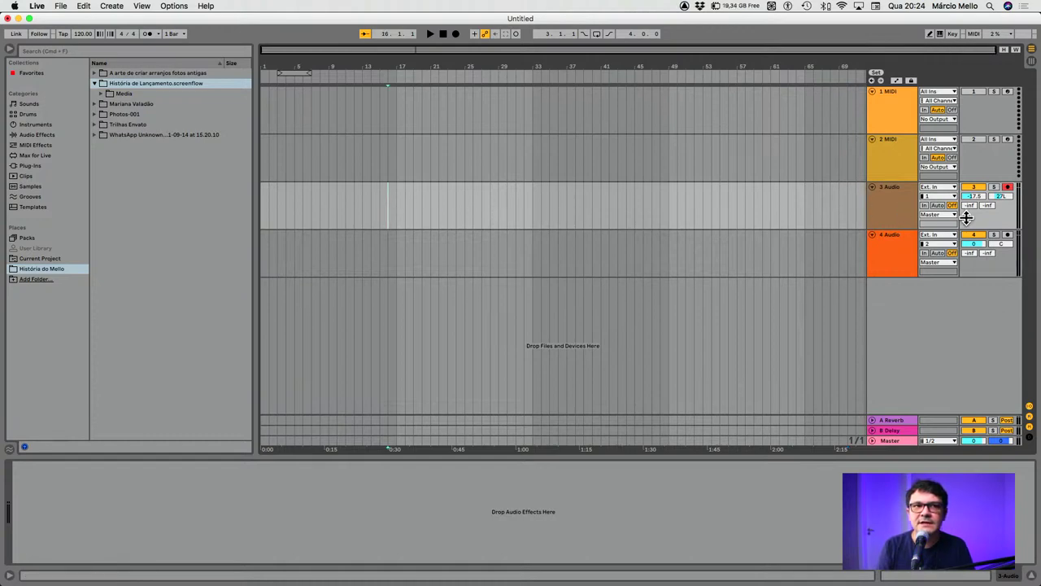
Select 3 Audio and 4 Audio together and arm 4 Audio for recording, placing the insert marker at bar 37
{"action": "left_click", "coordinate": [915, 247]}
{"action": "left_click", "coordinate": [912, 226], "text": "shift"}
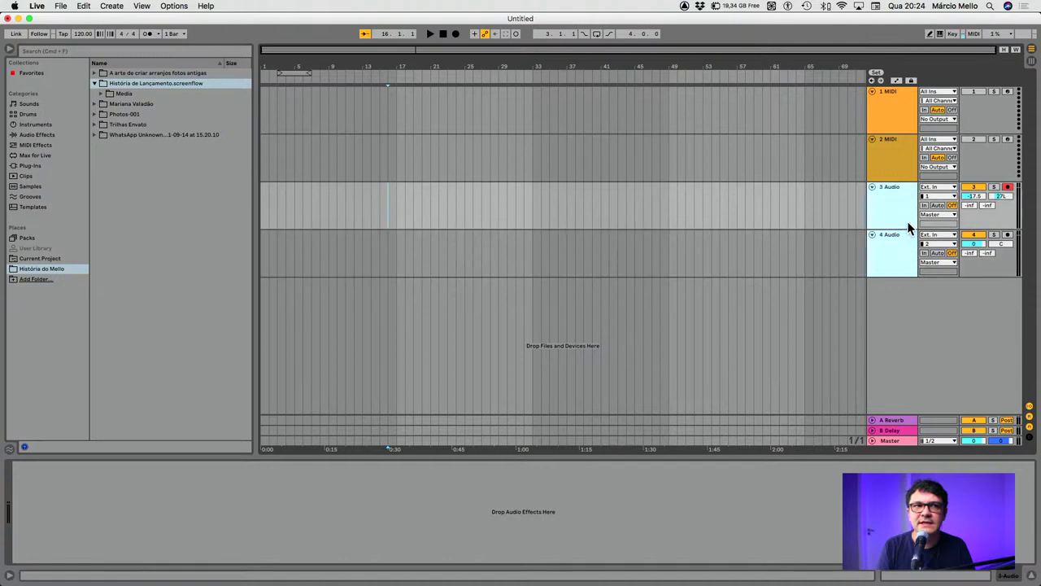
{"action": "left_click", "coordinate": [1007, 235]}
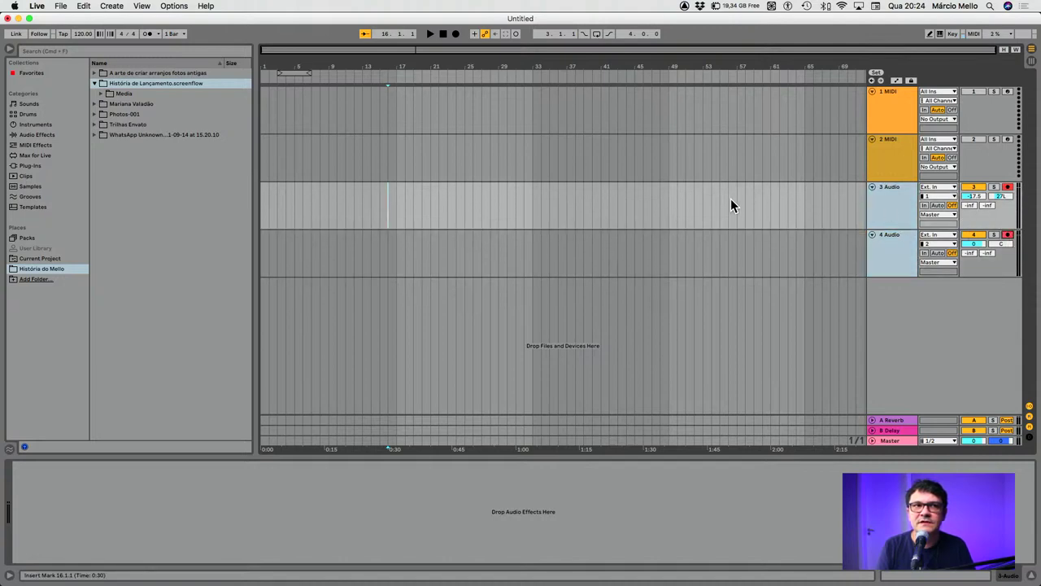
{"action": "left_click", "coordinate": [567, 213]}
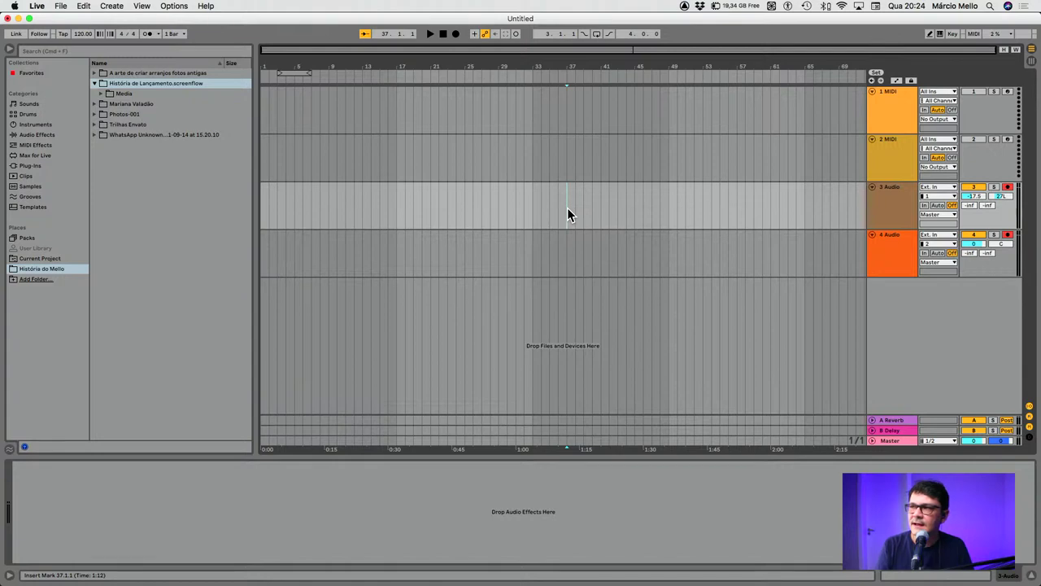
Select all four tracks from 1 MIDI to 4 Audio and arm the two MIDI tracks for recording as well
{"action": "left_click", "coordinate": [900, 106]}
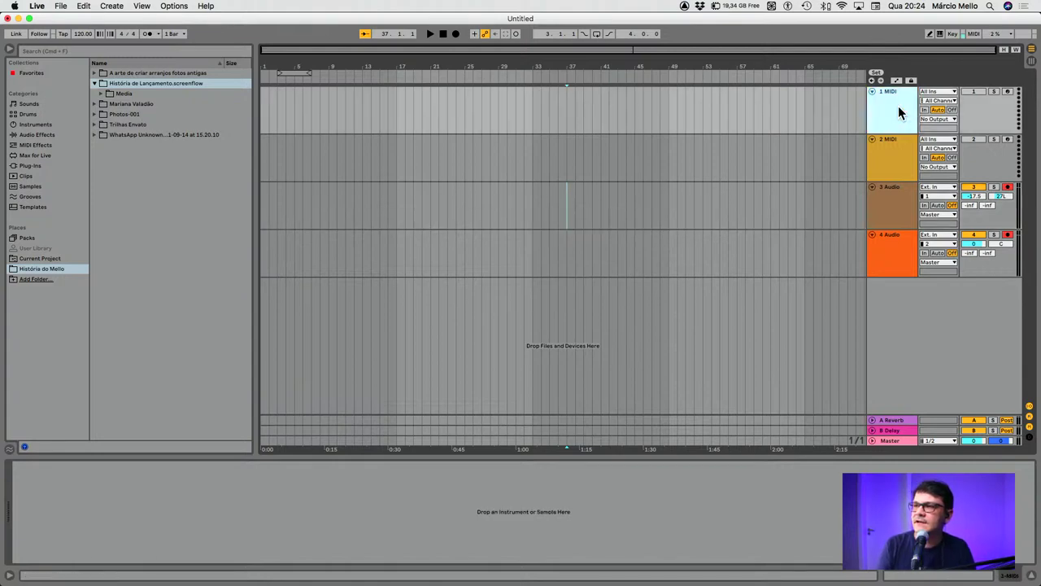
{"action": "left_click", "coordinate": [899, 265], "text": "shift"}
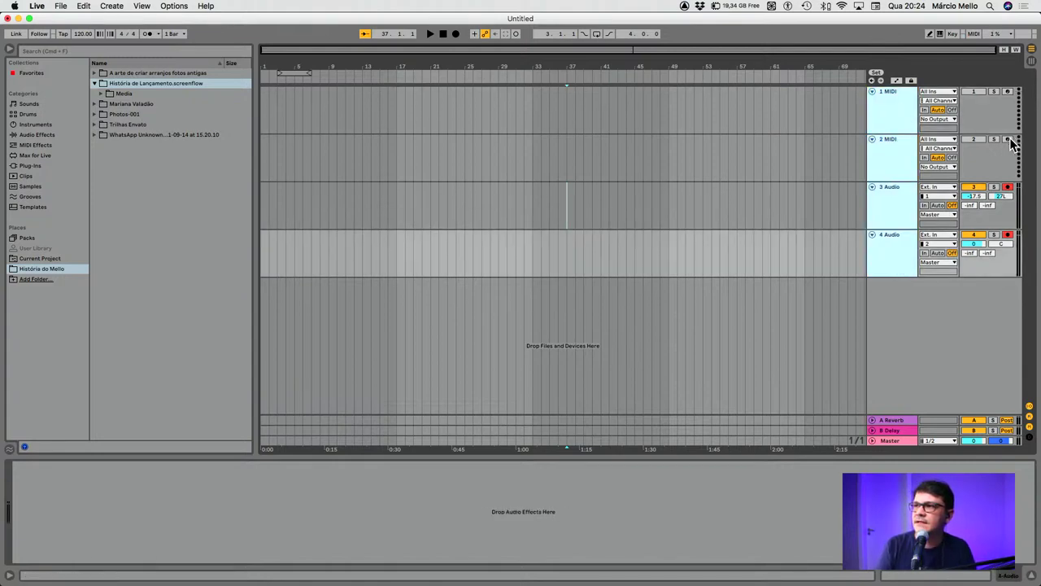
{"action": "left_click", "coordinate": [1008, 140]}
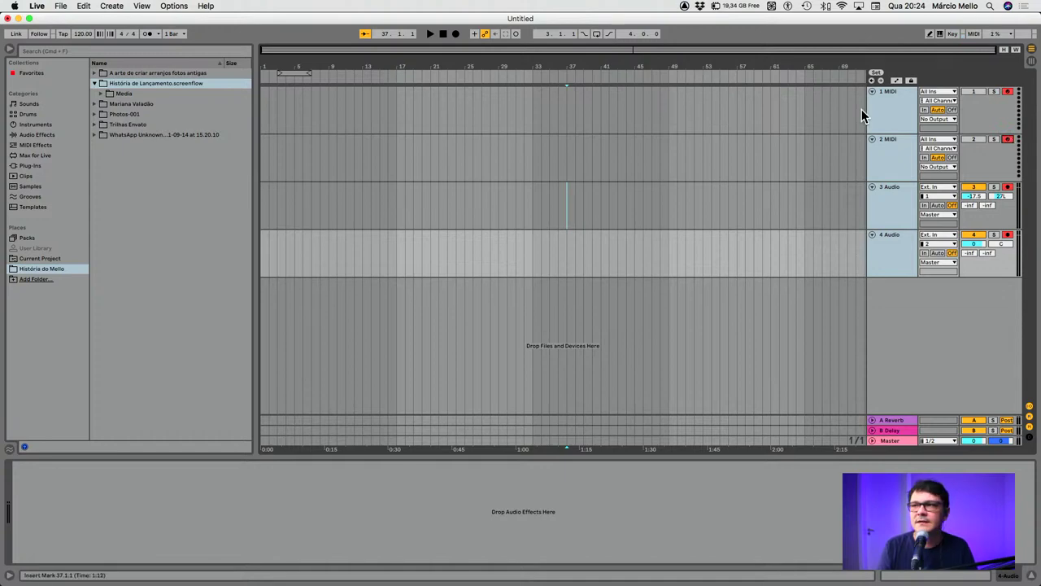
Reselect the four tracks as a group and toggle their record arming off and on together, leaving them armed
{"action": "left_click", "coordinate": [884, 111]}
{"action": "left_click", "coordinate": [895, 161]}
{"action": "left_click", "coordinate": [901, 98]}
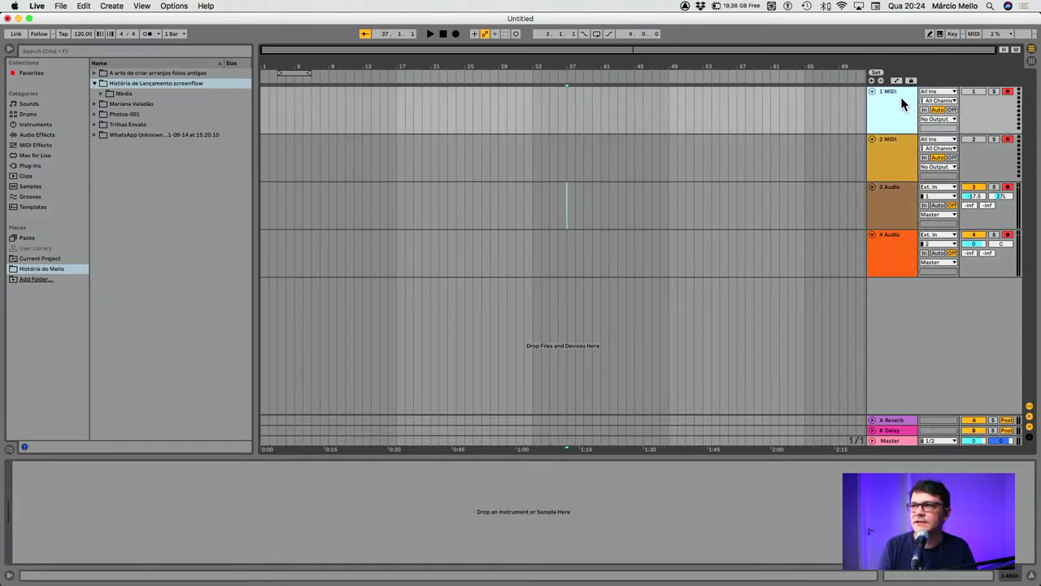
{"action": "left_click", "coordinate": [900, 246], "text": "shift"}
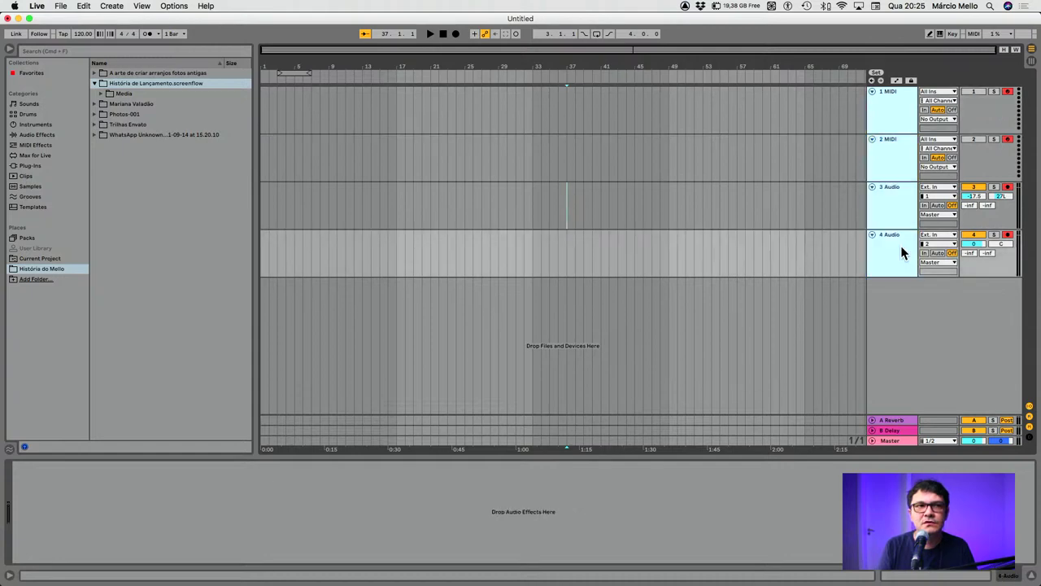
{"action": "left_click", "coordinate": [1008, 187]}
{"action": "left_click", "coordinate": [1008, 188]}
{"action": "left_click", "coordinate": [1008, 187]}
{"action": "left_click", "coordinate": [1008, 187]}
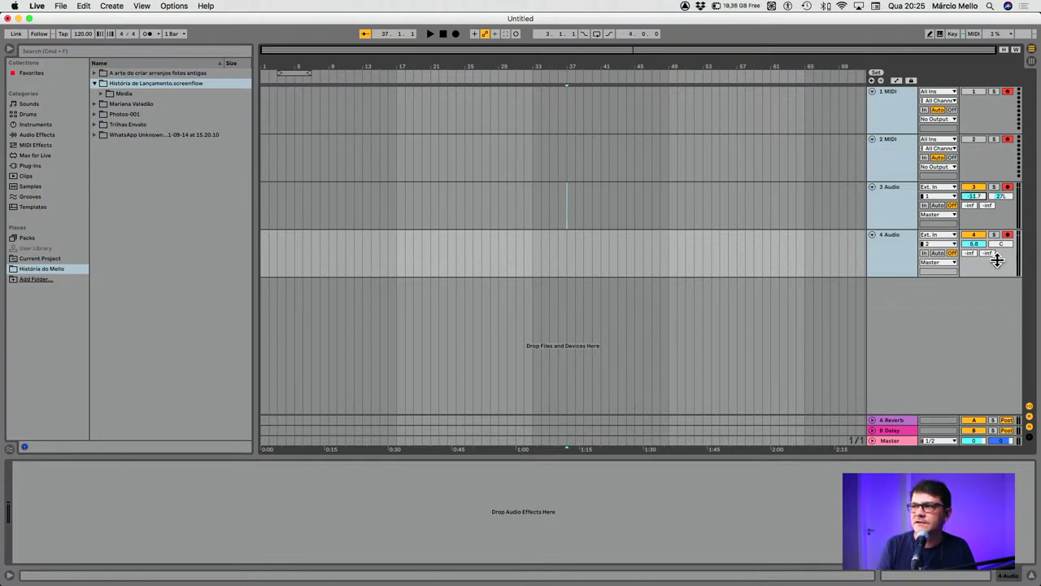
Adjust the linked volumes to -12.2 dB on 3 Audio and 5.3 dB on 4 Audio, and disarm all four tracks
{"action": "left_click_drag", "start_coordinate": [974, 244], "coordinate": [974, 281]}
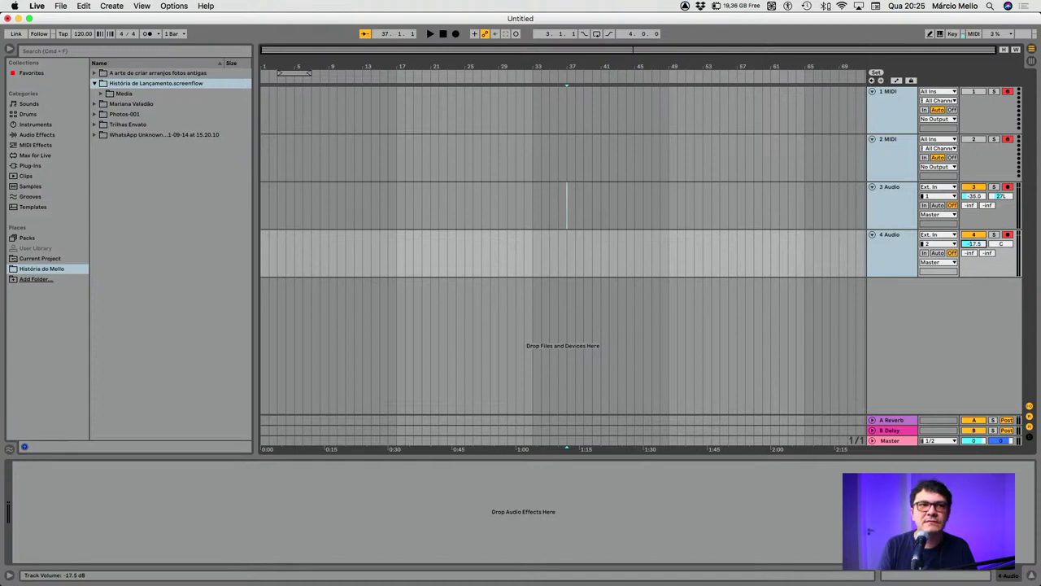
{"action": "left_click_drag", "start_coordinate": [974, 244], "coordinate": [974, 237]}
{"action": "left_click", "coordinate": [1008, 234]}
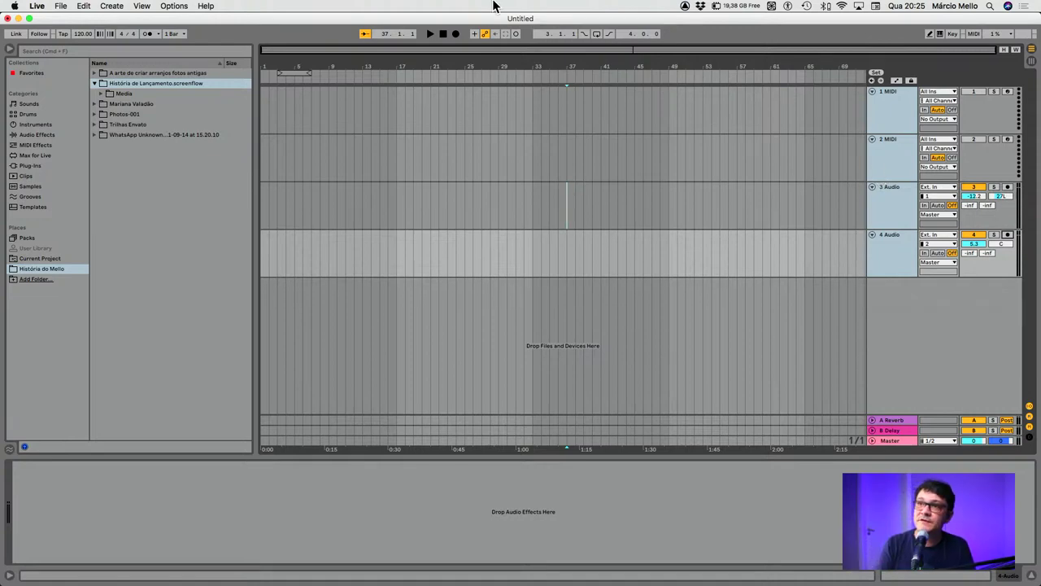
Demonstrate starting and stopping playback of the arrangement from bar 1
{"action": "left_click", "coordinate": [432, 36]}
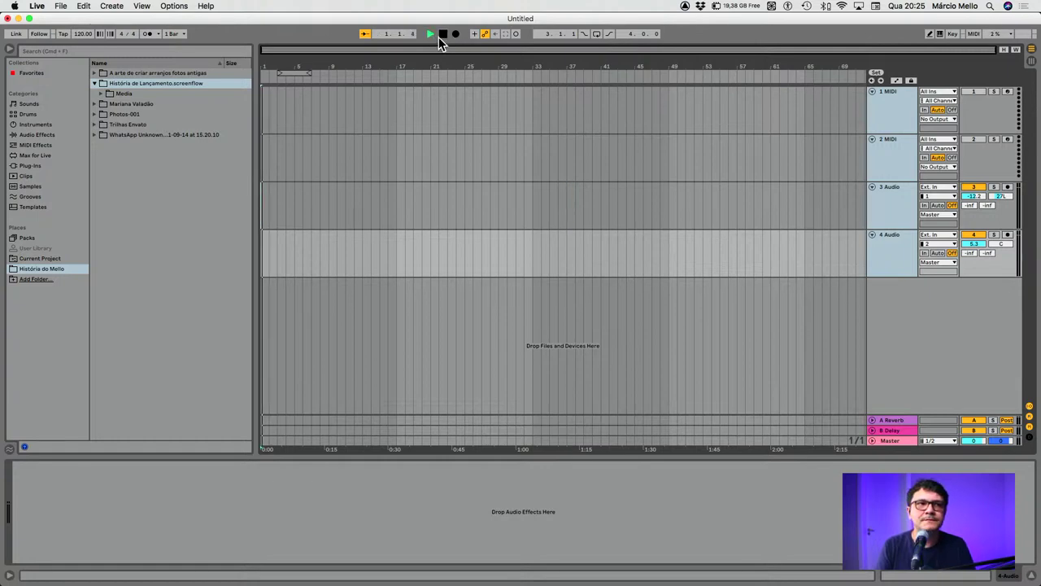
{"action": "left_click", "coordinate": [443, 36]}
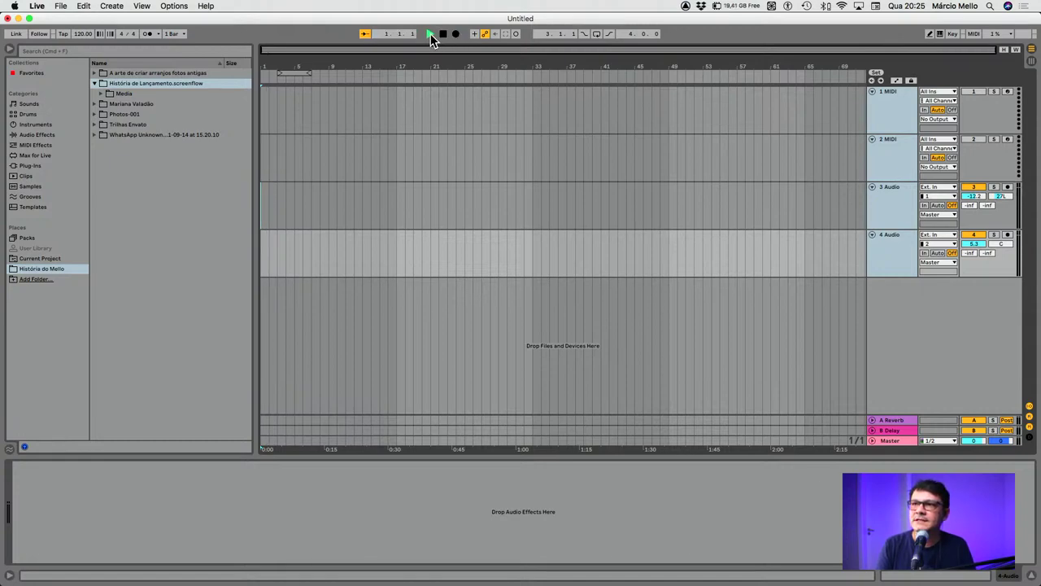
{"action": "left_click", "coordinate": [442, 34]}
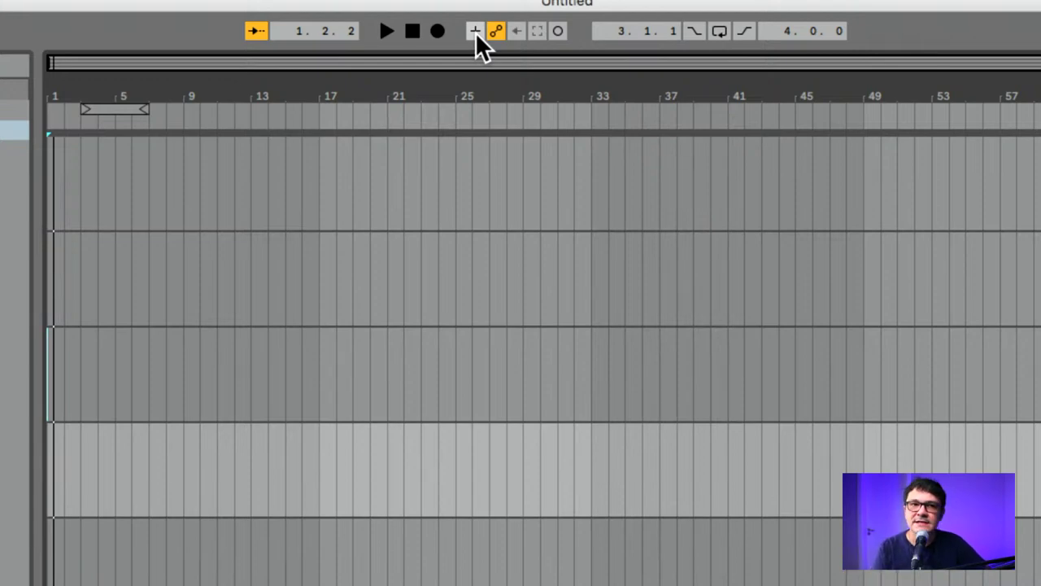
Switch to the YouTube Studio livestream page to check the chat, and return to Ableton Live
{"action": "key", "text": "super+Tab"}
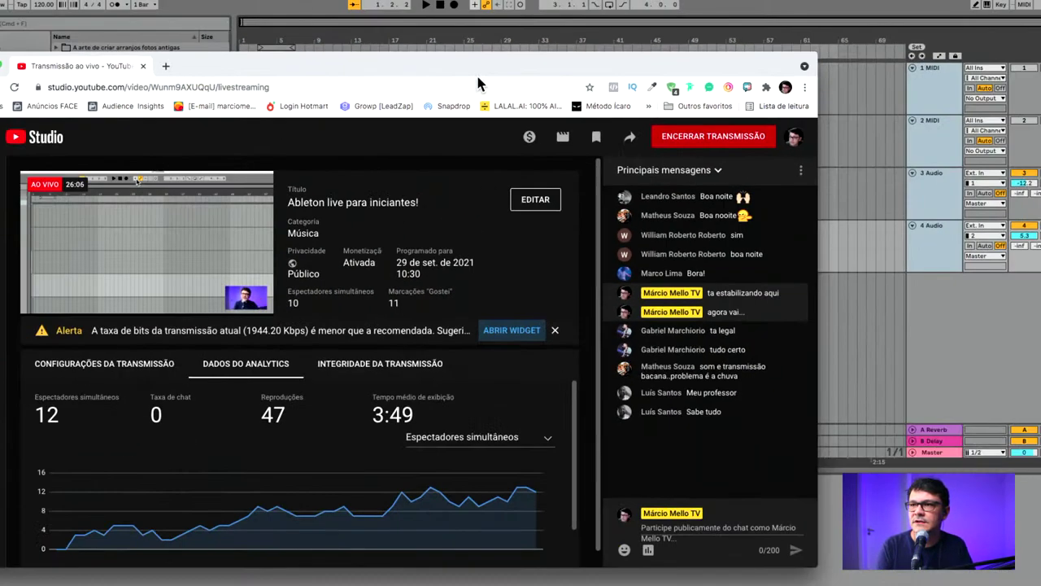
{"action": "key", "text": "super+Tab"}
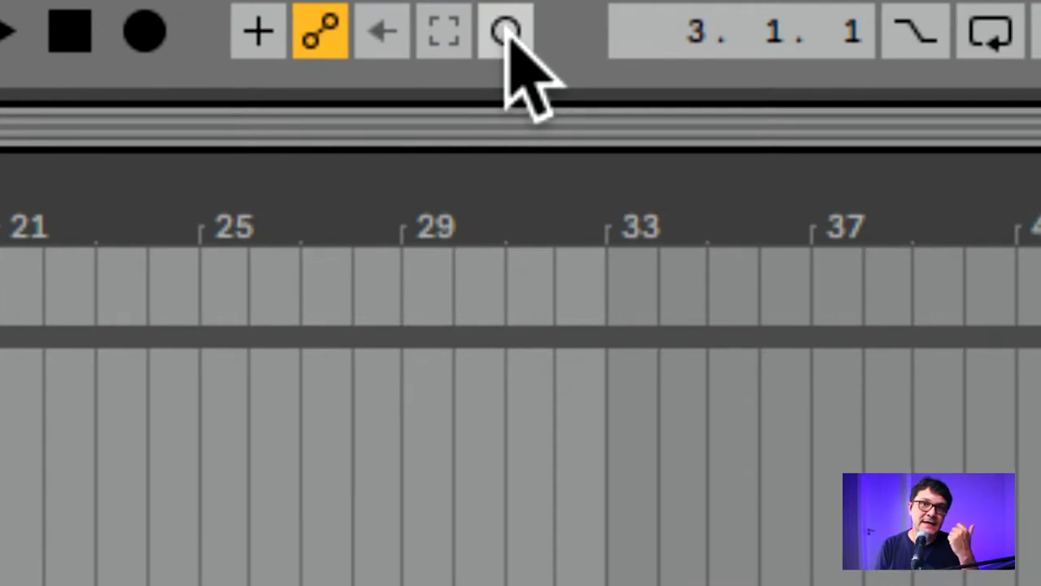
In Session View, arm all four tracks and record a clip in 2 MIDI's first slot and in the sixth slots of the other tracks
{"action": "key", "text": "Tab"}
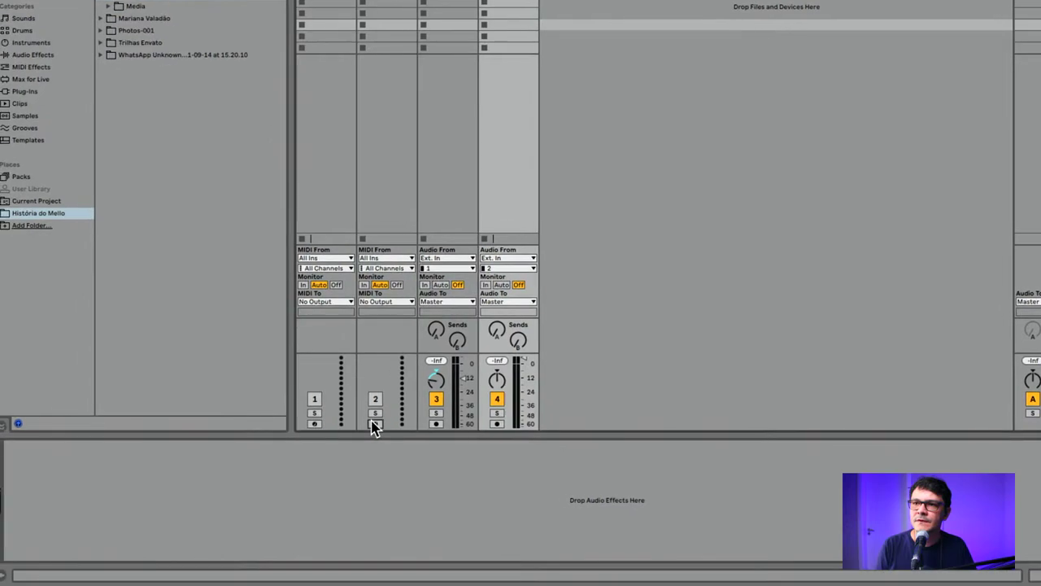
{"action": "left_click", "coordinate": [359, 433]}
{"action": "left_click", "coordinate": [366, 47]}
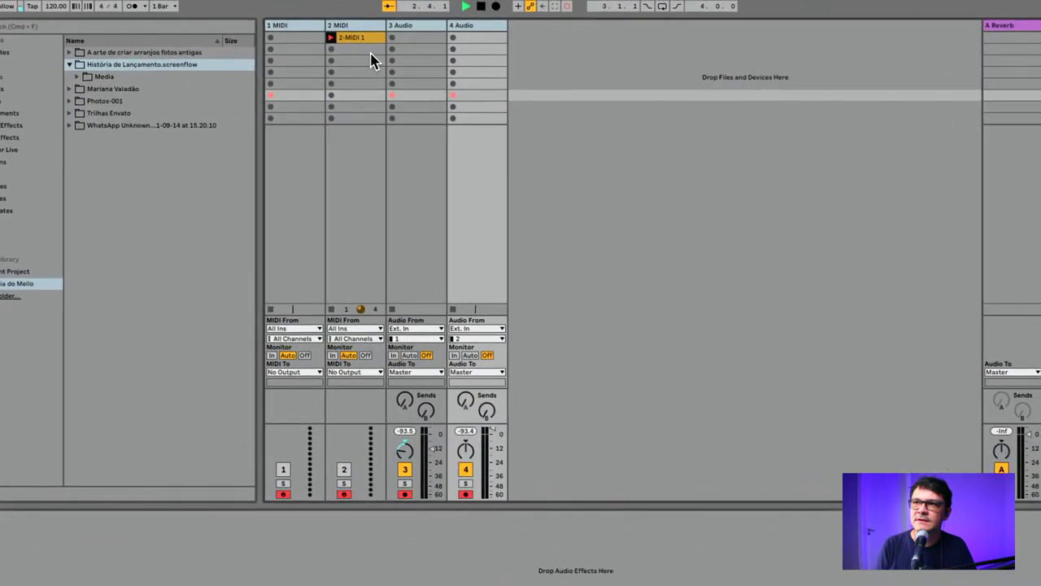
{"action": "left_click", "coordinate": [566, 7]}
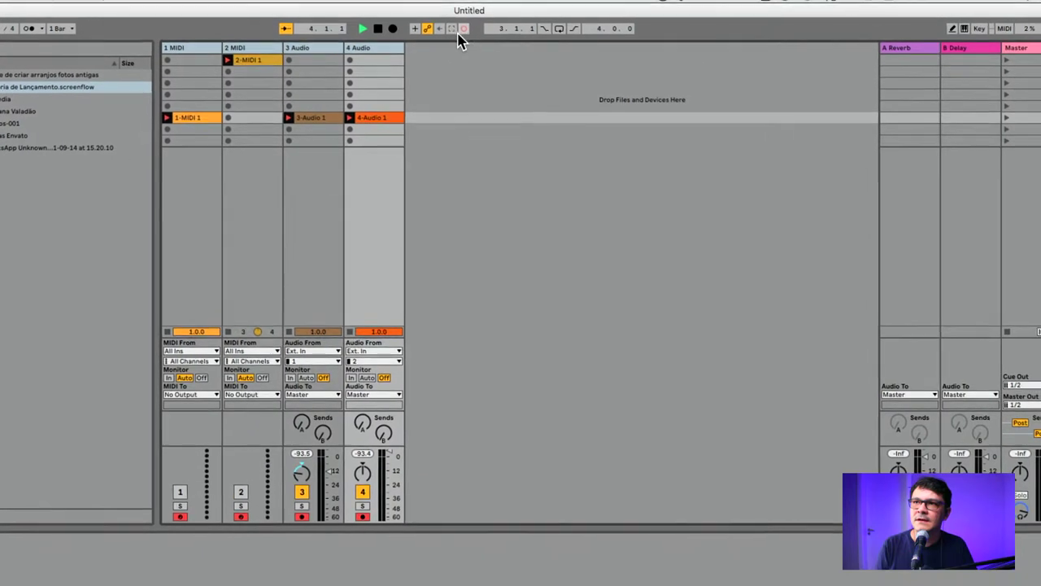
{"action": "key", "text": "space"}
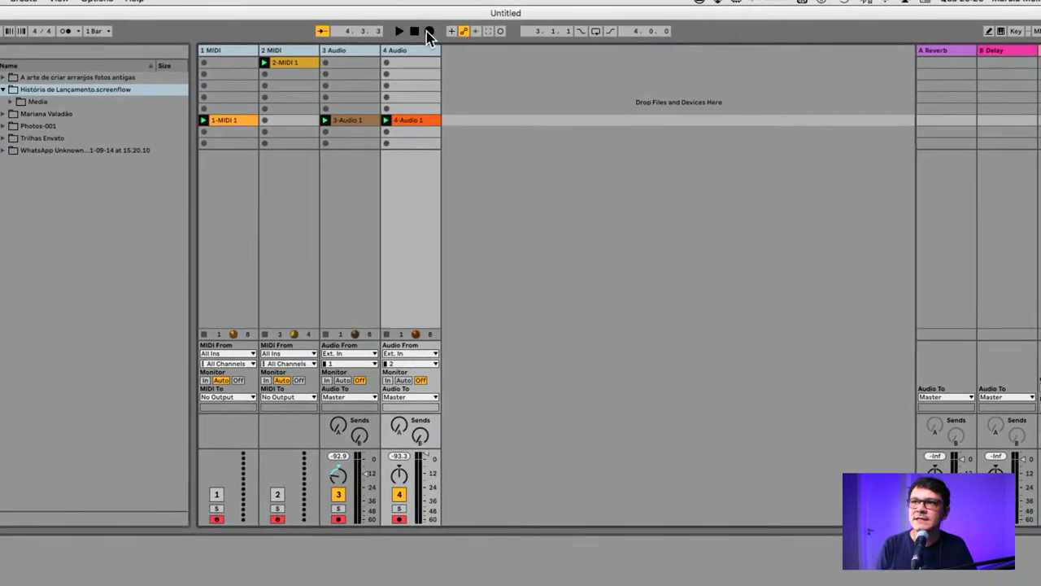
Record the playing session clips into the arrangement while viewing Arrangement View, and stop the recording after about four bars
{"action": "left_click", "coordinate": [411, 30]}
{"action": "left_click", "coordinate": [1035, 29]}
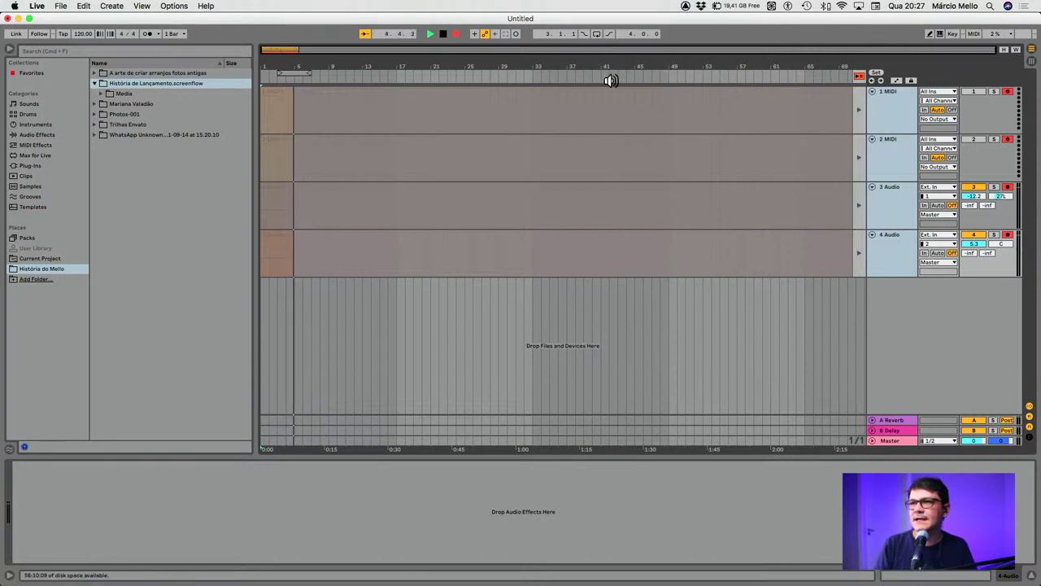
{"action": "key", "text": "space"}
Place the insert marker at bar 69 of 1 MIDI, return all tracks to arrangement playback, and start playing
{"action": "left_click", "coordinate": [338, 112]}
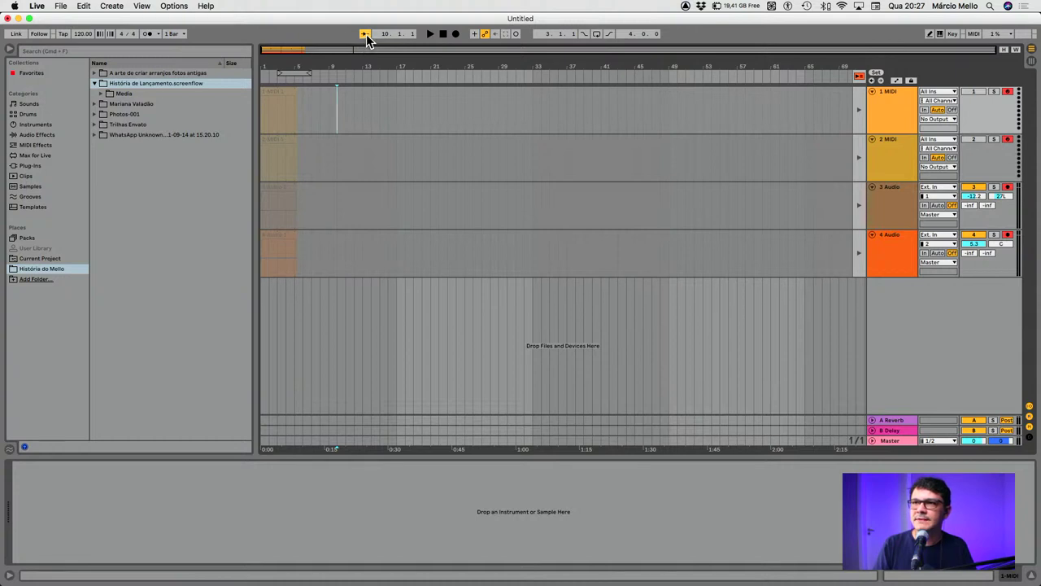
{"action": "left_click", "coordinate": [840, 95]}
{"action": "left_click", "coordinate": [859, 75]}
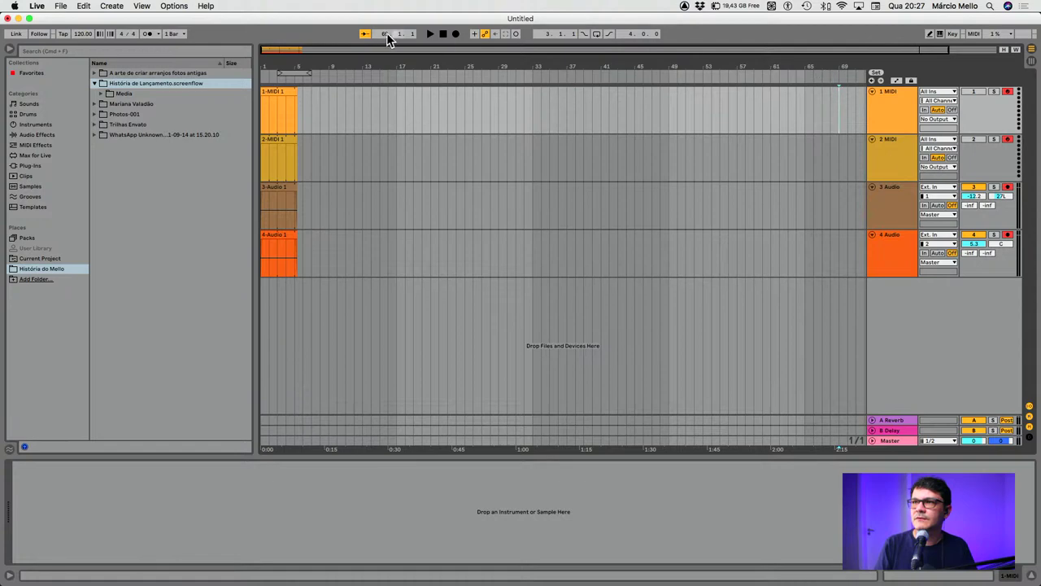
{"action": "key", "text": "space"}
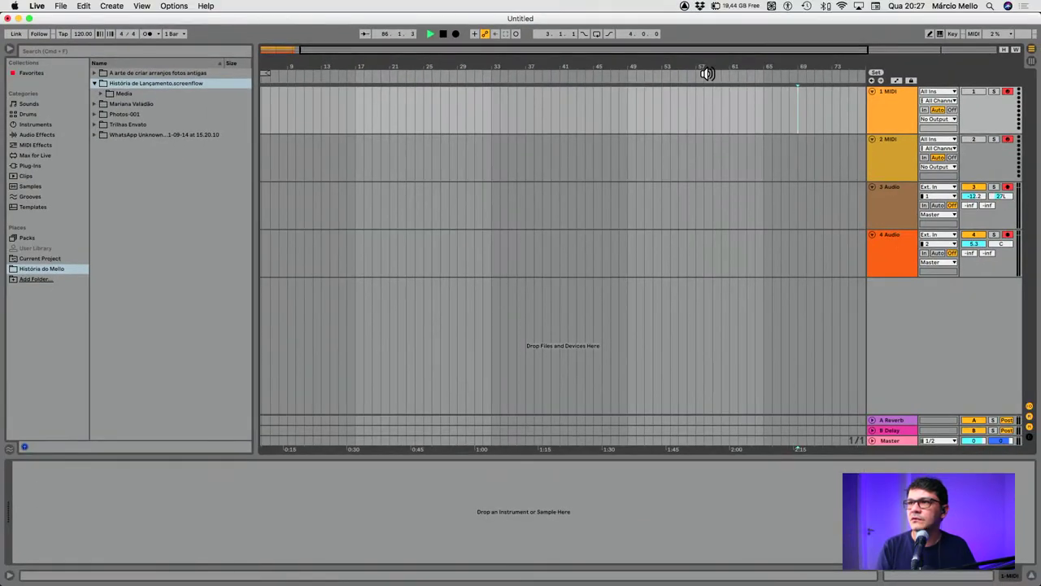
Turn on Follow and play the arrangement from bar 100, switching briefly to Session View and back to Arrangement View
{"action": "left_click", "coordinate": [363, 36]}
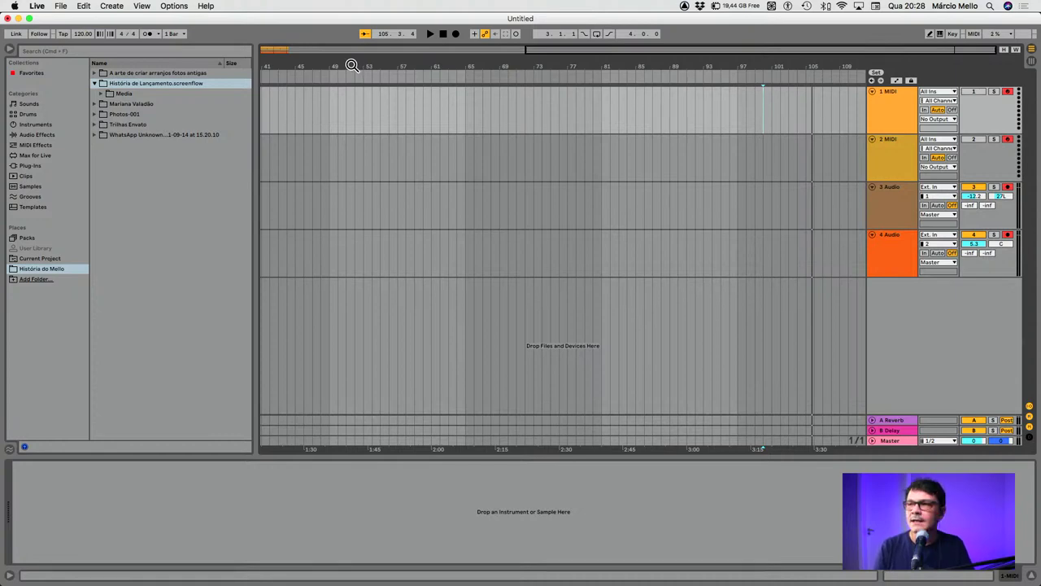
{"action": "key", "text": "space"}
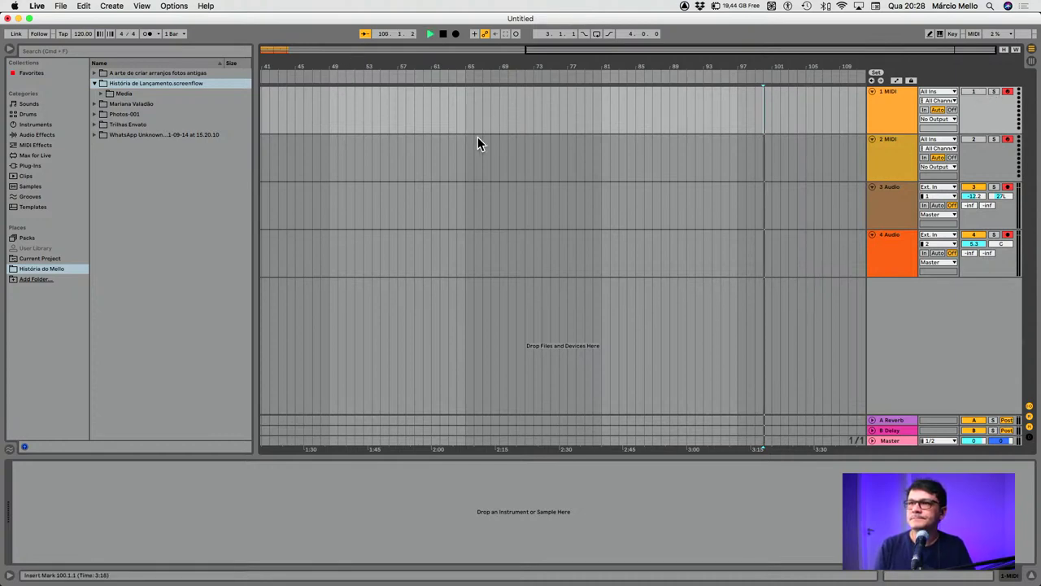
{"action": "left_click", "coordinate": [1031, 62]}
{"action": "left_click", "coordinate": [1031, 50]}
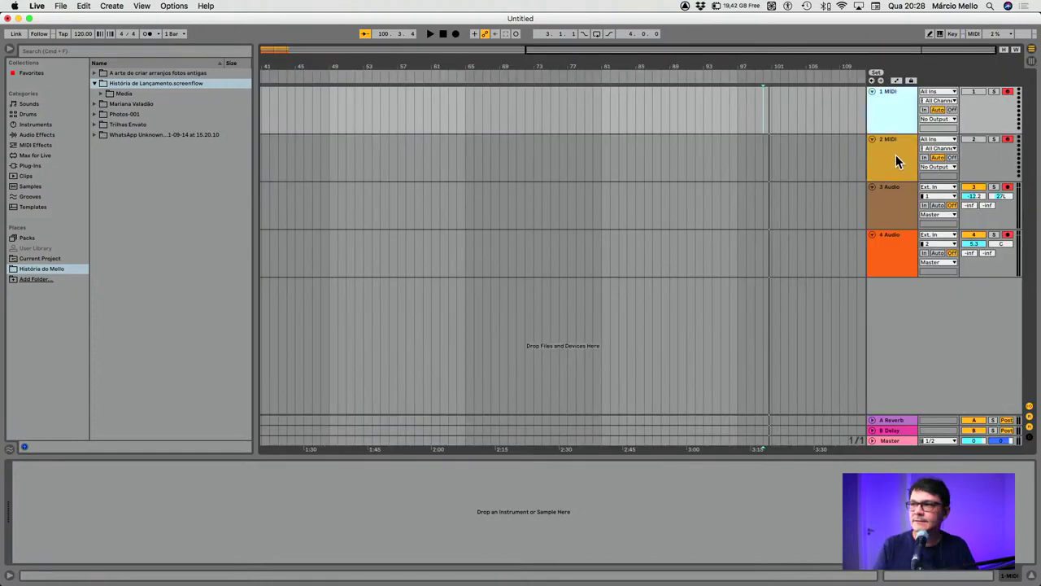
Delete the tracks 2 MIDI, 3 Audio and 4 Audio, and place the insert marker at bar 78
{"action": "left_click", "coordinate": [901, 270], "text": "shift"}
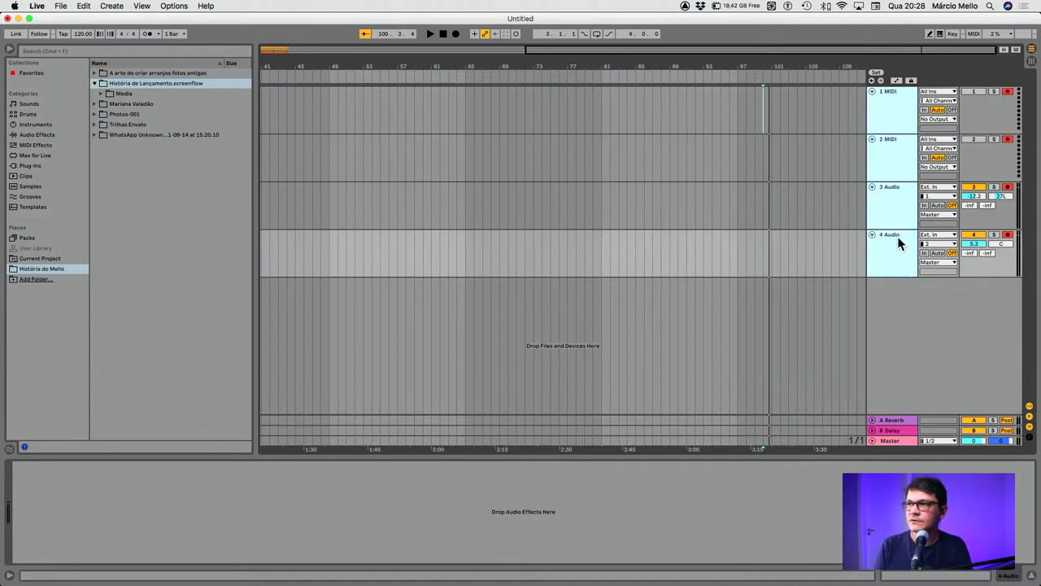
{"action": "left_click", "coordinate": [898, 238]}
{"action": "key", "text": "Delete"}
{"action": "key", "text": "Delete"}
{"action": "key", "text": "Delete"}
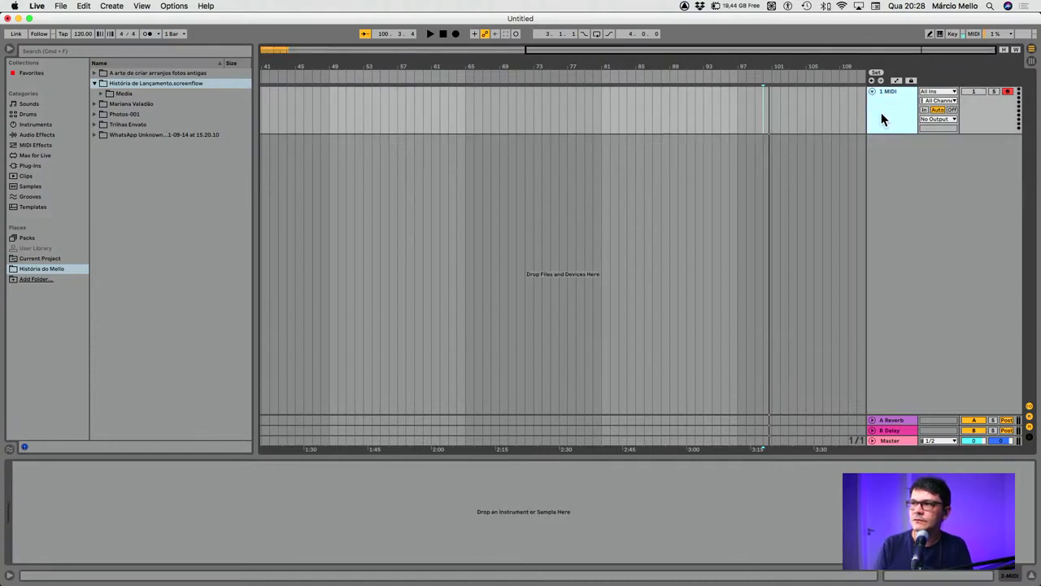
{"action": "left_click", "coordinate": [576, 187]}
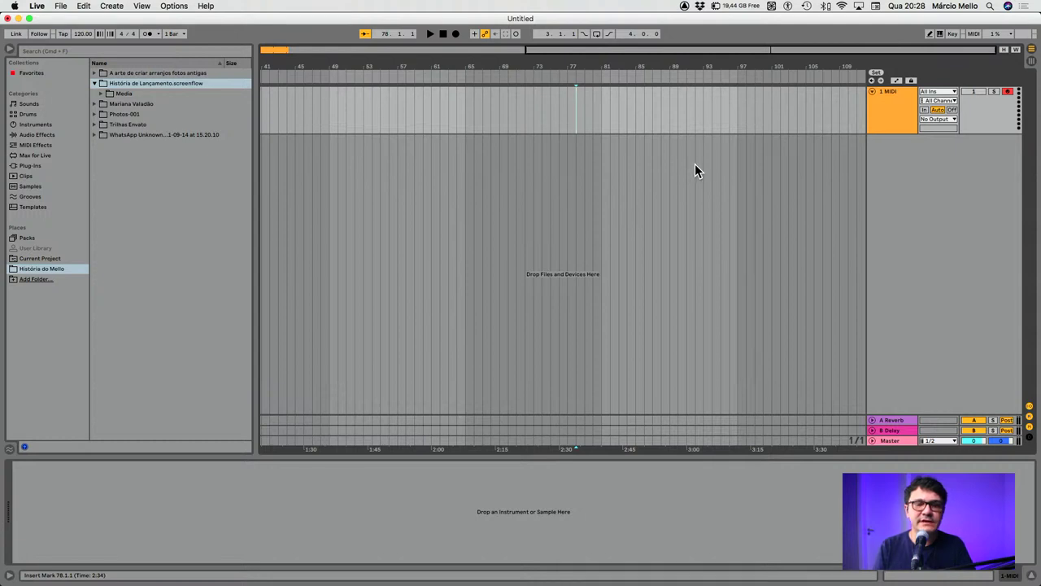
Preview kits from the Drums category, including 7y9A Kit.adg and 32 Pad Kit Jazz.adg
{"action": "left_click", "coordinate": [31, 114]}
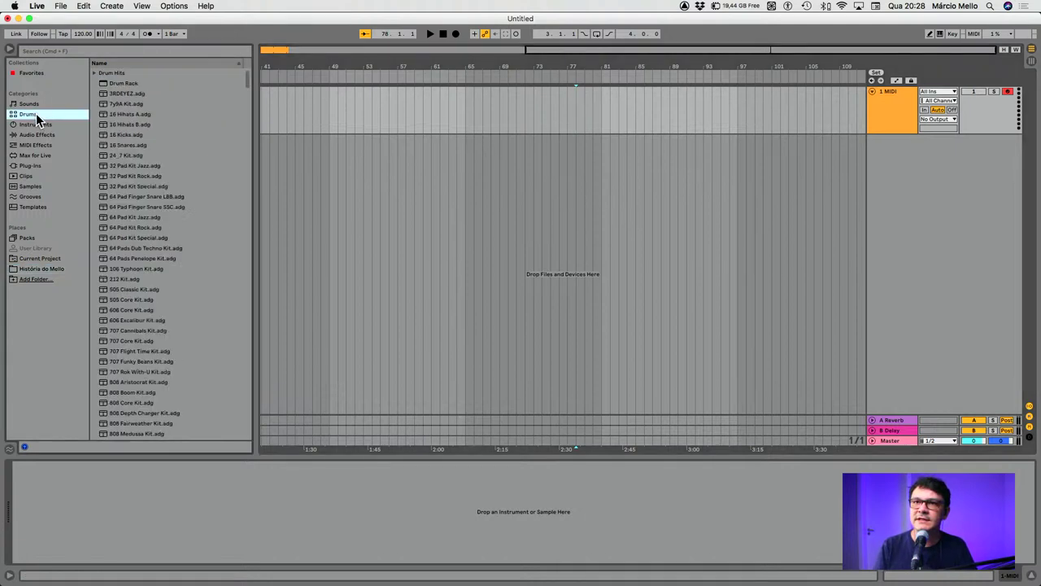
{"action": "left_click", "coordinate": [130, 114]}
{"action": "left_click", "coordinate": [123, 126]}
{"action": "left_click", "coordinate": [121, 107]}
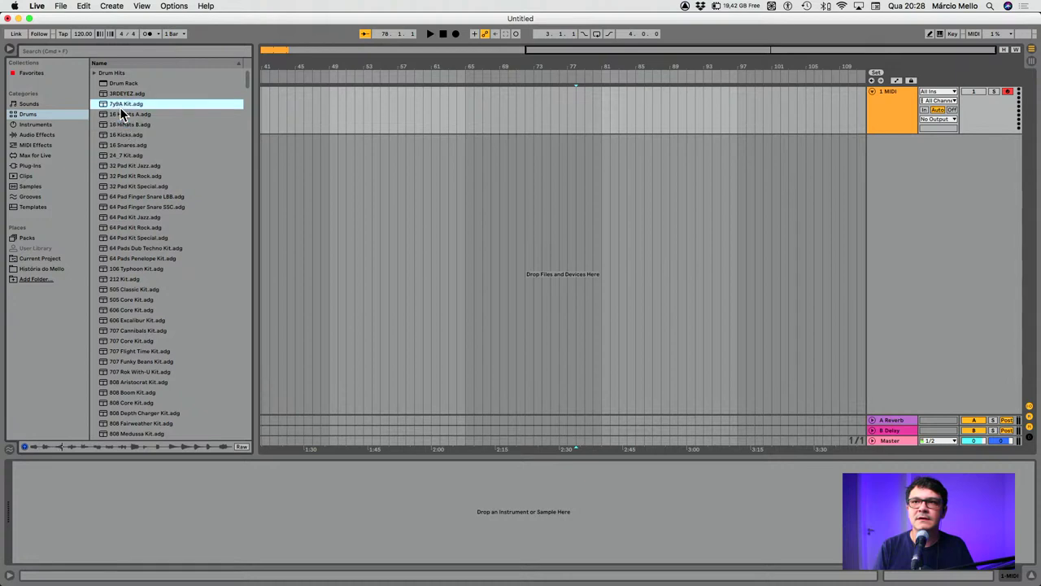
{"action": "left_click", "coordinate": [120, 166]}
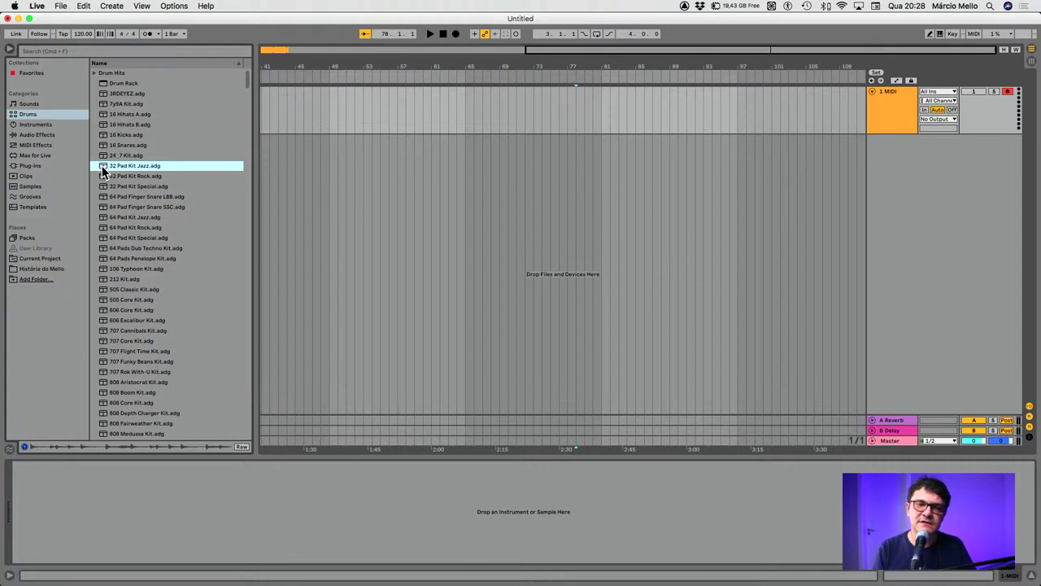
In Session View, try to load 32 Pad Kit Jazz.adg into the empty area as a new MIDI track
{"action": "key", "text": "Tab"}
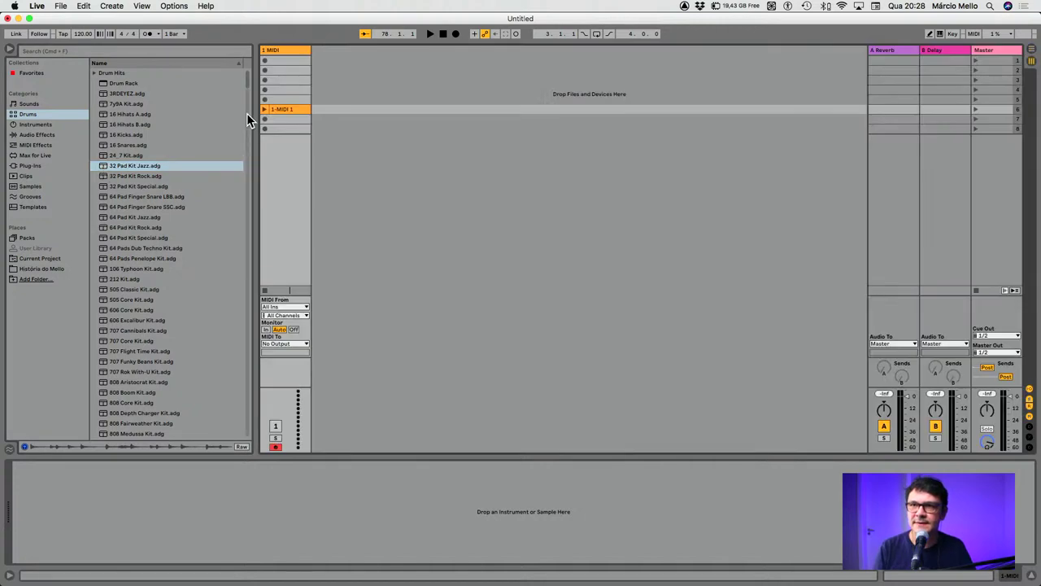
{"action": "left_click", "coordinate": [104, 166]}
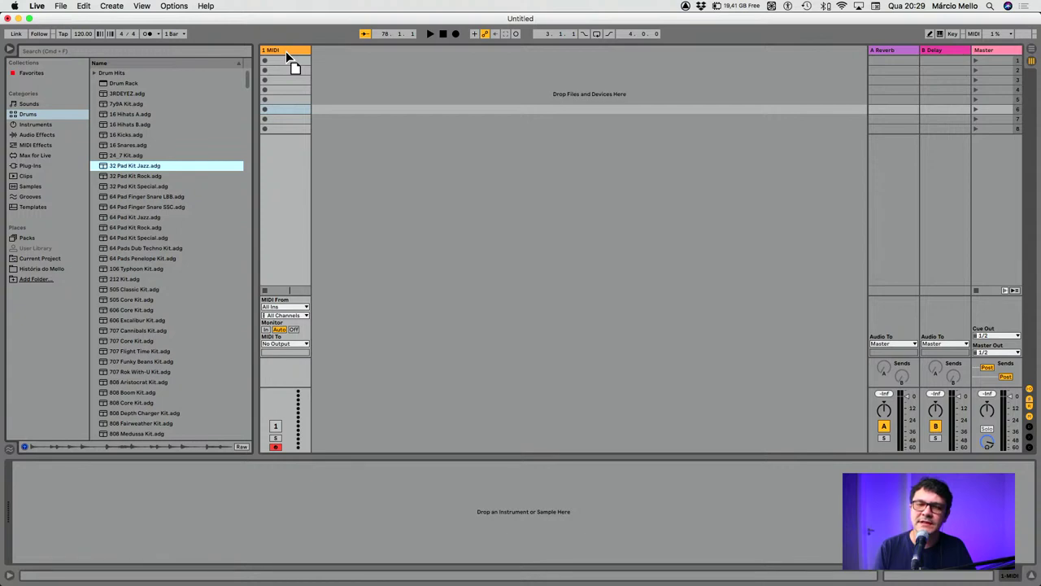
{"action": "left_click_drag", "start_coordinate": [287, 53], "coordinate": [460, 113]}
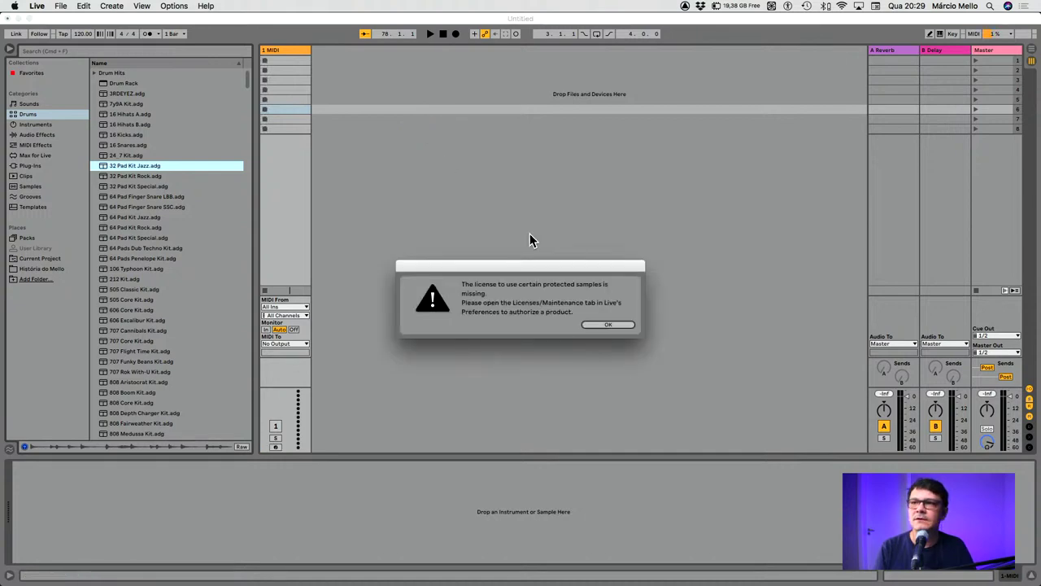
{"action": "left_click", "coordinate": [609, 325]}
{"action": "left_click", "coordinate": [600, 324]}
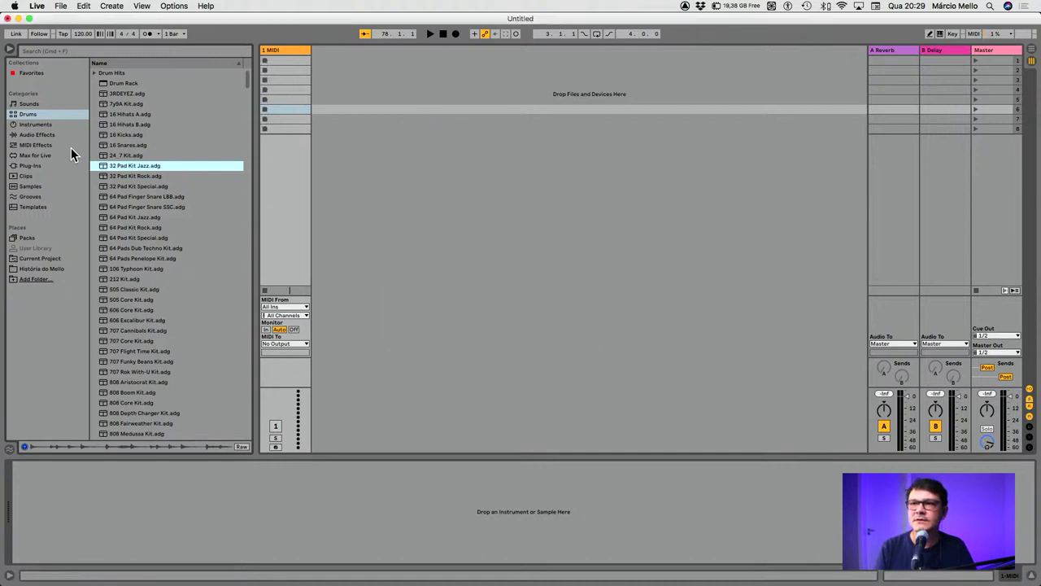
Try to load 32 Pad Kit Special.adg into the empty area as a new MIDI track
{"action": "left_click", "coordinate": [111, 188]}
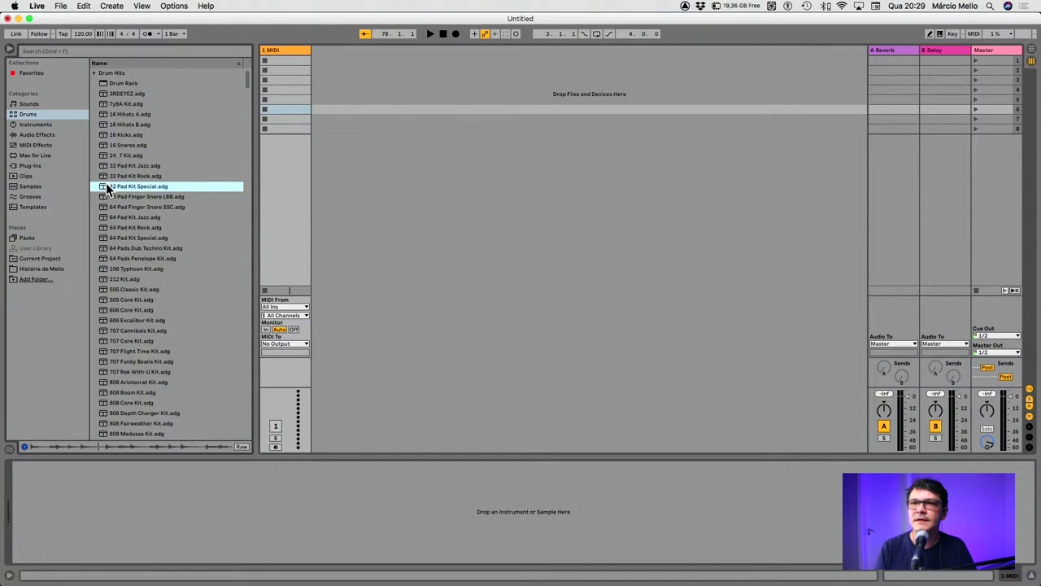
{"action": "left_click_drag", "start_coordinate": [332, 149], "coordinate": [366, 153]}
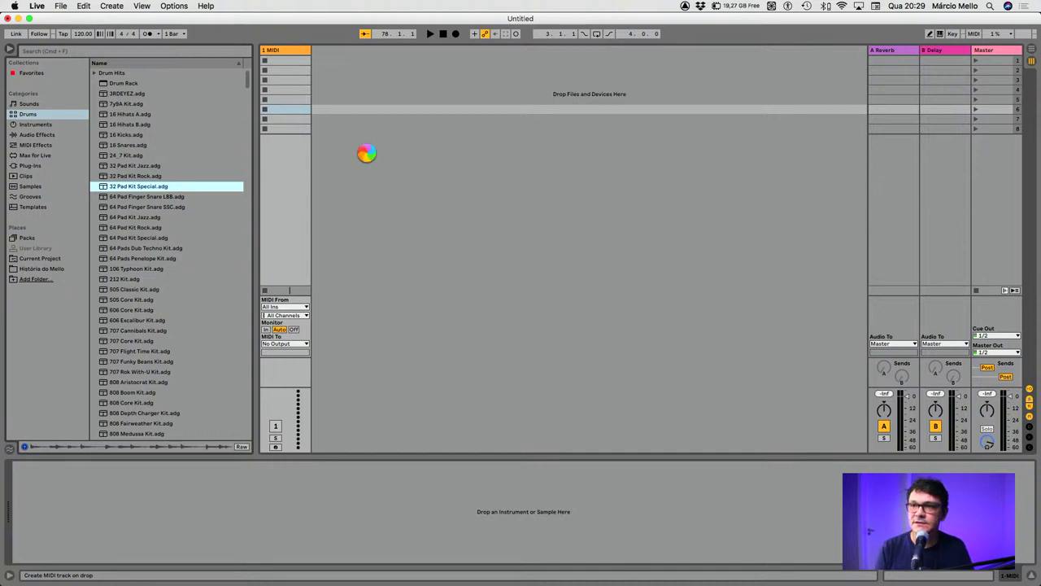
{"action": "left_click", "coordinate": [596, 324]}
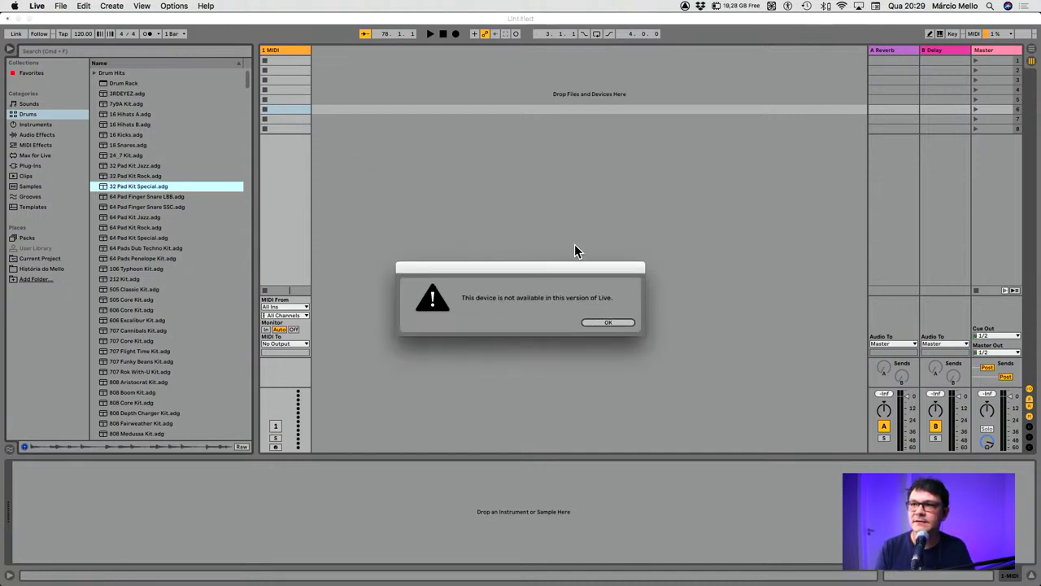
{"action": "left_click", "coordinate": [604, 322]}
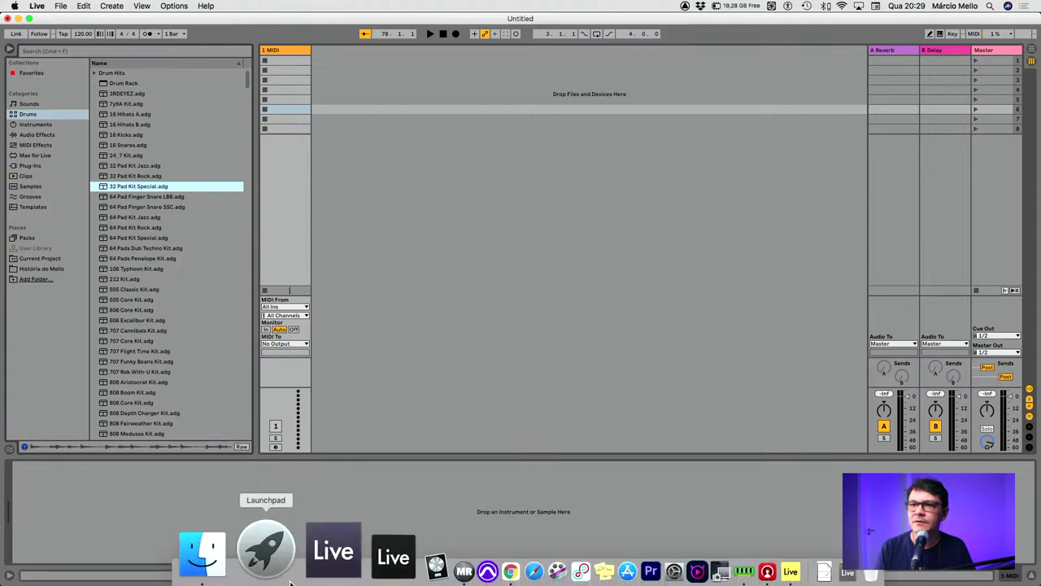
Quit the running Live version without saving the Untitled set, and launch Ableton Live 11 Suite
{"action": "mouse_move", "coordinate": [252, 574]}
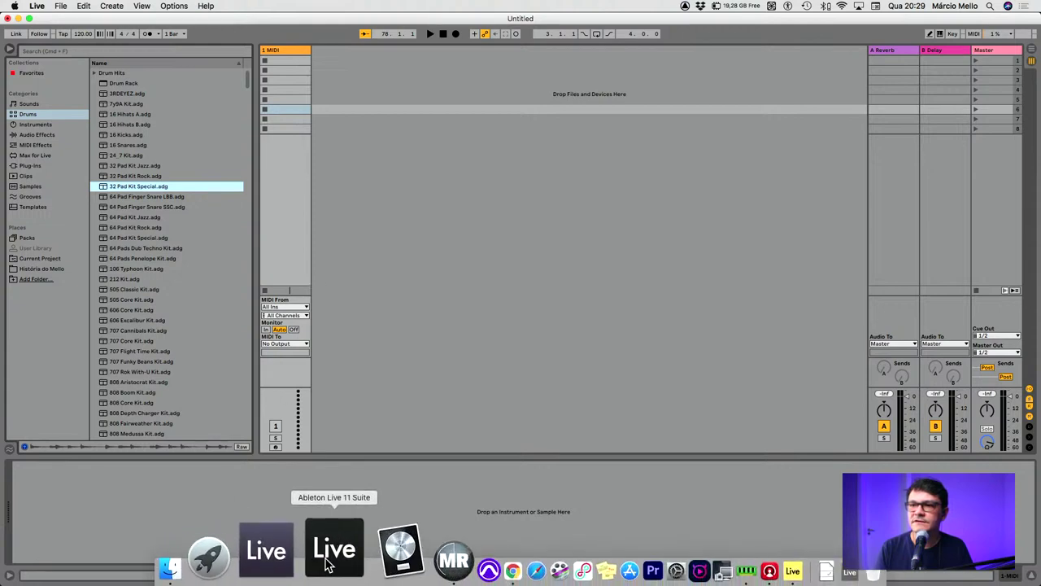
{"action": "right_click", "coordinate": [706, 561]}
{"action": "left_click", "coordinate": [736, 491]}
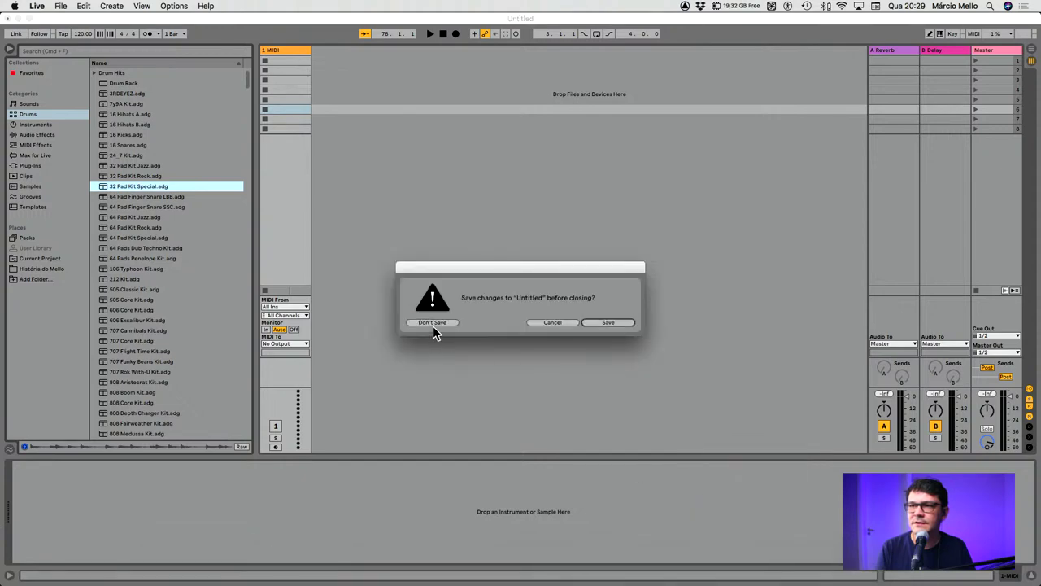
{"action": "left_click", "coordinate": [433, 324]}
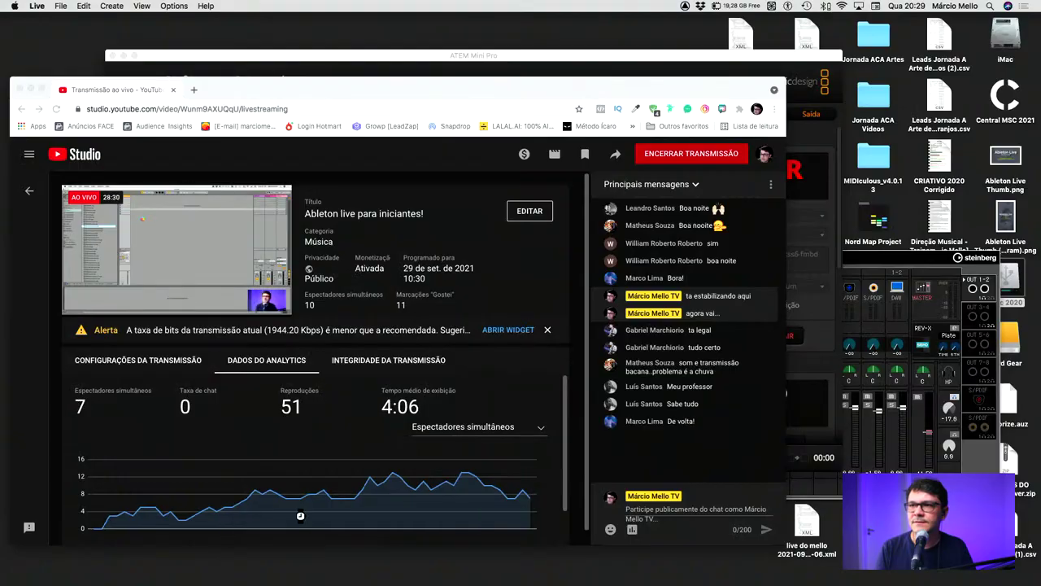
{"action": "mouse_move", "coordinate": [350, 583]}
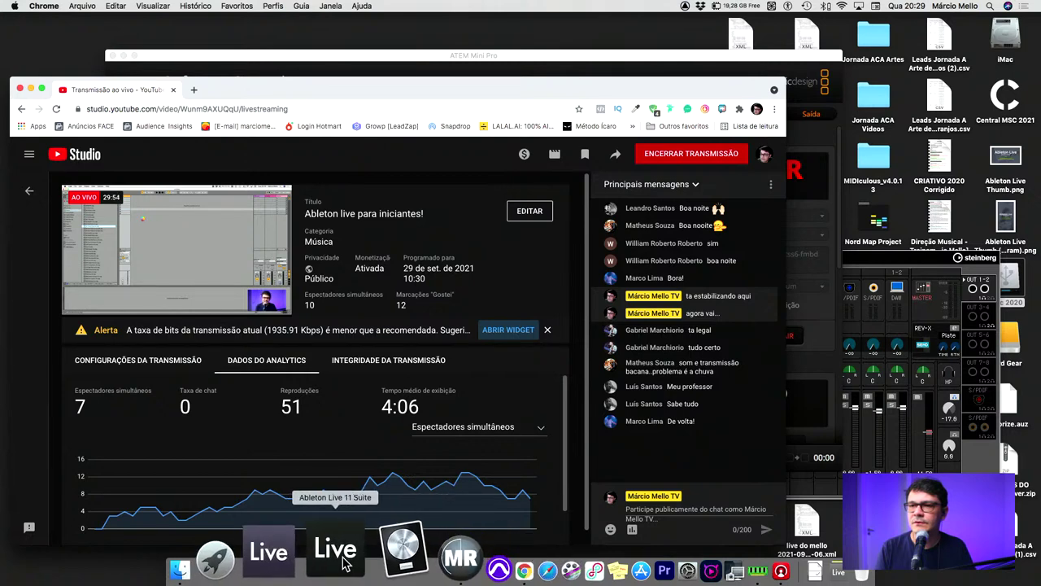
{"action": "left_click", "coordinate": [324, 560]}
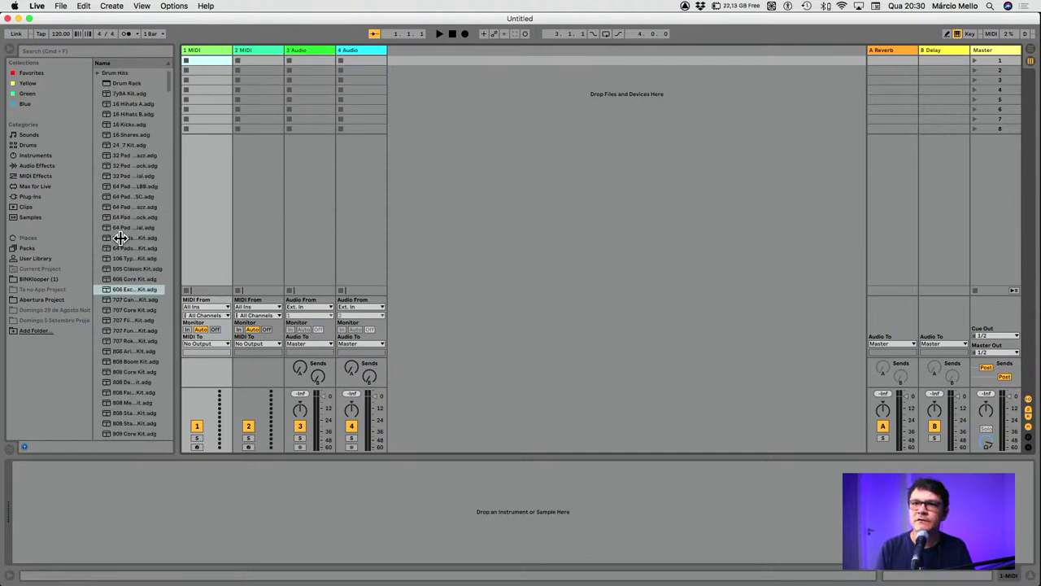
Widen the browser and load 32 Pad Kit Jazz.adg from Drums as a new MIDI track after 4 Audio
{"action": "left_click", "coordinate": [124, 155]}
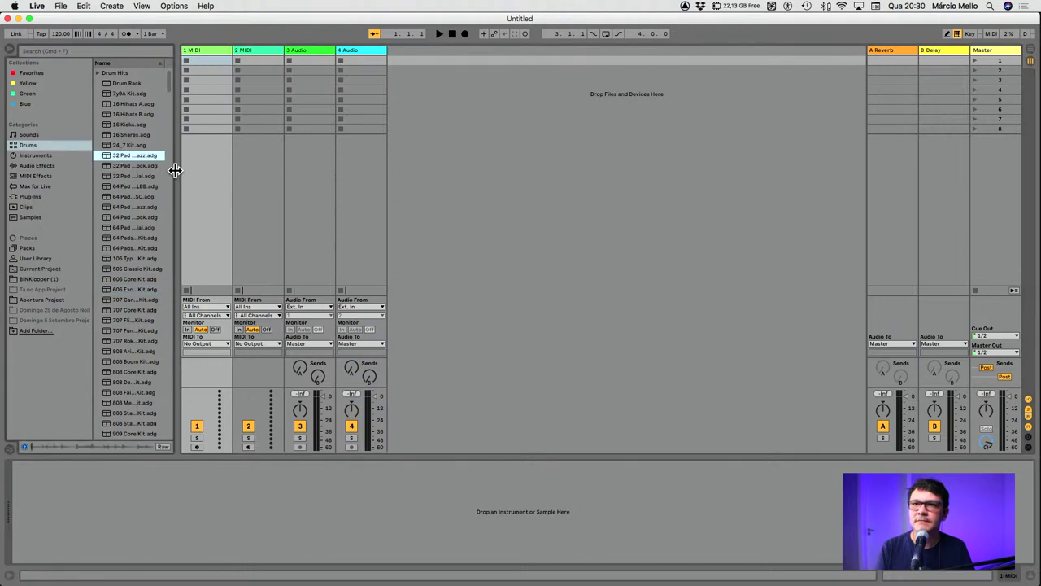
{"action": "left_click_drag", "start_coordinate": [175, 166], "coordinate": [284, 162]}
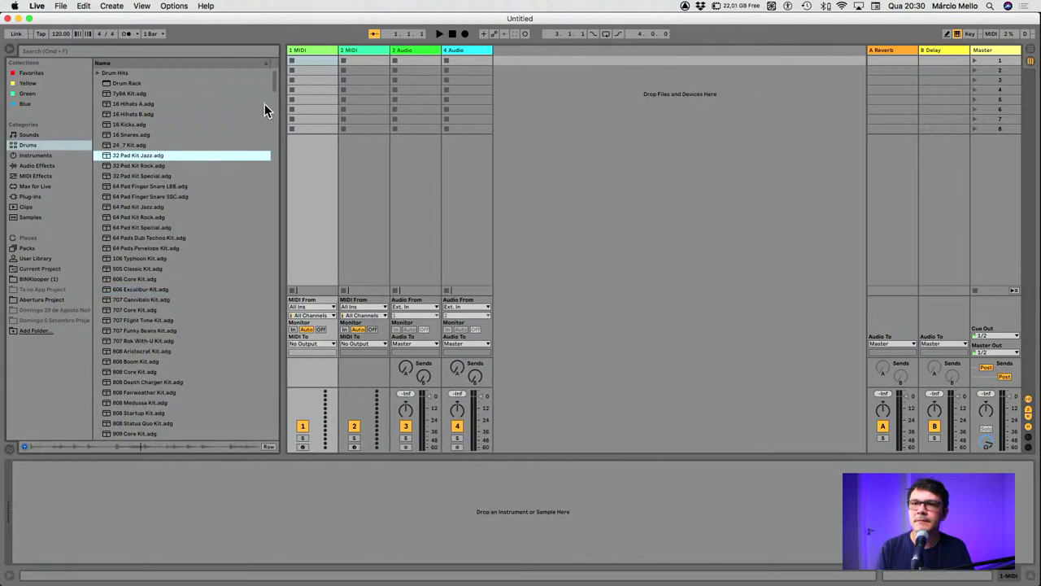
{"action": "left_click_drag", "start_coordinate": [313, 68], "coordinate": [598, 163]}
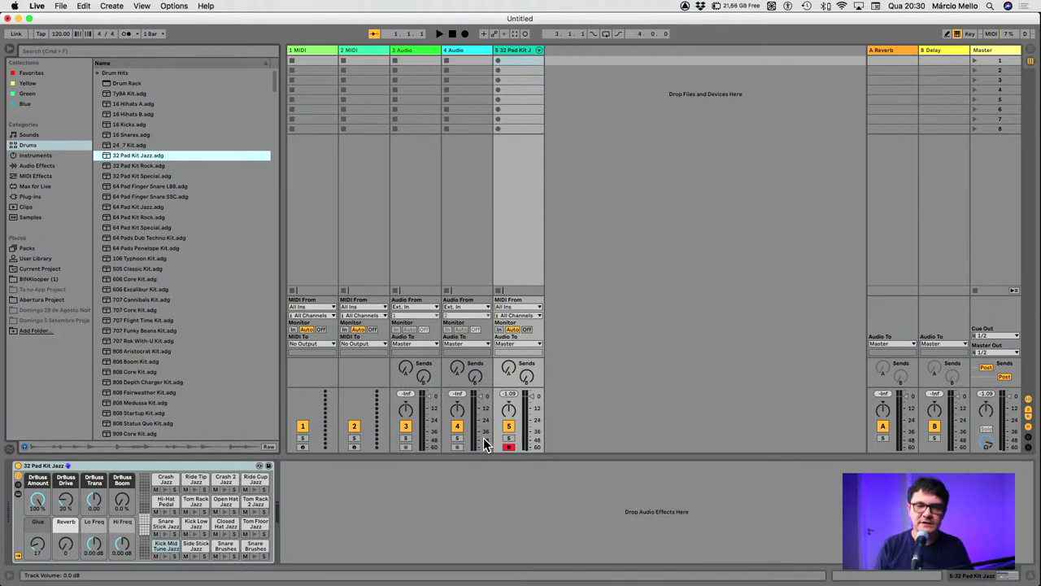
Open Live's Preferences
{"action": "left_click", "coordinate": [36, 6]}
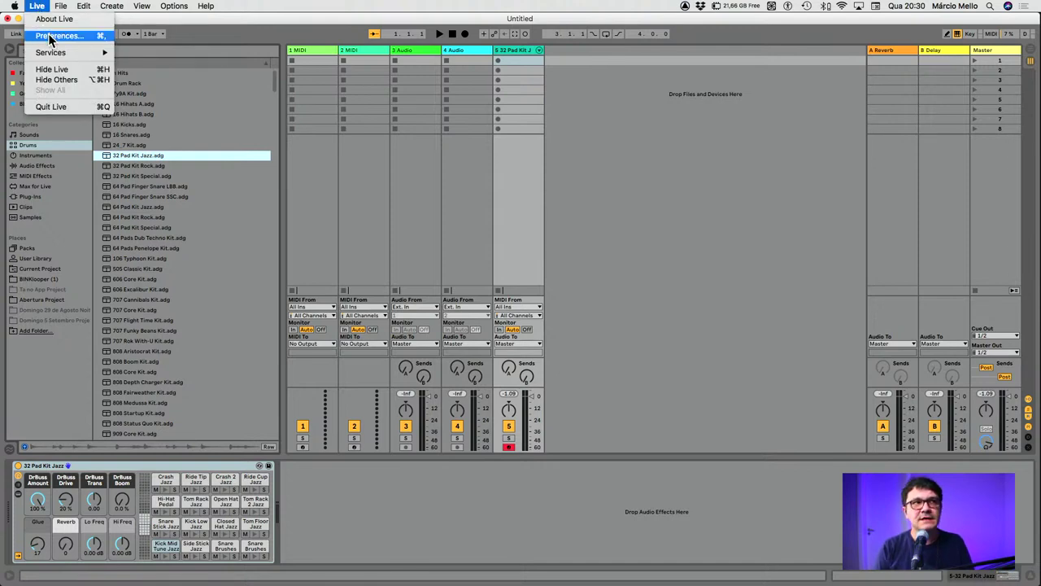
{"action": "left_click", "coordinate": [42, 7]}
{"action": "left_click", "coordinate": [42, 7]}
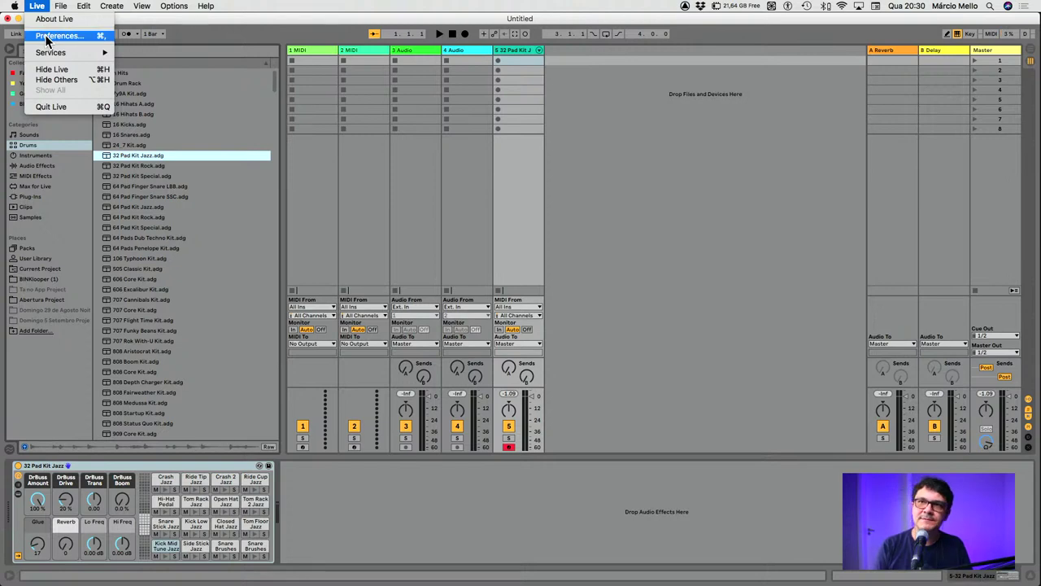
In the audio preferences, set the input device to Yamaha Steinberg FW (12 In, 12 Out) and choose a buffer size of 128 Samples
{"action": "mouse_move", "coordinate": [176, 6]}
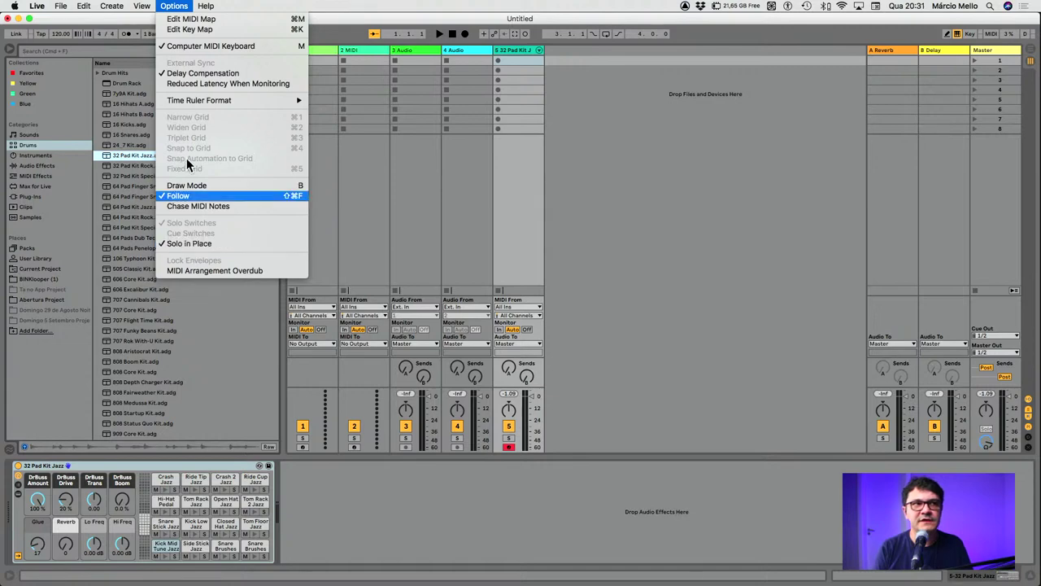
{"action": "mouse_move", "coordinate": [49, 6]}
{"action": "left_click", "coordinate": [54, 37]}
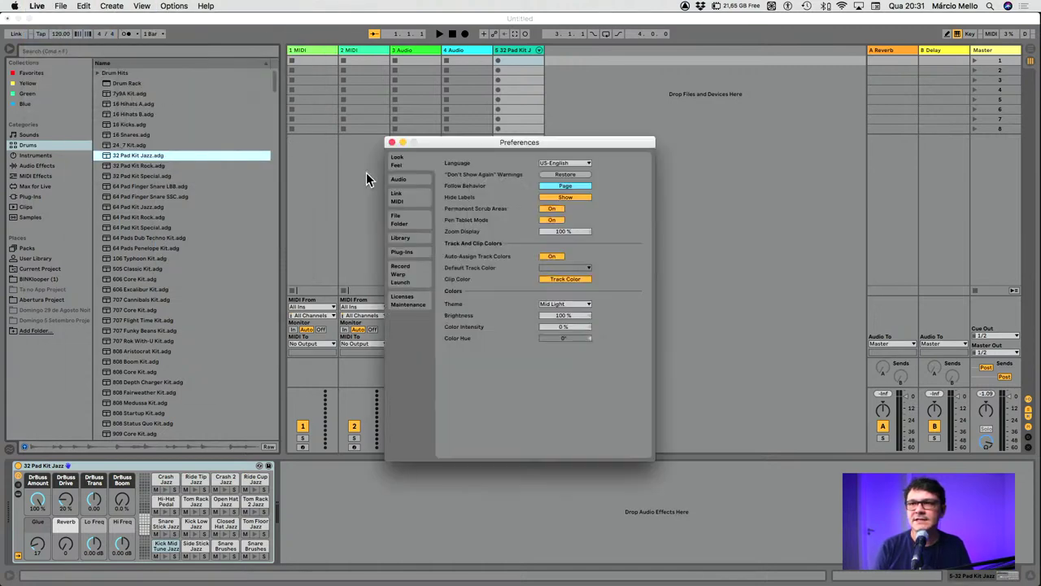
{"action": "left_click", "coordinate": [415, 182]}
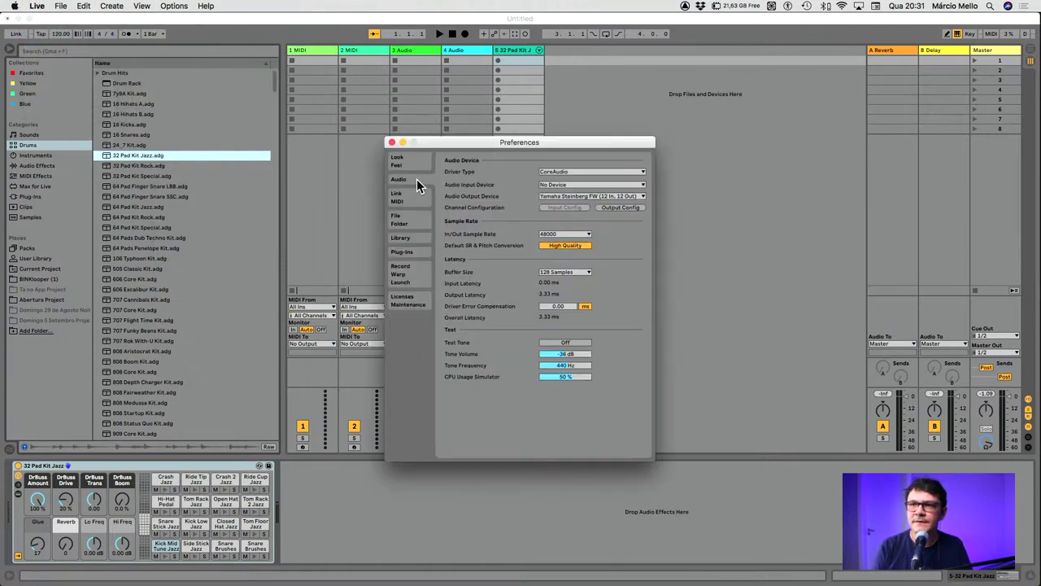
{"action": "left_click", "coordinate": [575, 186]}
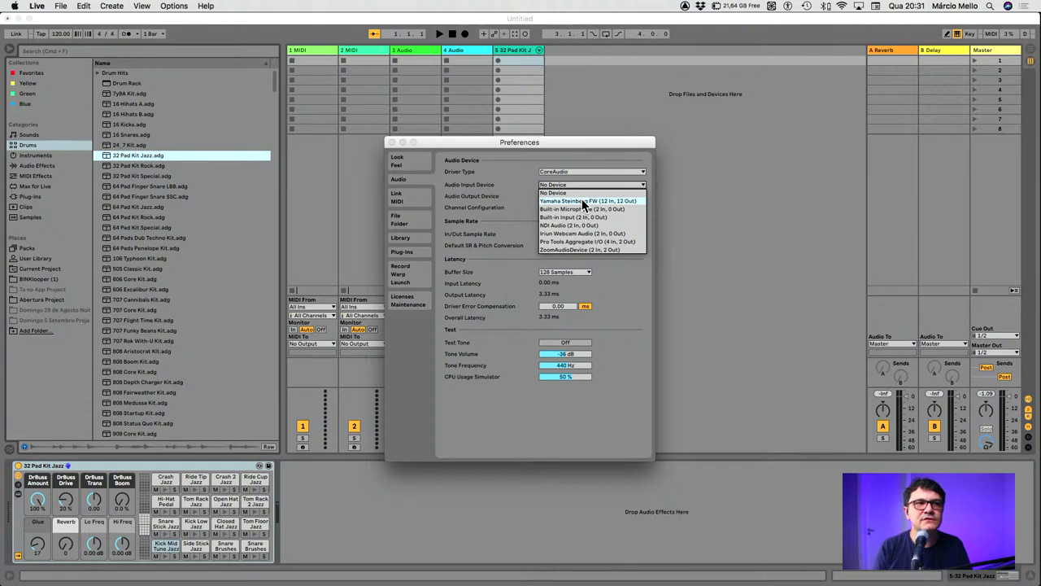
{"action": "left_click", "coordinate": [582, 200]}
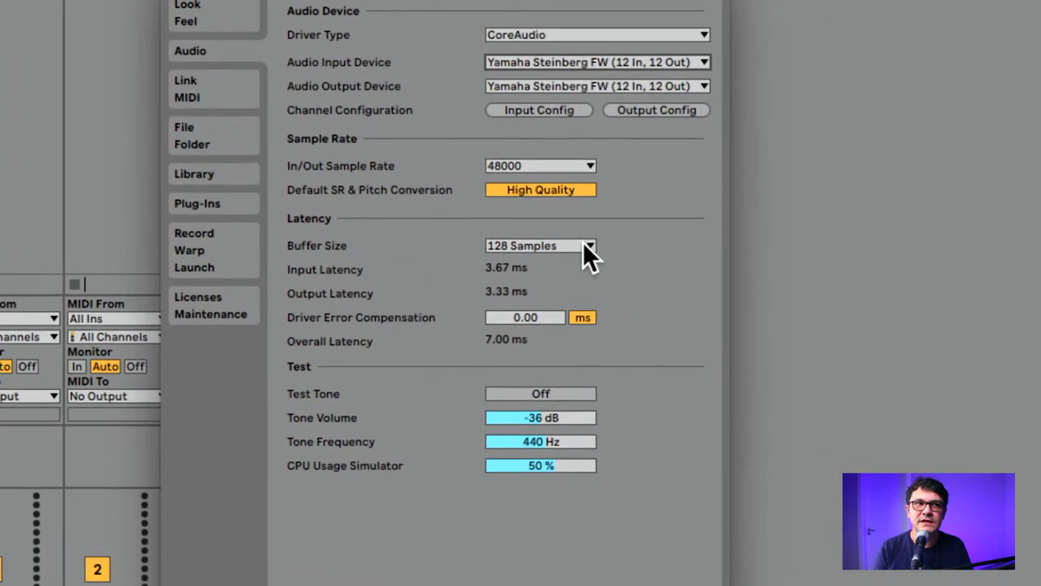
{"action": "left_click", "coordinate": [583, 242]}
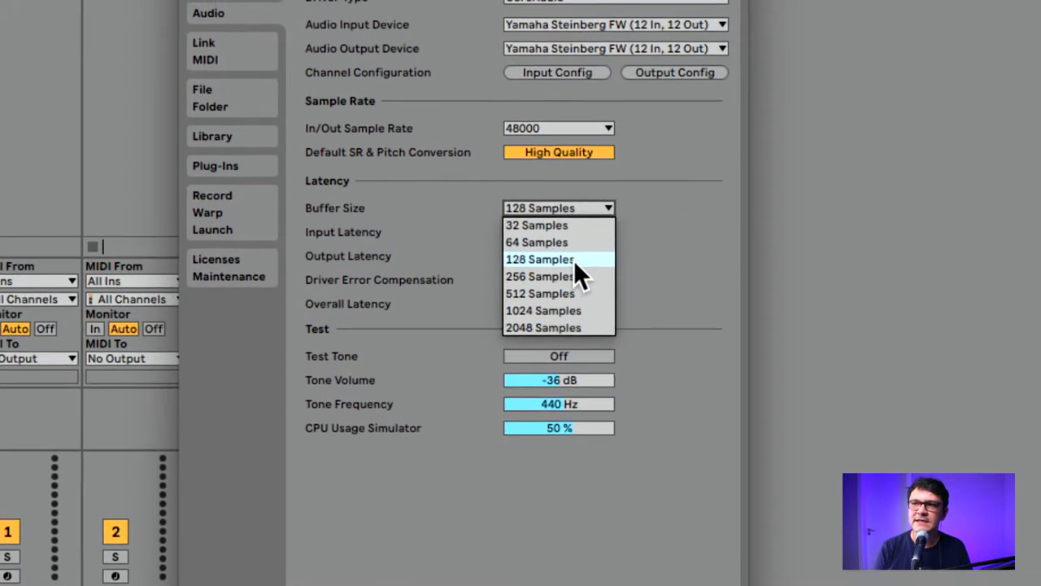
{"action": "left_click", "coordinate": [574, 260]}
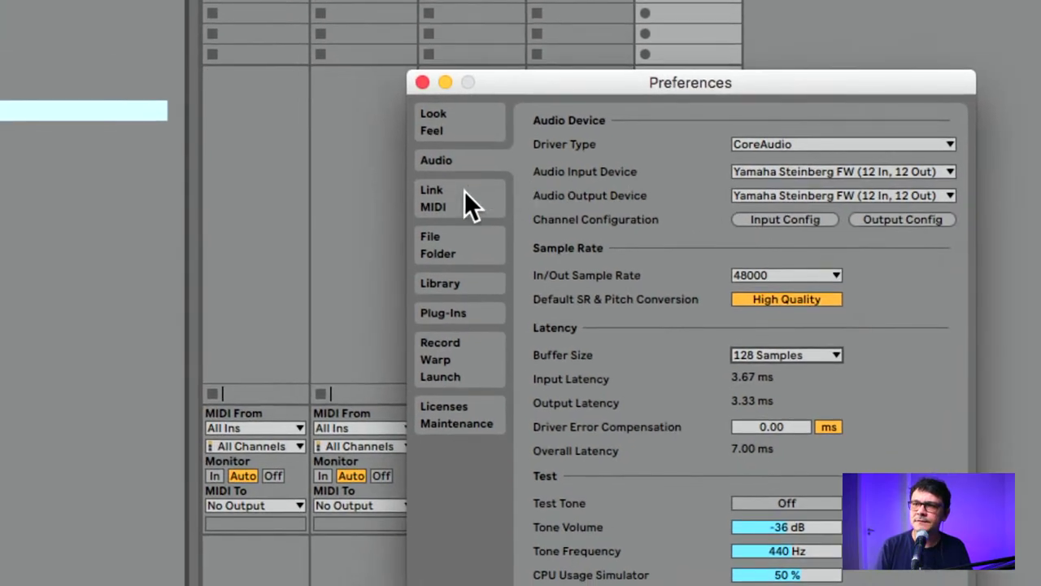
Set control surfaces 1 and 2 to None in the MIDI preferences, and review the Record Warp Launch settings before closing the preferences
{"action": "left_click", "coordinate": [466, 195]}
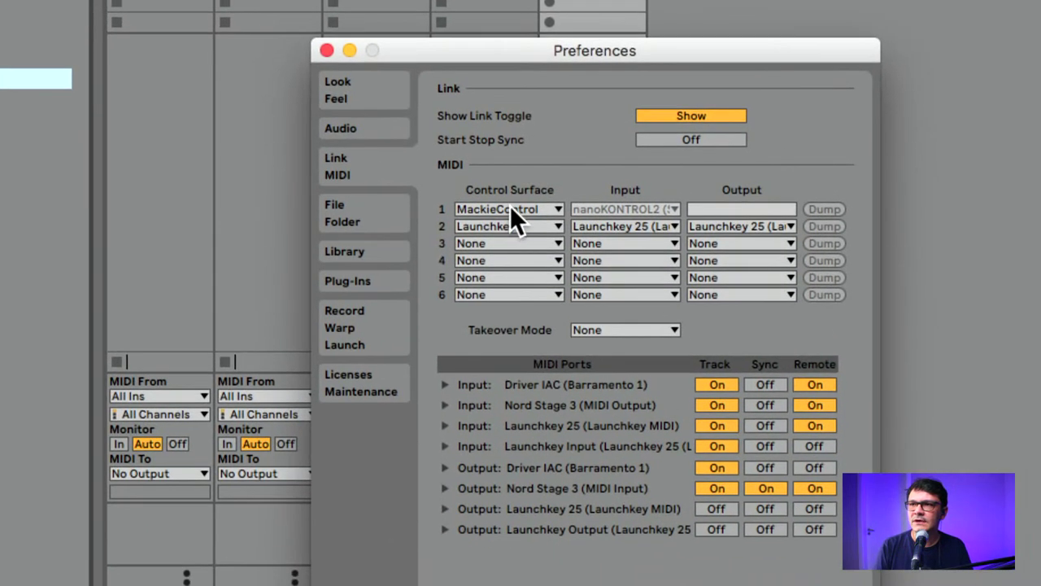
{"action": "left_click", "coordinate": [510, 209]}
{"action": "scroll", "coordinate": [512, 213], "scroll_direction": "up", "scroll_amount": 10}
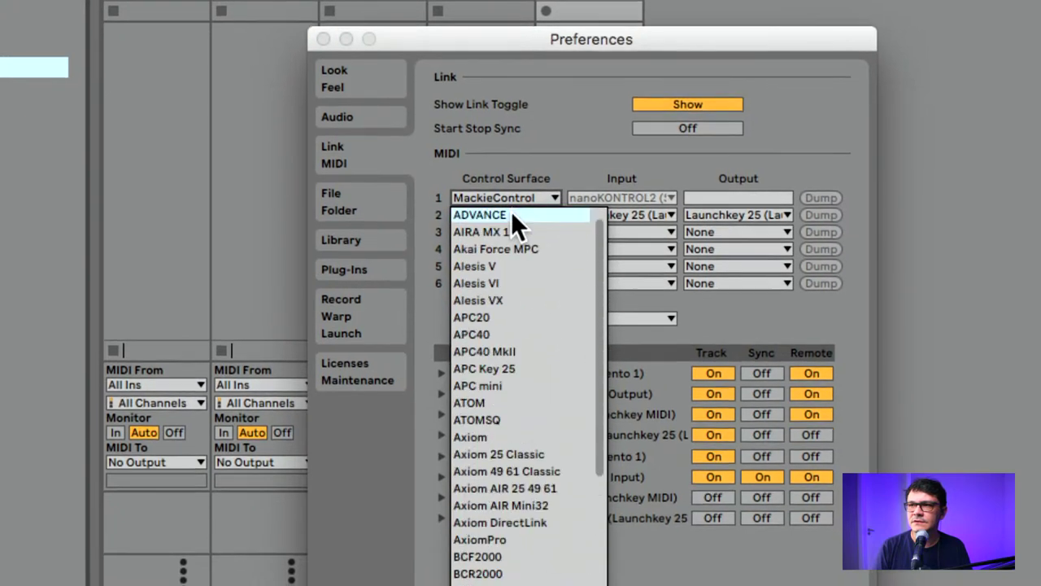
{"action": "left_click", "coordinate": [511, 213]}
{"action": "left_click", "coordinate": [507, 213]}
{"action": "scroll", "coordinate": [510, 220], "scroll_direction": "up", "scroll_amount": 10}
{"action": "left_click", "coordinate": [508, 210]}
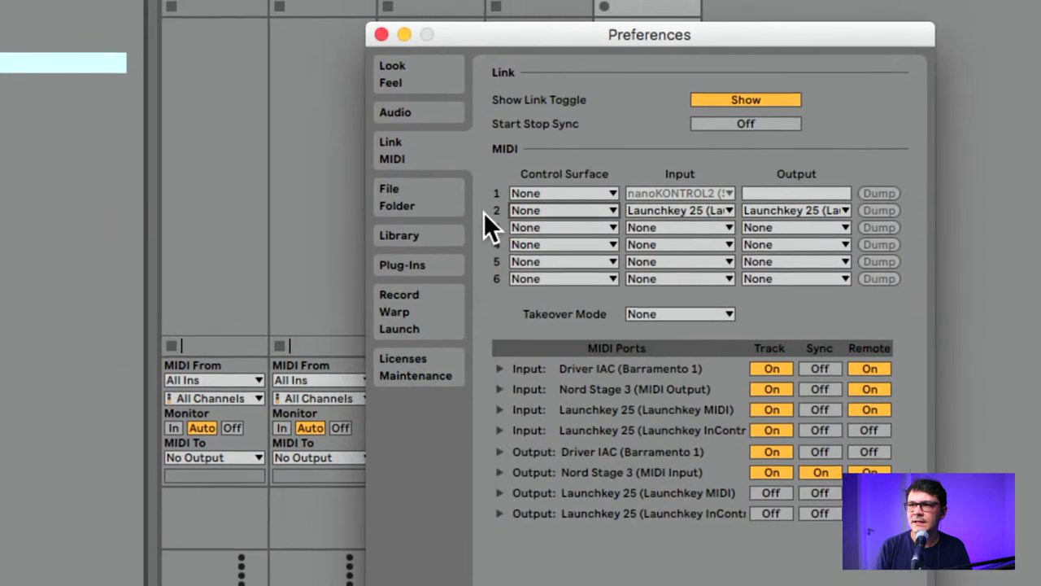
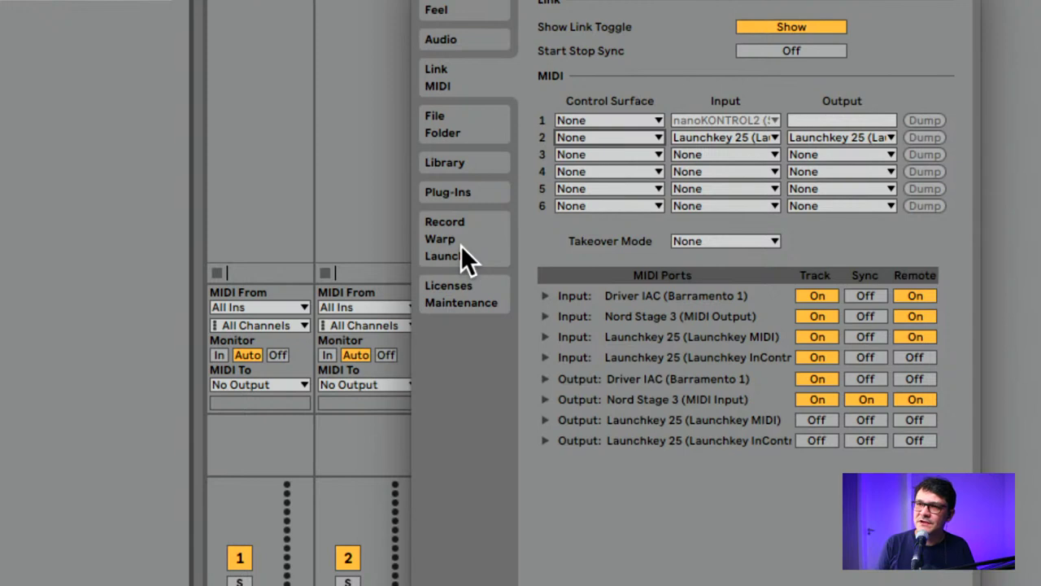
{"action": "left_click", "coordinate": [460, 245]}
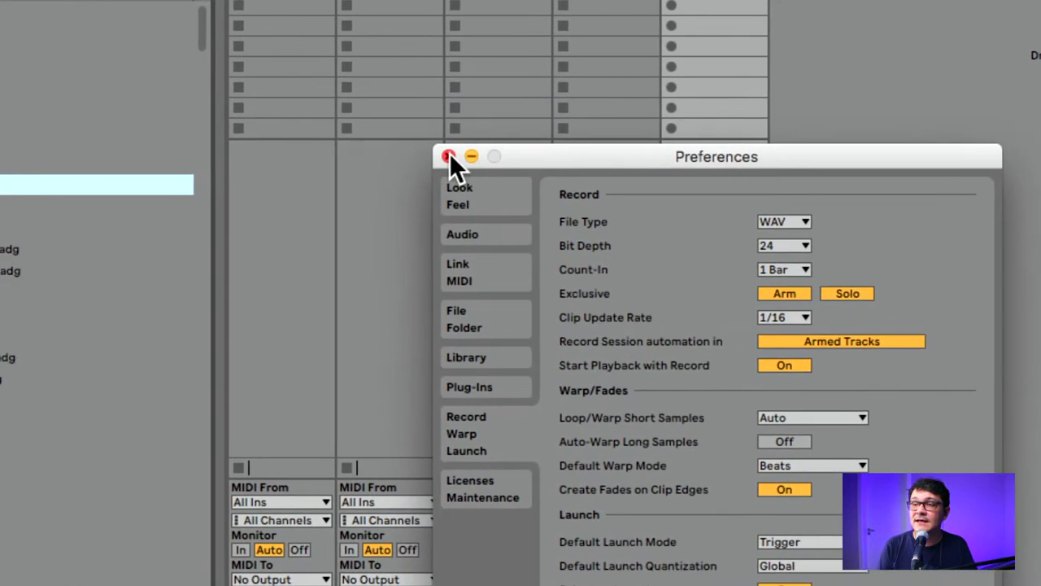
{"action": "left_click", "coordinate": [394, 158]}
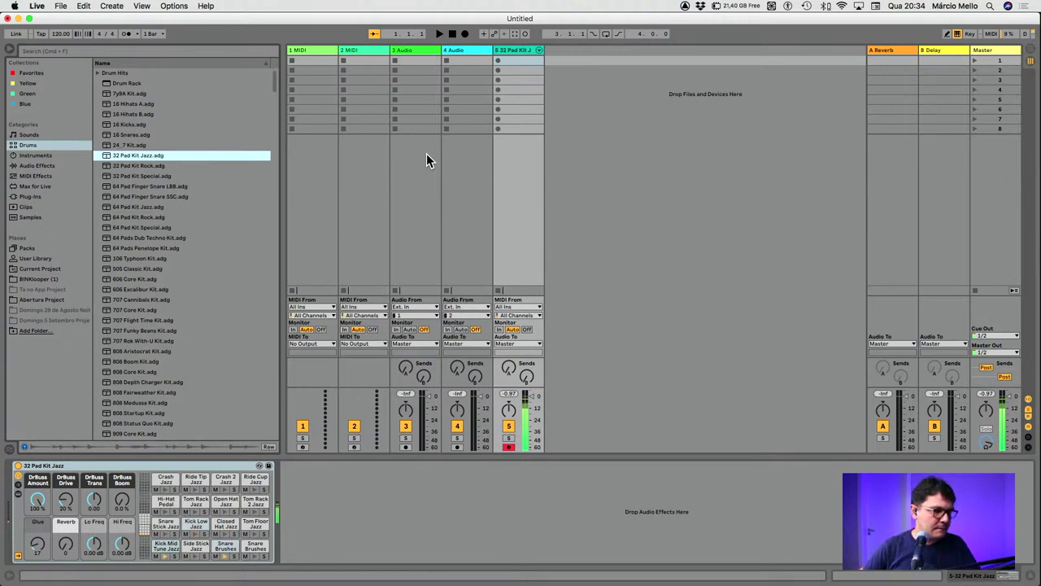
Delete the two empty MIDI tracks and two empty audio tracks, keeping only the 32 Pad Kit Jazz track
{"action": "left_click", "coordinate": [456, 54]}
{"action": "left_click", "coordinate": [328, 49]}
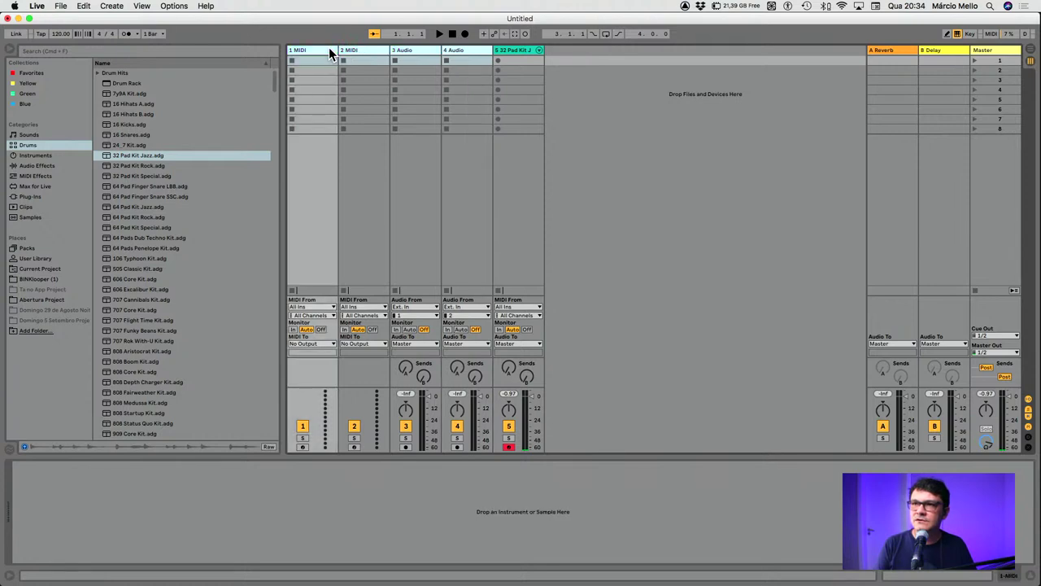
{"action": "key", "text": "Delete"}
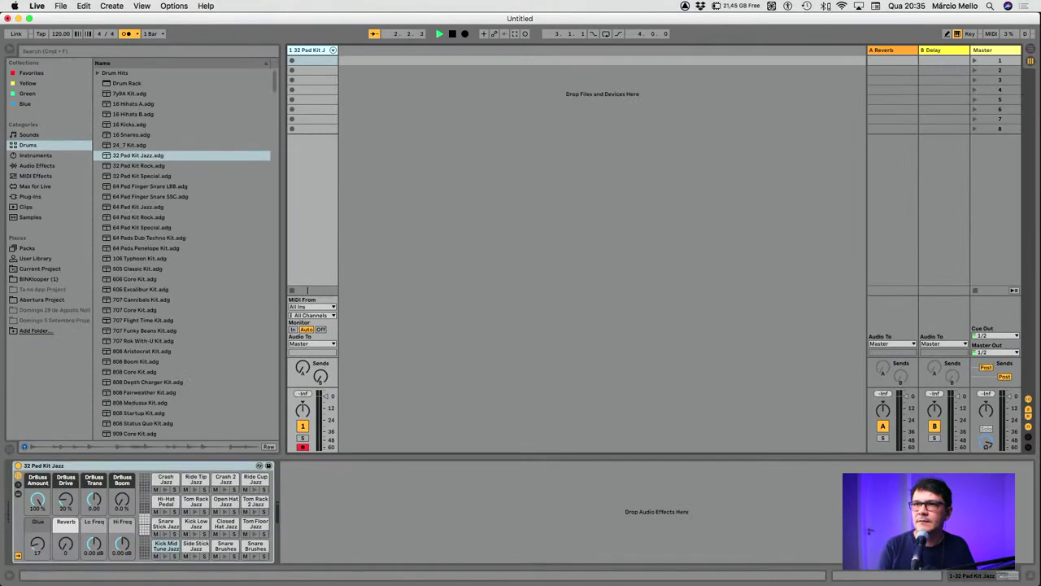
Toggle the metronome off and back on, and lower the Master track's cue volume during playback
{"action": "left_click", "coordinate": [126, 35]}
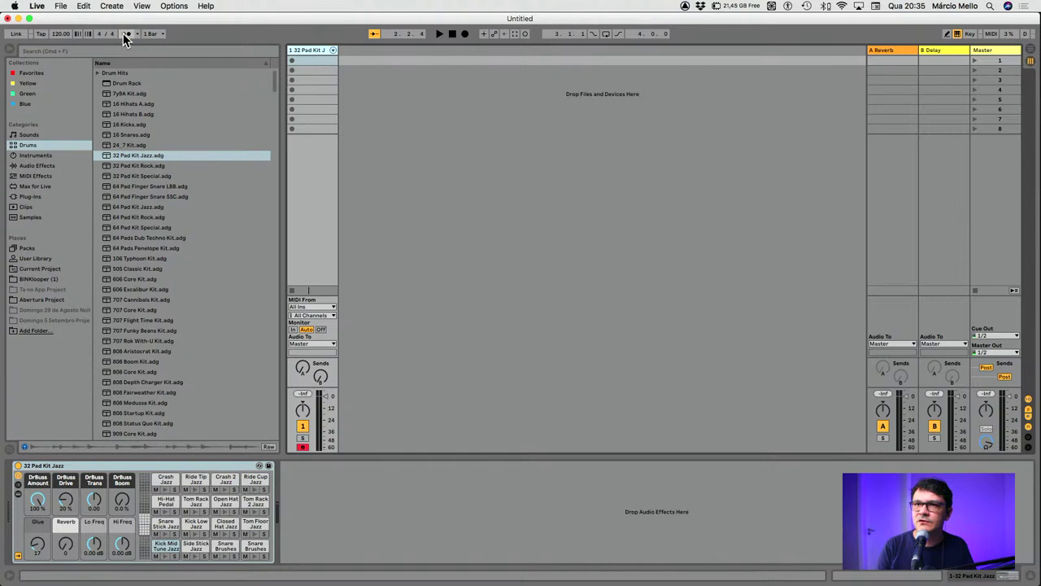
{"action": "left_click", "coordinate": [126, 35]}
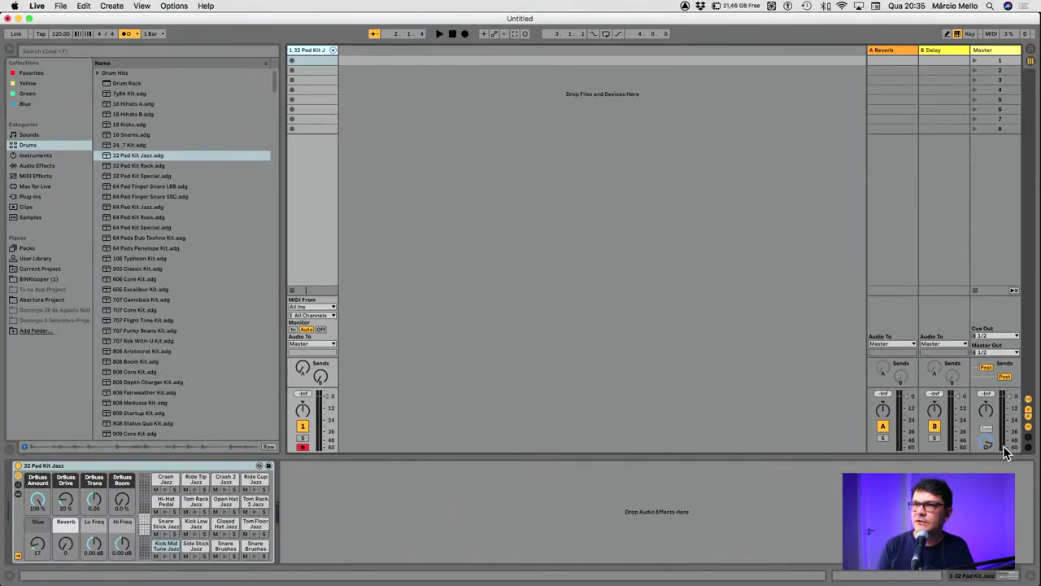
{"action": "key", "text": "space"}
{"action": "mouse_move", "coordinate": [989, 442]}
{"action": "left_mouse_down"}
{"action": "mouse_move", "coordinate": [989, 469]}
{"action": "mouse_move", "coordinate": [987, 454]}
{"action": "left_mouse_up"}
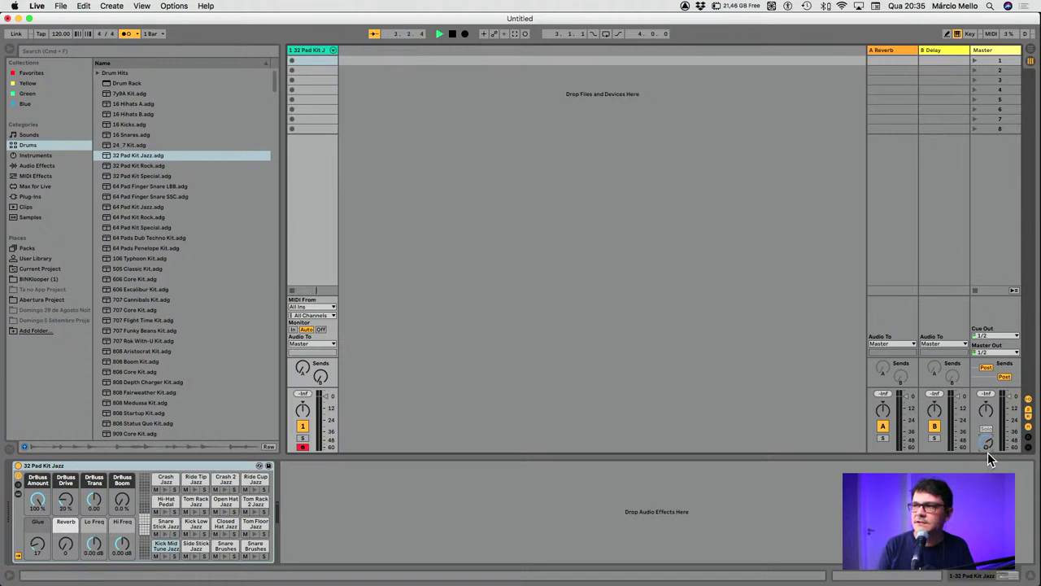
{"action": "key", "text": "space"}
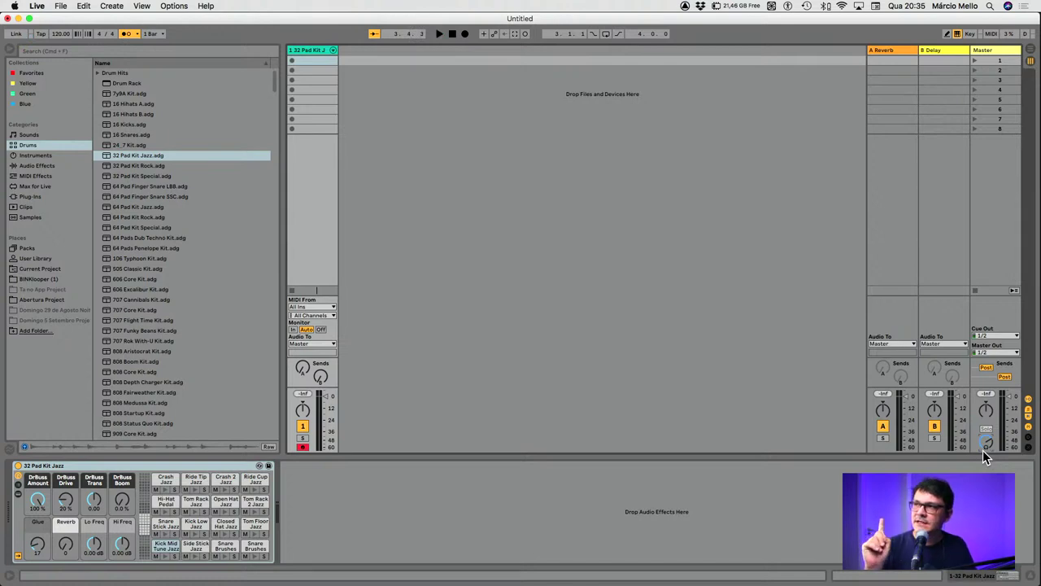
Compare the Arrangement and Session views by switching between them, ending in Session view
{"action": "key", "text": "Tab"}
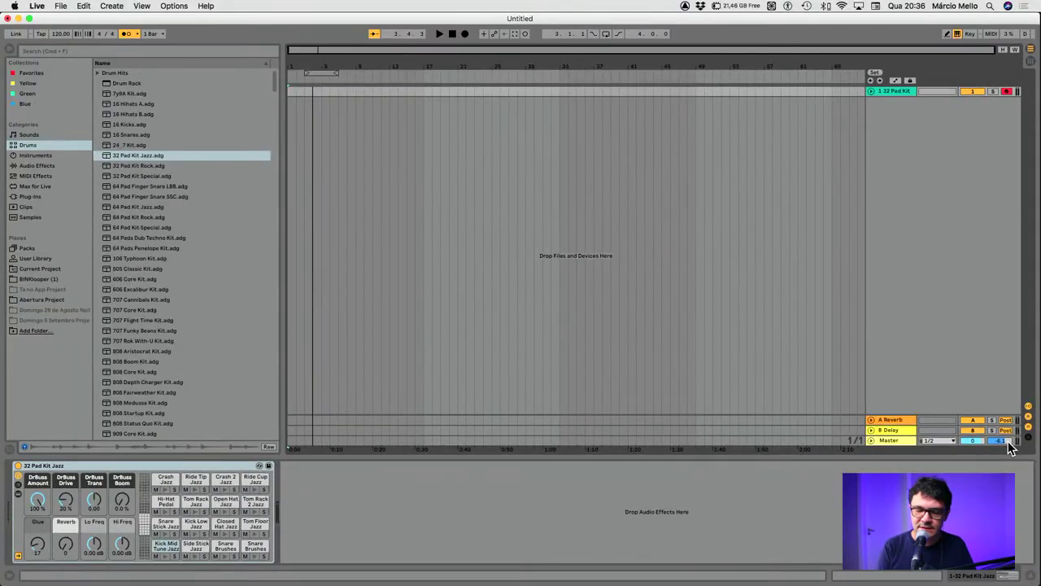
{"action": "key", "text": "Tab"}
{"action": "key", "text": "Tab"}
{"action": "key", "text": "Tab"}
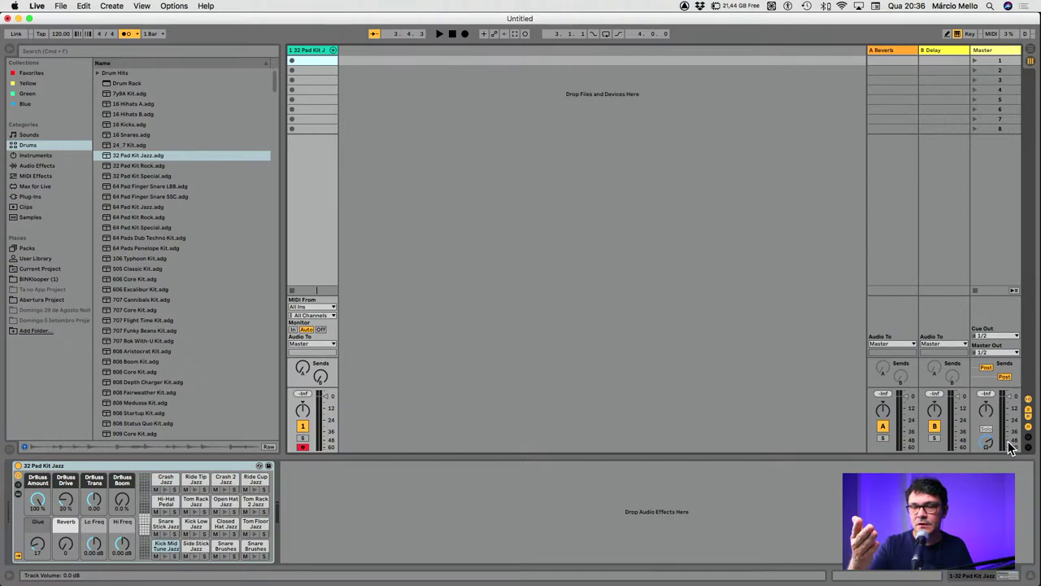
{"action": "key", "text": "Tab"}
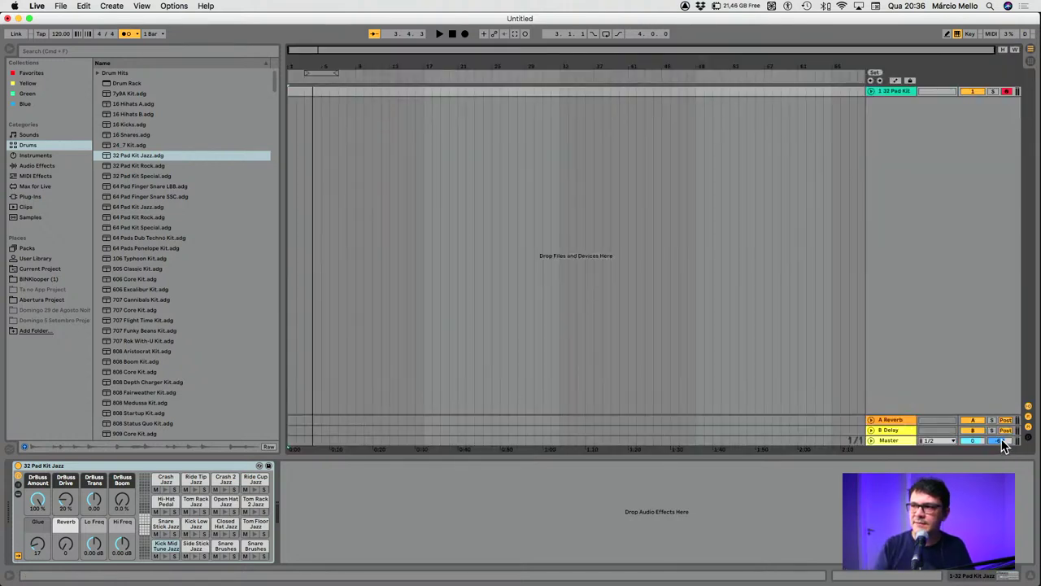
{"action": "key", "text": "Tab"}
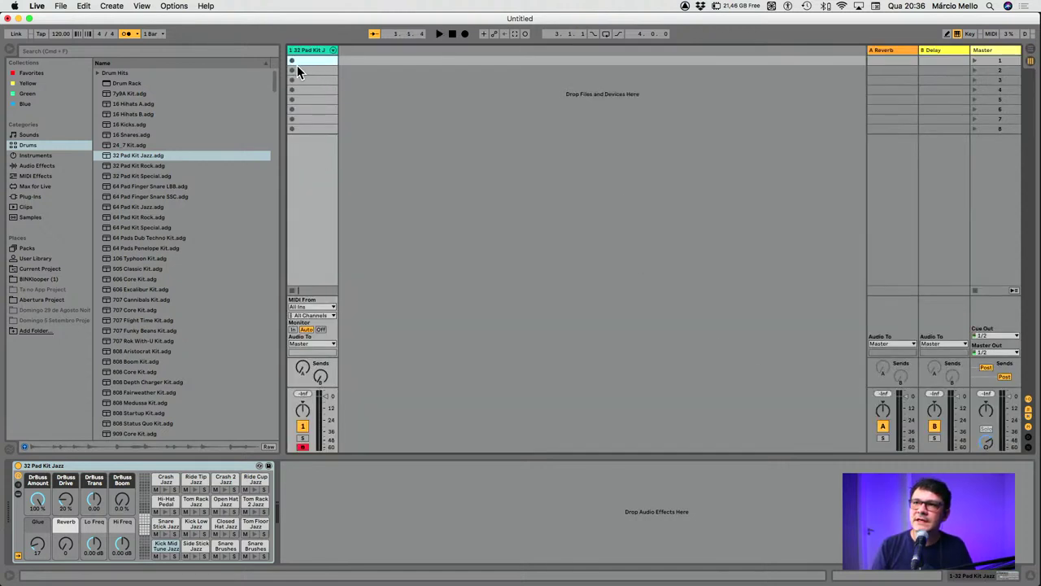
{"action": "left_click", "coordinate": [454, 35]}
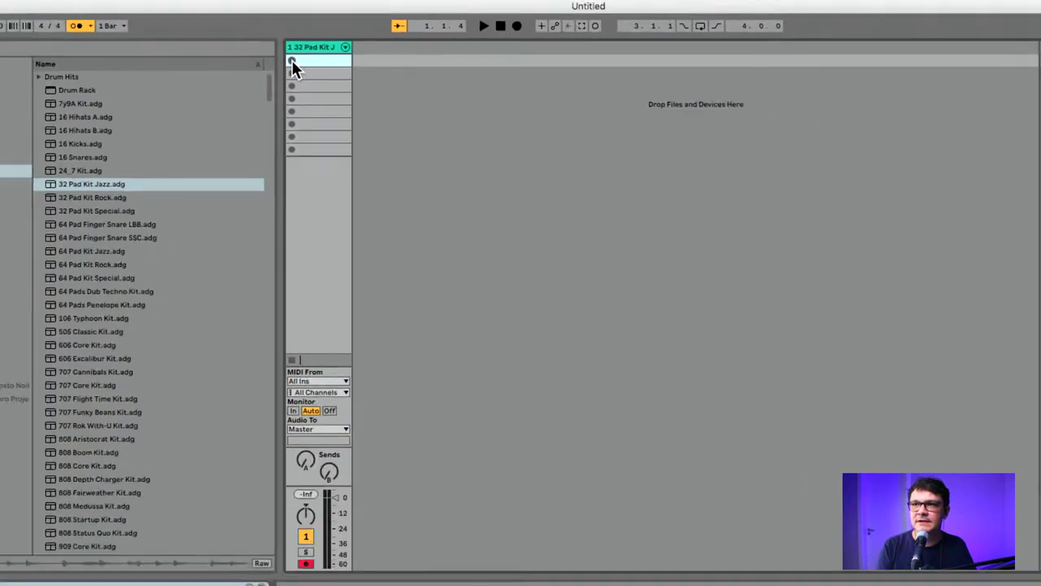
{"action": "left_click", "coordinate": [292, 61]}
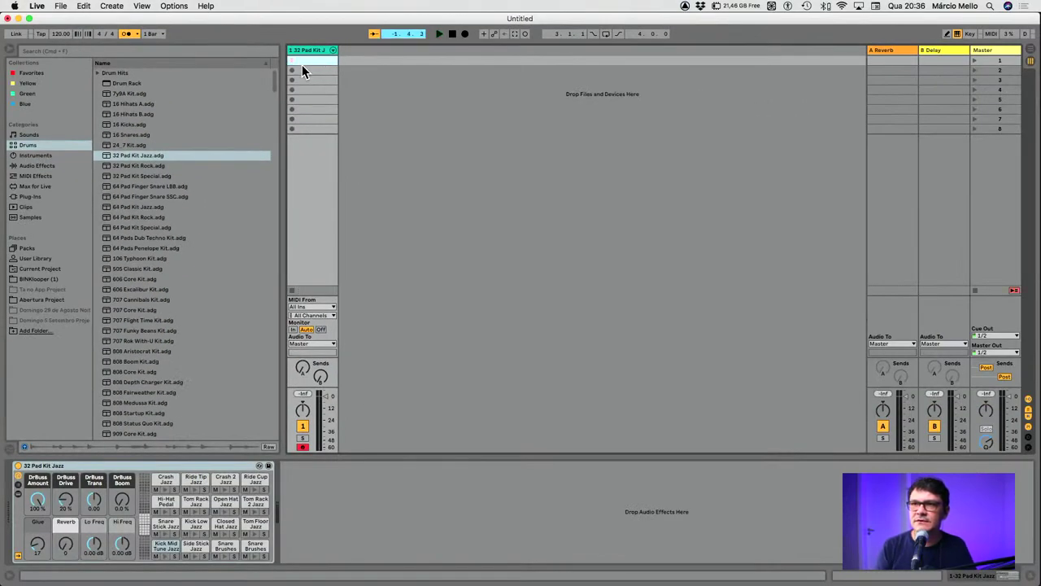
{"action": "left_click", "coordinate": [308, 61]}
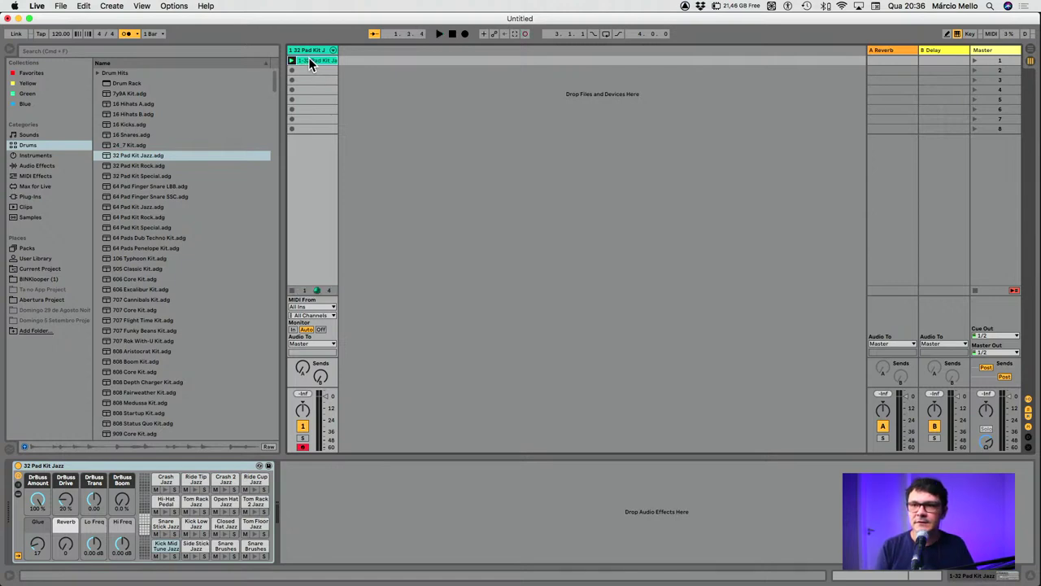
{"action": "key", "text": "Delete"}
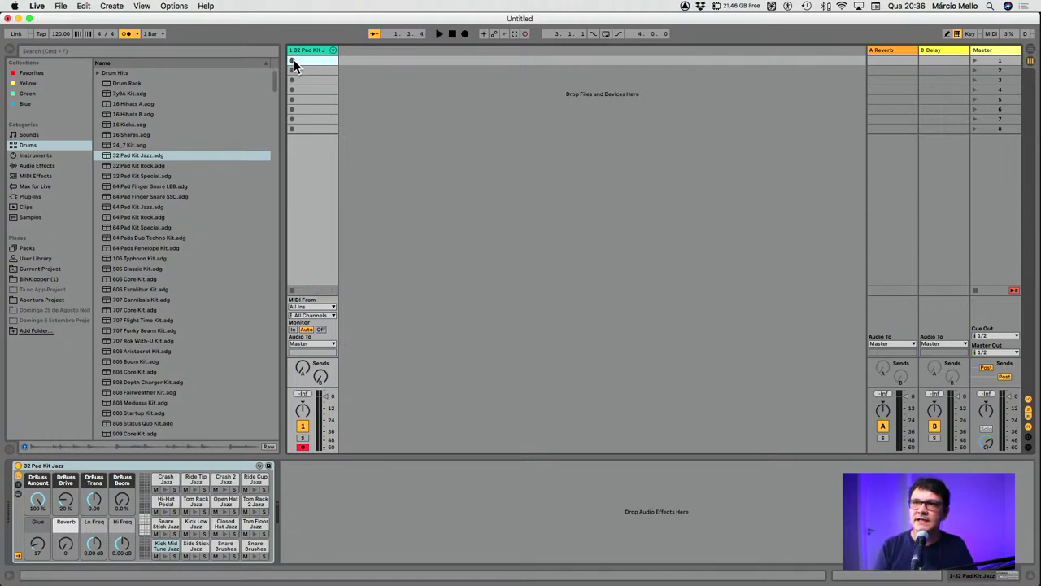
Record a drum take into the first clip slot of the 32 Pad Kit Jazz track, play it back, and delete the clip
{"action": "left_click", "coordinate": [294, 61]}
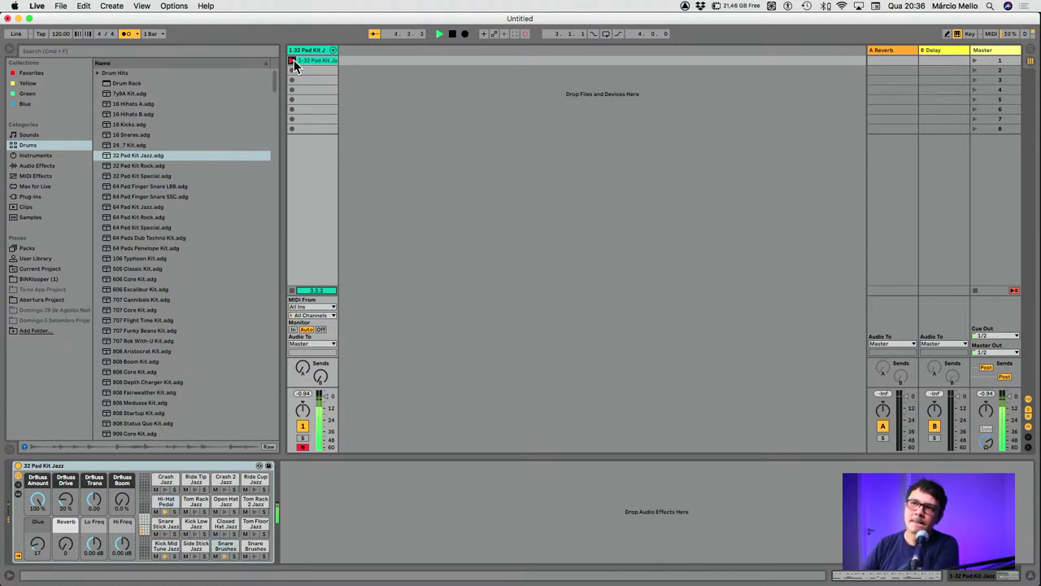
{"action": "key", "text": "space"}
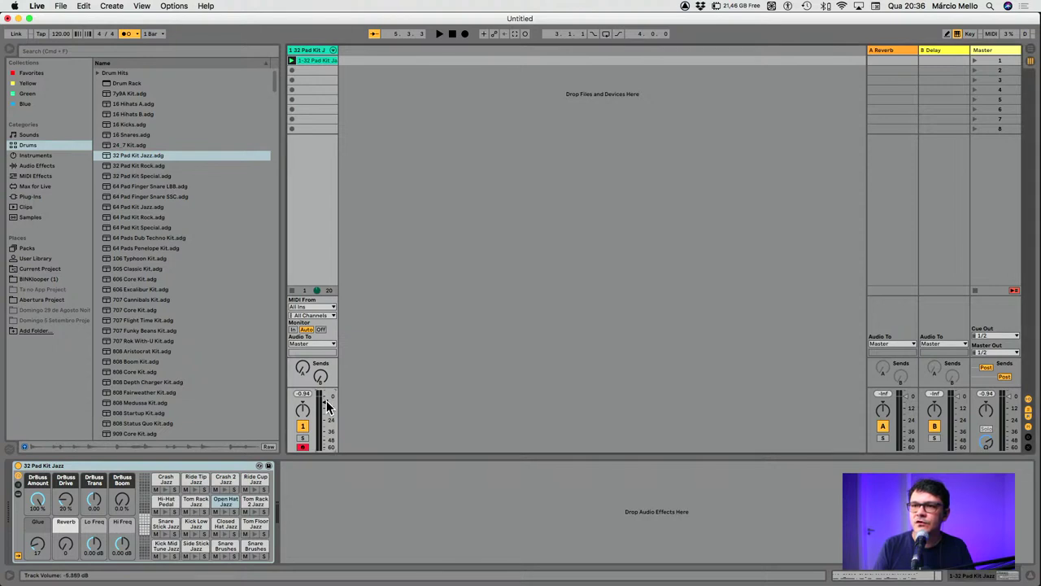
{"action": "left_click", "coordinate": [291, 61]}
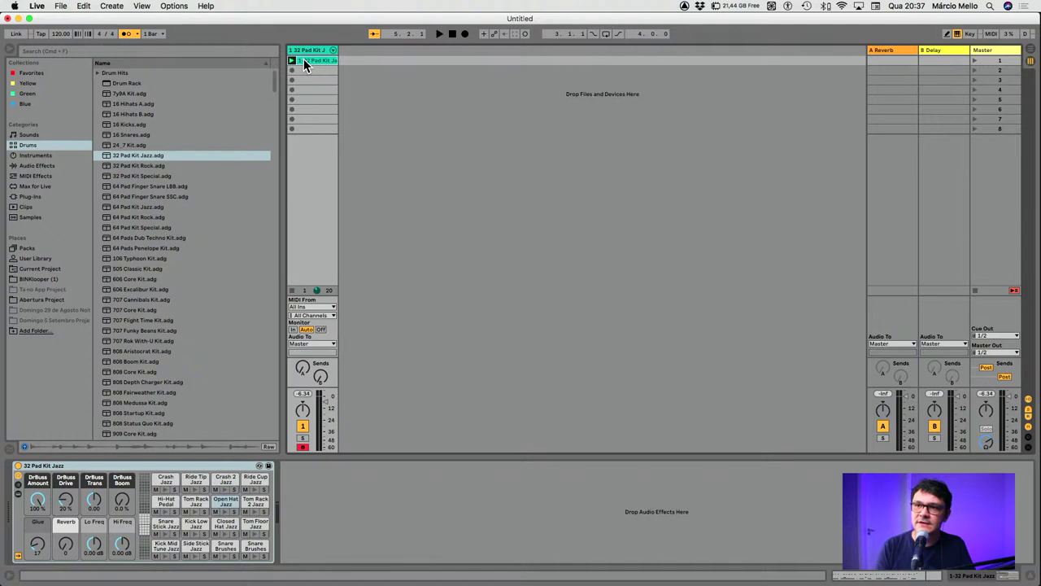
{"action": "key", "text": "Delete"}
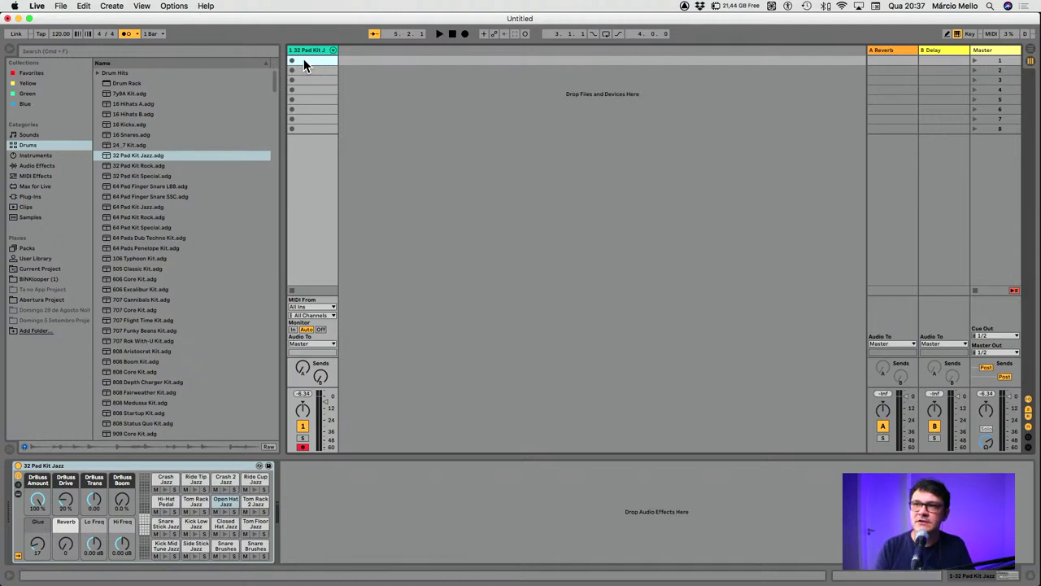
Set the record quantization to Sixteenth-Note Quantization and reopen its option list to check the selection
{"action": "left_click", "coordinate": [111, 6]}
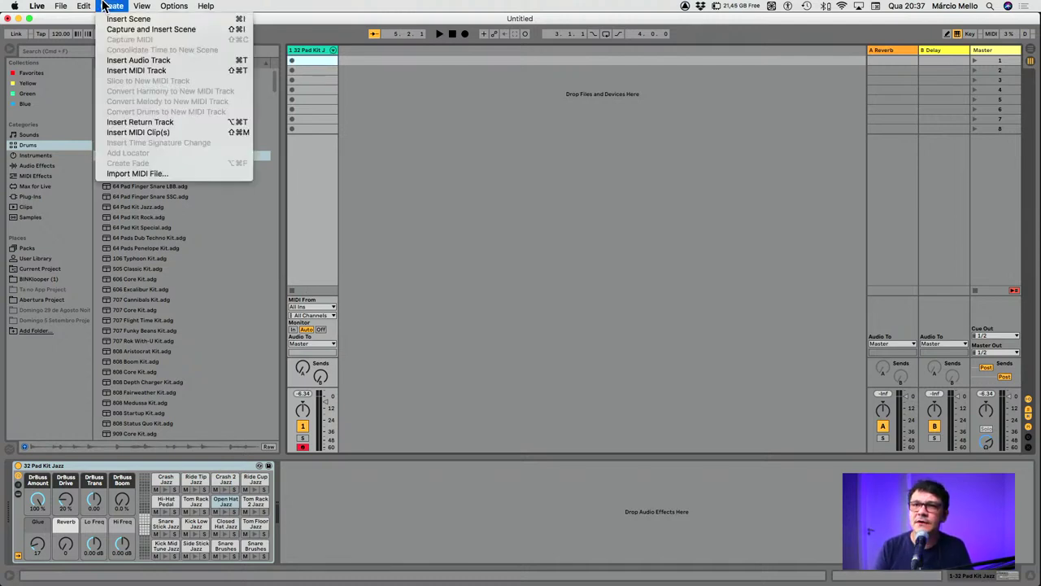
{"action": "mouse_move", "coordinate": [143, 6]}
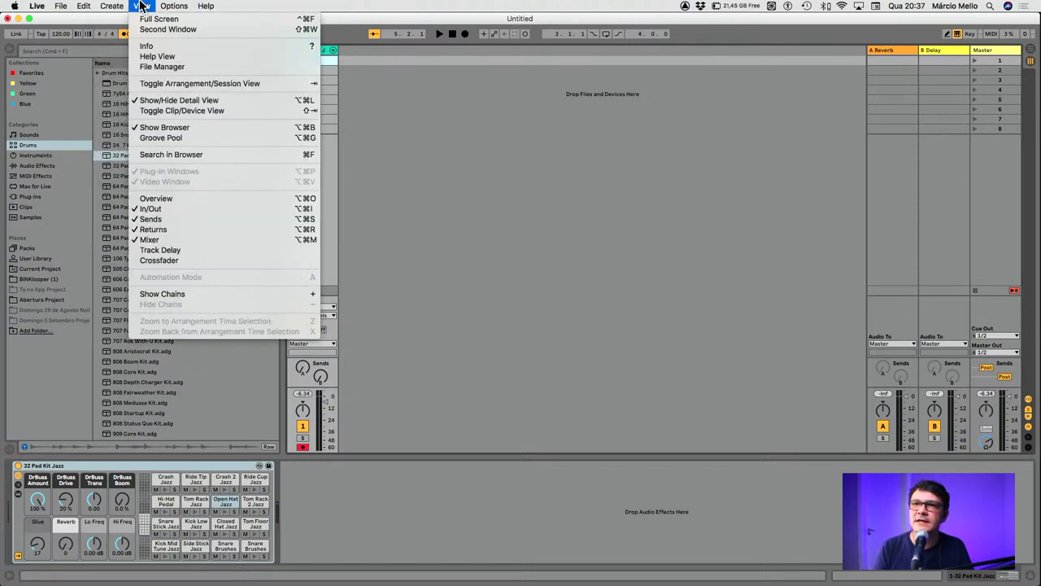
{"action": "left_click", "coordinate": [85, 6]}
{"action": "left_click", "coordinate": [85, 6]}
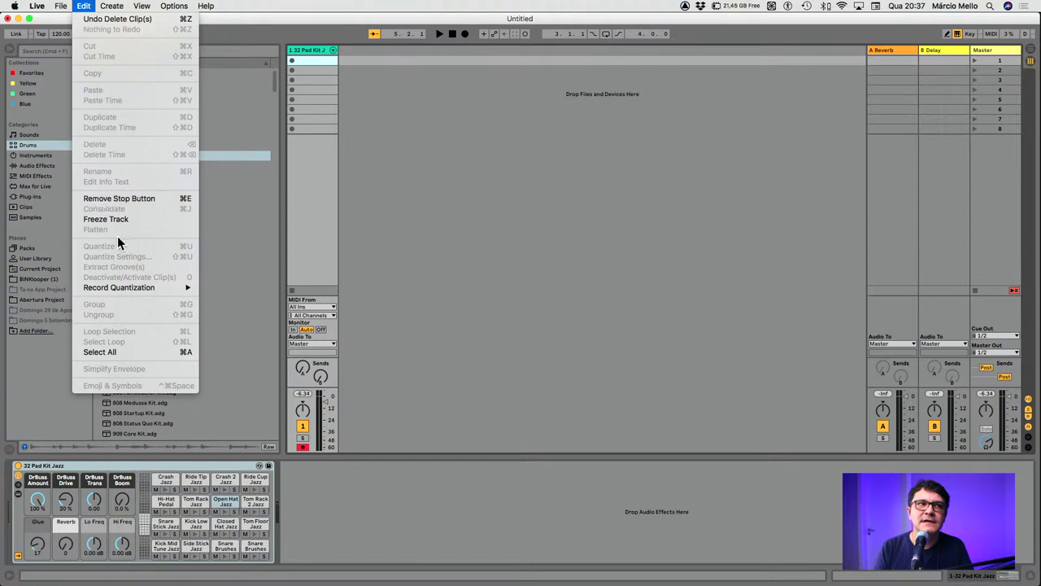
{"action": "mouse_move", "coordinate": [148, 287]}
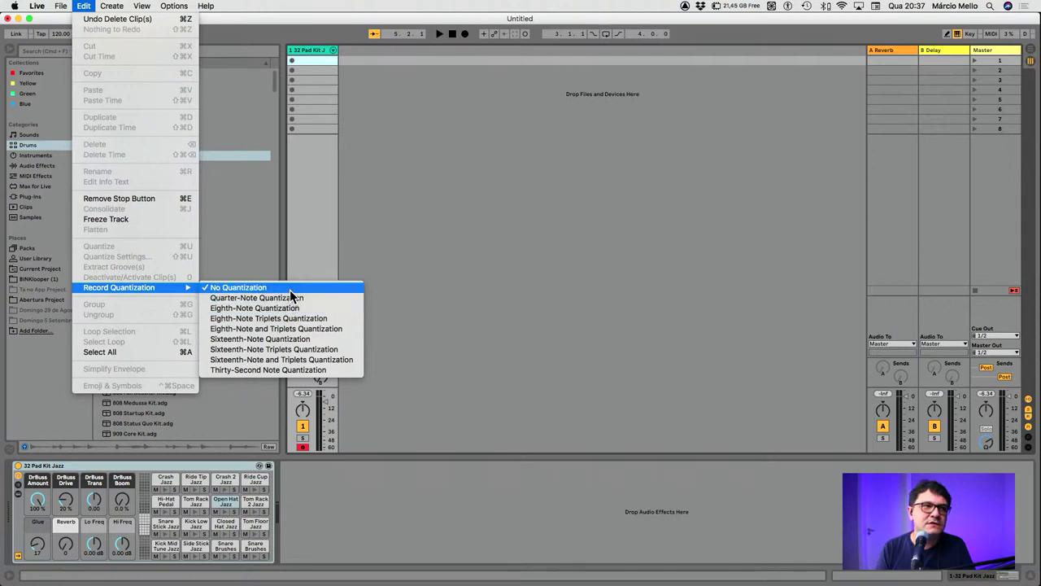
{"action": "left_click", "coordinate": [272, 334]}
{"action": "left_click", "coordinate": [113, 6]}
{"action": "mouse_move", "coordinate": [84, 6]}
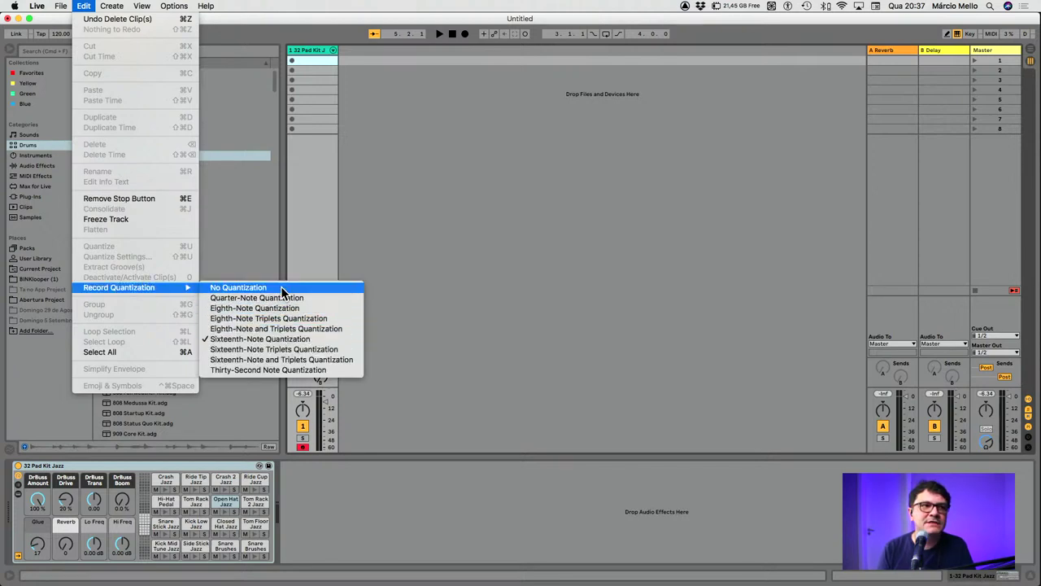
{"action": "left_click", "coordinate": [95, 6]}
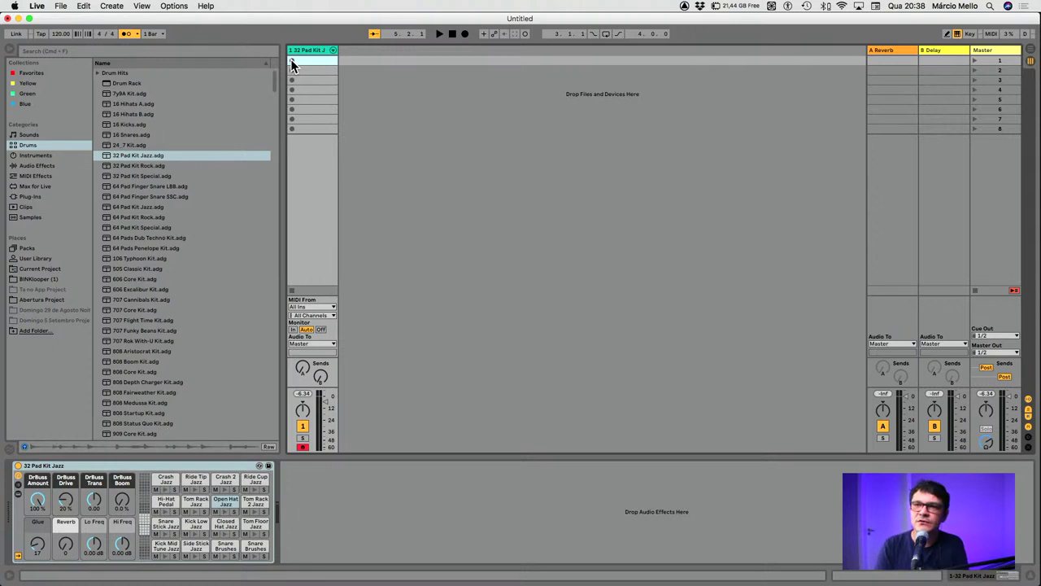
Record and play back a drum take in the first clip slot of the 32 Pad Kit Jazz track, and delete the clip
{"action": "left_click", "coordinate": [111, 6]}
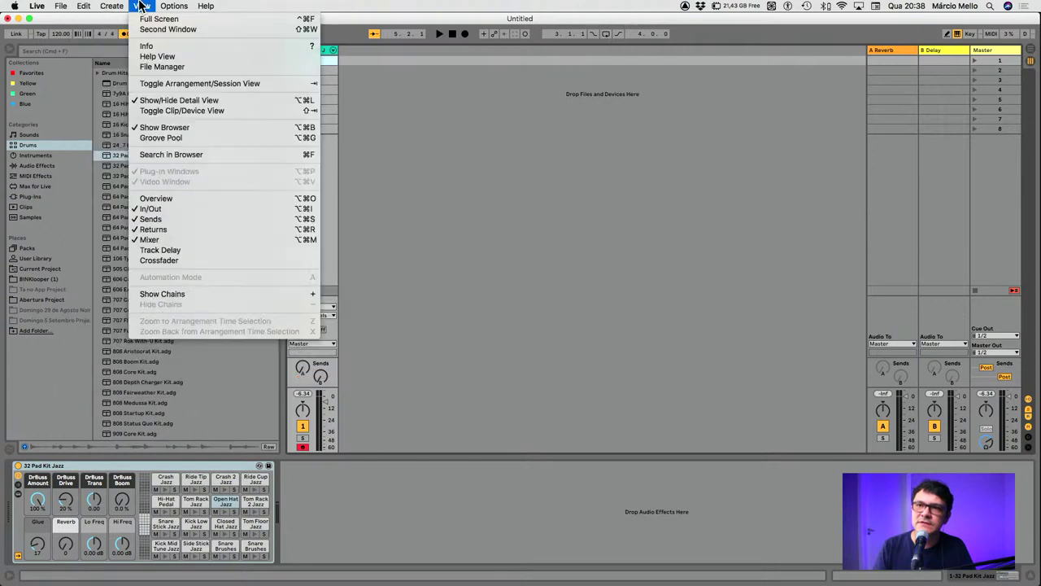
{"action": "left_click", "coordinate": [149, 6]}
{"action": "left_click", "coordinate": [291, 62]}
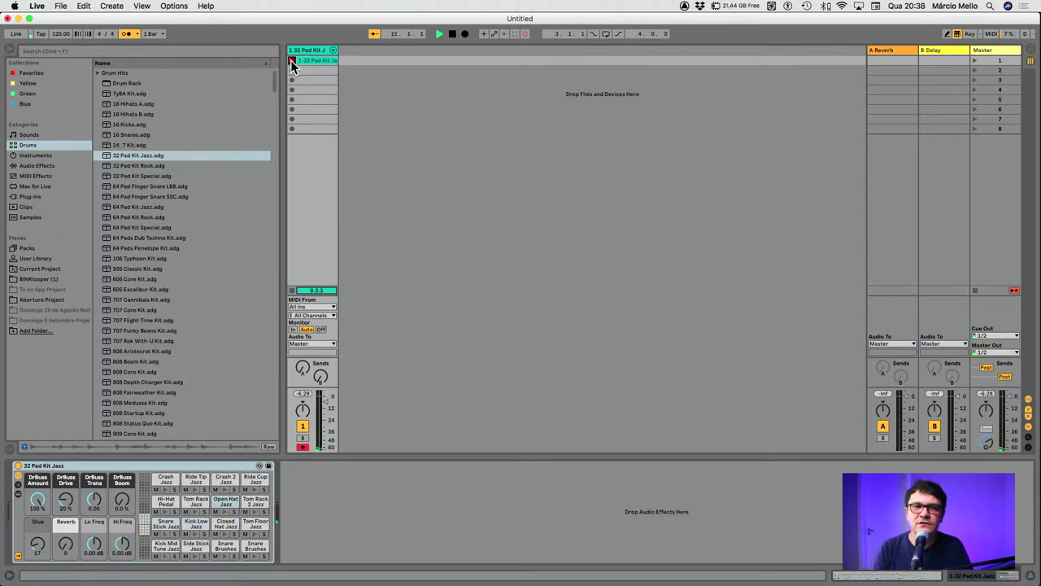
{"action": "key", "text": "space"}
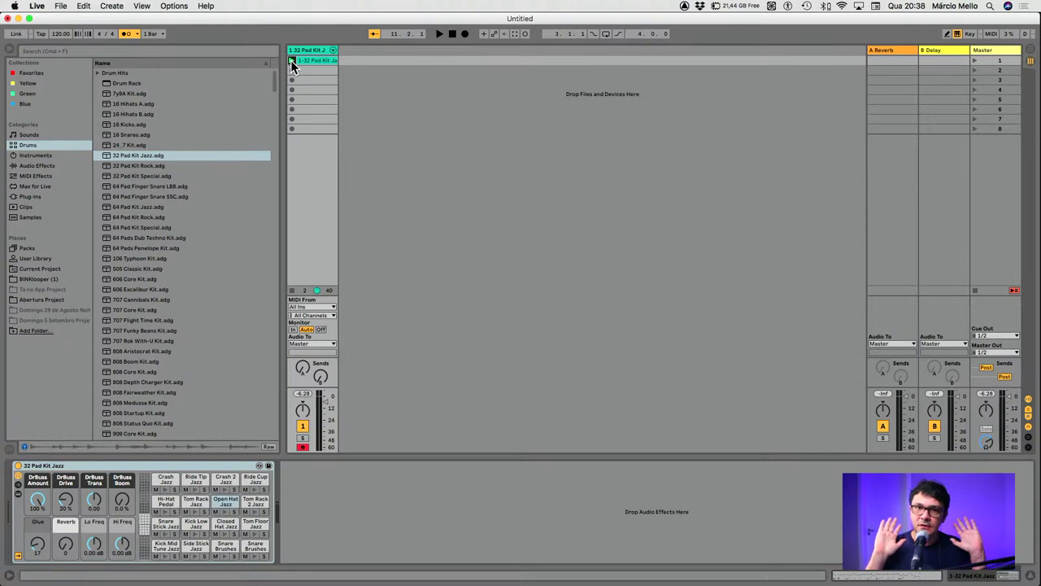
{"action": "left_click", "coordinate": [292, 62]}
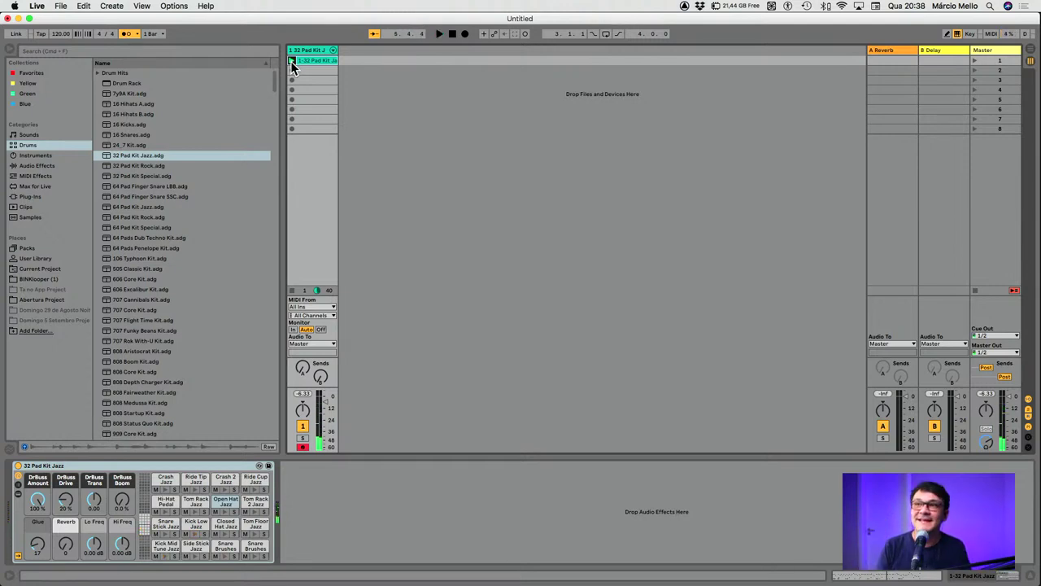
{"action": "key", "text": "Delete"}
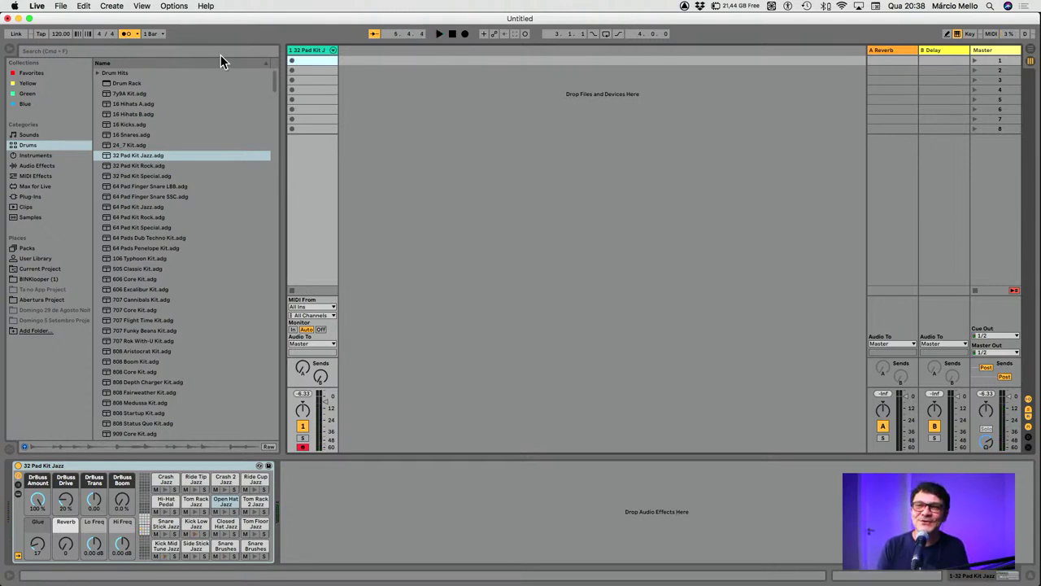
Change the record quantization to Eighth-Note Triplets Quantization
{"action": "left_click", "coordinate": [85, 5]}
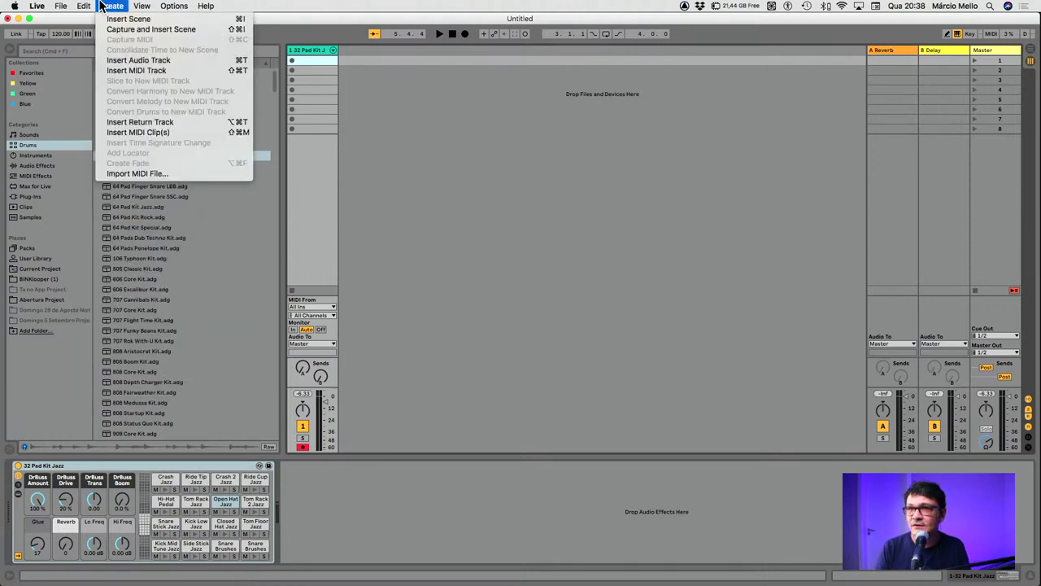
{"action": "left_click", "coordinate": [85, 6]}
{"action": "left_click", "coordinate": [113, 6]}
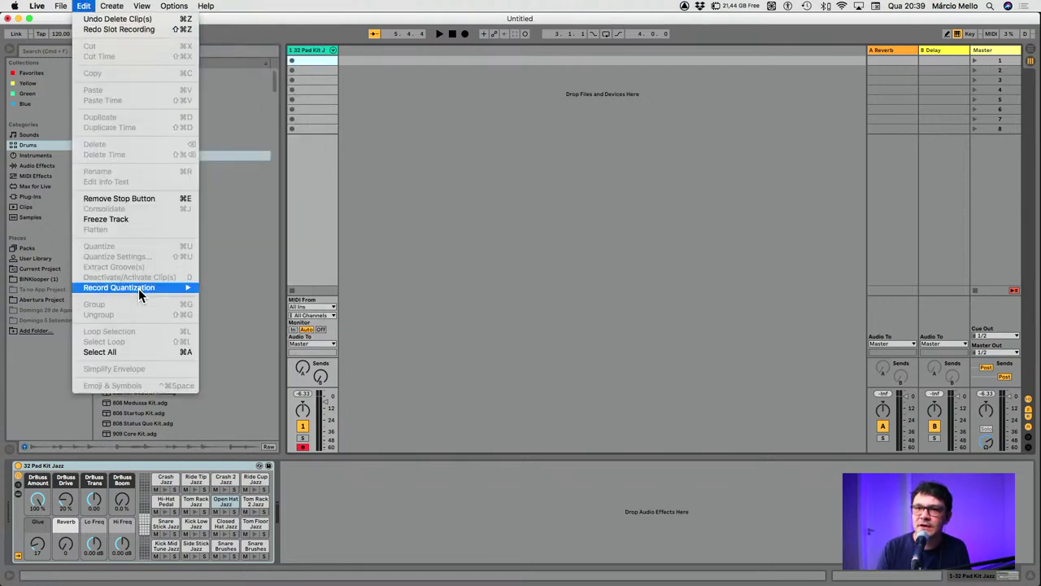
{"action": "mouse_move", "coordinate": [139, 288]}
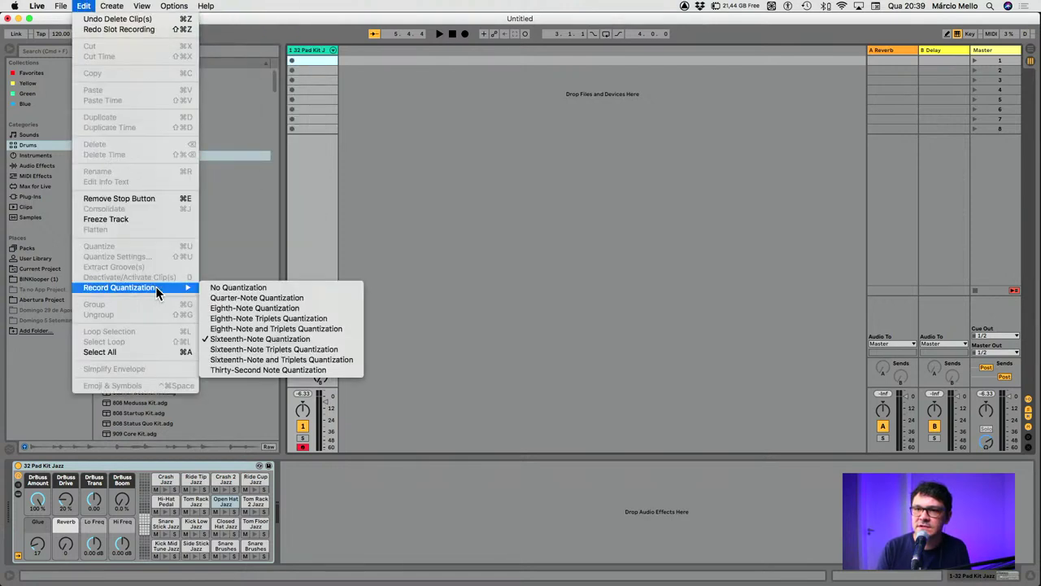
{"action": "left_click", "coordinate": [307, 318]}
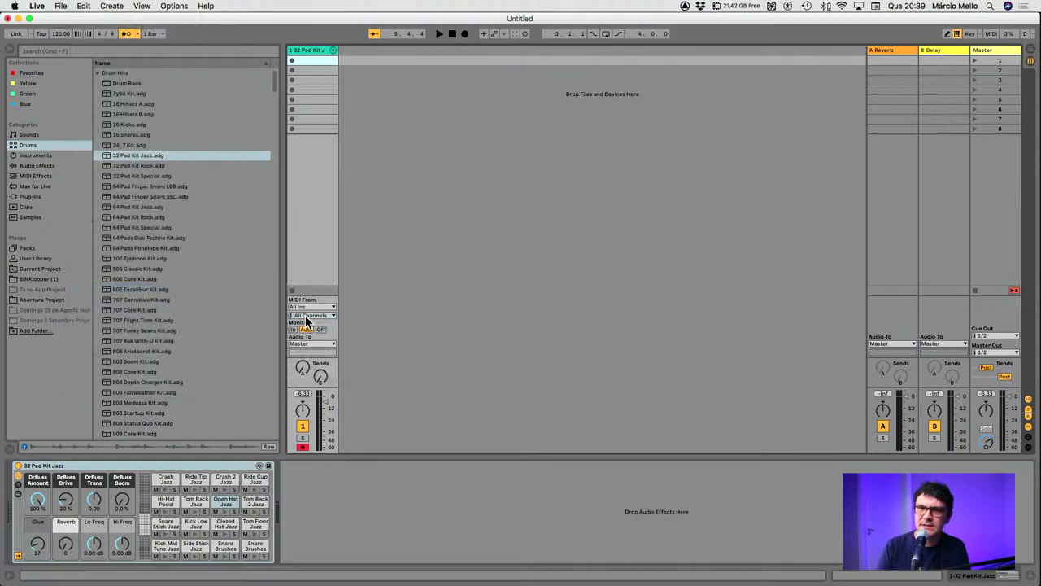
Record a drum take into the first clip slot, undoing the first attempt and recording again, and play the take back
{"action": "left_click", "coordinate": [293, 63]}
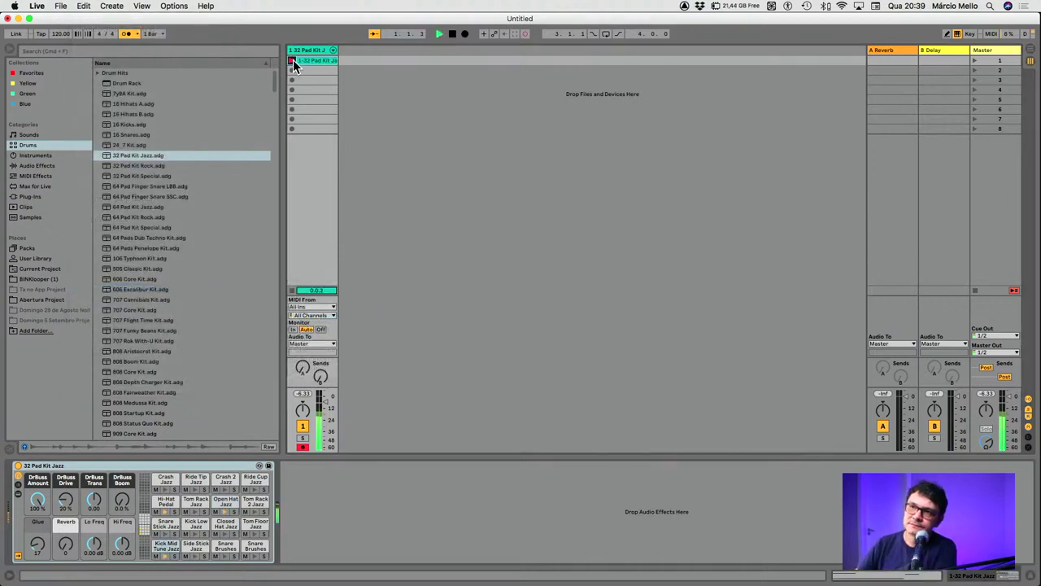
{"action": "key", "text": "super+z"}
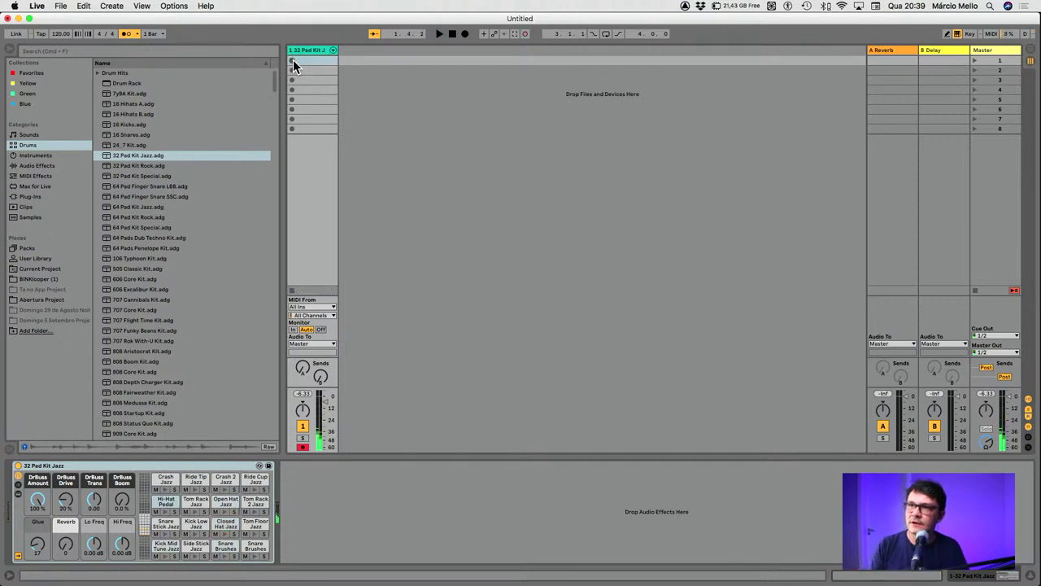
{"action": "left_click", "coordinate": [293, 64]}
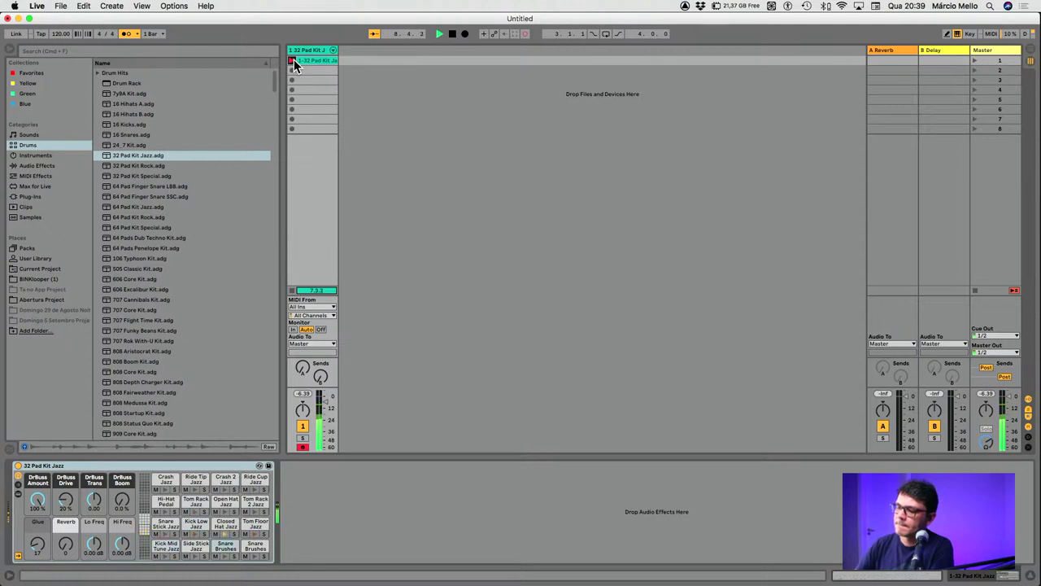
{"action": "left_click", "coordinate": [292, 60]}
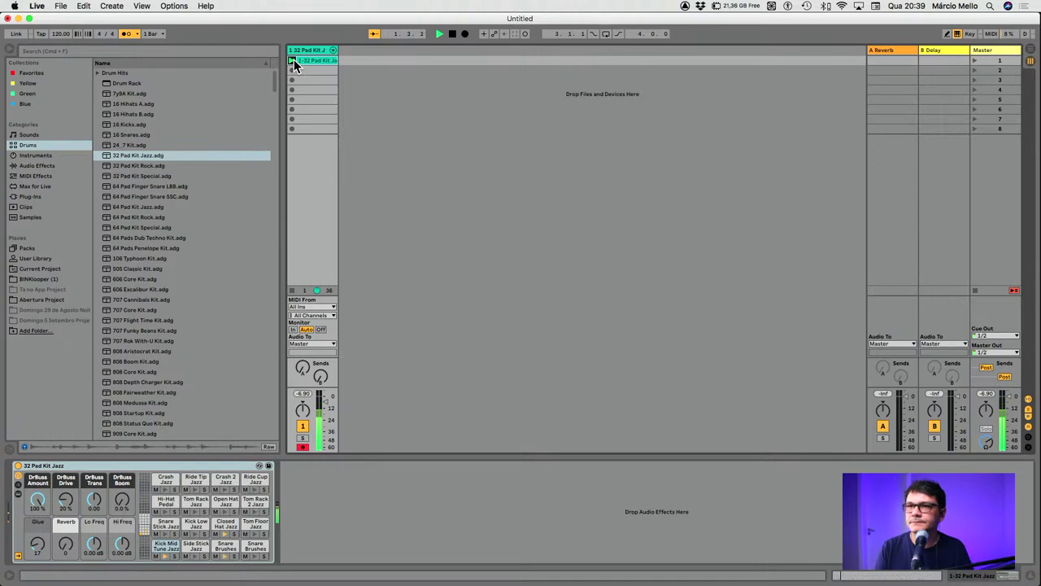
Stop playback and change the record quantization to Eighth-Note Quantization
{"action": "left_click", "coordinate": [112, 5]}
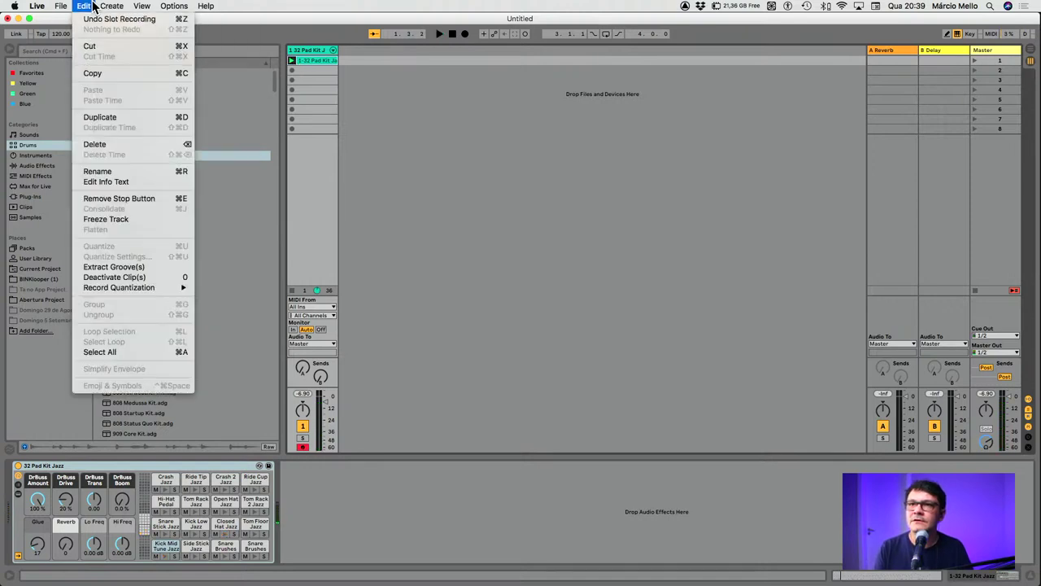
{"action": "mouse_move", "coordinate": [84, 5]}
{"action": "mouse_move", "coordinate": [124, 288]}
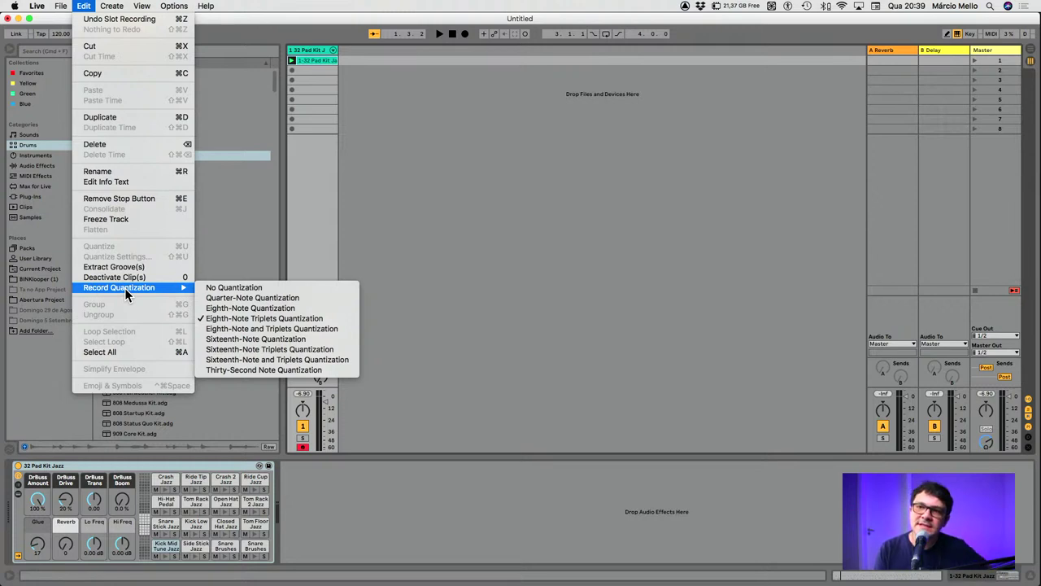
{"action": "left_click", "coordinate": [280, 308]}
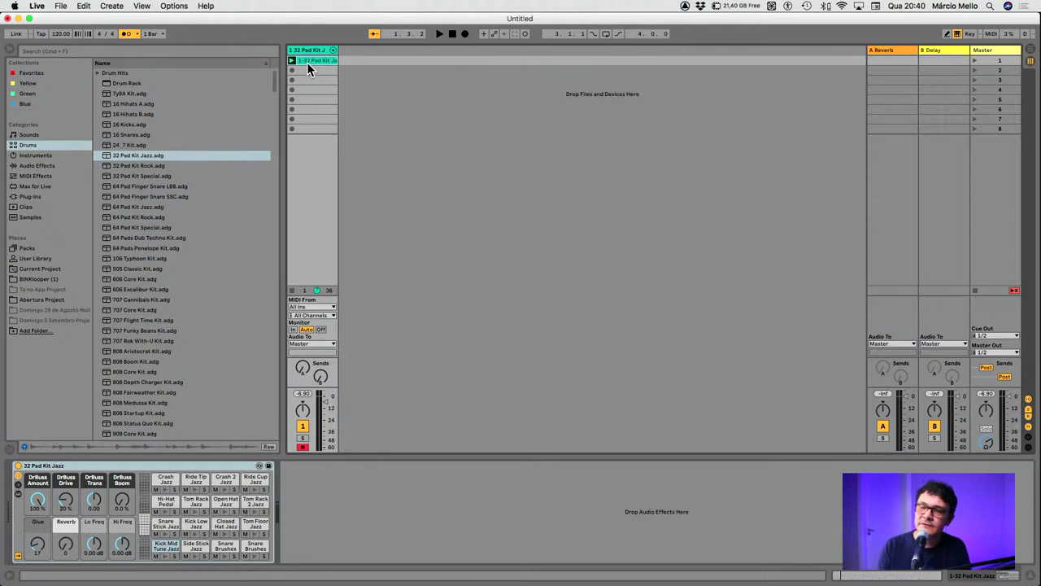
Replace the clip in the first slot with a newly recorded drum take and play it back
{"action": "key", "text": "BackSpace"}
{"action": "left_click", "coordinate": [291, 63]}
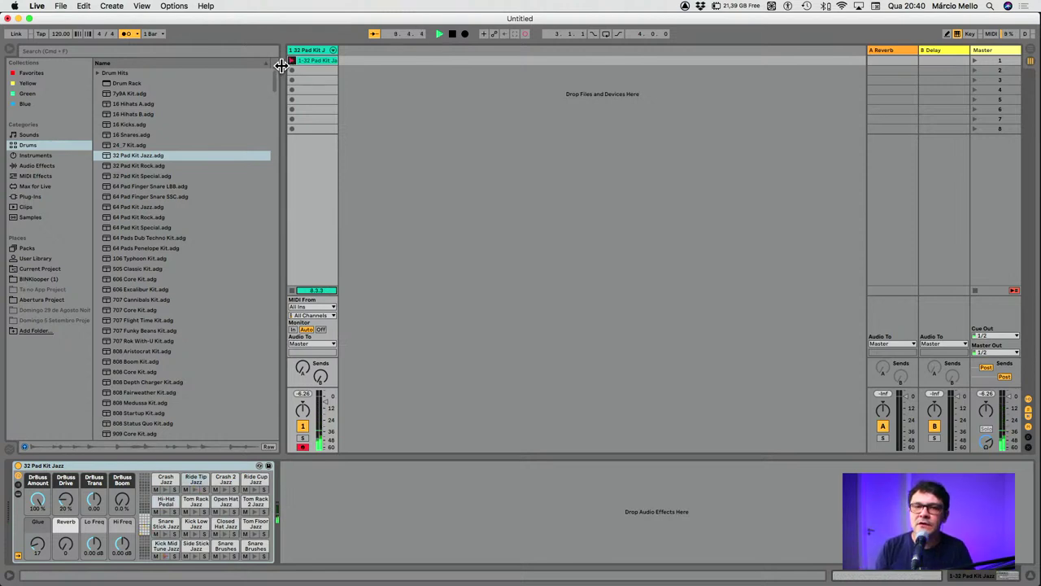
{"action": "key", "text": "space"}
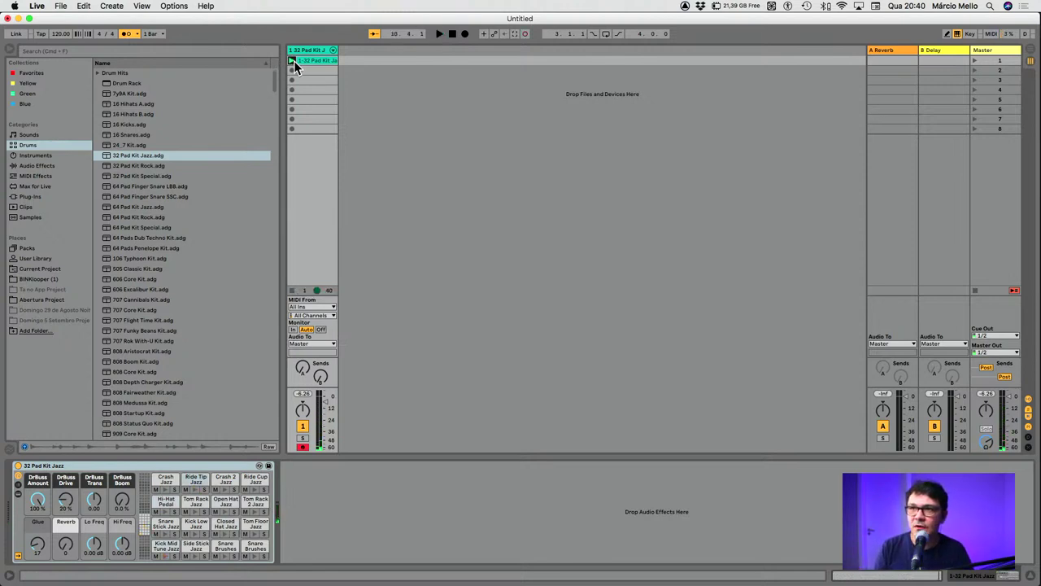
{"action": "left_click", "coordinate": [294, 64]}
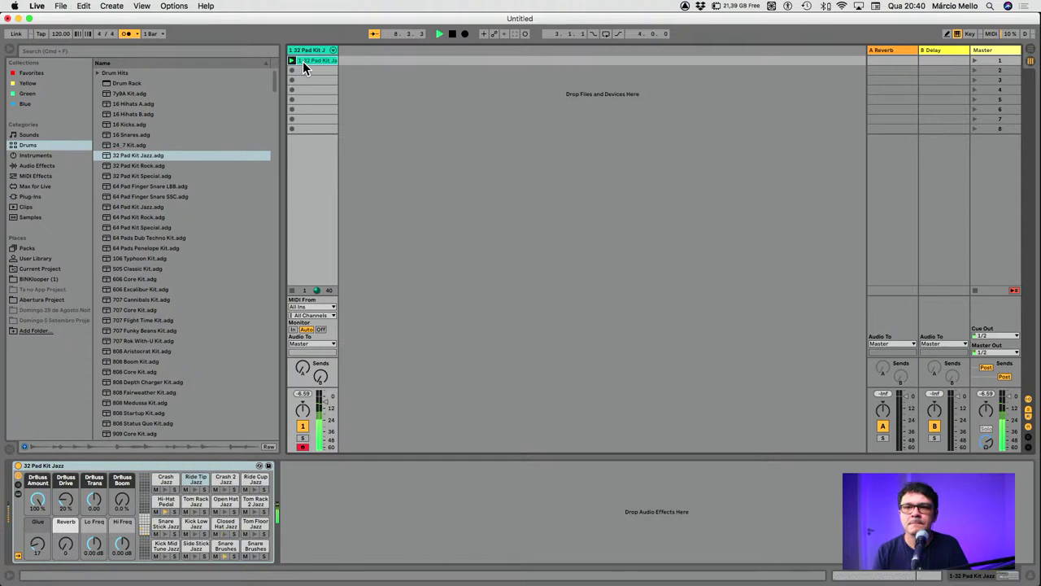
{"action": "key", "text": "space"}
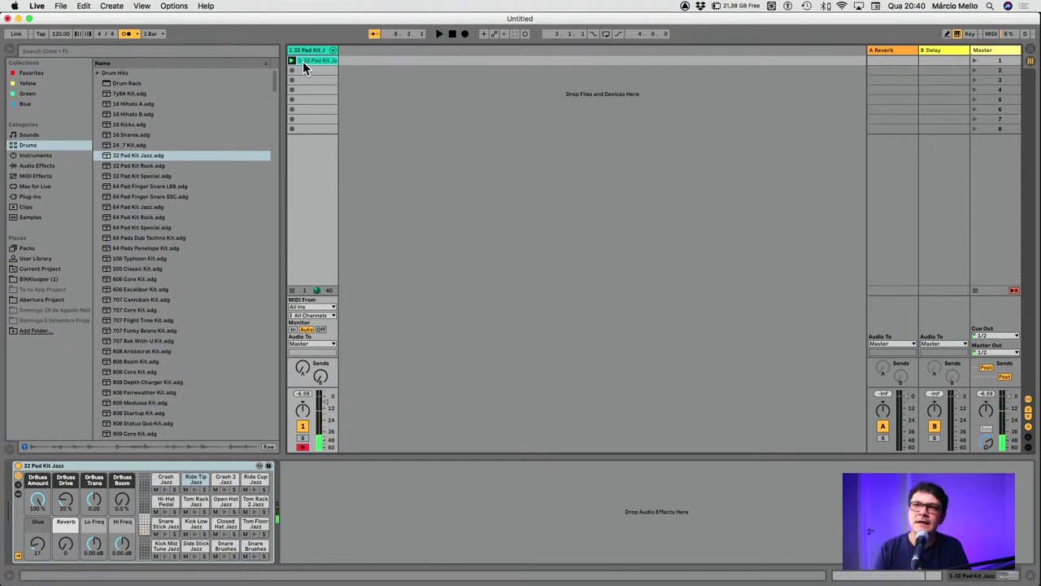
Check the record quantization options and delete the recorded drum clip from the first slot
{"action": "left_click", "coordinate": [113, 5]}
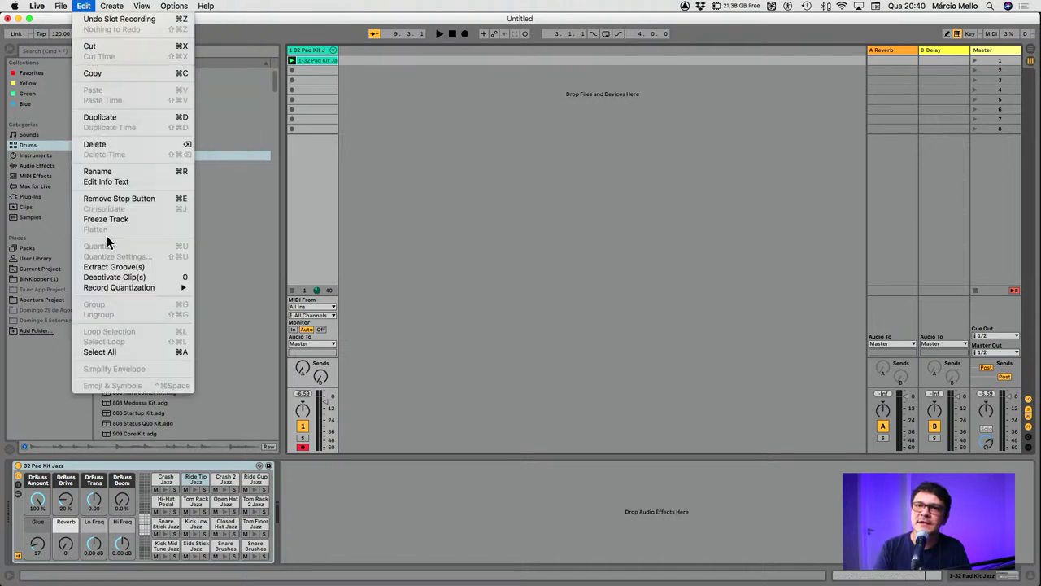
{"action": "mouse_move", "coordinate": [123, 290]}
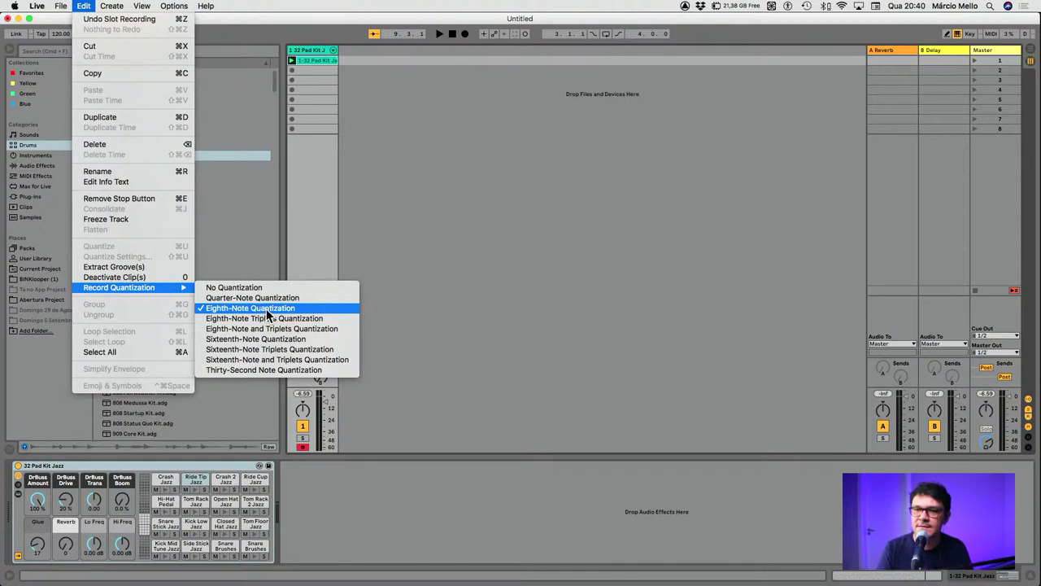
{"action": "left_click", "coordinate": [316, 87]}
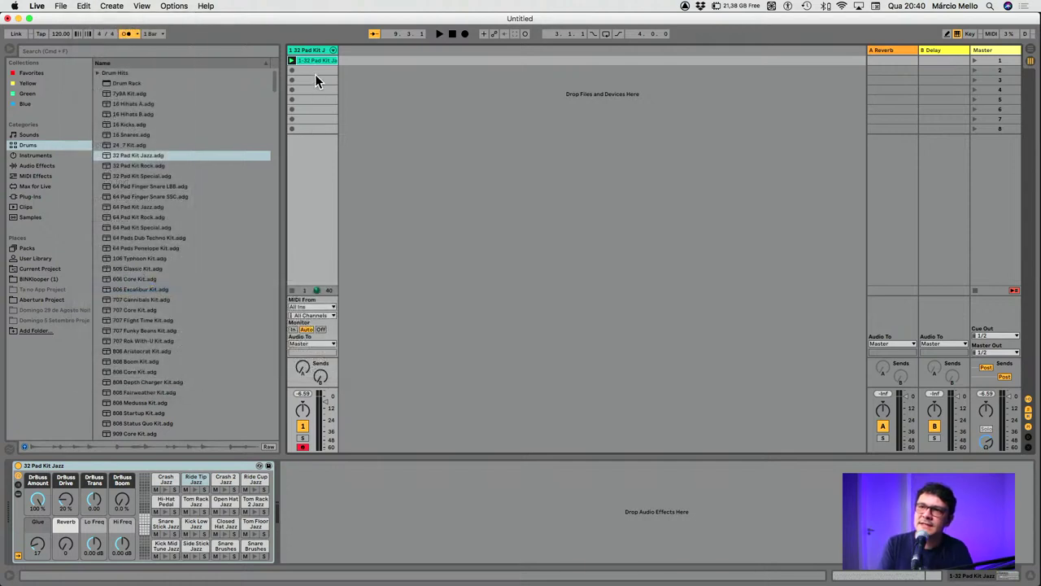
{"action": "key", "text": "Delete"}
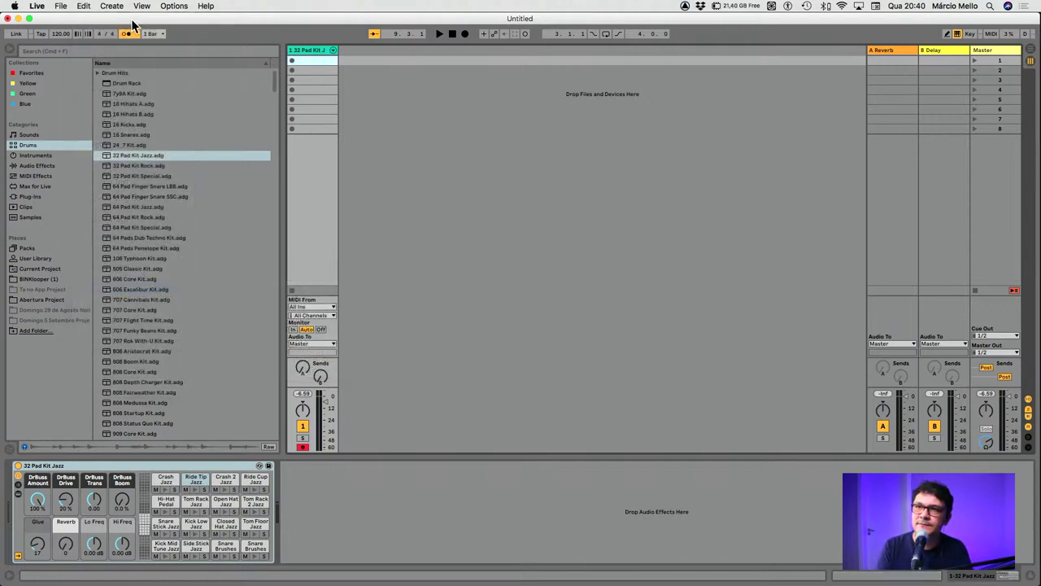
Set the record quantization to No Quantization
{"action": "left_click", "coordinate": [90, 6]}
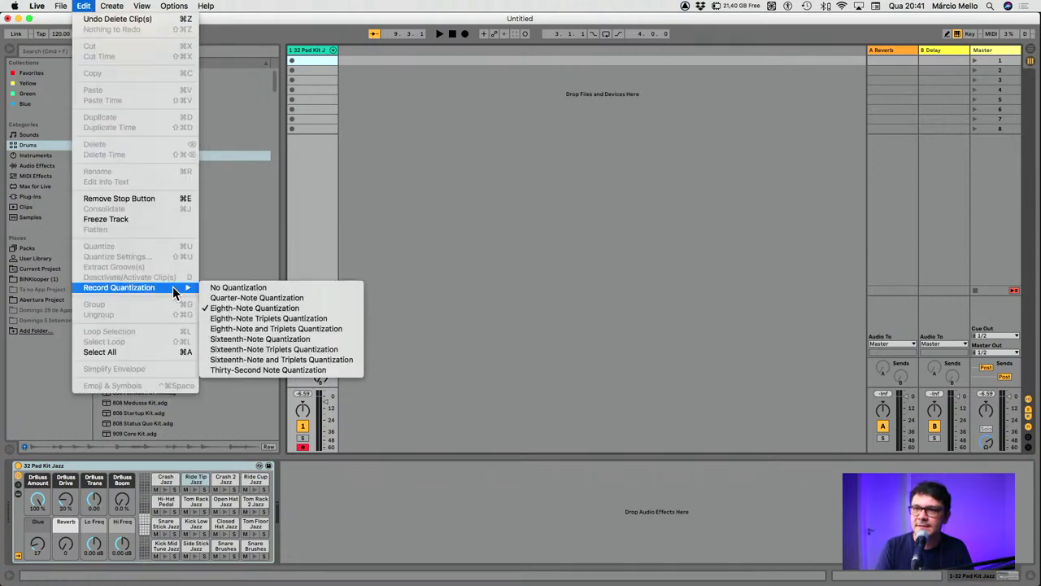
{"action": "left_click", "coordinate": [278, 288]}
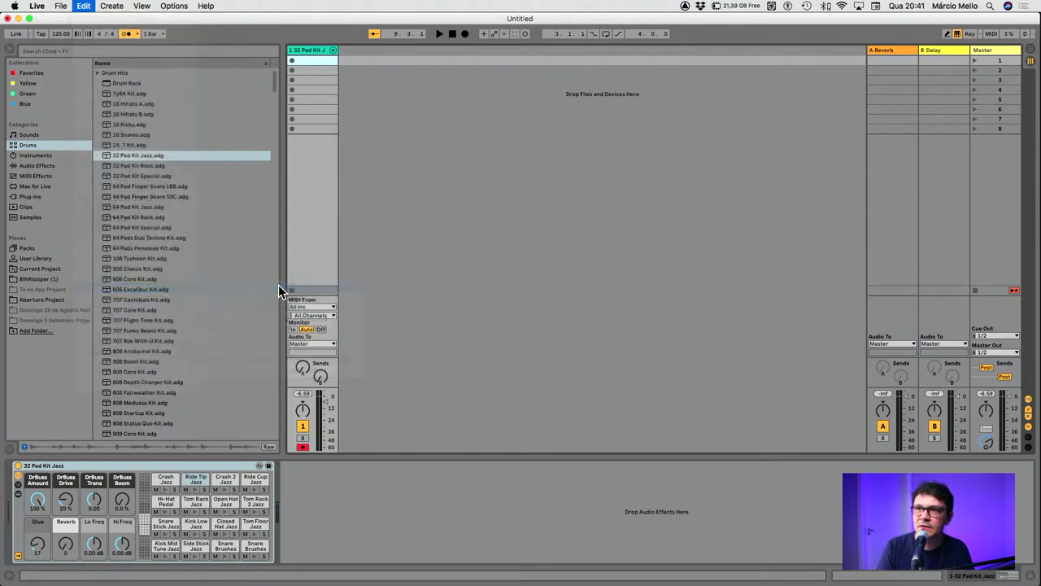
{"action": "left_click", "coordinate": [313, 200]}
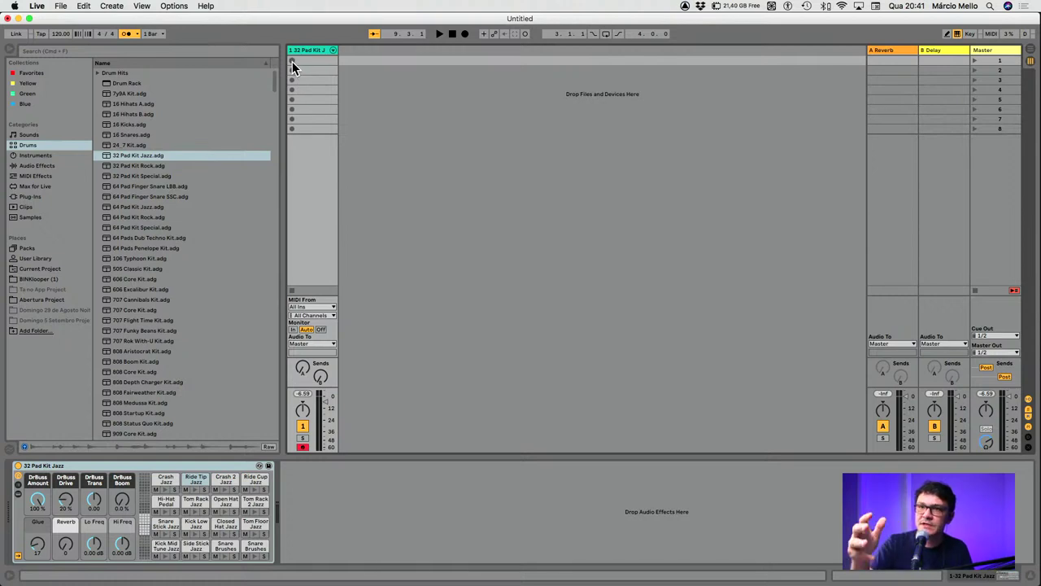
Record a new drum take into the first clip slot of the 32 Pad Kit Jazz track and stop the transport
{"action": "left_click", "coordinate": [292, 61]}
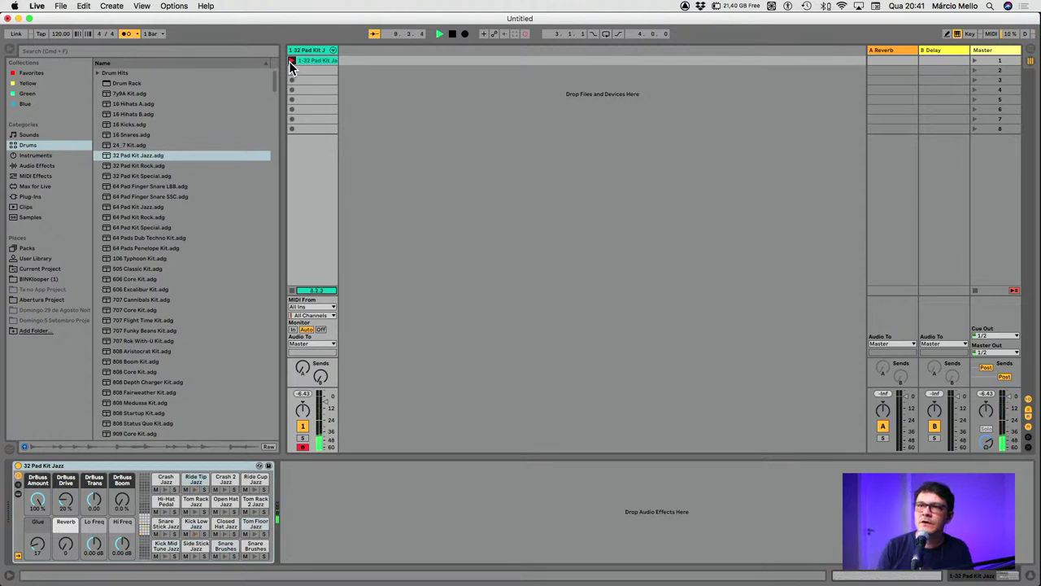
{"action": "key", "text": "space"}
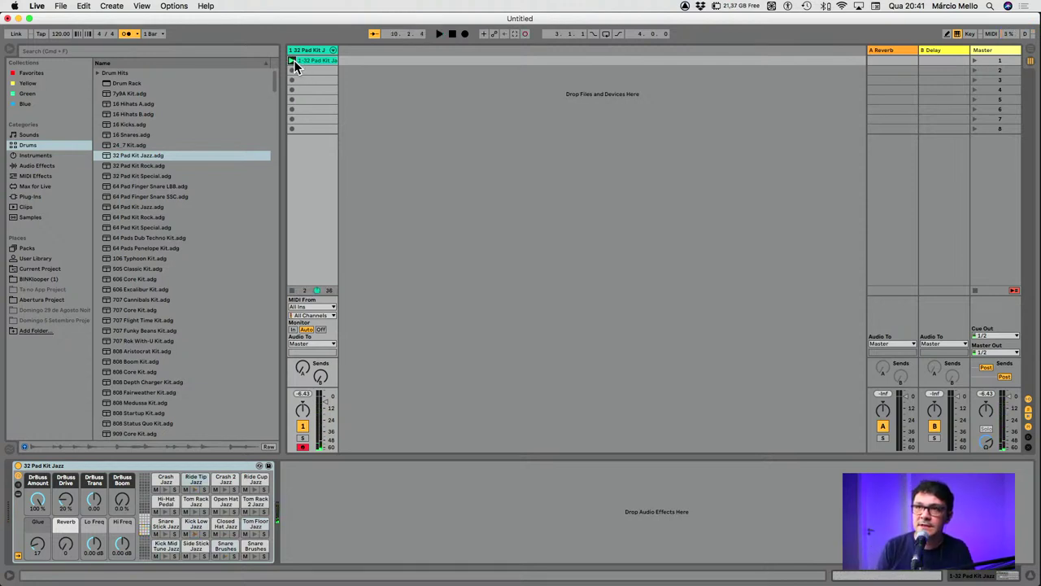
Play back the recorded drum clip and open its notes in the clip editor
{"action": "left_click", "coordinate": [293, 61]}
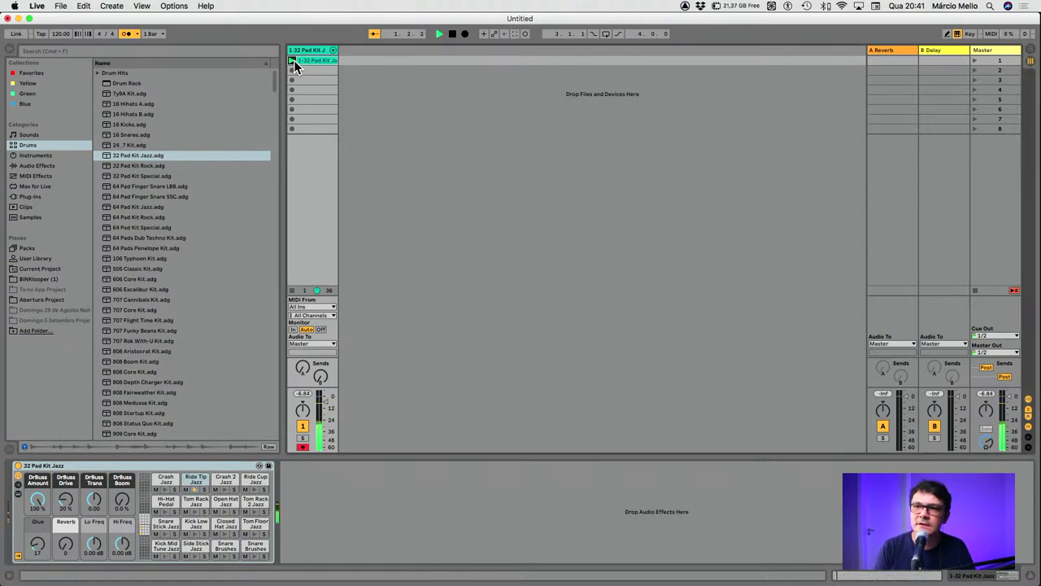
{"action": "double_click", "coordinate": [322, 60]}
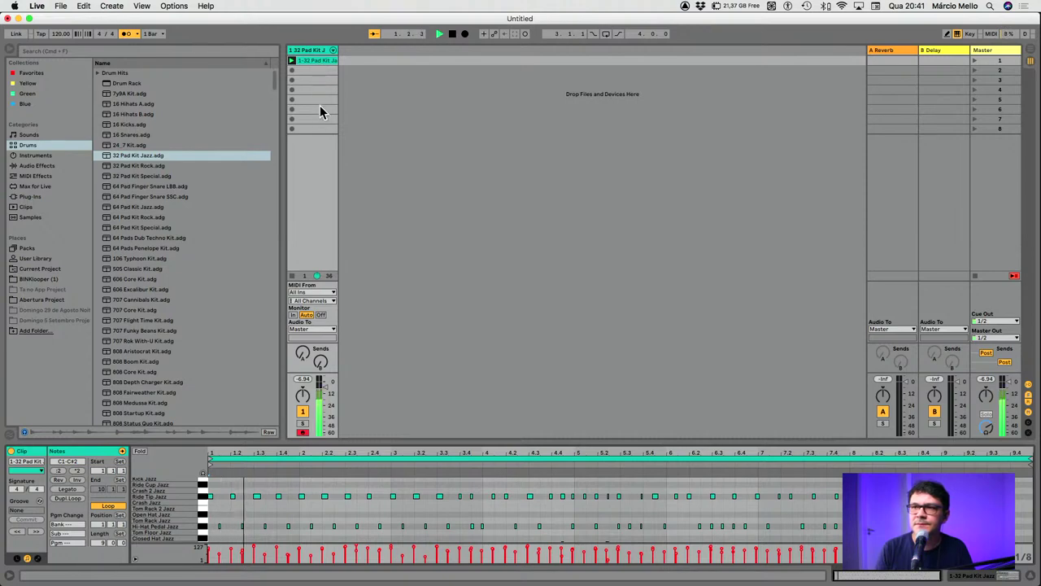
{"action": "key", "text": "space"}
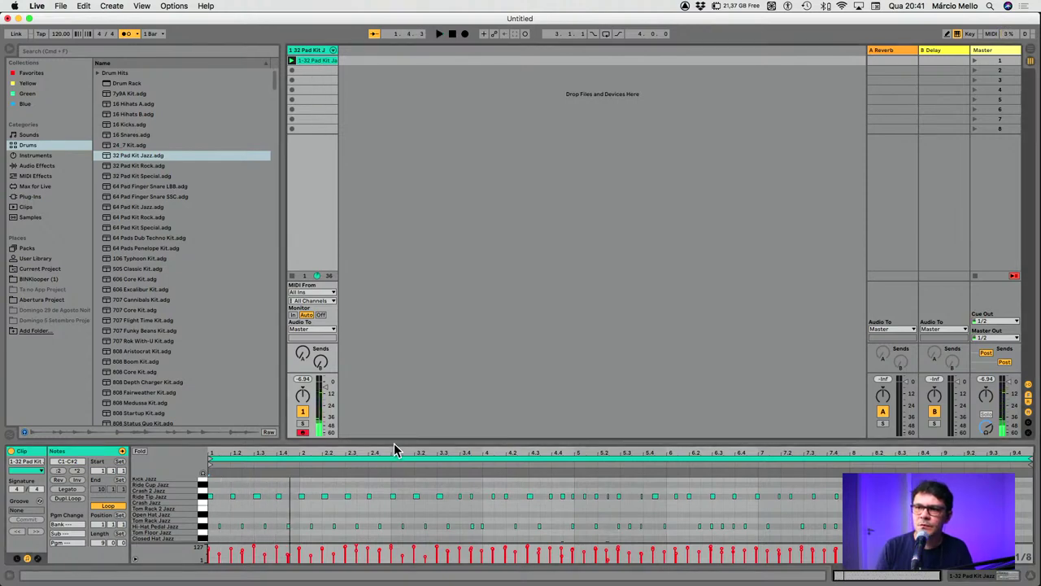
{"action": "double_click", "coordinate": [394, 442]}
{"action": "double_click", "coordinate": [316, 61]}
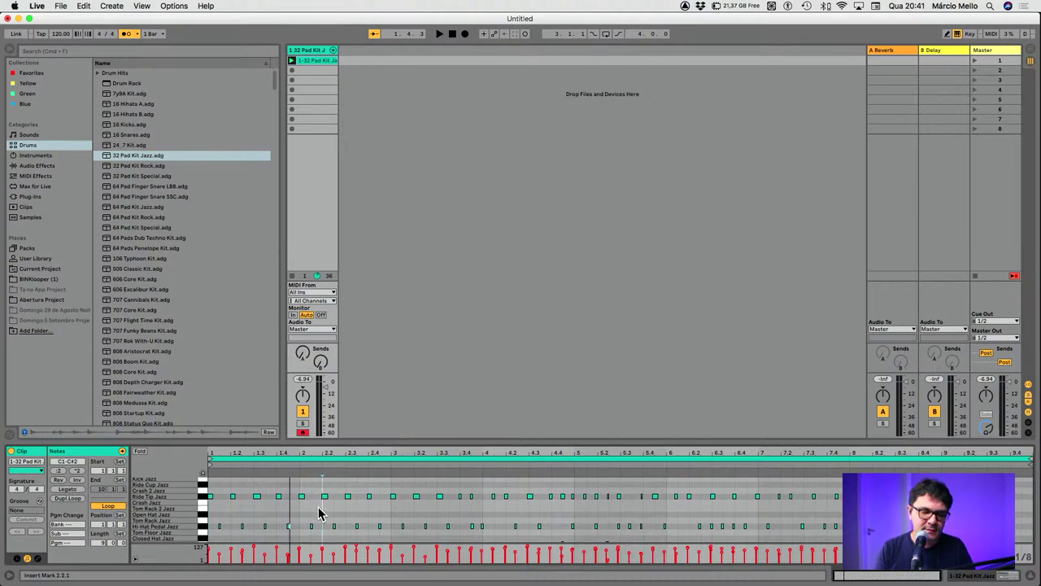
Select all notes in the drum clip and enlarge the note editor to show more of the drum lanes
{"action": "key", "text": "super+a"}
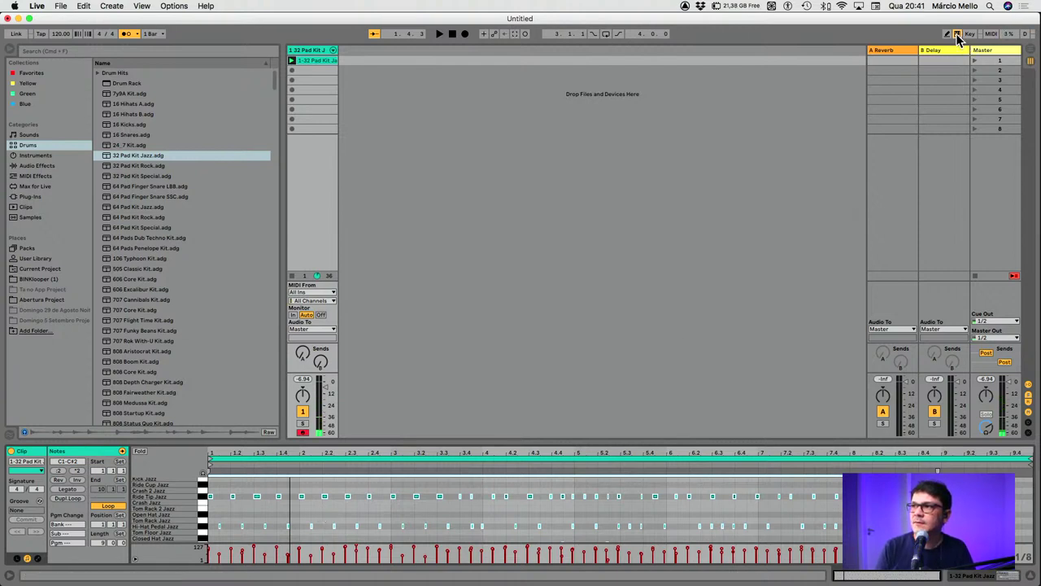
{"action": "left_click", "coordinate": [299, 511]}
{"action": "key", "text": "super+a"}
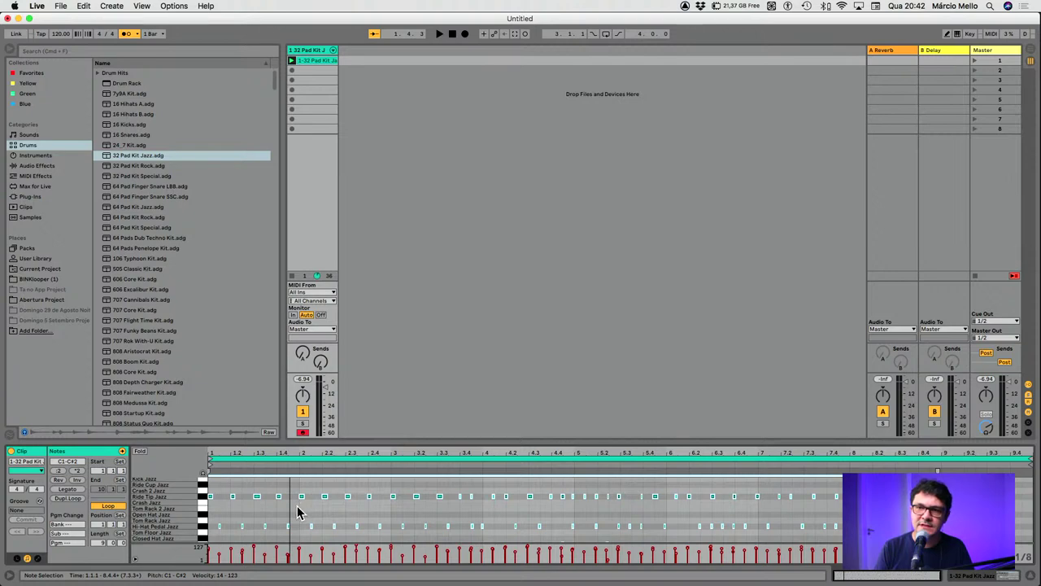
{"action": "left_click_drag", "start_coordinate": [408, 444], "coordinate": [370, 143]}
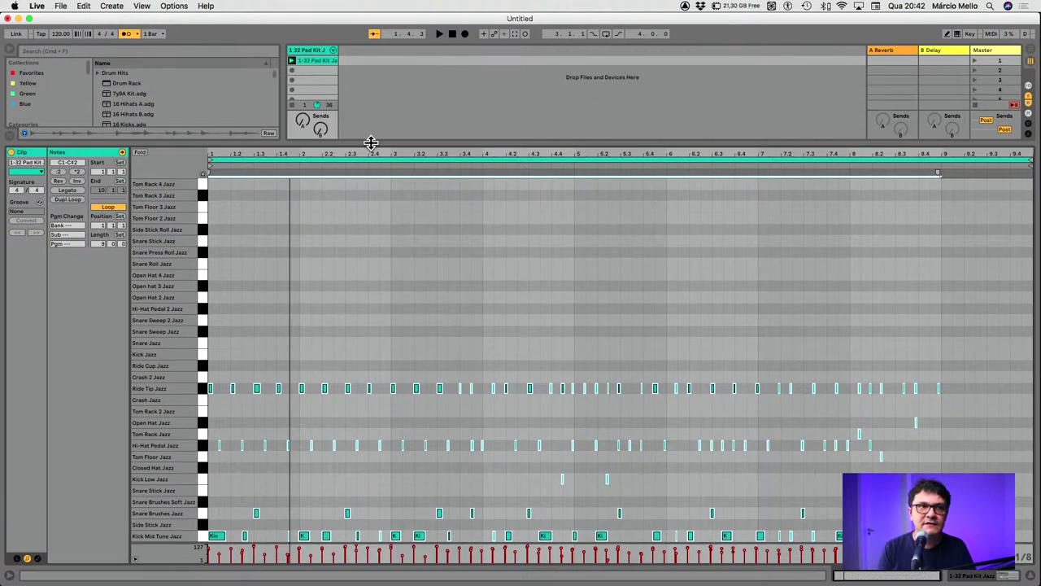
Try quantizing all the notes of the drum clip with the current quantize settings and undo the quantization
{"action": "key", "text": "super+z"}
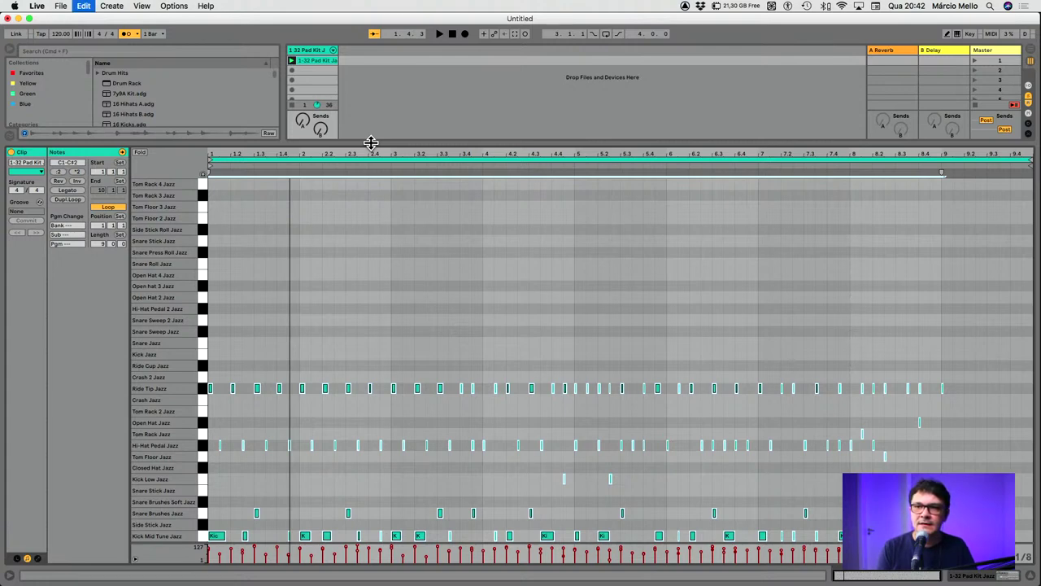
{"action": "key", "text": "super+shift+z"}
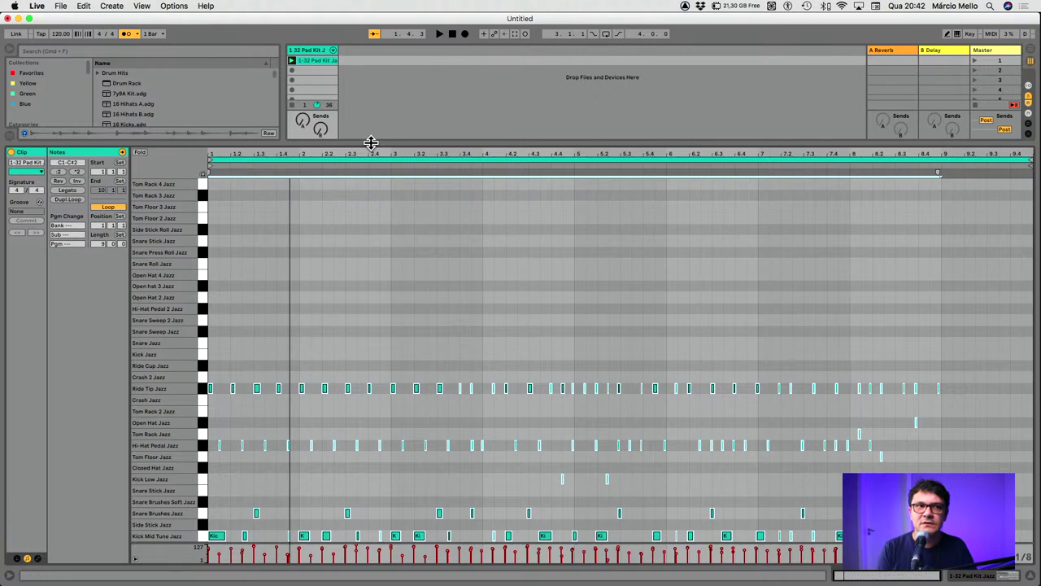
{"action": "key", "text": "super+z"}
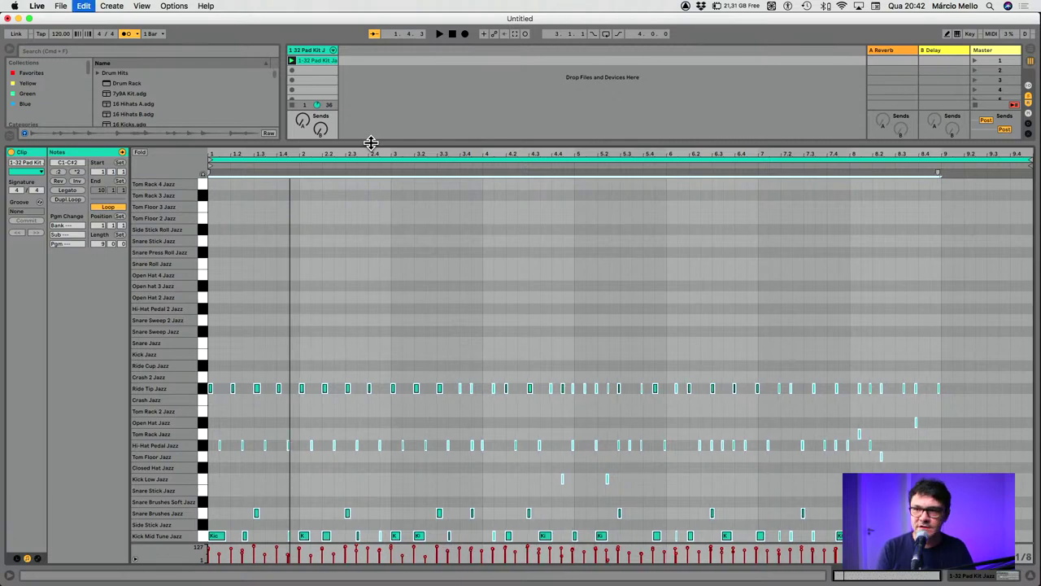
{"action": "left_click", "coordinate": [327, 283]}
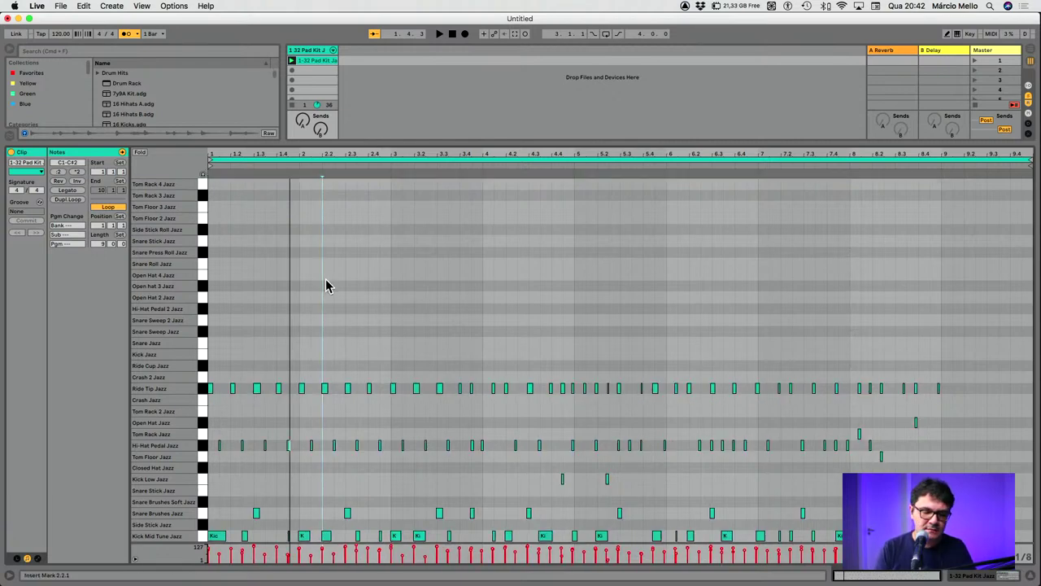
{"action": "key", "text": "super+a"}
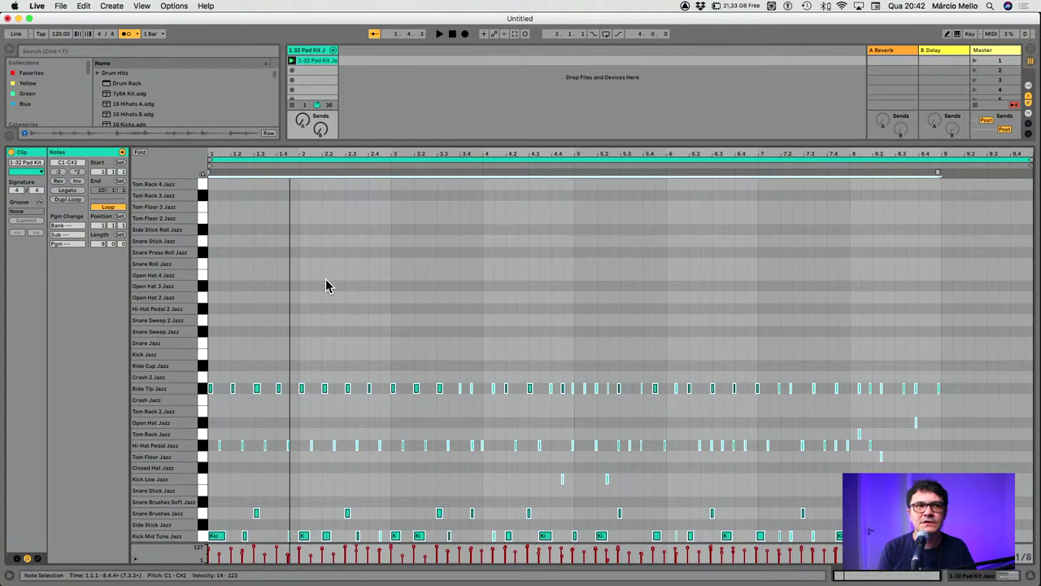
{"action": "key", "text": "super+z"}
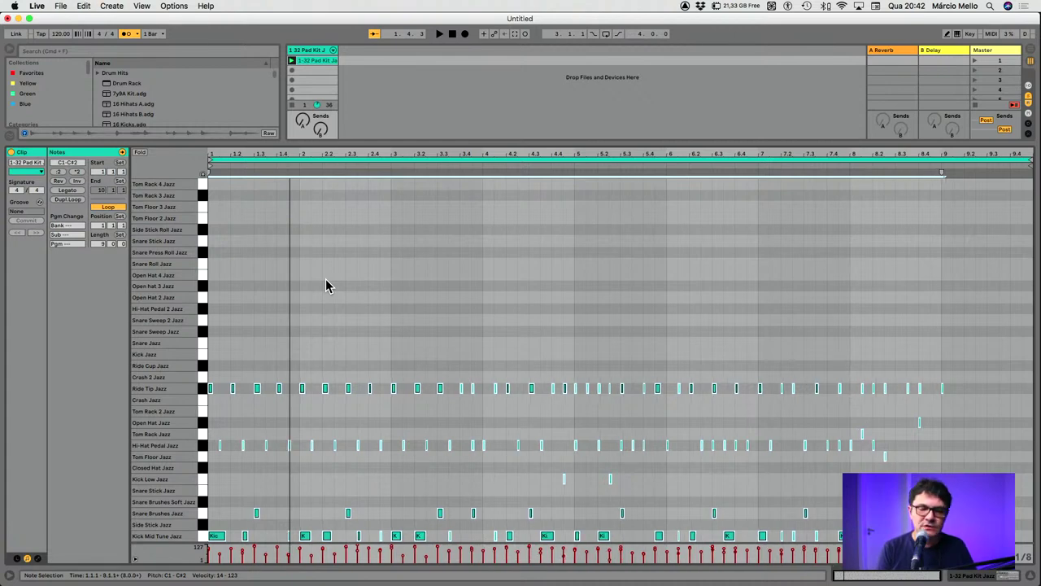
{"action": "key", "text": "super+shift+z"}
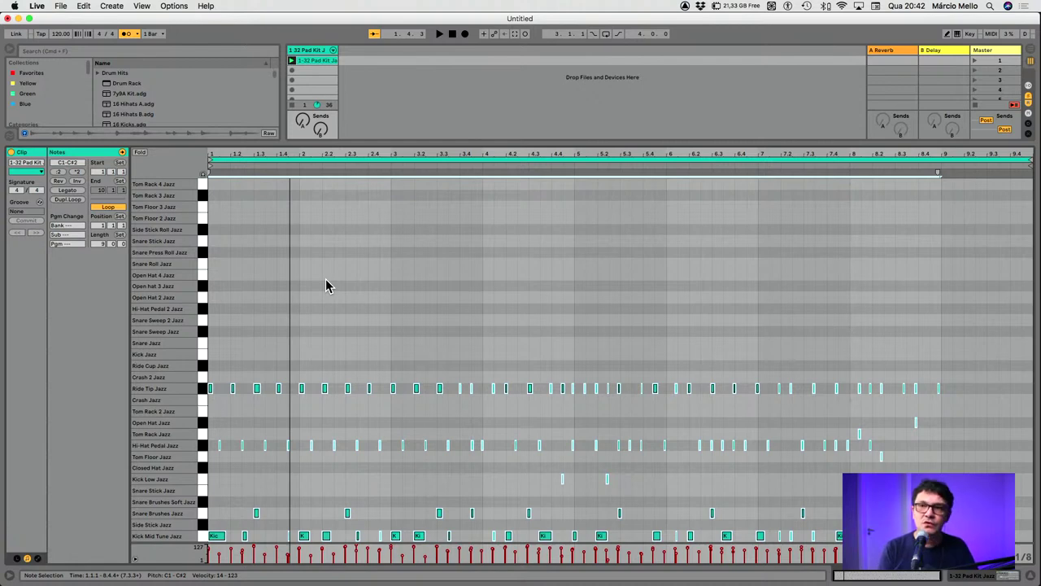
Quantize the start of all selected drum notes to 1/8 with an amount of 100%
{"action": "key", "text": "super+shift+u"}
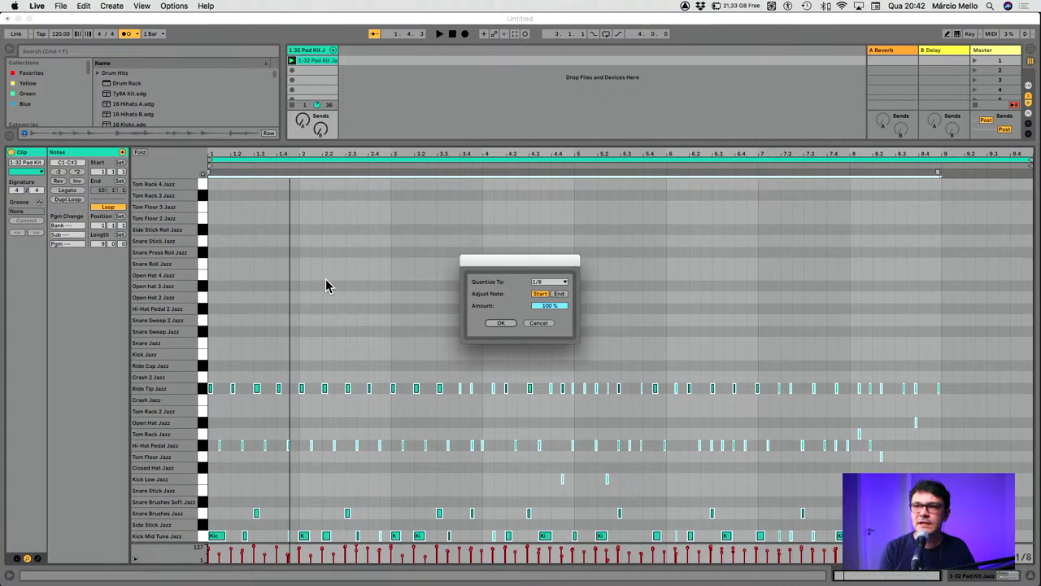
{"action": "key", "text": "Return"}
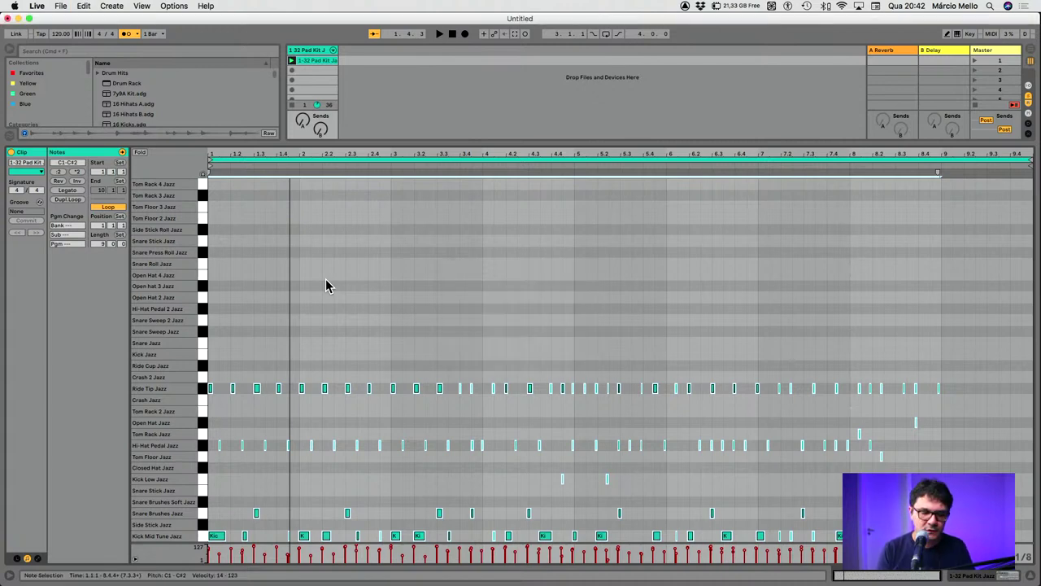
{"action": "key", "text": "super+shift+u"}
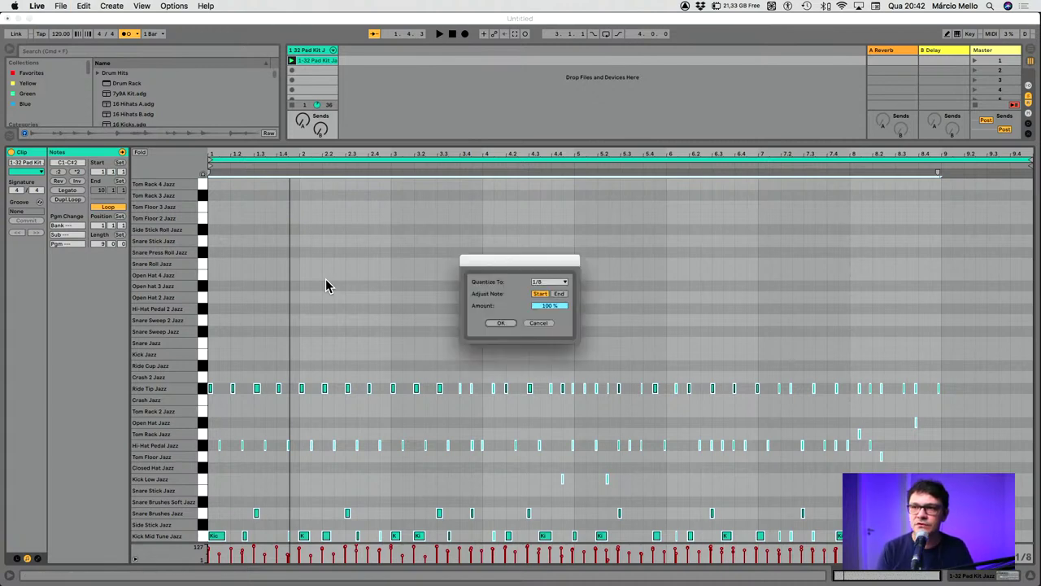
{"action": "left_click_drag", "start_coordinate": [553, 265], "coordinate": [276, 169]}
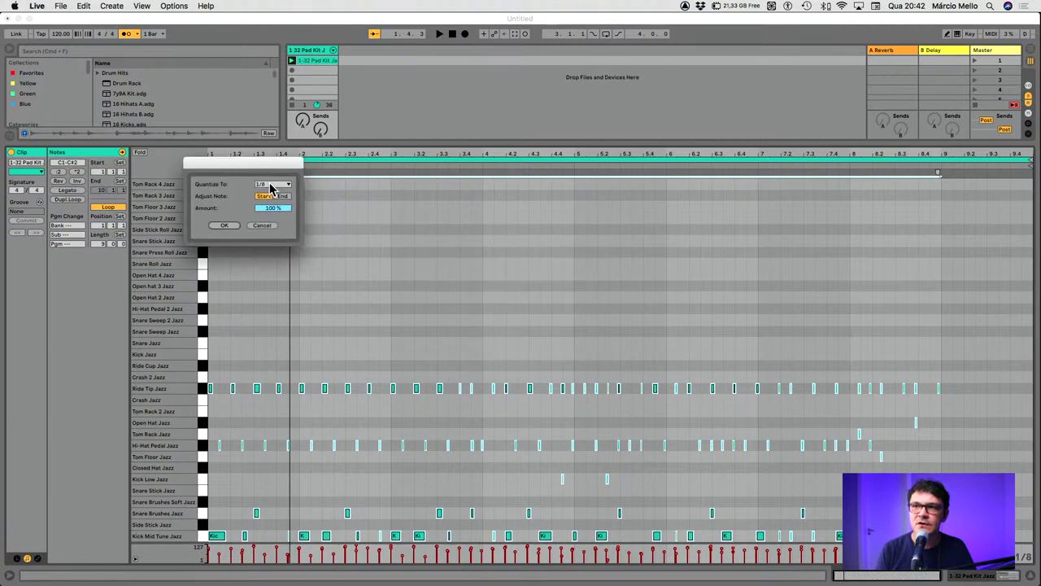
{"action": "left_click", "coordinate": [274, 187]}
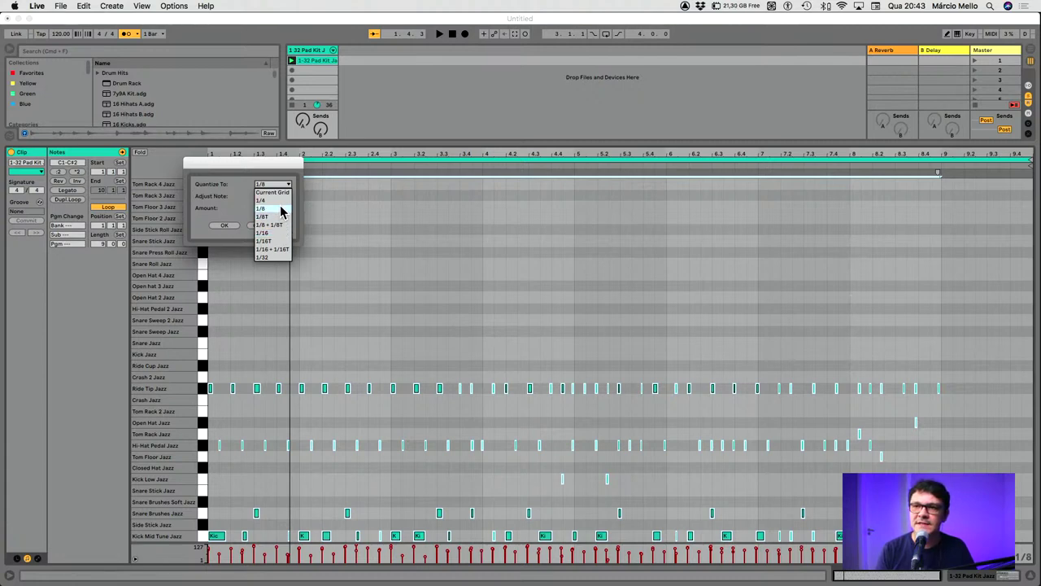
{"action": "left_click", "coordinate": [281, 211]}
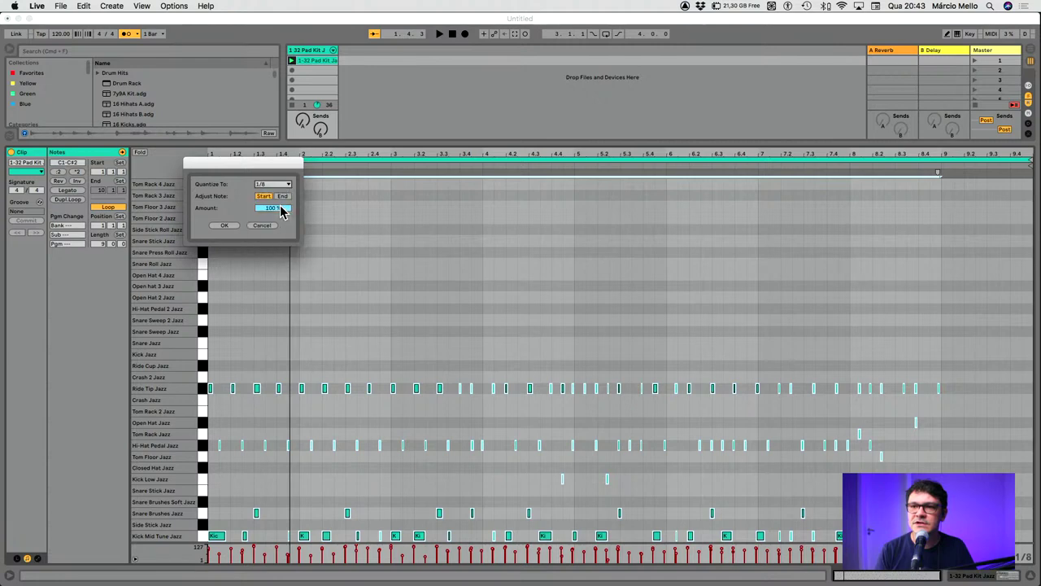
{"action": "left_click", "coordinate": [223, 226]}
Play back the quantized clip with the clip editor hidden, and widen the 32 Pad Kit Jazz track
{"action": "key", "text": "space"}
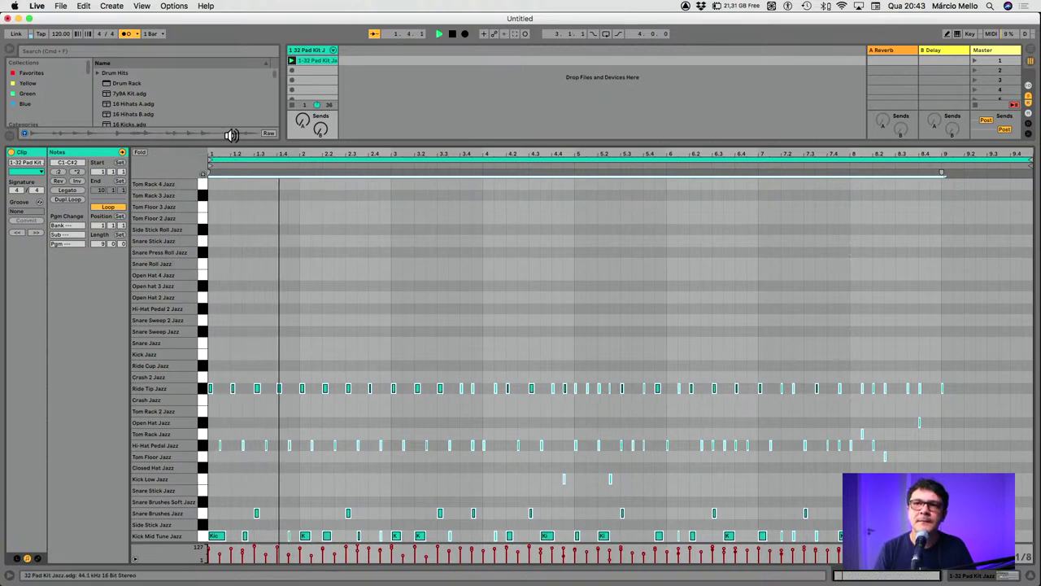
{"action": "double_click", "coordinate": [232, 141]}
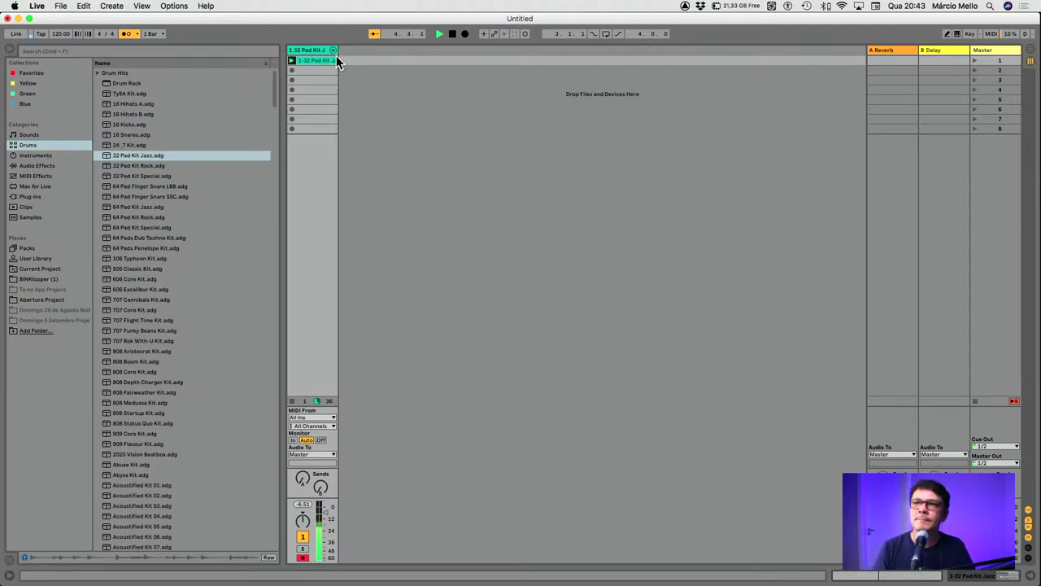
{"action": "left_click_drag", "start_coordinate": [337, 49], "coordinate": [379, 49]}
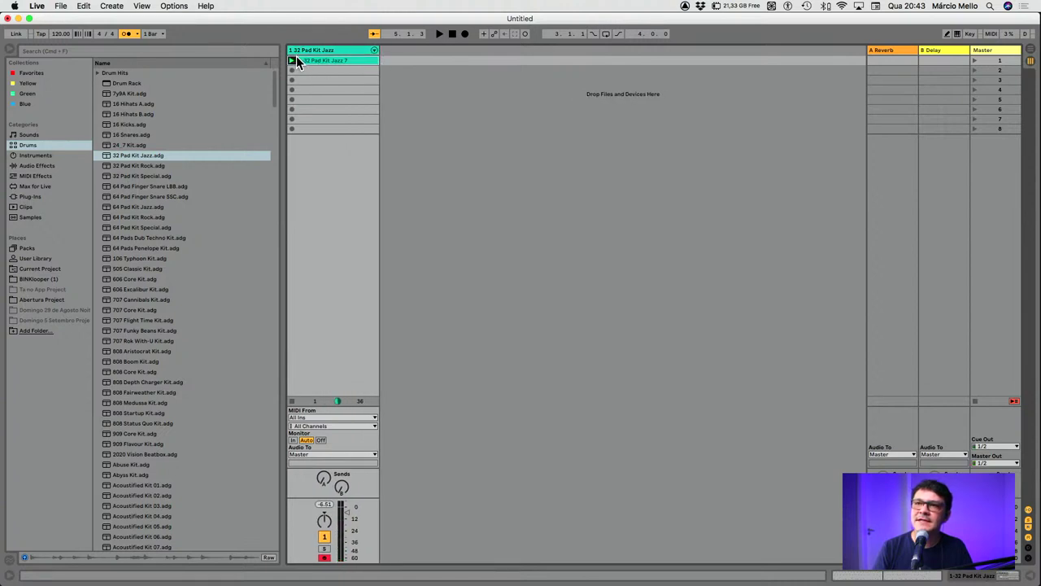
Enable MIDI overdub and record additional drum notes over the existing clip in the first slot
{"action": "left_click", "coordinate": [484, 34]}
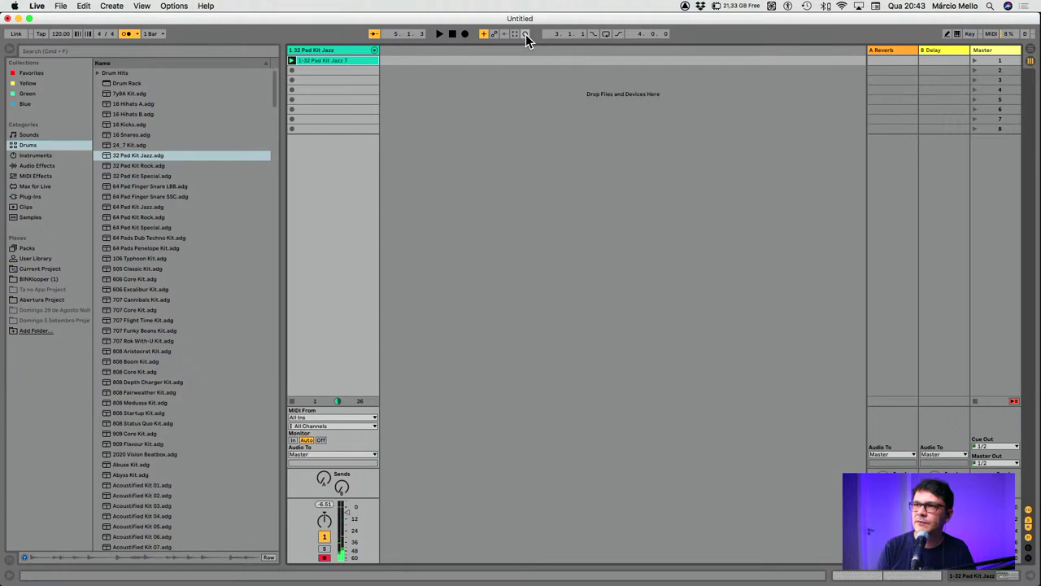
{"action": "key", "text": "space"}
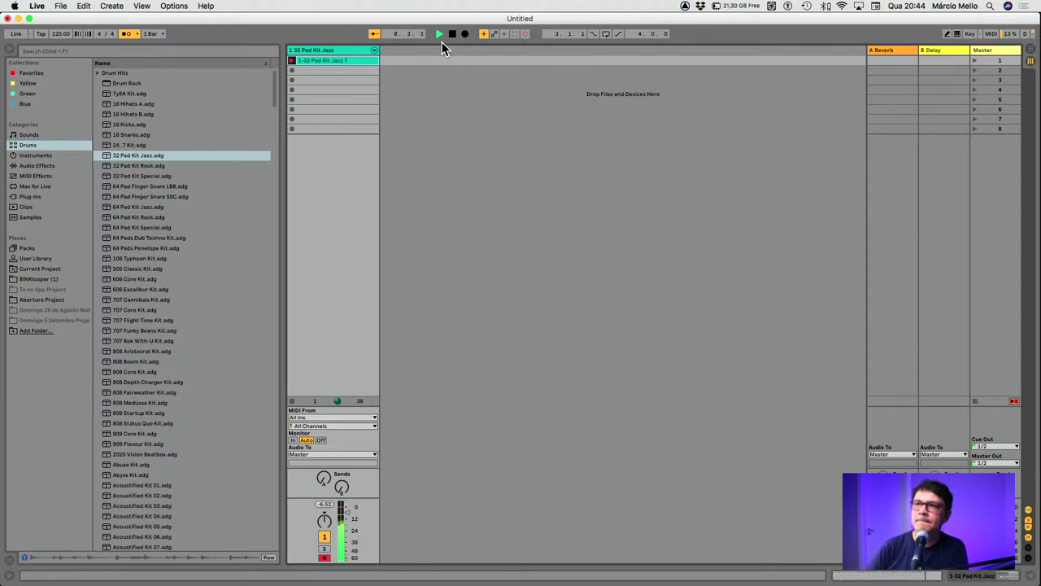
{"action": "key", "text": "space"}
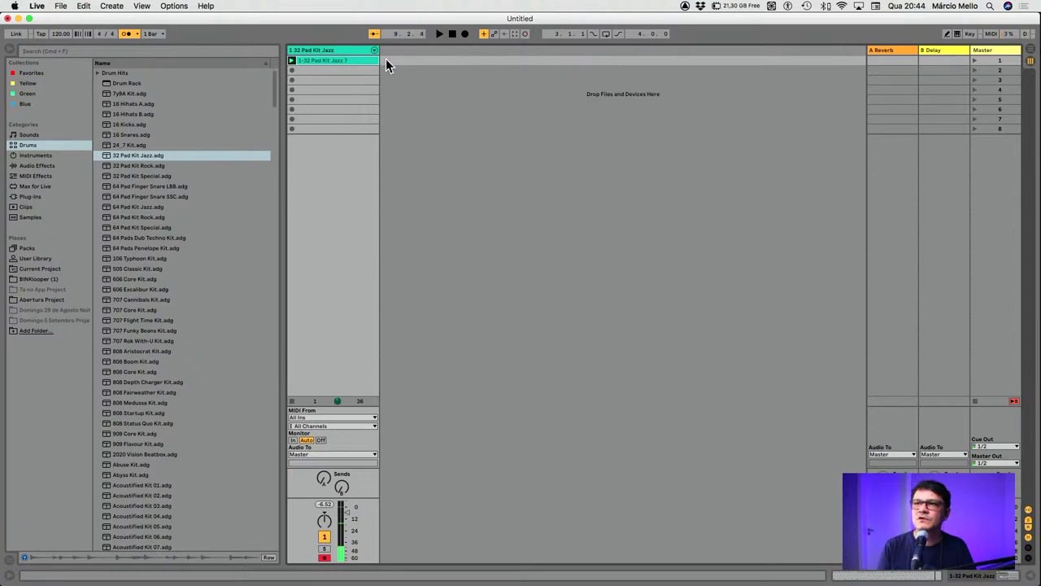
Play back the overdubbed drum clip with the metronome turned off and stop the transport
{"action": "left_click", "coordinate": [293, 62]}
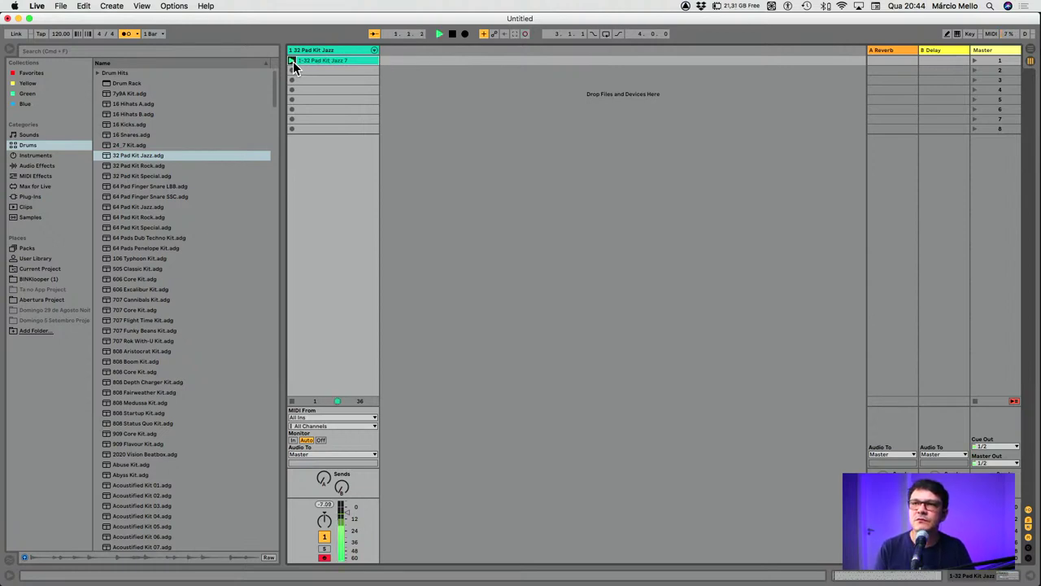
{"action": "left_click", "coordinate": [126, 34]}
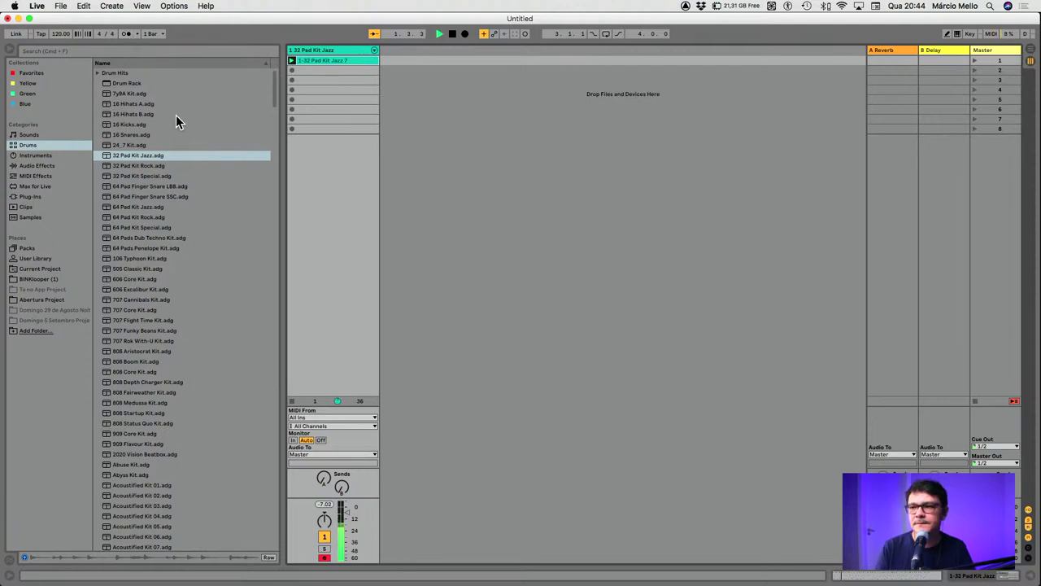
{"action": "key", "text": "space"}
Disarm recording on the 32 Pad Kit Jazz track and narrow the track slightly
{"action": "left_click", "coordinate": [324, 558]}
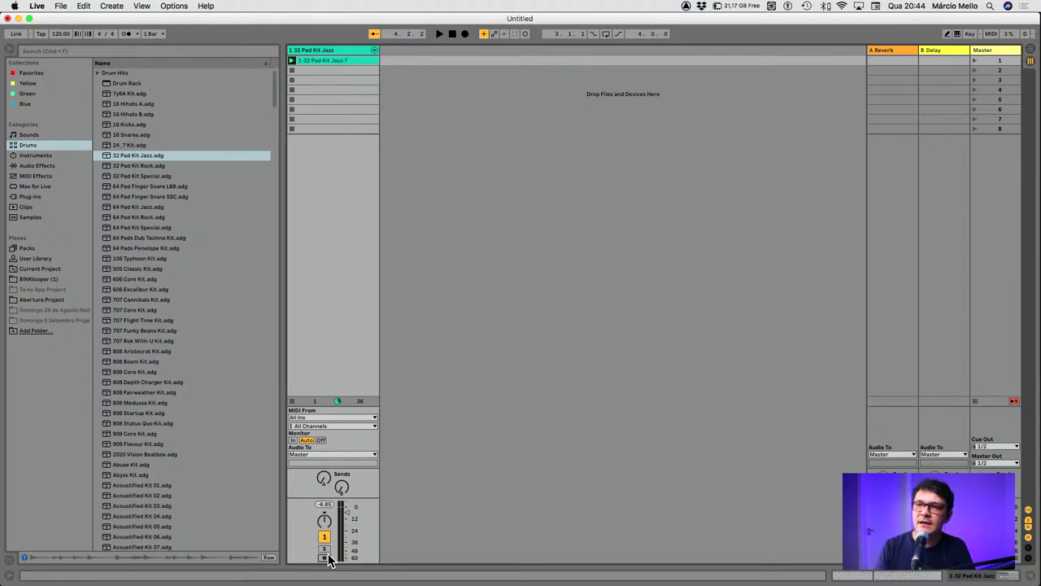
{"action": "left_click_drag", "start_coordinate": [377, 54], "coordinate": [364, 51]}
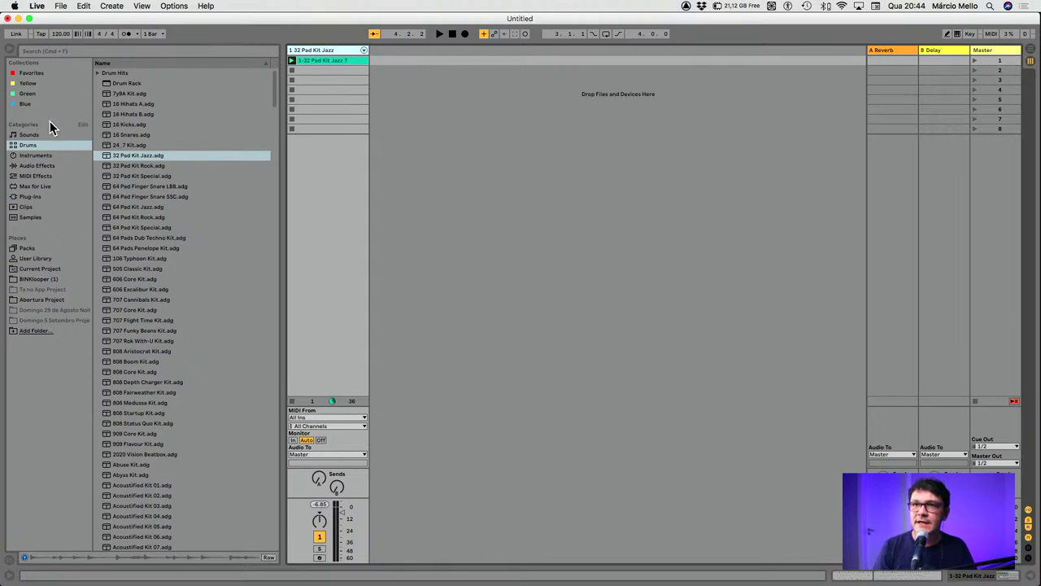
Load the Adornable.adg preset from the Piano & Keys sounds onto a new MIDI track beside the drum track
{"action": "left_click", "coordinate": [29, 135]}
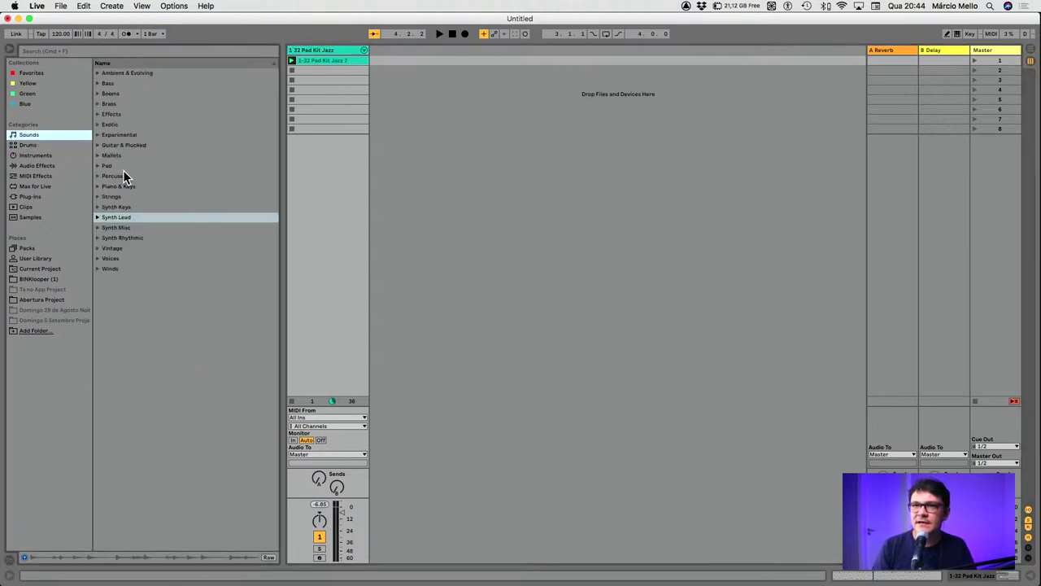
{"action": "left_click", "coordinate": [97, 187]}
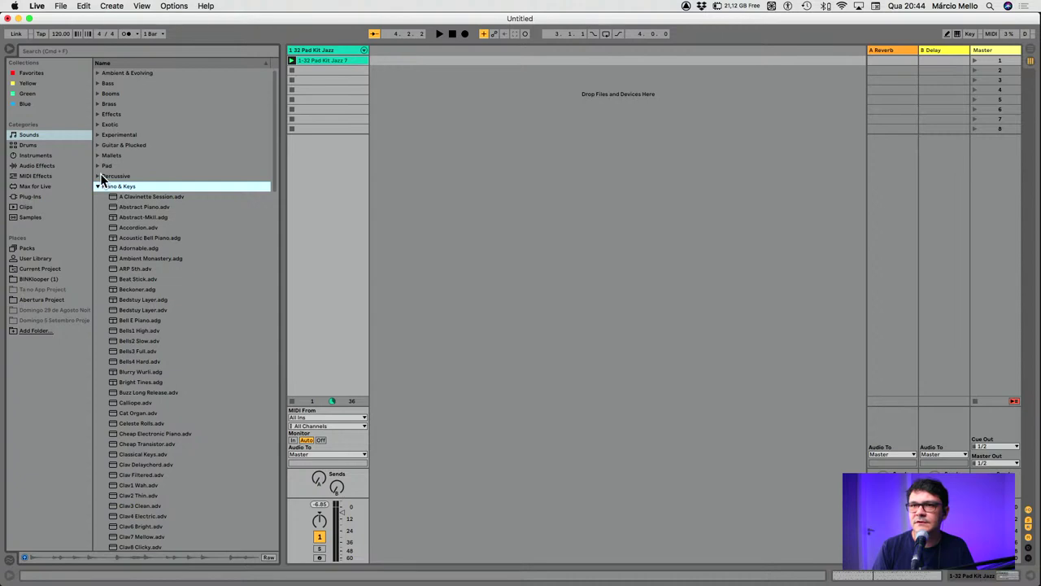
{"action": "left_click", "coordinate": [97, 186]}
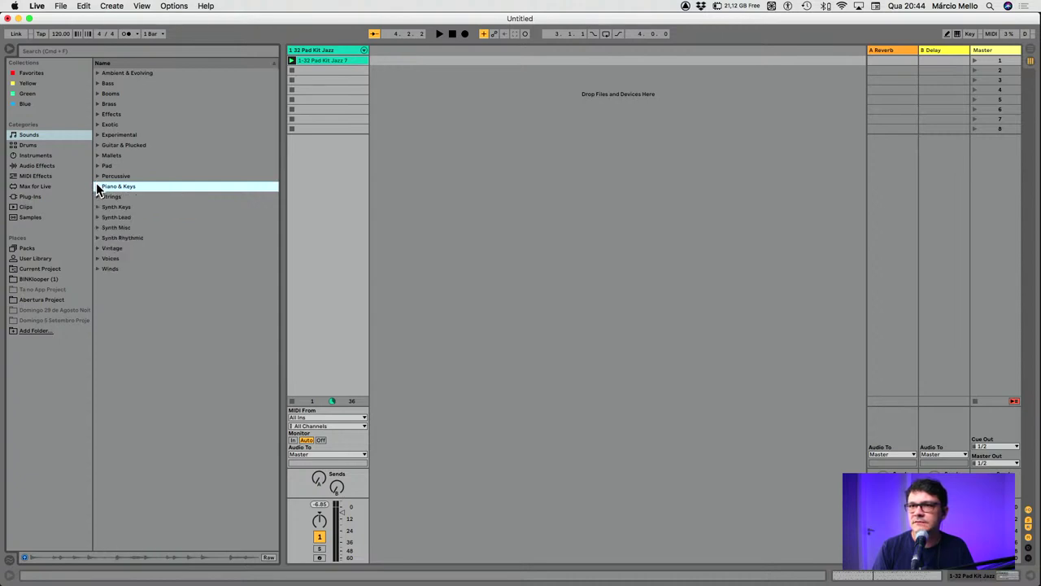
{"action": "left_click", "coordinate": [98, 187]}
{"action": "left_click", "coordinate": [149, 247]}
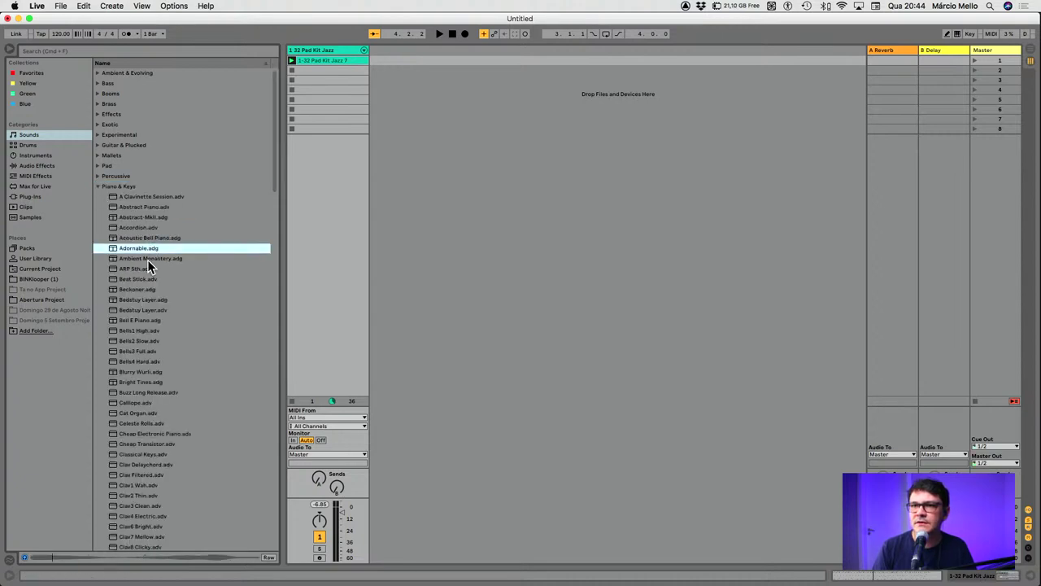
{"action": "left_click_drag", "start_coordinate": [300, 196], "coordinate": [446, 107]}
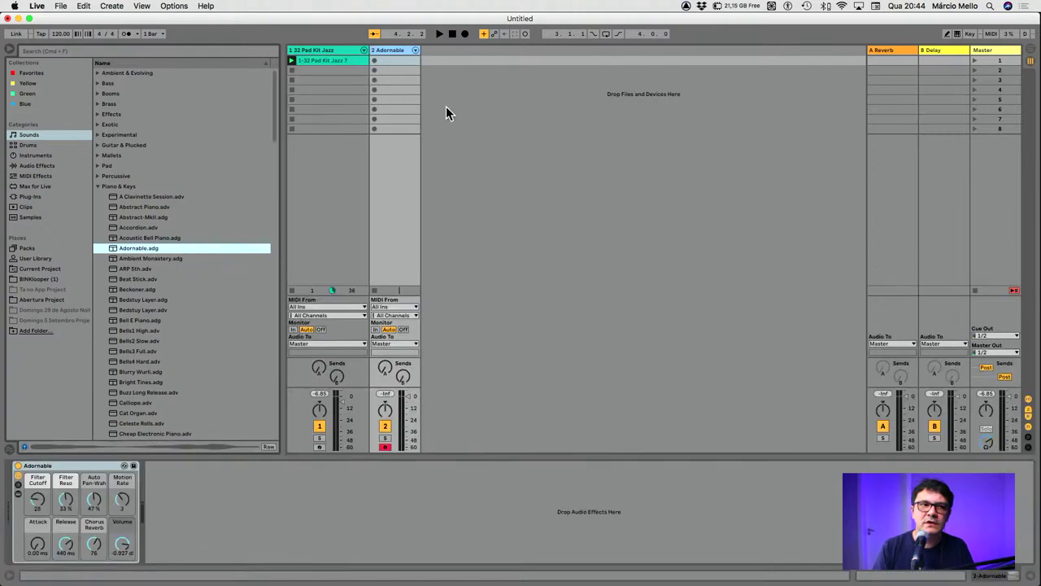
Switch to Chrome to check the livestream chat in YouTube Studio, and return to Ableton Live
{"action": "key", "text": "super+Tab"}
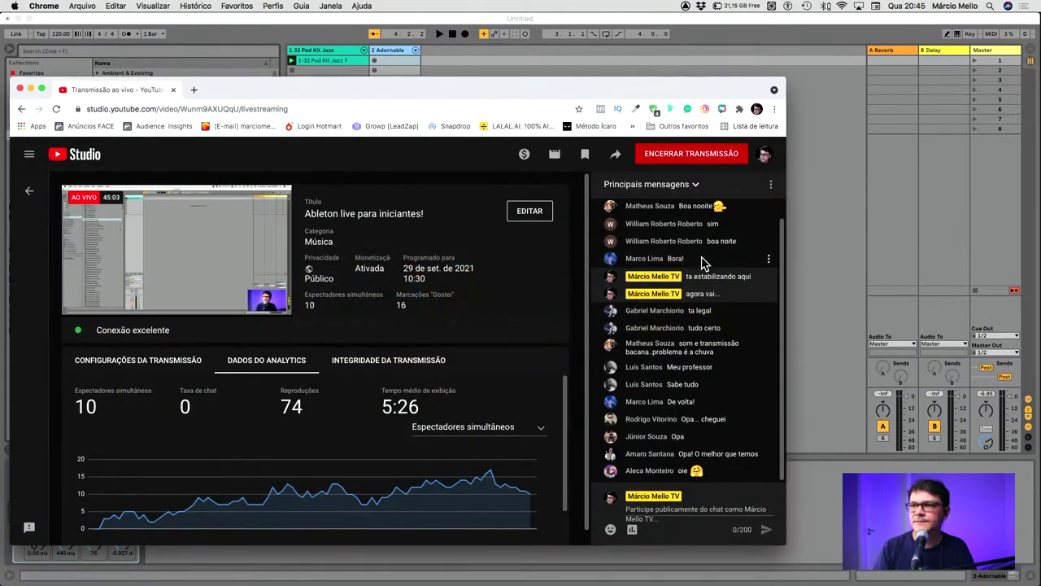
{"action": "left_click", "coordinate": [812, 126]}
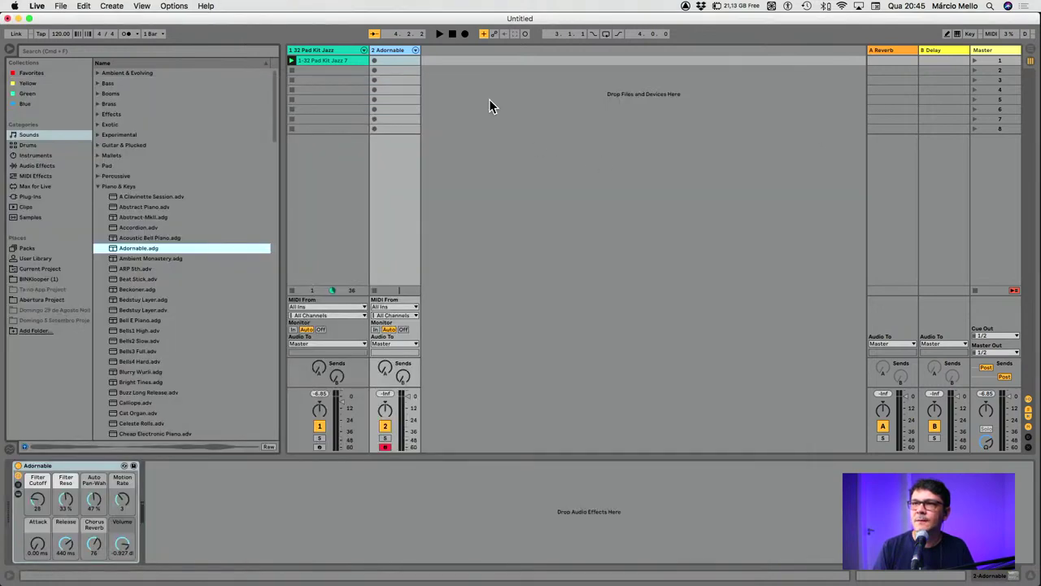
Widen the Adornable track and lower its volume slightly
{"action": "left_click_drag", "start_coordinate": [418, 50], "coordinate": [458, 52]}
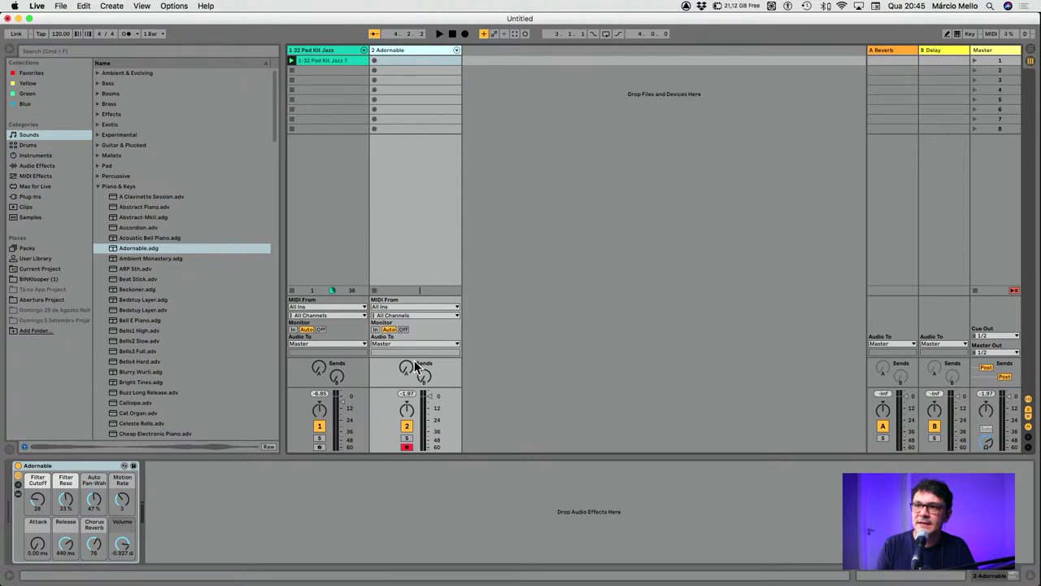
{"action": "left_click_drag", "start_coordinate": [431, 397], "coordinate": [430, 401]}
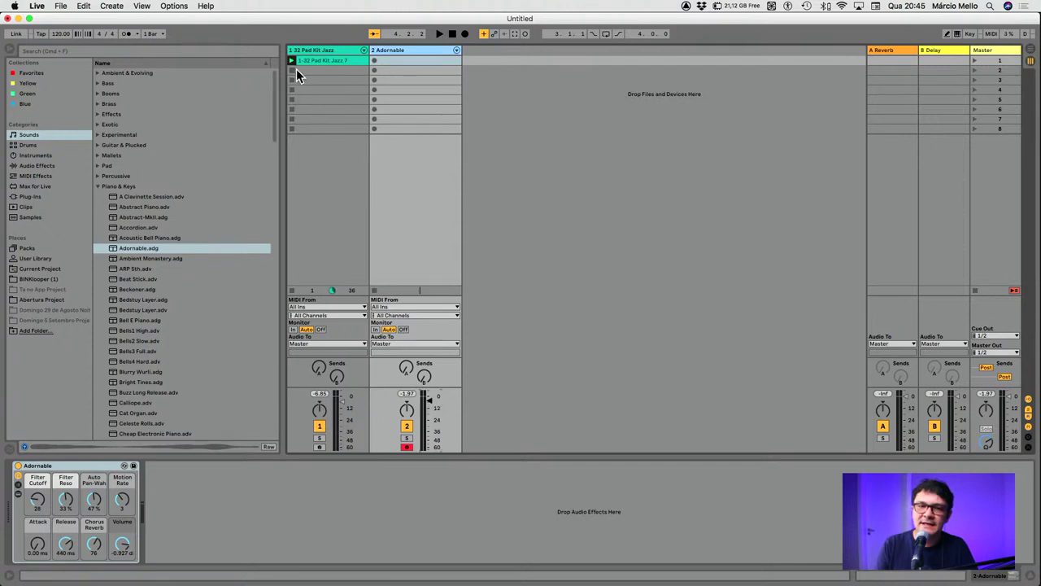
Record a keys clip over the drums in the Adornable track's first slot and disarm the track
{"action": "left_click", "coordinate": [375, 62]}
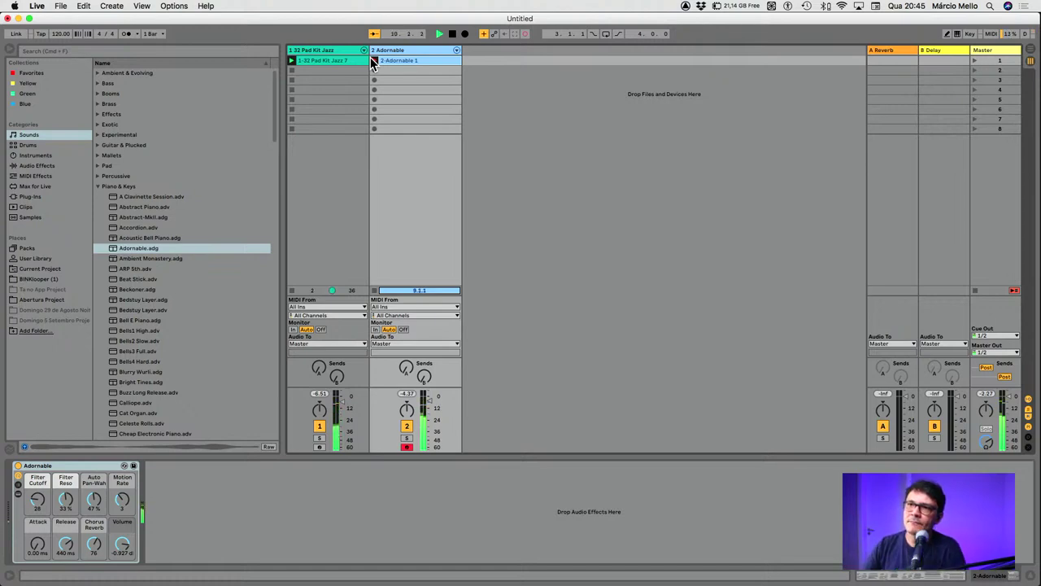
{"action": "left_click", "coordinate": [371, 58]}
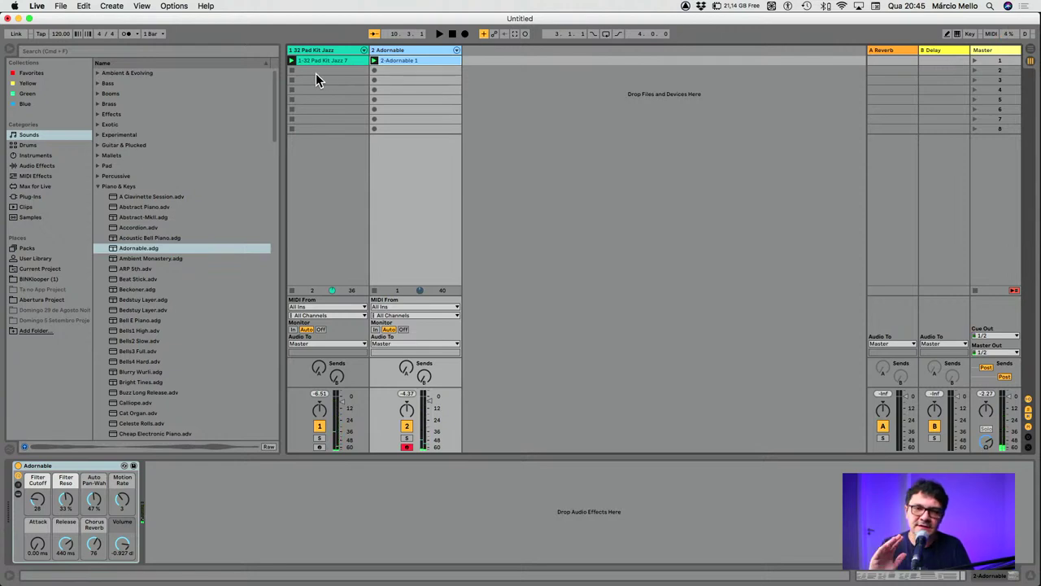
{"action": "left_click", "coordinate": [407, 447]}
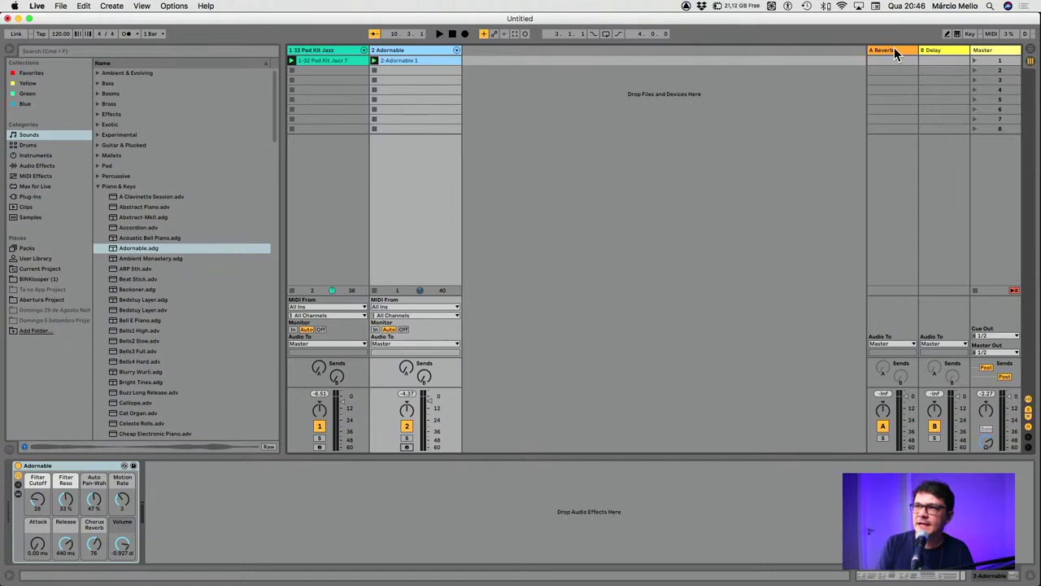
Widen the Master track, play scene 1 while lowering the Adornable volume to about -9.1 dB, and stop playback
{"action": "left_click_drag", "start_coordinate": [973, 49], "coordinate": [942, 50]}
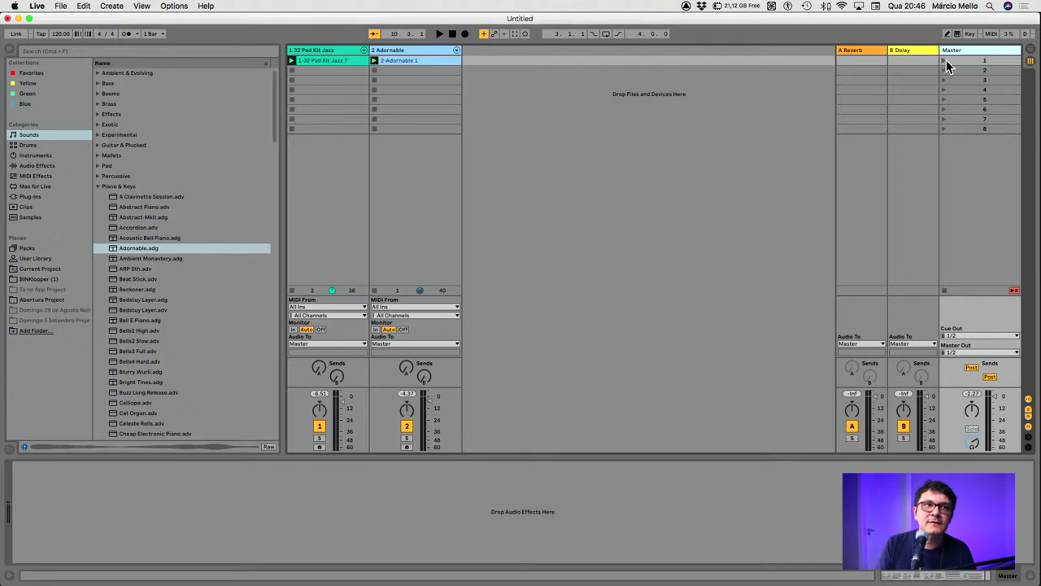
{"action": "left_click", "coordinate": [947, 60]}
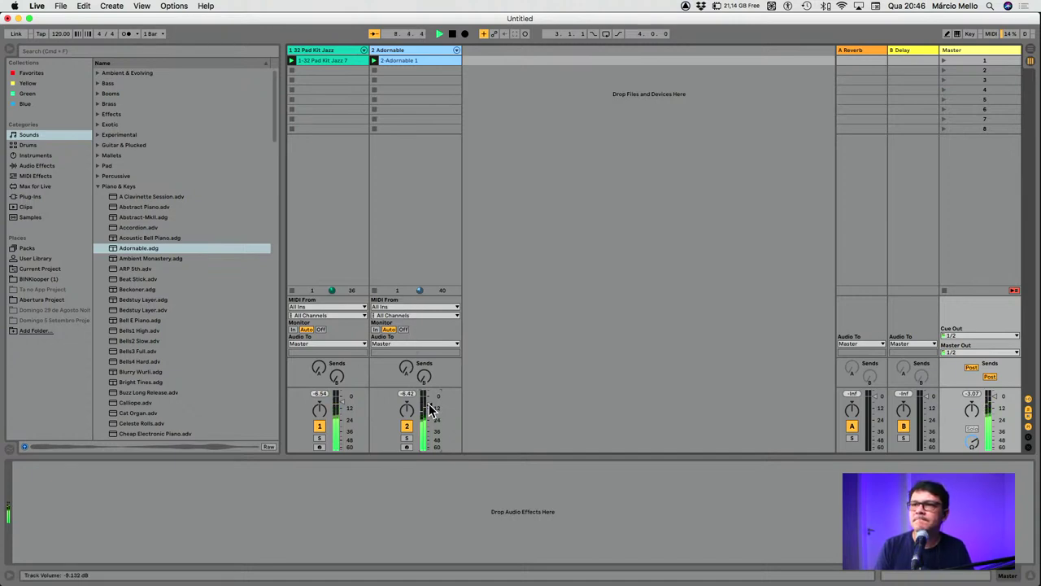
{"action": "key", "text": "space"}
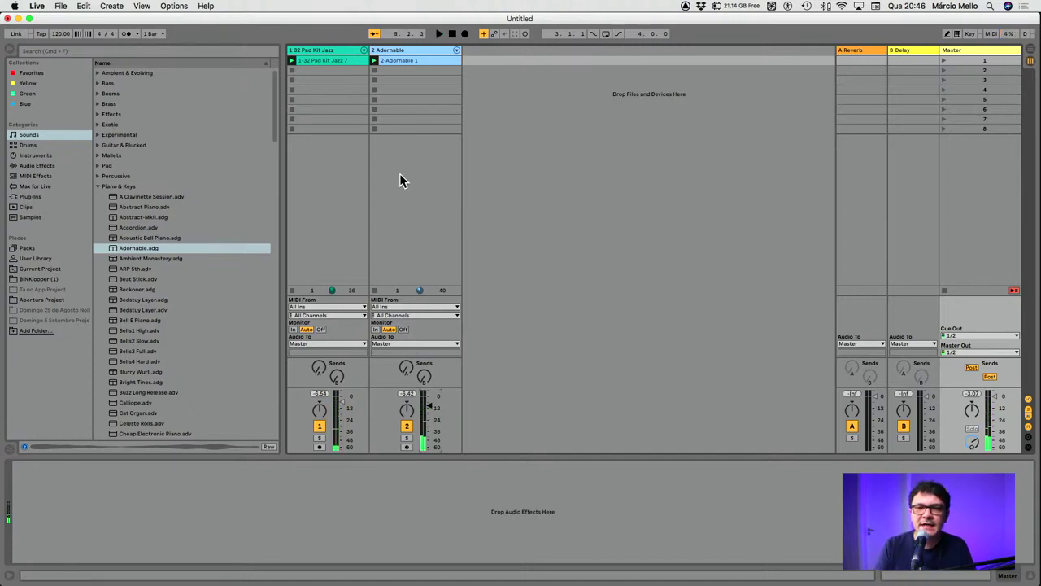
Load the 106 Bass.adg preset from the Bass sounds onto a new MIDI track and widen that track
{"action": "left_click", "coordinate": [97, 185]}
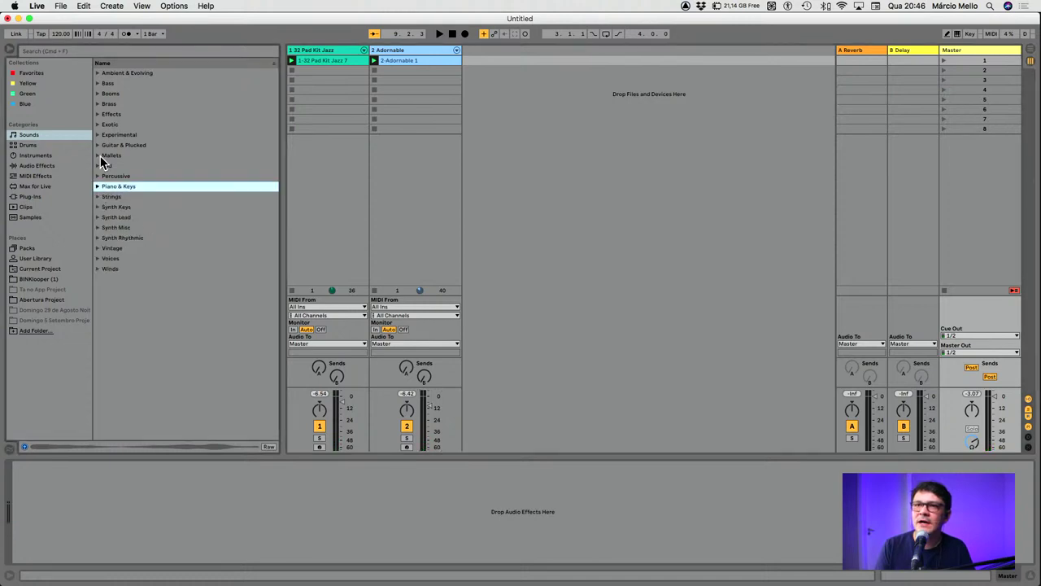
{"action": "left_click", "coordinate": [36, 135]}
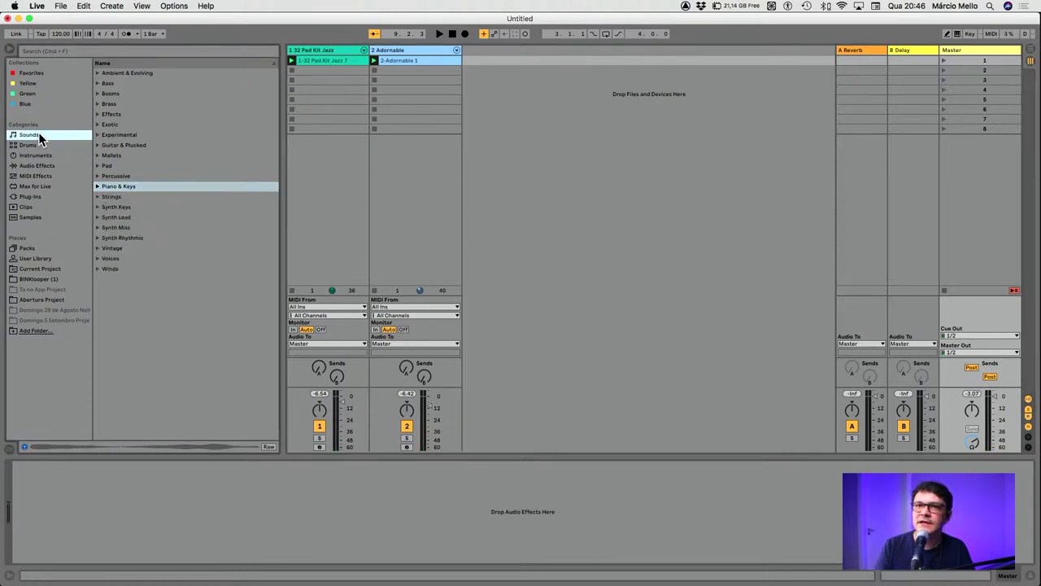
{"action": "left_click", "coordinate": [98, 83]}
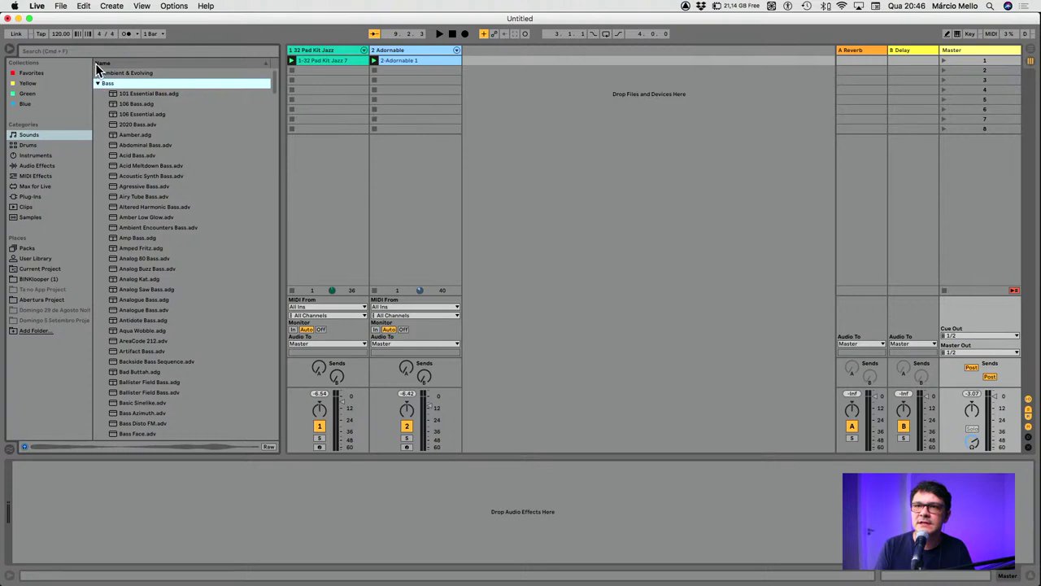
{"action": "left_click", "coordinate": [114, 103]}
{"action": "key", "text": "Up"}
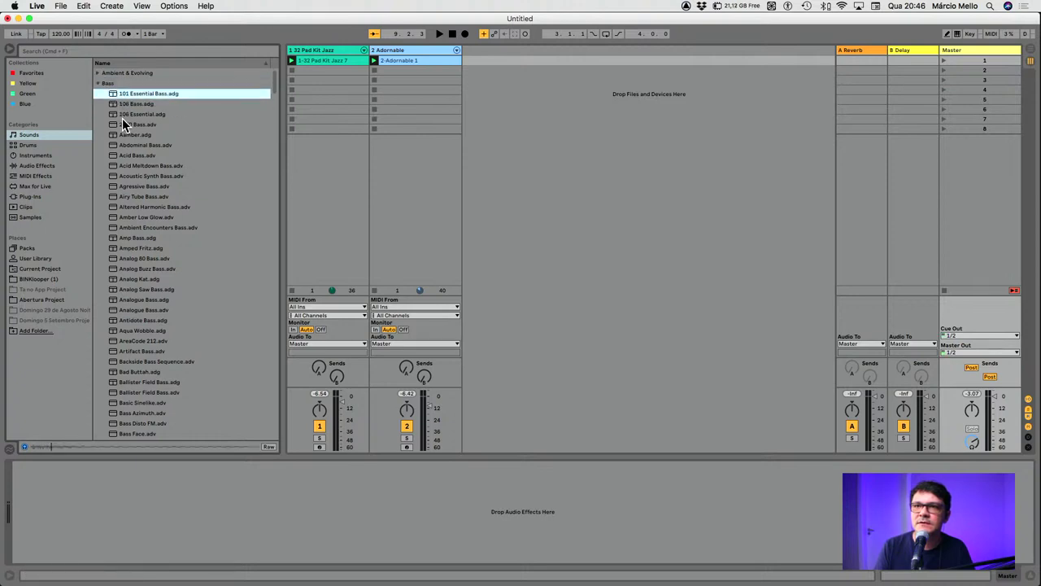
{"action": "left_click", "coordinate": [121, 104]}
{"action": "left_click_drag", "start_coordinate": [128, 104], "coordinate": [535, 110]}
{"action": "left_click_drag", "start_coordinate": [510, 50], "coordinate": [545, 51]}
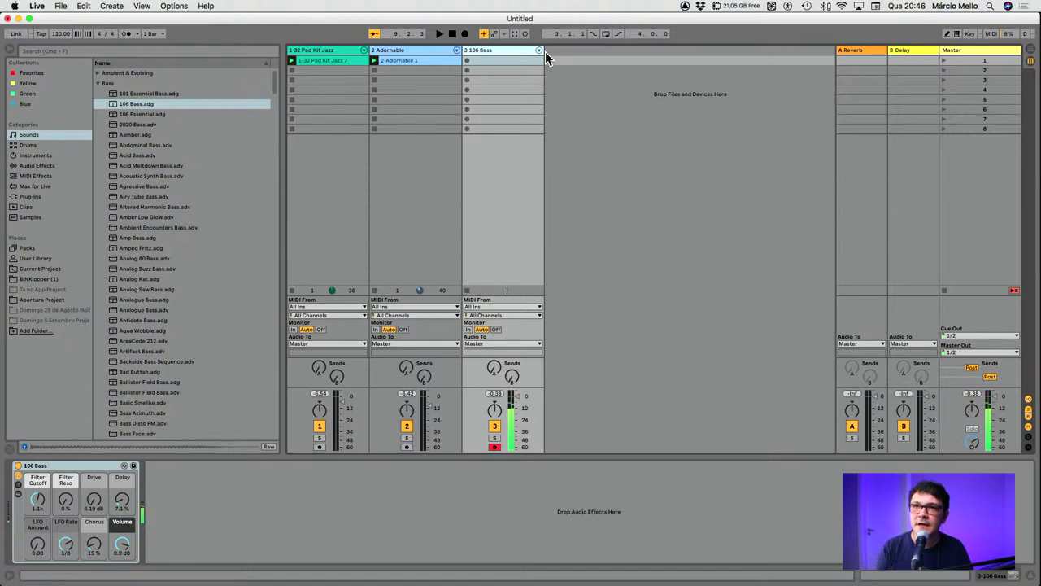
Set the record quantization to Eighth-Note Quantization
{"action": "left_click", "coordinate": [111, 6]}
{"action": "mouse_move", "coordinate": [84, 6]}
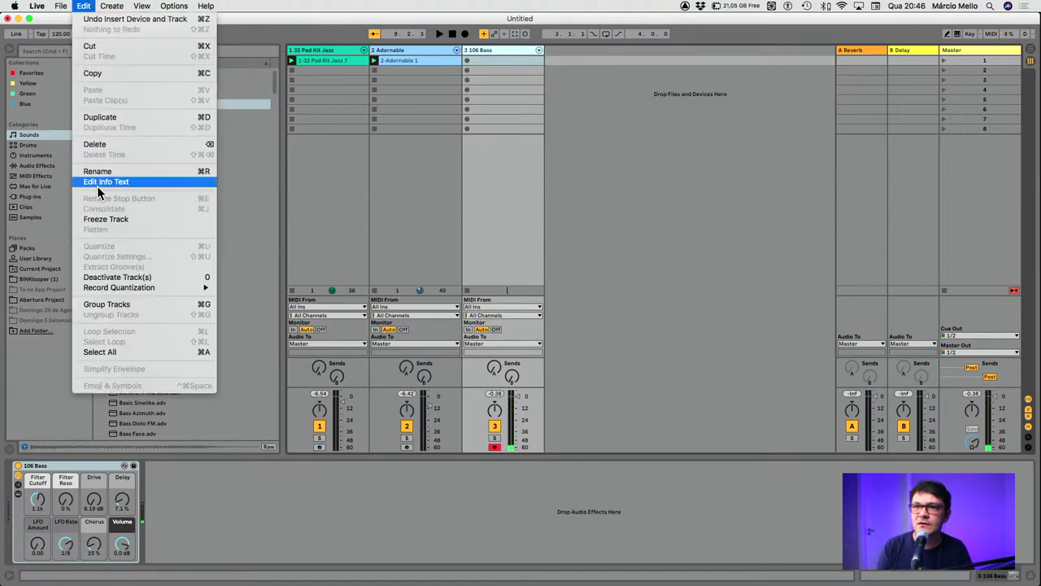
{"action": "mouse_move", "coordinate": [120, 287]}
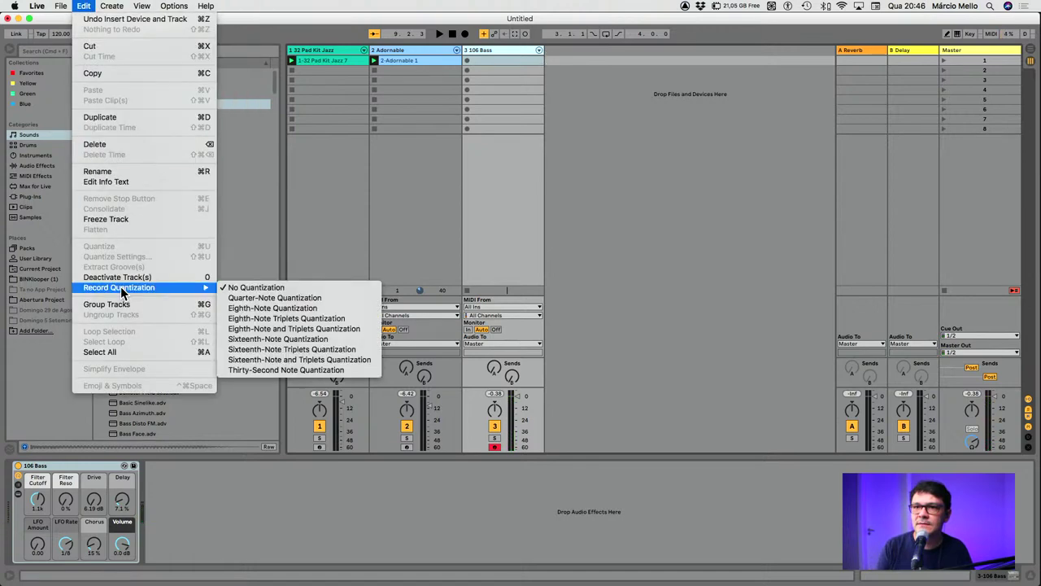
{"action": "left_click", "coordinate": [273, 307]}
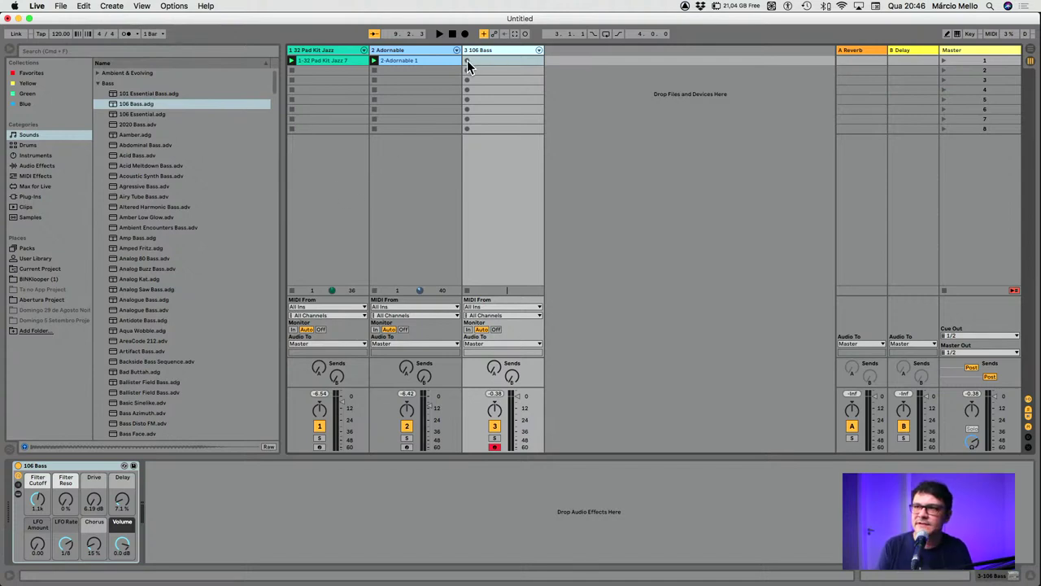
{"action": "left_click", "coordinate": [467, 60]}
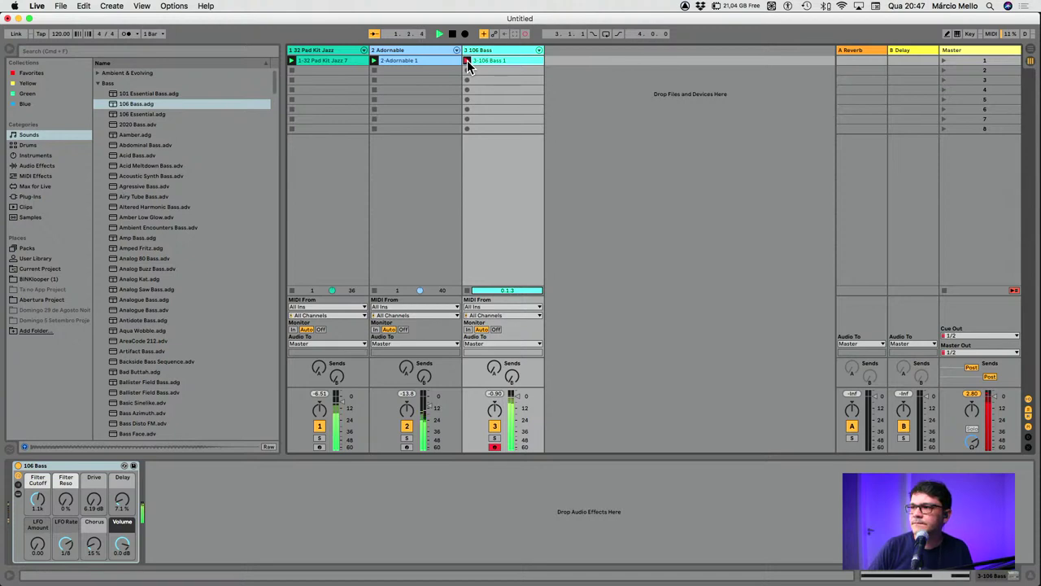
{"action": "left_click", "coordinate": [468, 65]}
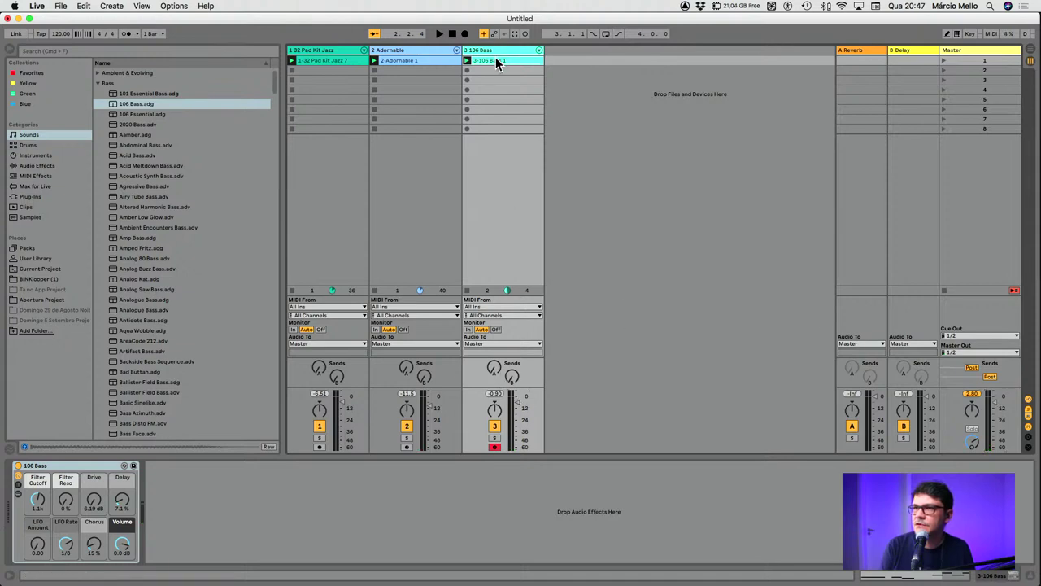
{"action": "key", "text": "Delete"}
Record a bass clip in the first slot of the 106 Bass track and stop the transport
{"action": "key", "text": "space"}
{"action": "left_click", "coordinate": [468, 61]}
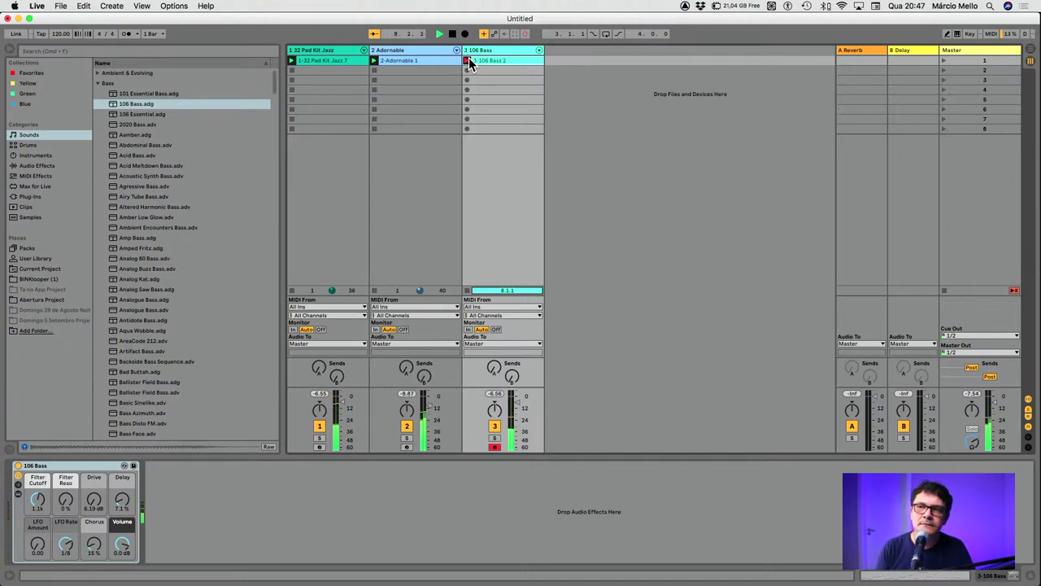
{"action": "key", "text": "space"}
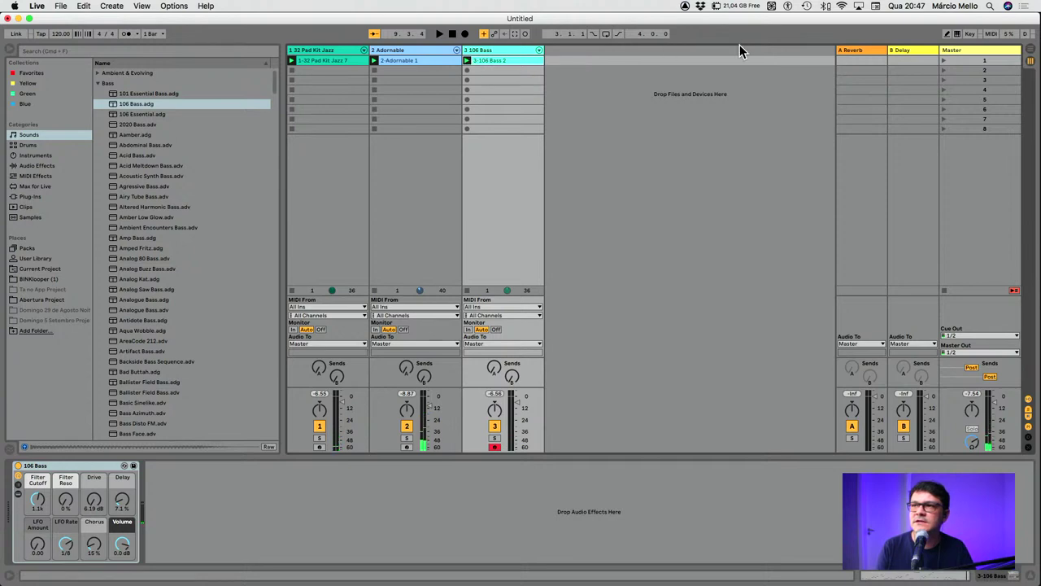
Play scene 1 while lowering the 106 Bass volume to about -13.5 dB, and disarm the bass track
{"action": "left_click", "coordinate": [944, 61]}
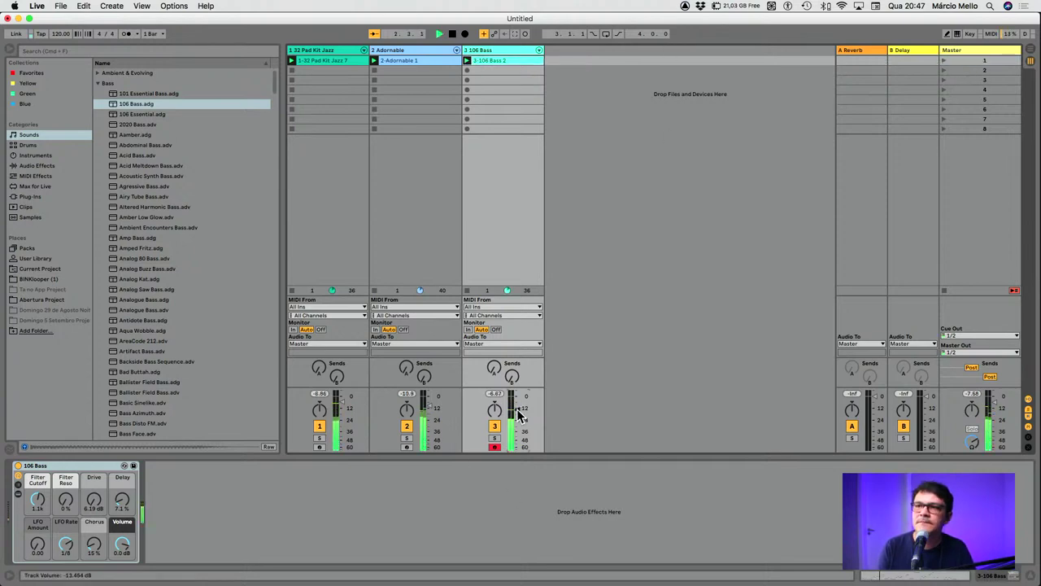
{"action": "left_click", "coordinate": [494, 448]}
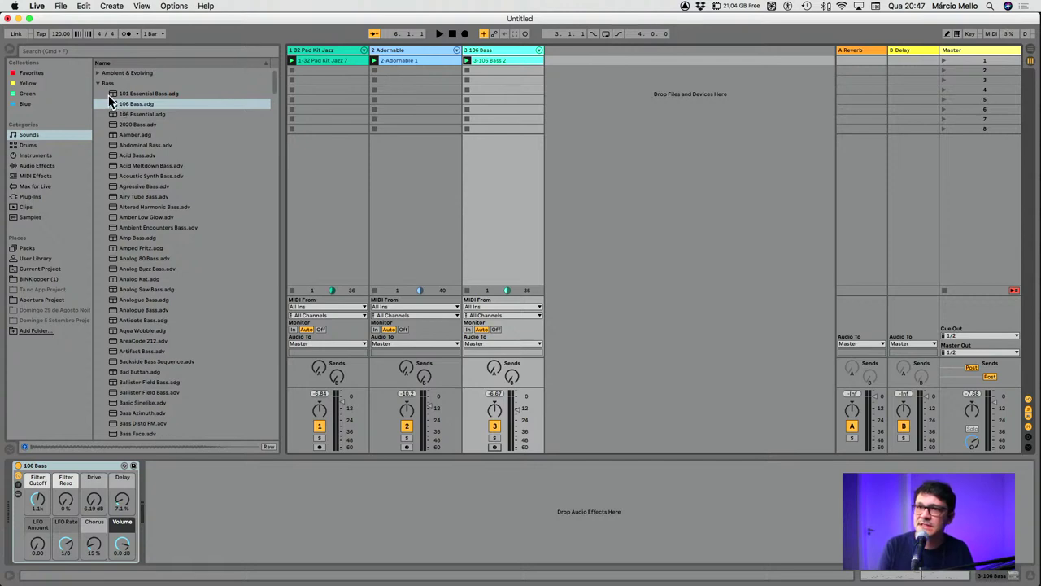
Search the sounds for "sine", load Sine1 Noise Attack Lead.adv from Synth Lead onto a new MIDI track, and widen that track slightly
{"action": "left_click", "coordinate": [98, 84]}
{"action": "type", "text": "sine"}
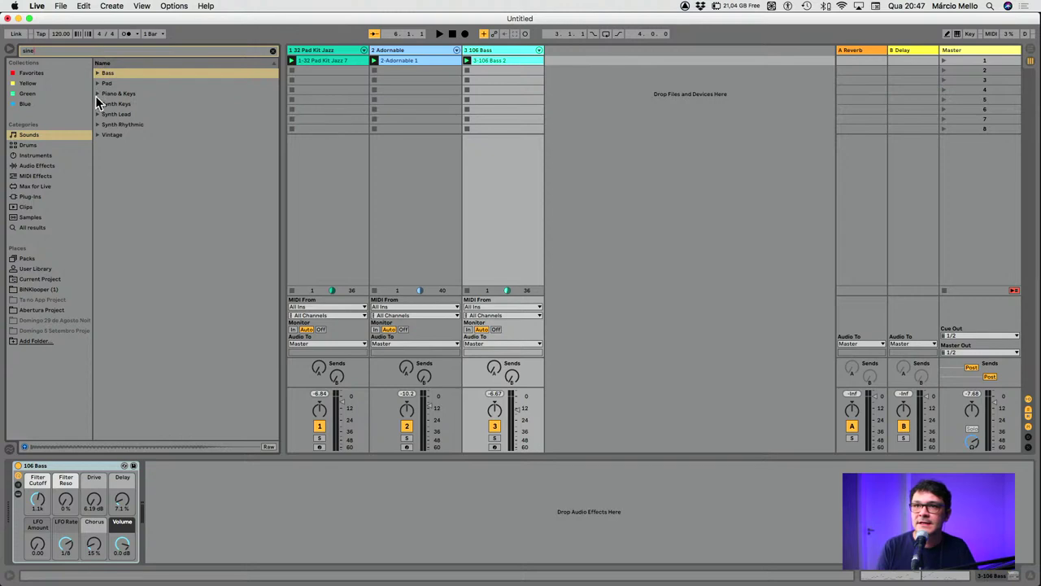
{"action": "left_click", "coordinate": [96, 114]}
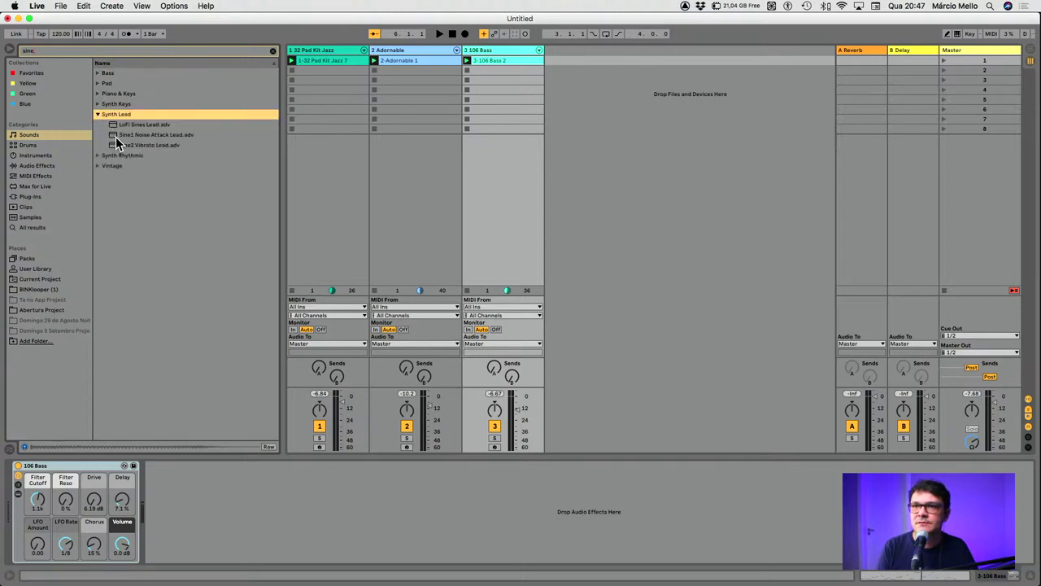
{"action": "left_click", "coordinate": [115, 136]}
{"action": "left_click", "coordinate": [114, 146]}
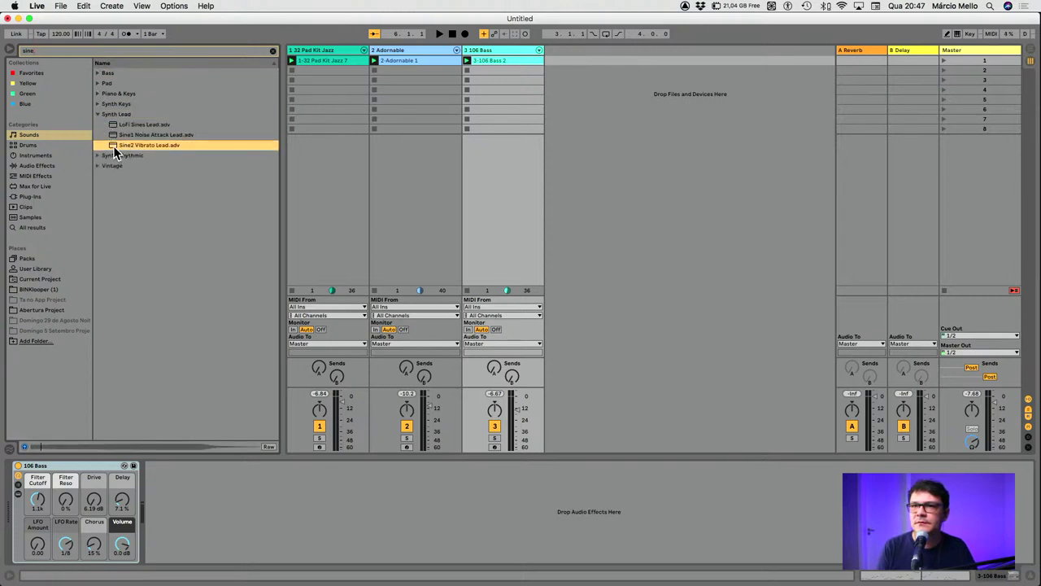
{"action": "left_click_drag", "start_coordinate": [115, 135], "coordinate": [639, 92]}
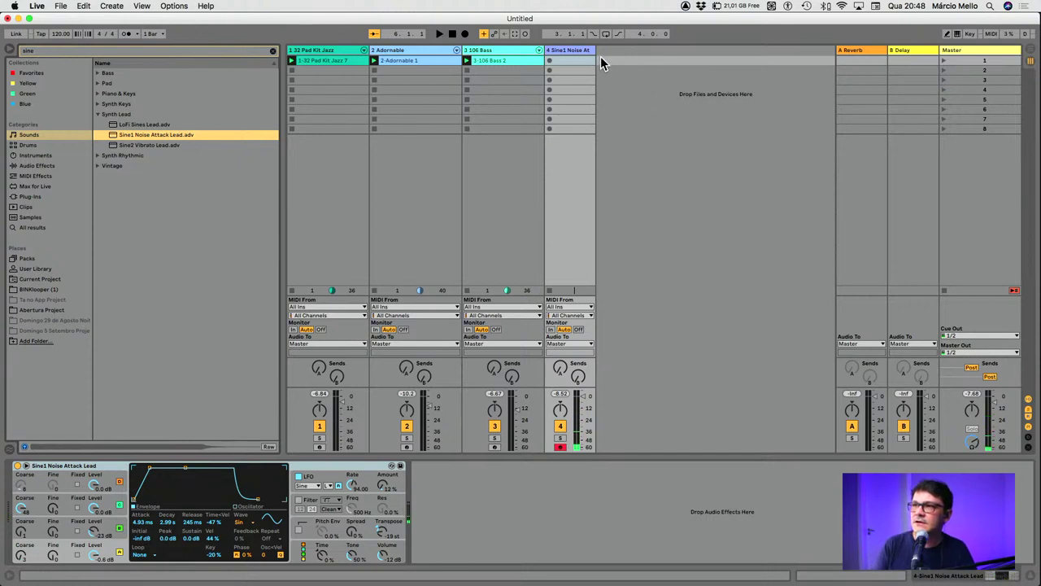
{"action": "left_click_drag", "start_coordinate": [593, 51], "coordinate": [606, 50]}
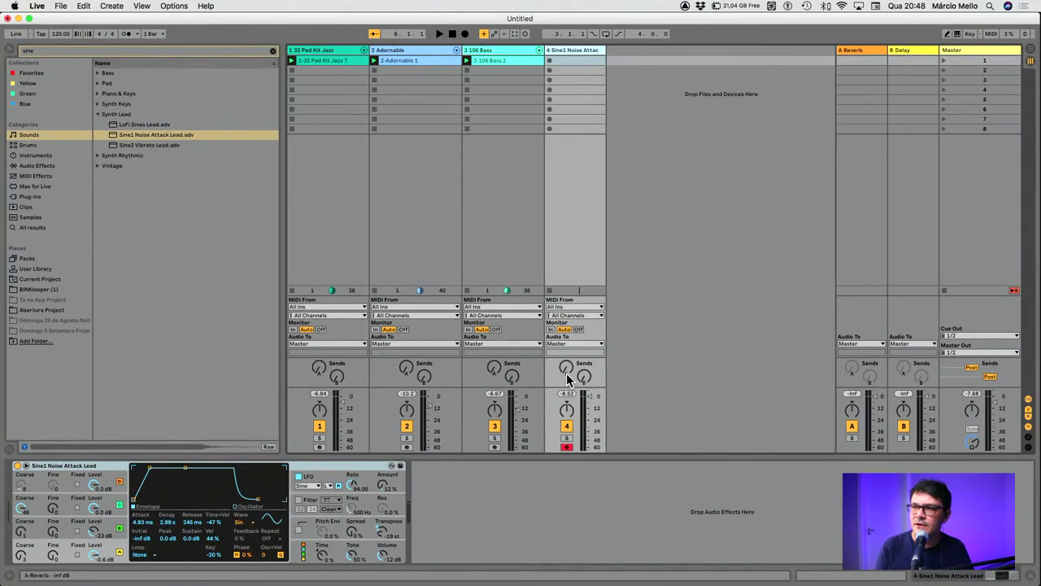
Raise the A Reverb and B Delay sends on the Sine1 Noise Attack Lead track
{"action": "left_click_drag", "start_coordinate": [567, 372], "coordinate": [572, 333]}
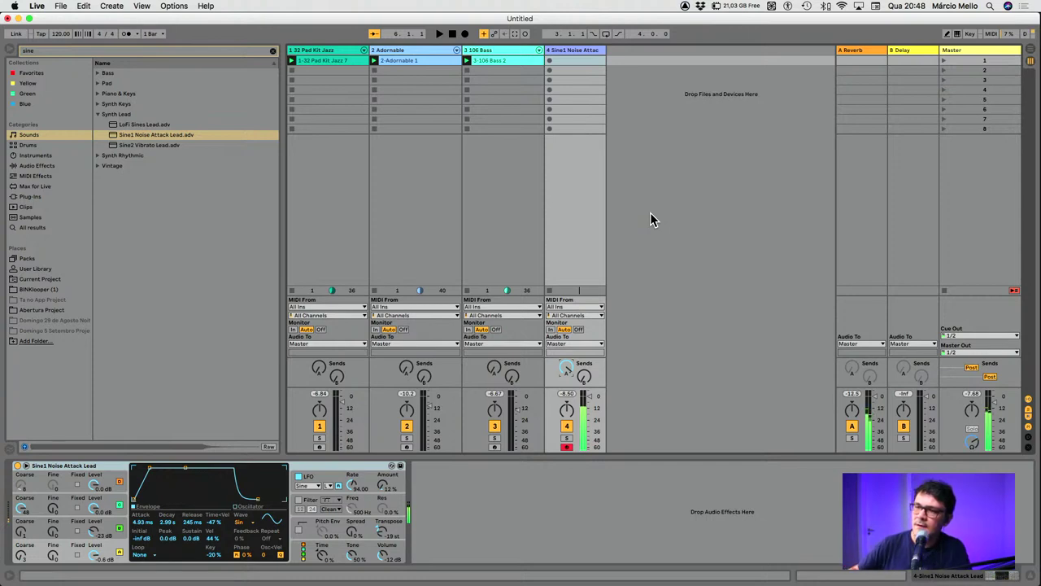
{"action": "left_click_drag", "start_coordinate": [584, 377], "coordinate": [592, 322]}
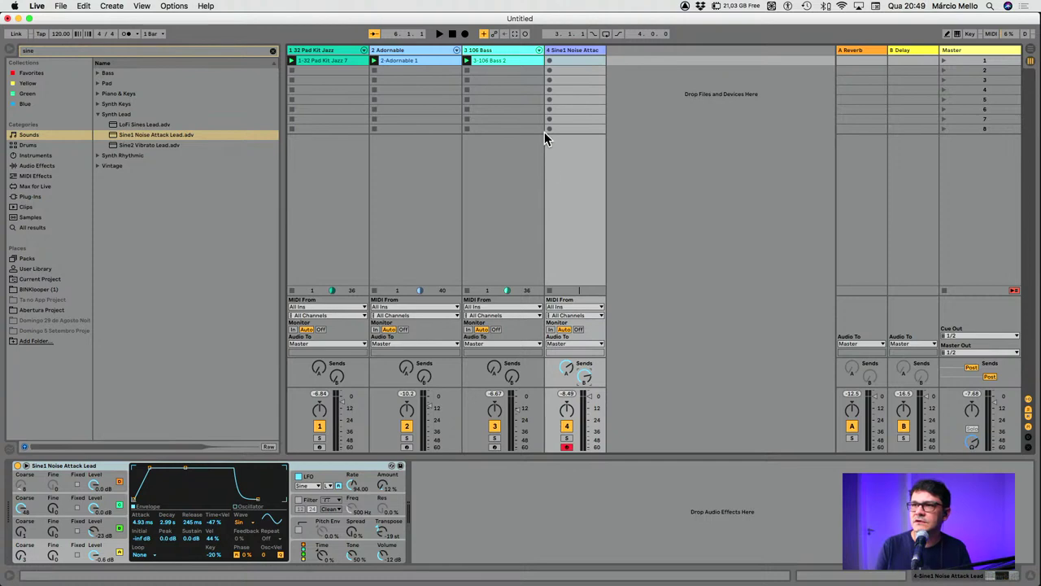
Set the record quantization to No Quantization
{"action": "left_click", "coordinate": [104, 6]}
{"action": "mouse_move", "coordinate": [84, 5]}
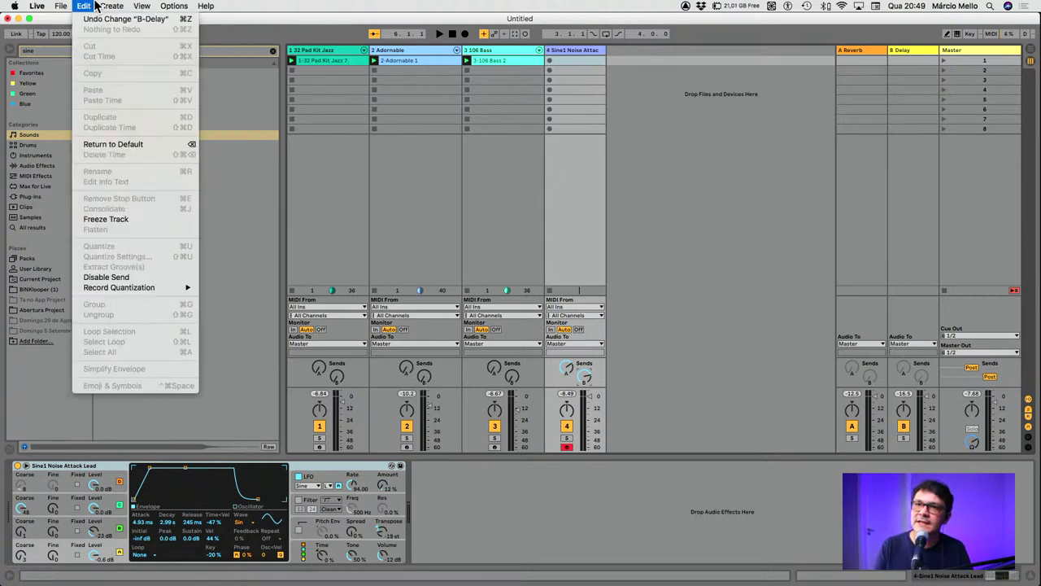
{"action": "mouse_move", "coordinate": [114, 287]}
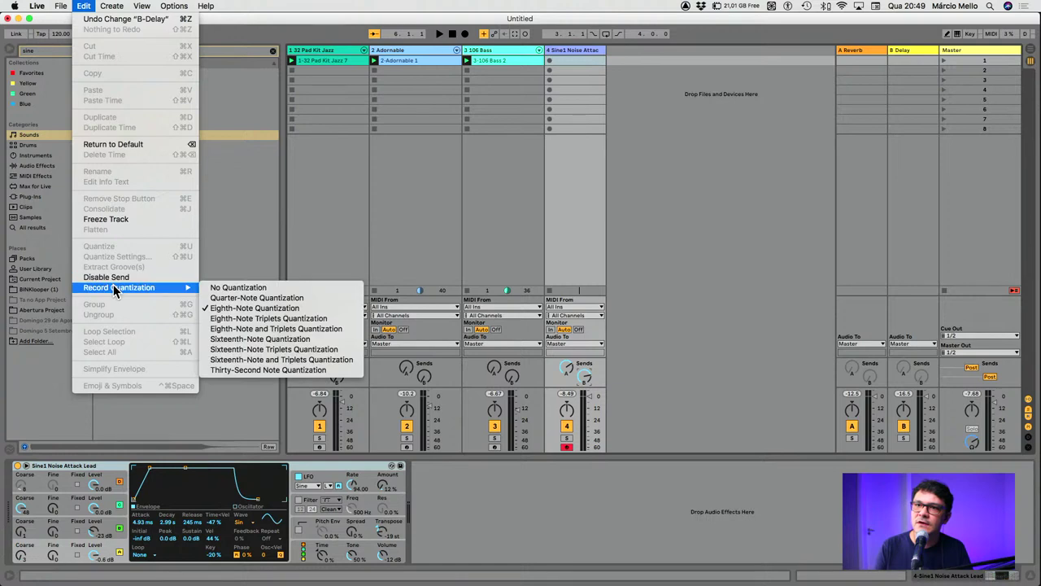
{"action": "left_click", "coordinate": [235, 288]}
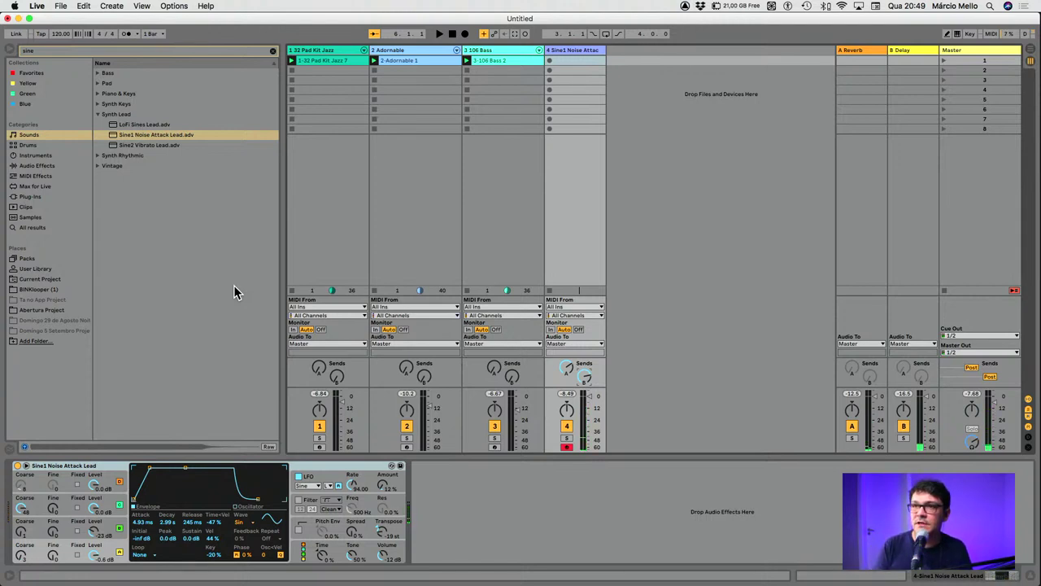
{"action": "left_click", "coordinate": [550, 61]}
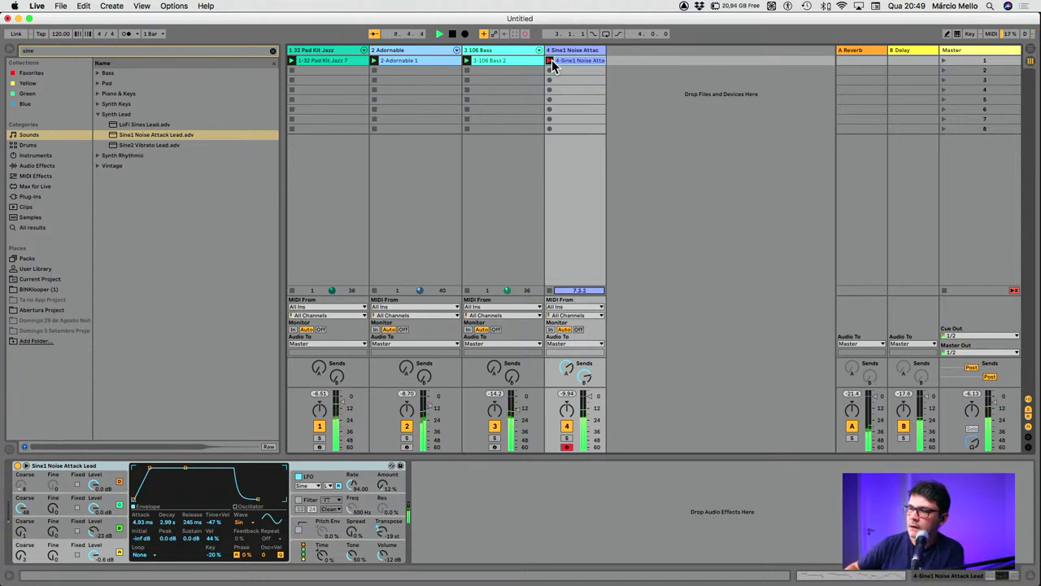
{"action": "left_click", "coordinate": [552, 63]}
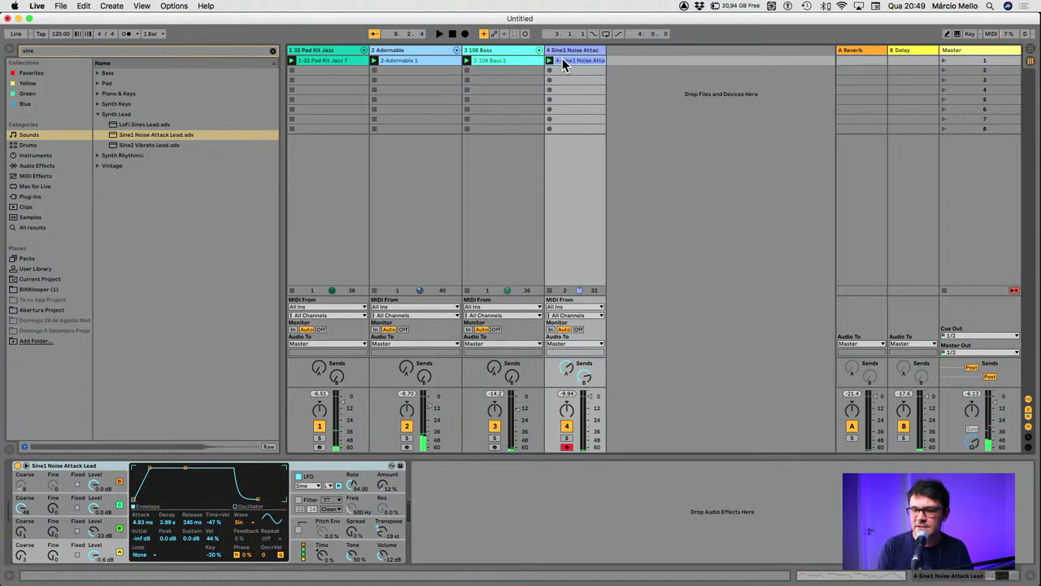
{"action": "key", "text": "Delete"}
{"action": "left_click", "coordinate": [550, 61]}
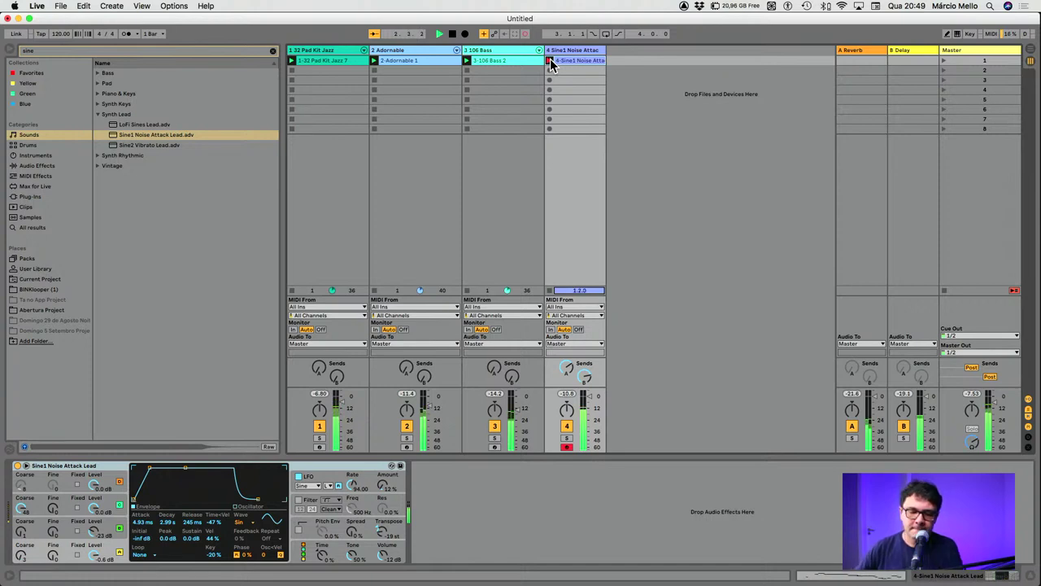
{"action": "key", "text": "Delete"}
Record a lead clip in the first slot of the Sine1 Noise Attack Lead track and stop playback
{"action": "left_click", "coordinate": [550, 62]}
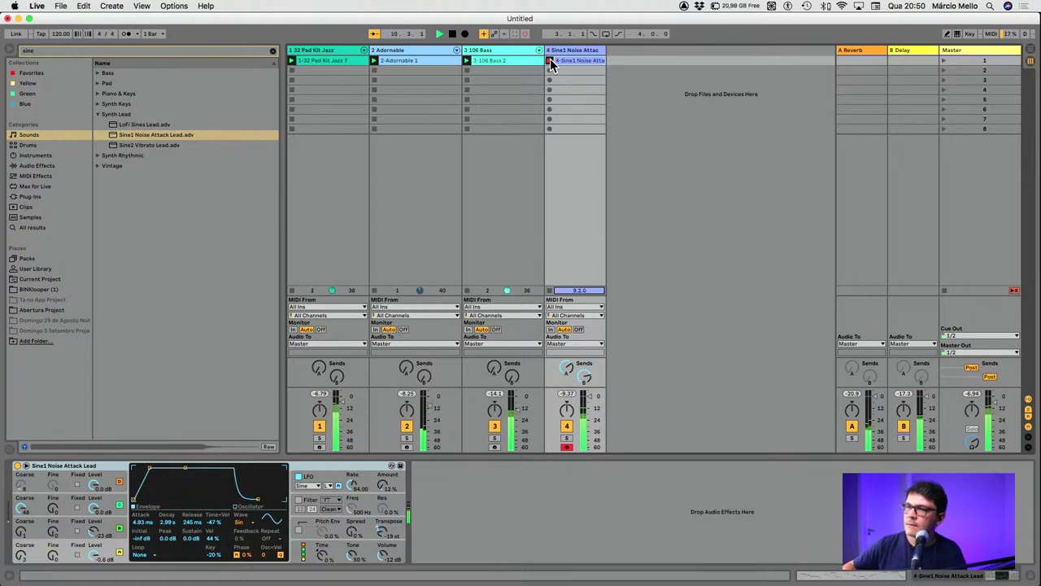
{"action": "left_click", "coordinate": [550, 61]}
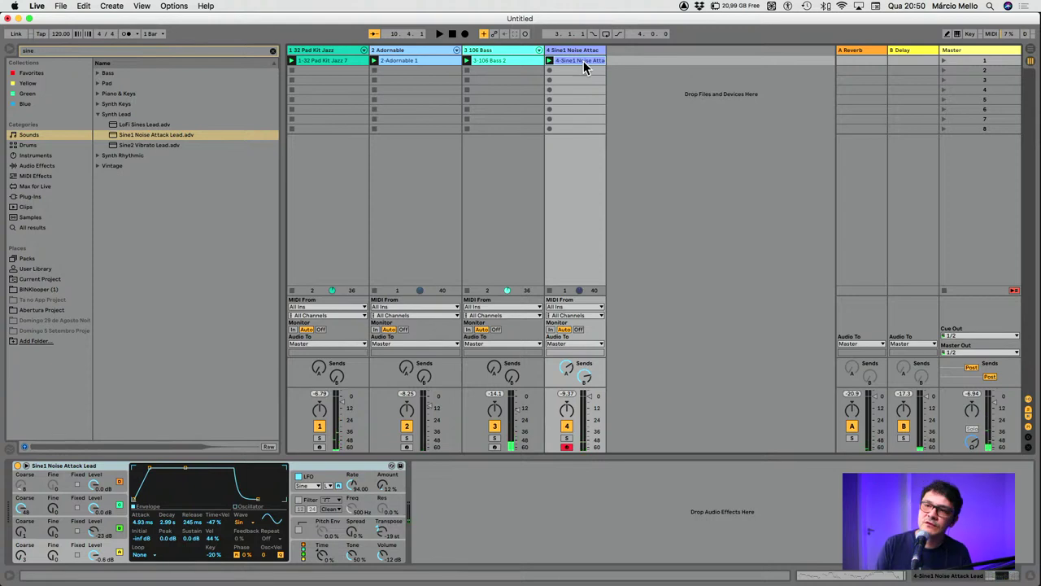
{"action": "left_click", "coordinate": [382, 138]}
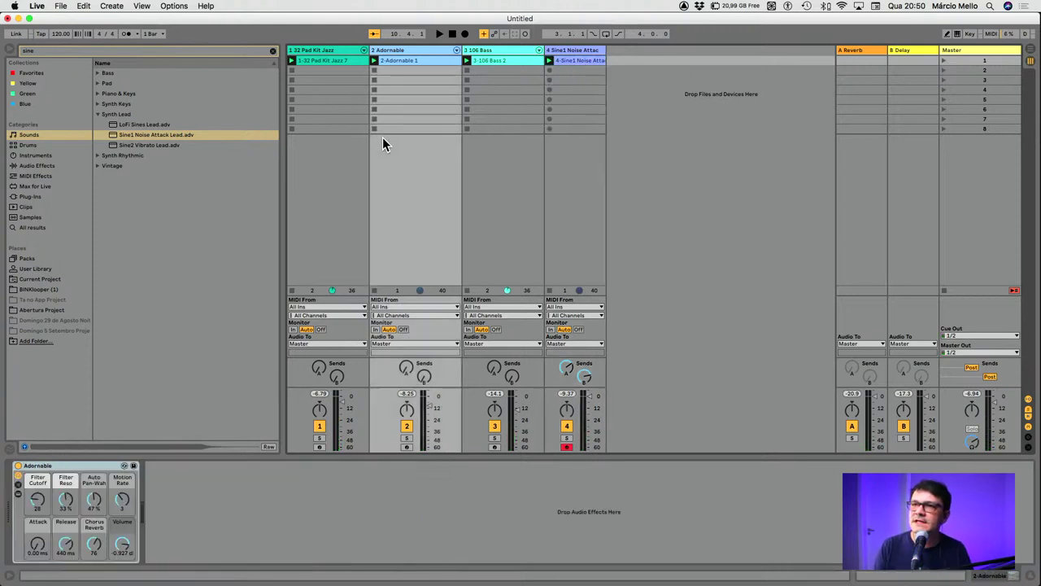
Turn off looping for all four clips in scene 1 and close the clip editor
{"action": "double_click", "coordinate": [331, 61]}
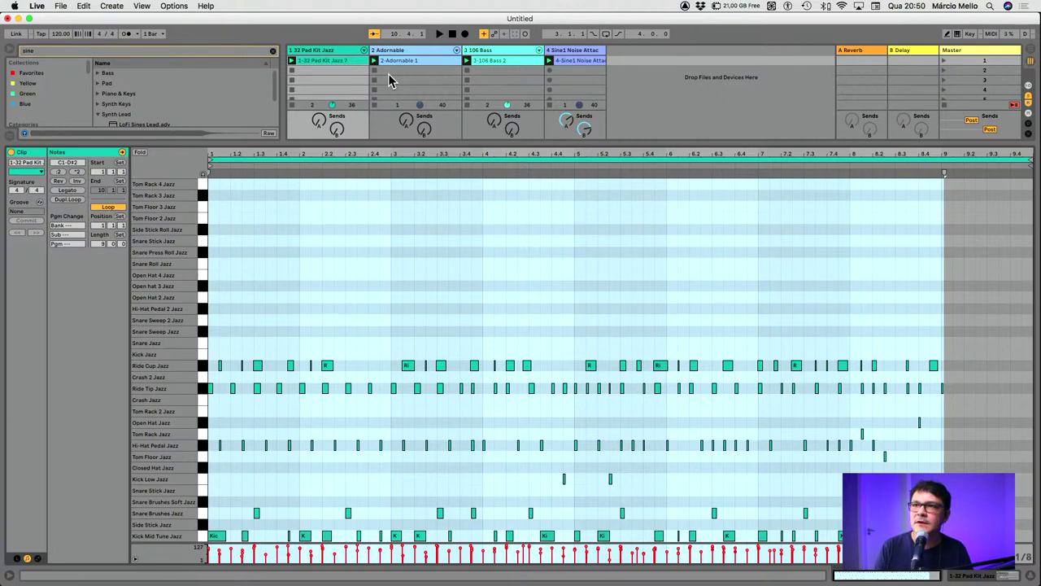
{"action": "left_click", "coordinate": [344, 62]}
{"action": "left_click", "coordinate": [569, 63], "text": "shift"}
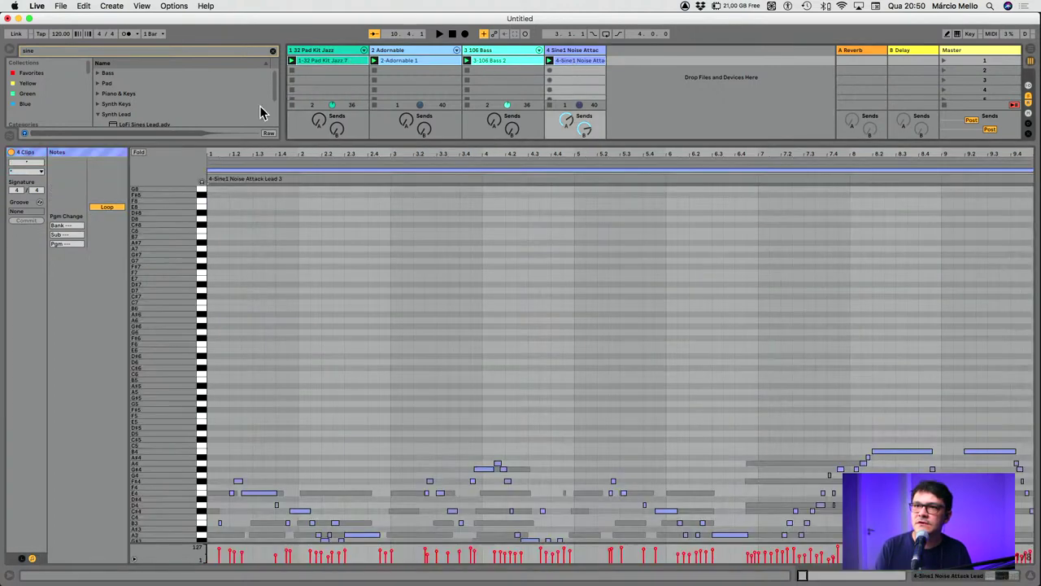
{"action": "left_click", "coordinate": [108, 207]}
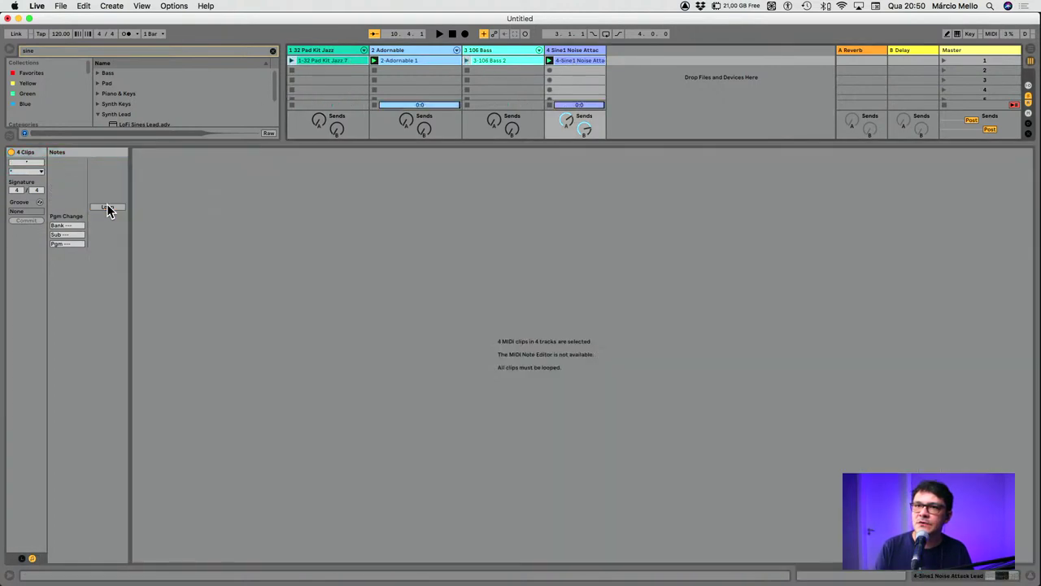
{"action": "double_click", "coordinate": [336, 142]}
{"action": "double_click", "coordinate": [564, 60]}
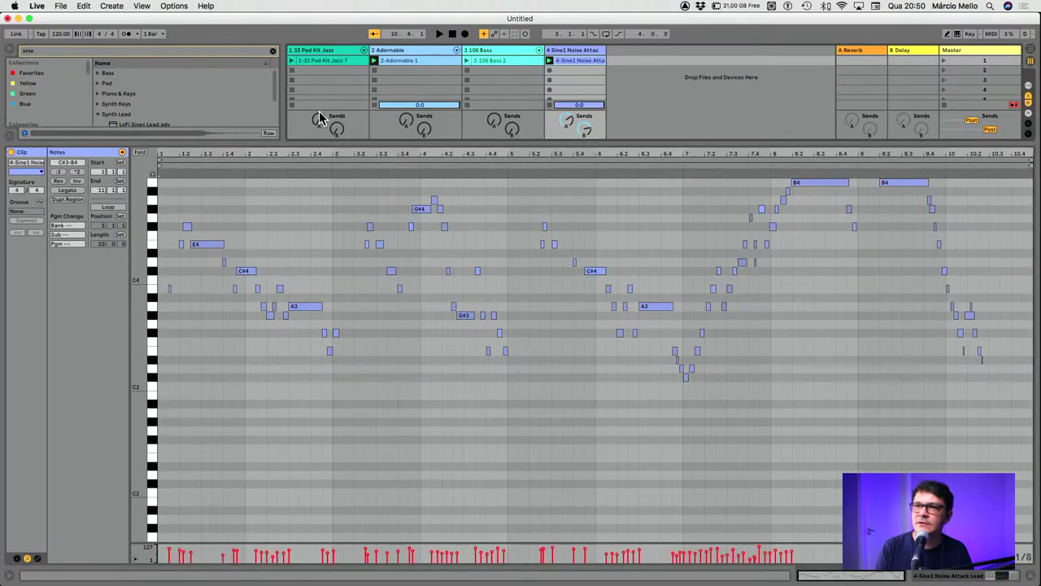
{"action": "double_click", "coordinate": [879, 143]}
Play scene 1 and lower the Sine1 Noise Attack Lead volume to about -6.4 dB
{"action": "left_click", "coordinate": [945, 61]}
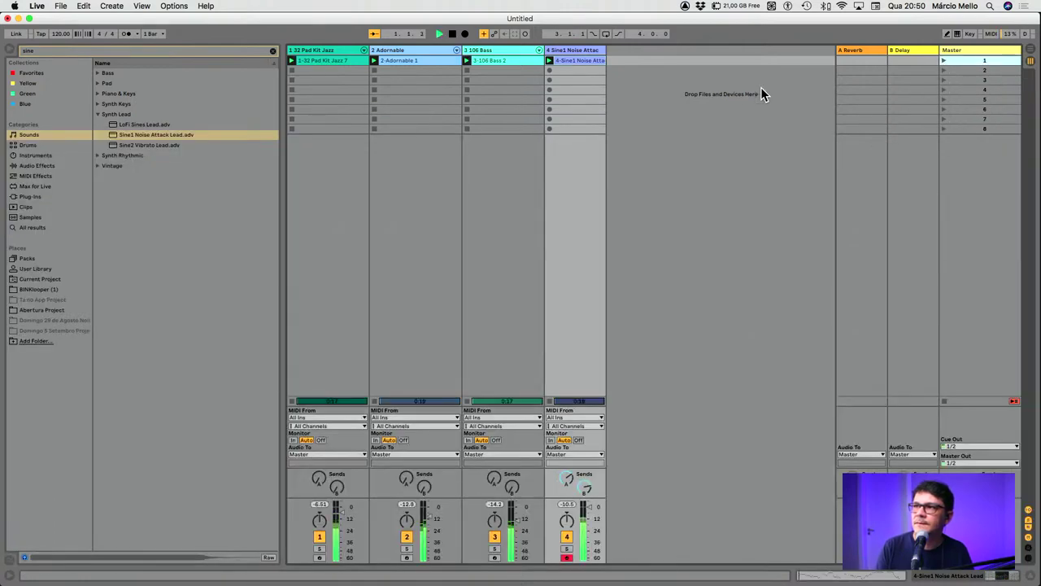
{"action": "left_click", "coordinate": [689, 101]}
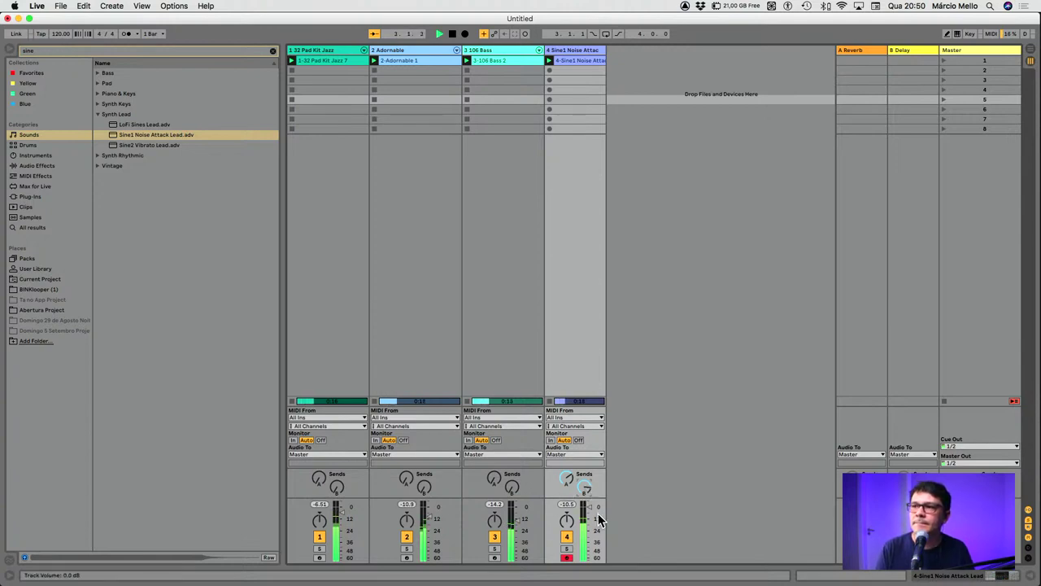
{"action": "left_click_drag", "start_coordinate": [589, 514], "coordinate": [590, 514]}
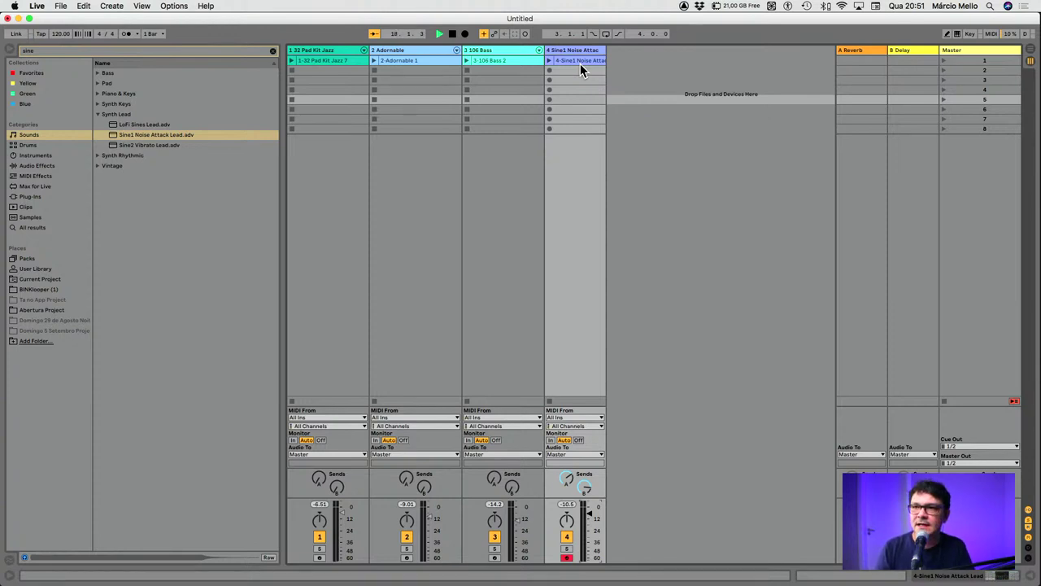
Show the Arrangement View and enlarge the lanes of all four MIDI tracks
{"action": "key", "text": "Tab"}
{"action": "left_click_drag", "start_coordinate": [607, 144], "coordinate": [647, 425]}
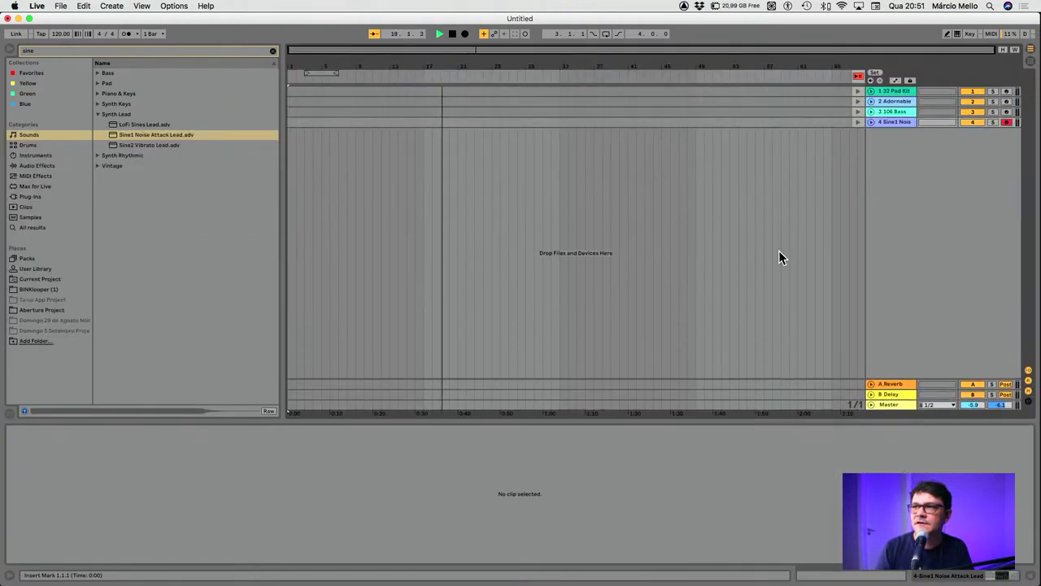
{"action": "left_click_drag", "start_coordinate": [898, 116], "coordinate": [899, 173]}
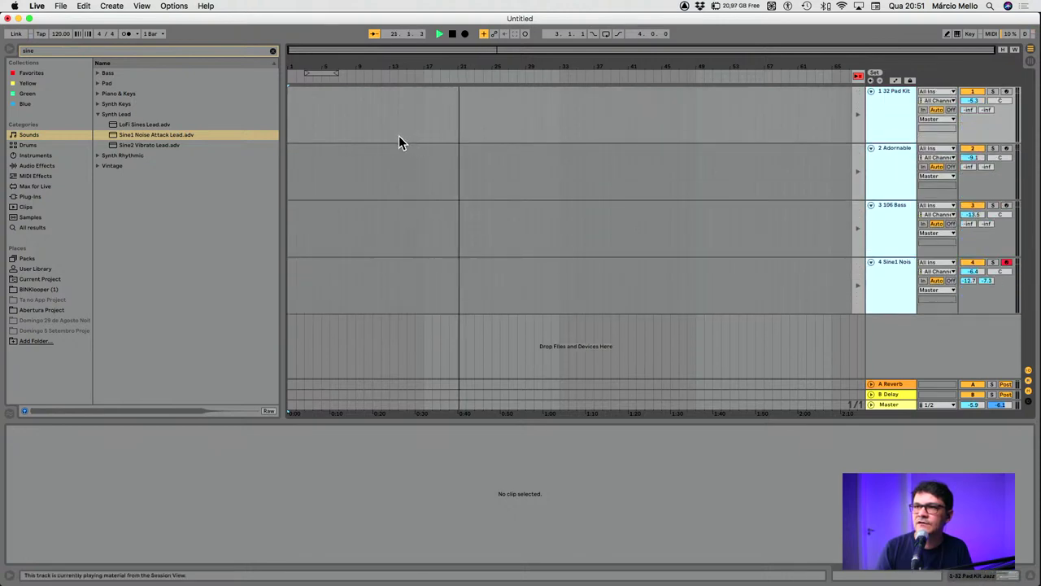
Return to the Session View and delete the four clips in scene 1
{"action": "left_click", "coordinate": [1029, 62]}
{"action": "left_click", "coordinate": [563, 61]}
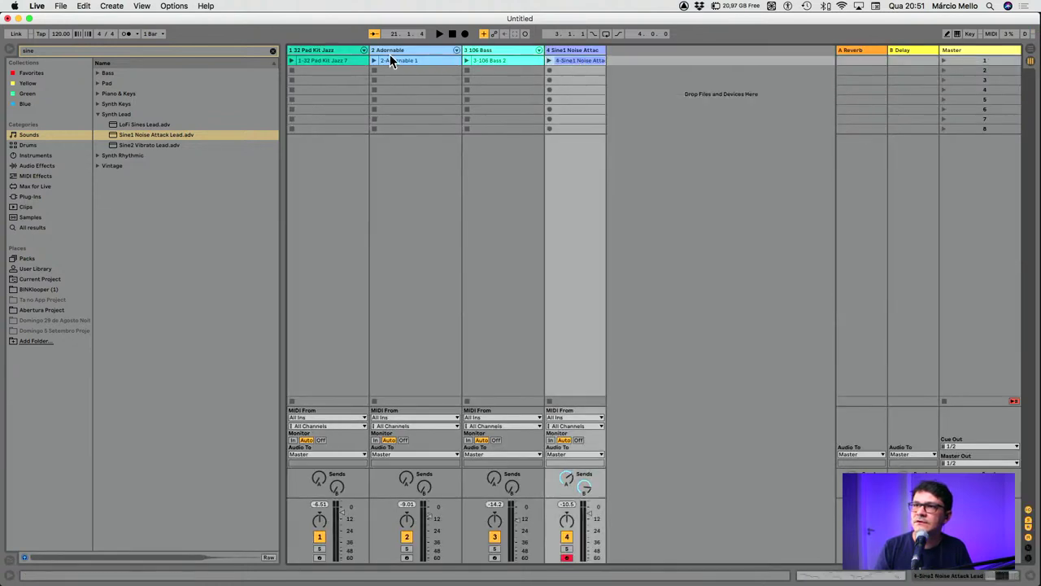
{"action": "left_click", "coordinate": [335, 61], "text": "shift"}
{"action": "key", "text": "Delete"}
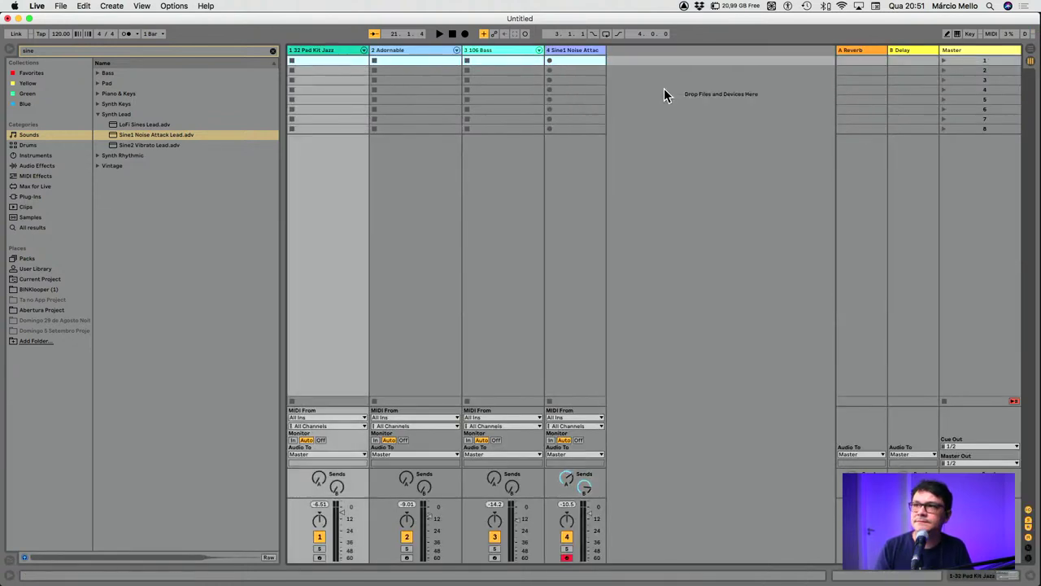
In the Arrangement View, arm the 32 Pad Kit Jazz track and place the insert marker at 1.1.1
{"action": "left_click", "coordinate": [1030, 51]}
{"action": "left_click", "coordinate": [858, 76]}
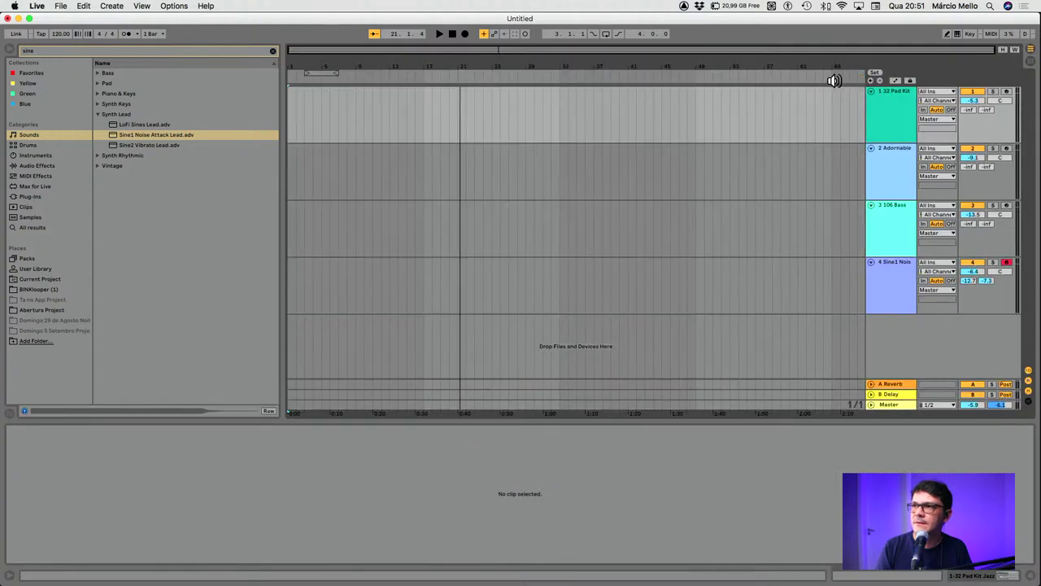
{"action": "left_click", "coordinate": [298, 116]}
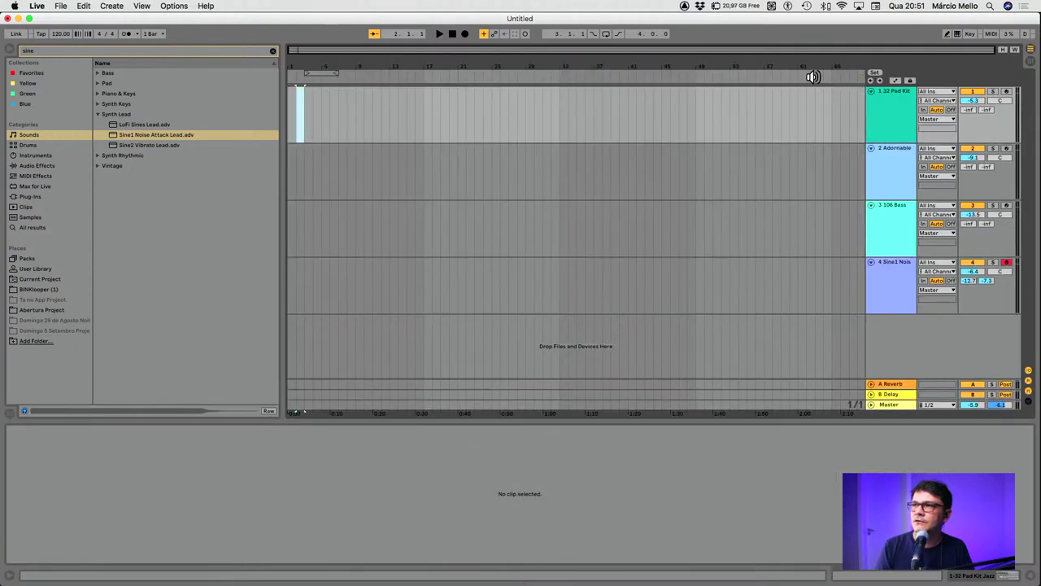
{"action": "left_click", "coordinate": [1006, 91]}
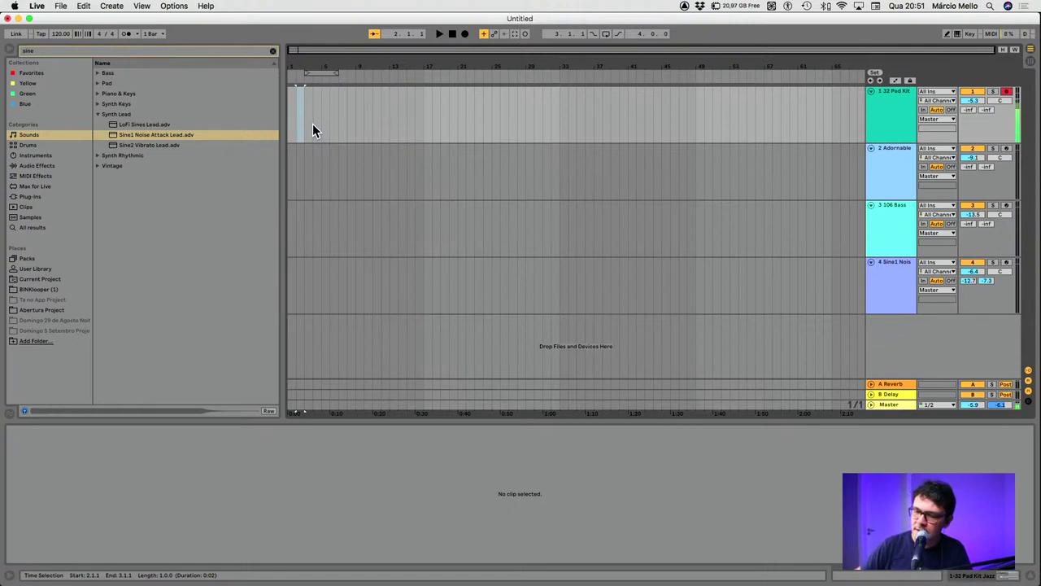
{"action": "left_click", "coordinate": [313, 124]}
{"action": "left_click", "coordinate": [290, 123]}
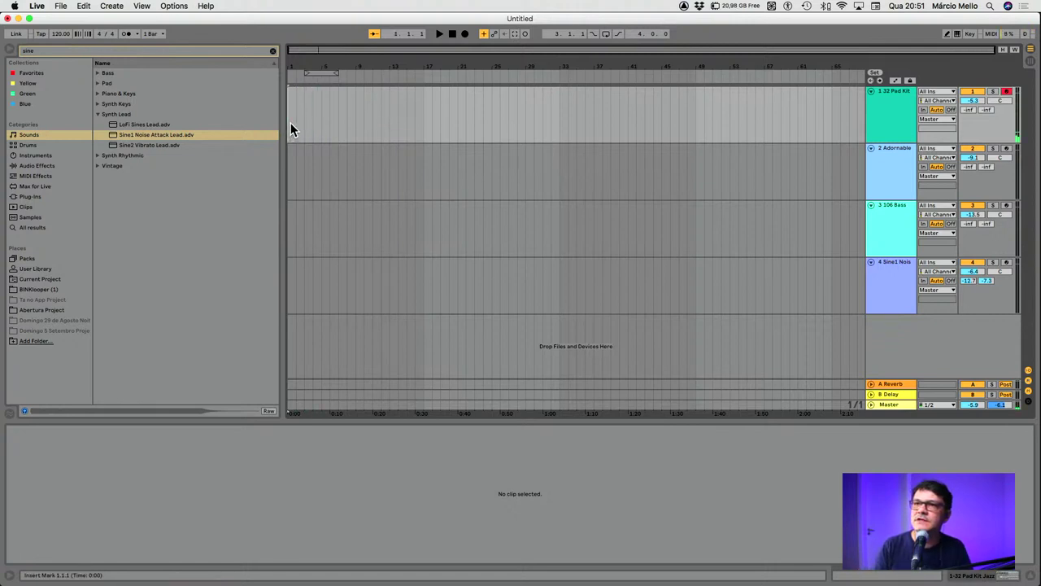
Set the record quantization to Eighth-Note Quantization
{"action": "left_click", "coordinate": [110, 5]}
{"action": "mouse_move", "coordinate": [90, 5]}
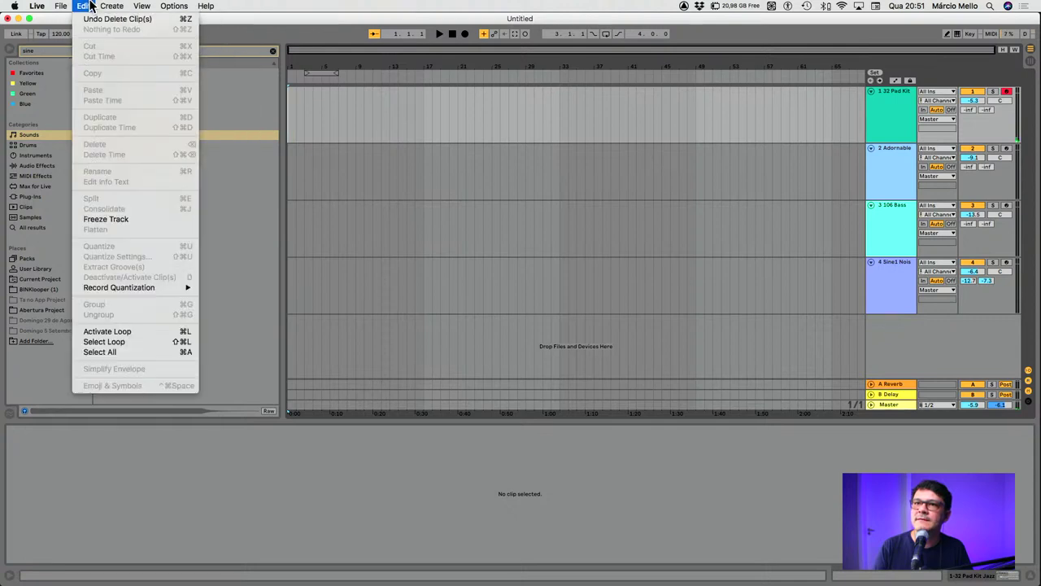
{"action": "mouse_move", "coordinate": [143, 287]}
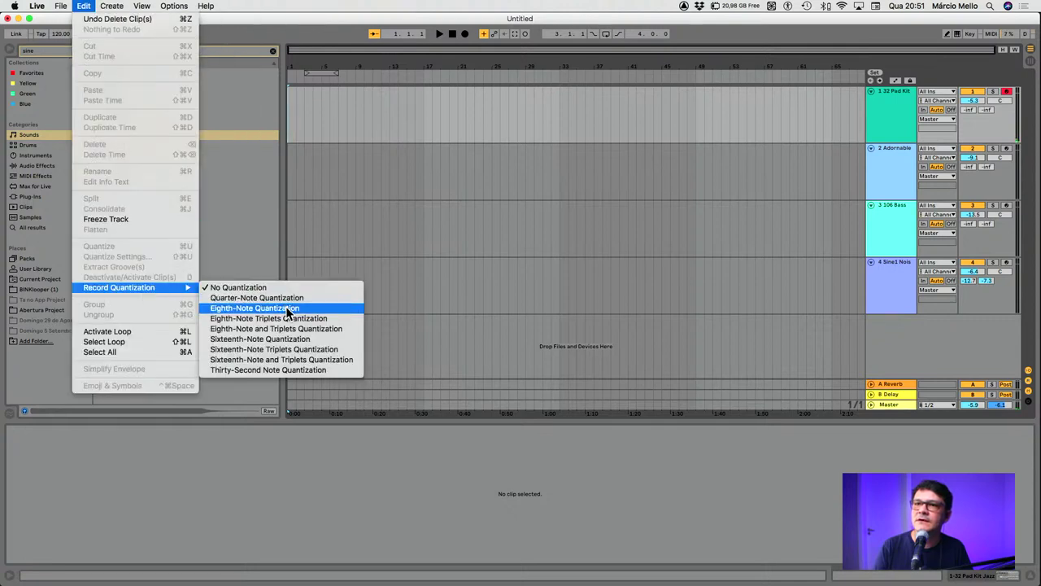
{"action": "left_click", "coordinate": [285, 306]}
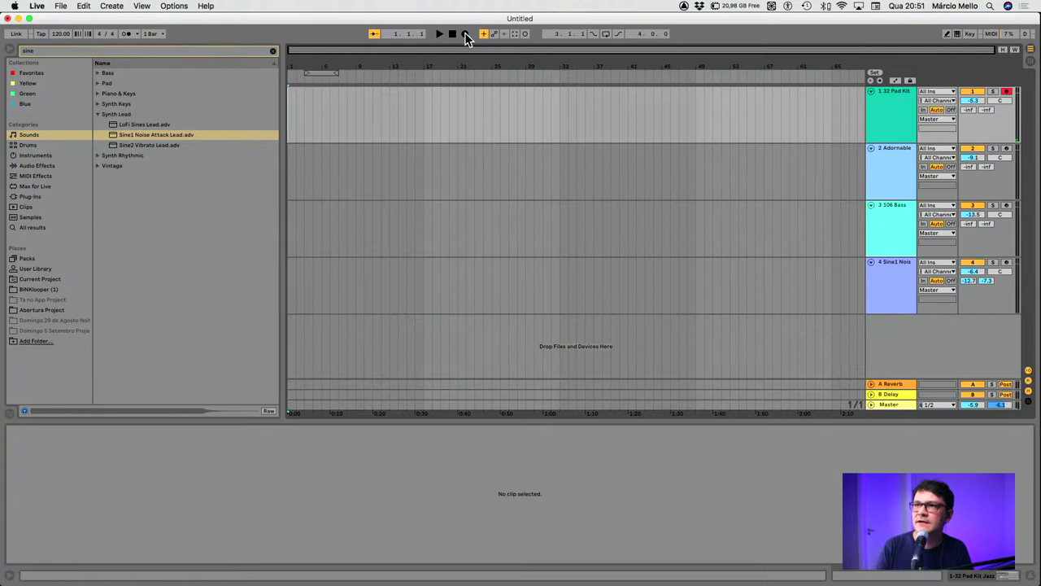
Turn on the metronome and record about five bars of drums on the 32 Pad Kit Jazz track in the arrangement
{"action": "left_click", "coordinate": [463, 35]}
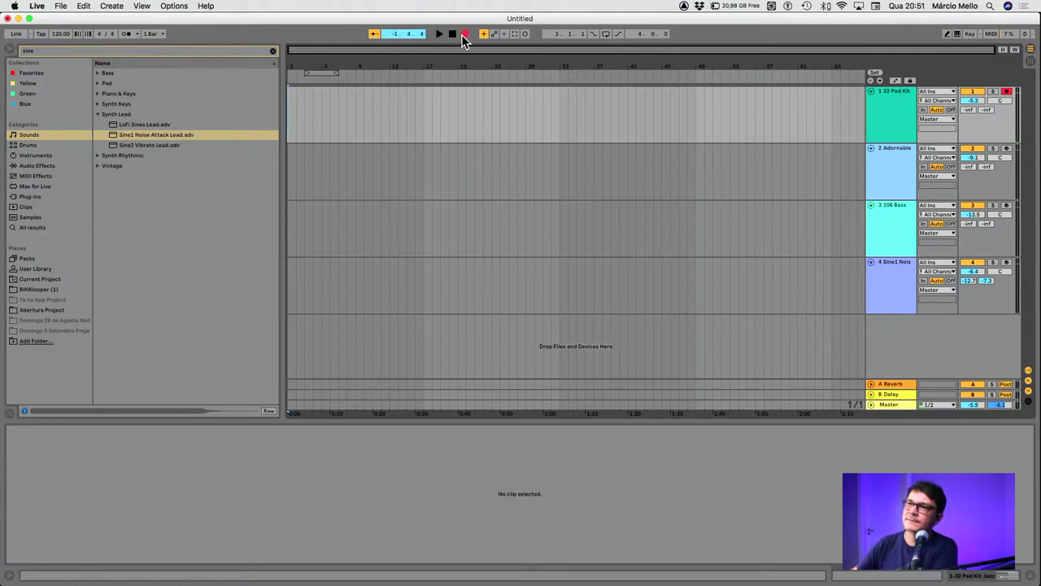
{"action": "left_click", "coordinate": [463, 36]}
{"action": "key", "text": "space"}
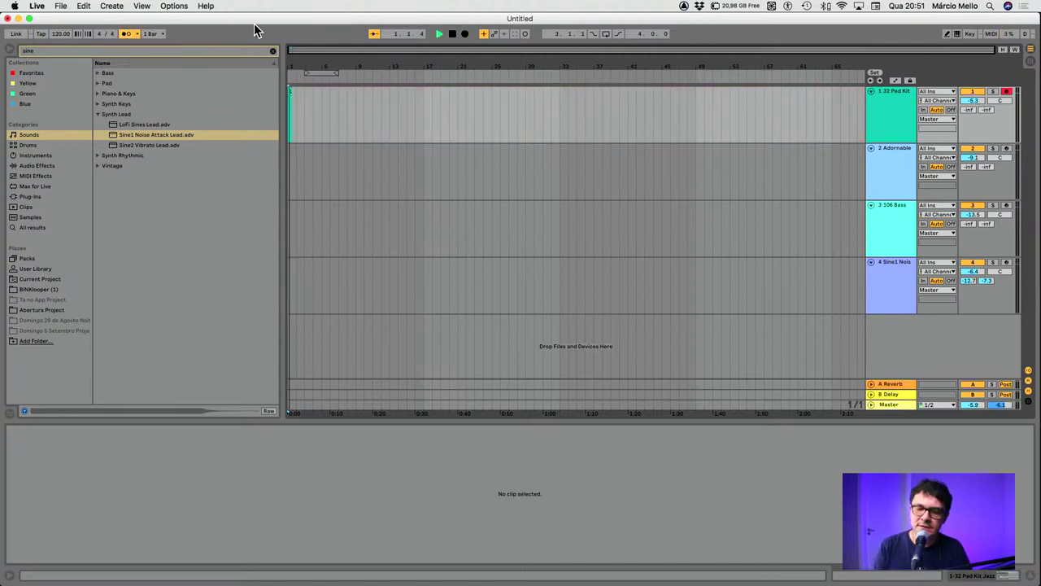
{"action": "left_click", "coordinate": [463, 35]}
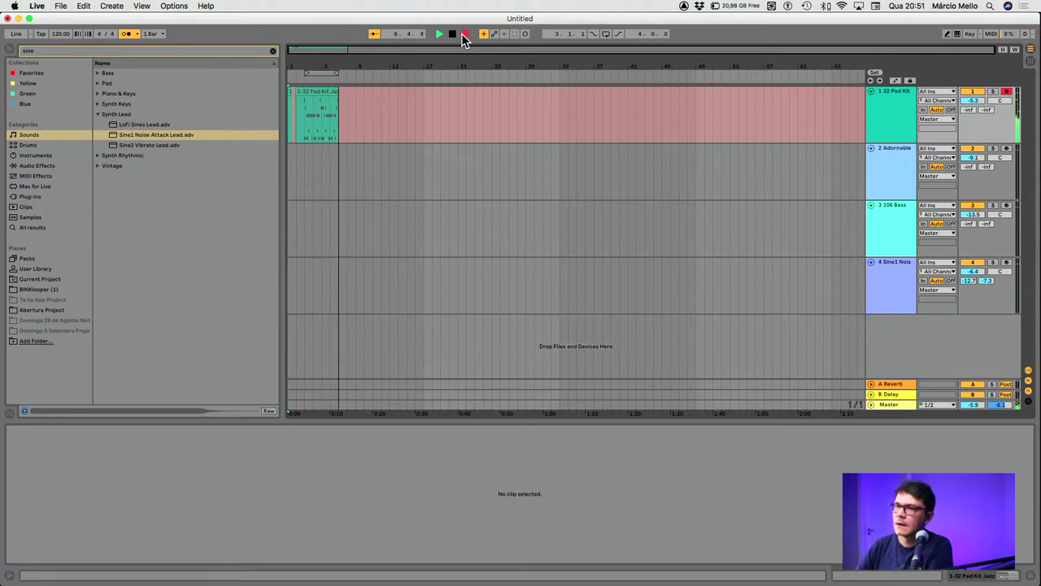
{"action": "left_click", "coordinate": [461, 37]}
Play back the recorded drum clip from bar 3
{"action": "left_click", "coordinate": [305, 134]}
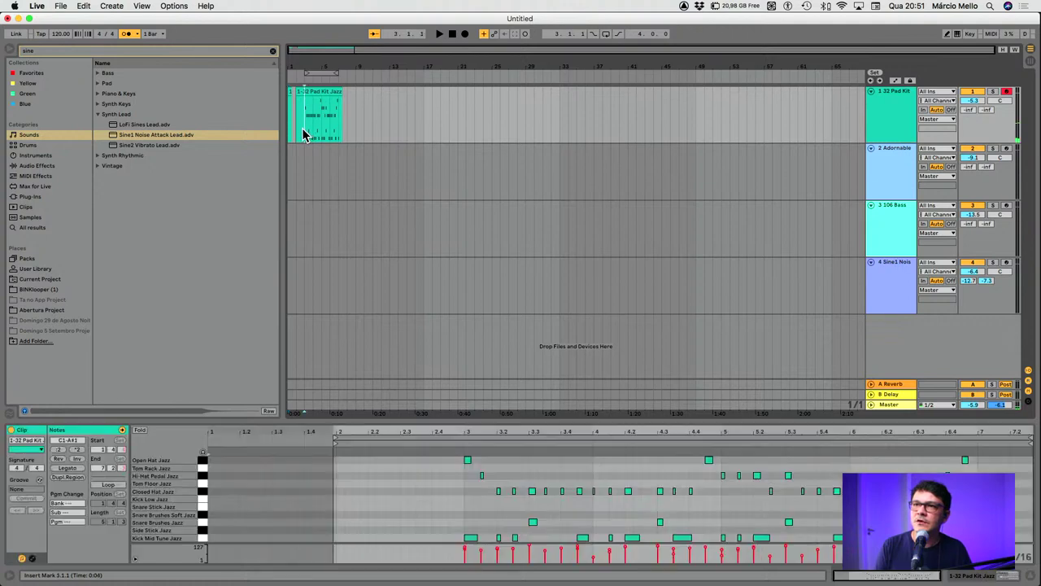
{"action": "key", "text": "space"}
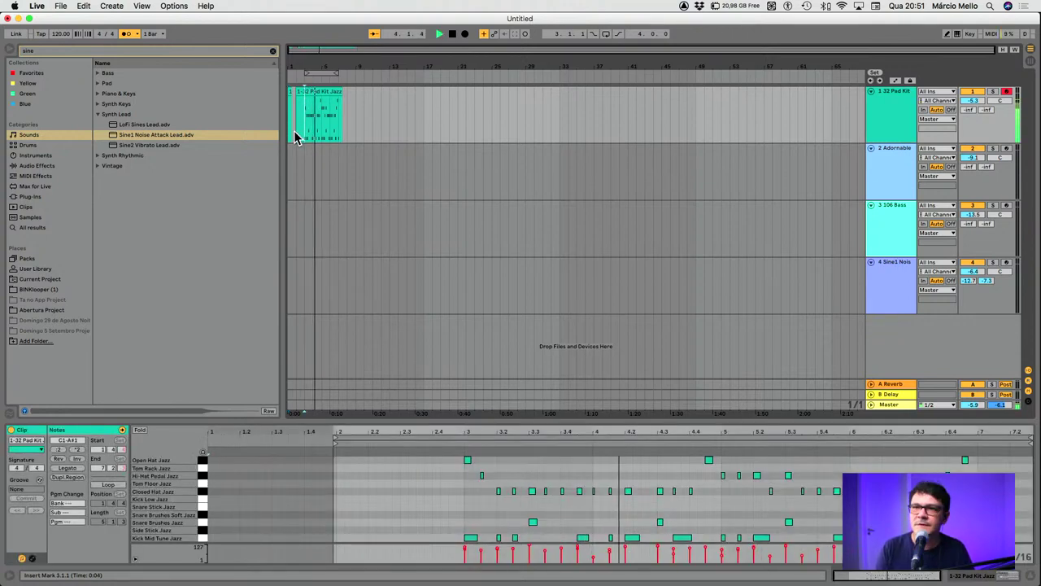
{"action": "key", "text": "space"}
Arm the Adornable track and play the arrangement from bar 2
{"action": "left_click", "coordinate": [1006, 148]}
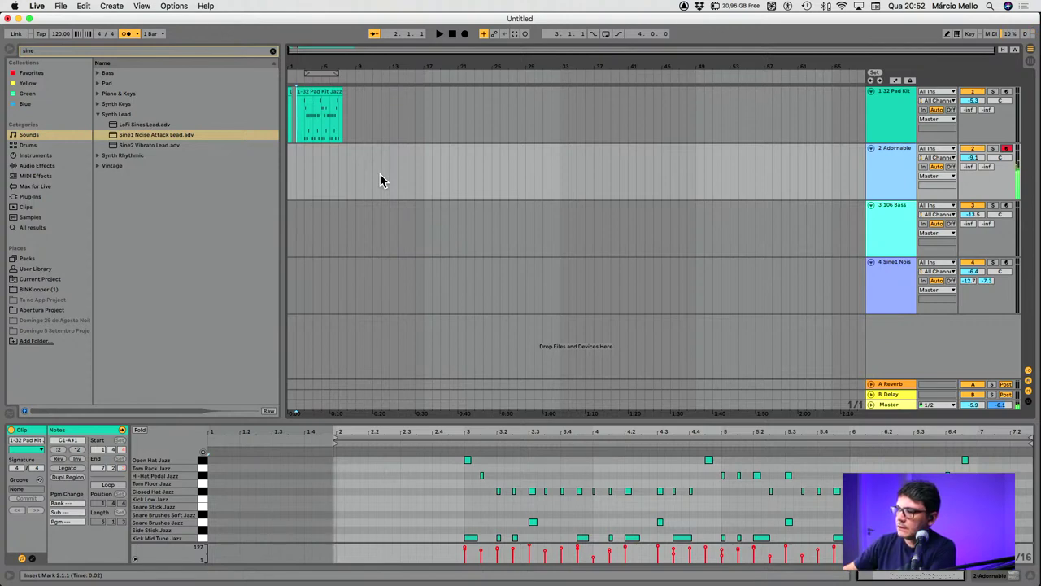
{"action": "key", "text": "space"}
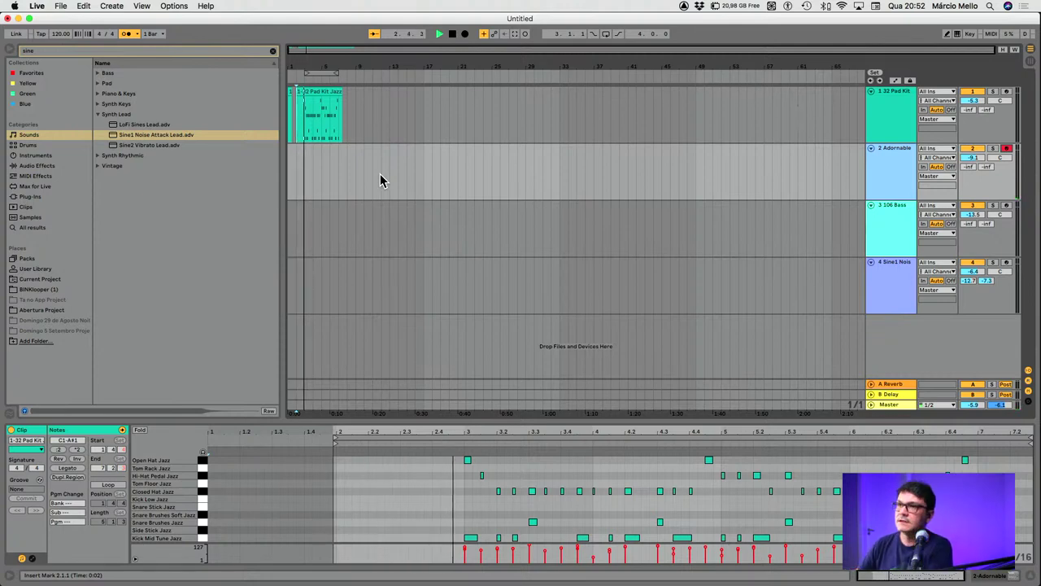
{"action": "key", "text": "space"}
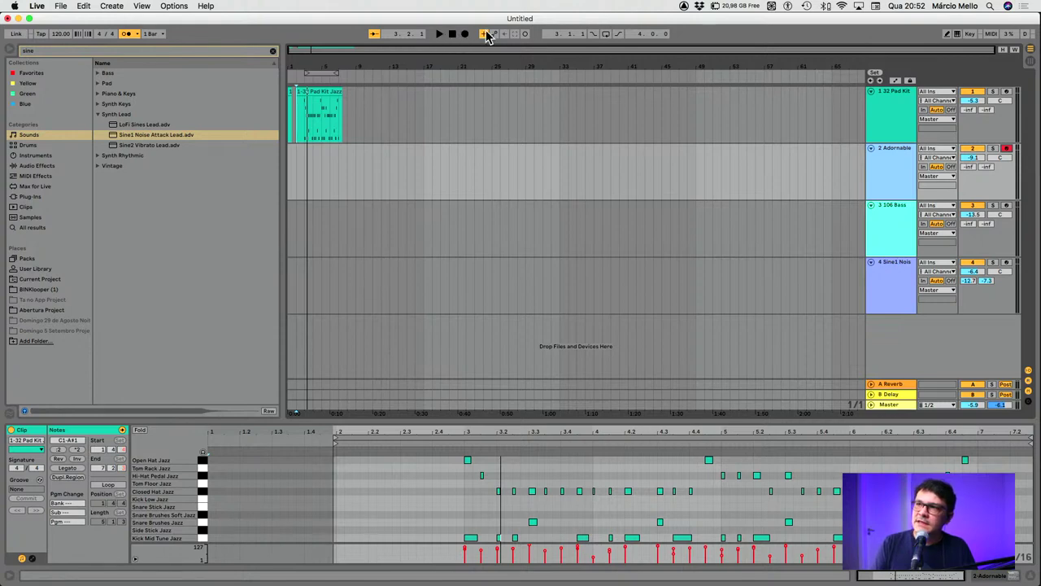
Map the computer key R to Global Record in key mapping mode
{"action": "left_click", "coordinate": [975, 36]}
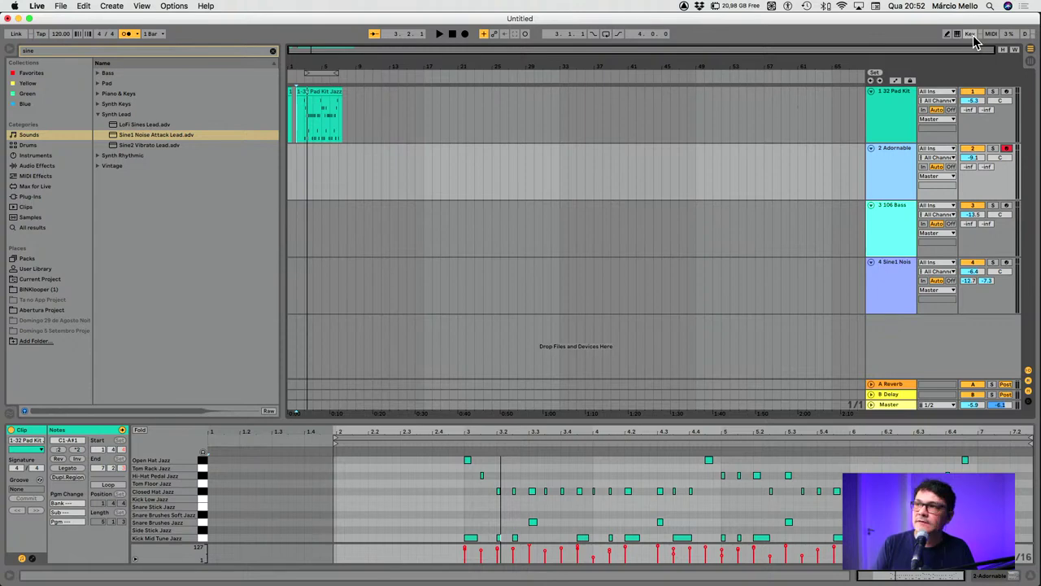
{"action": "left_click", "coordinate": [457, 37]}
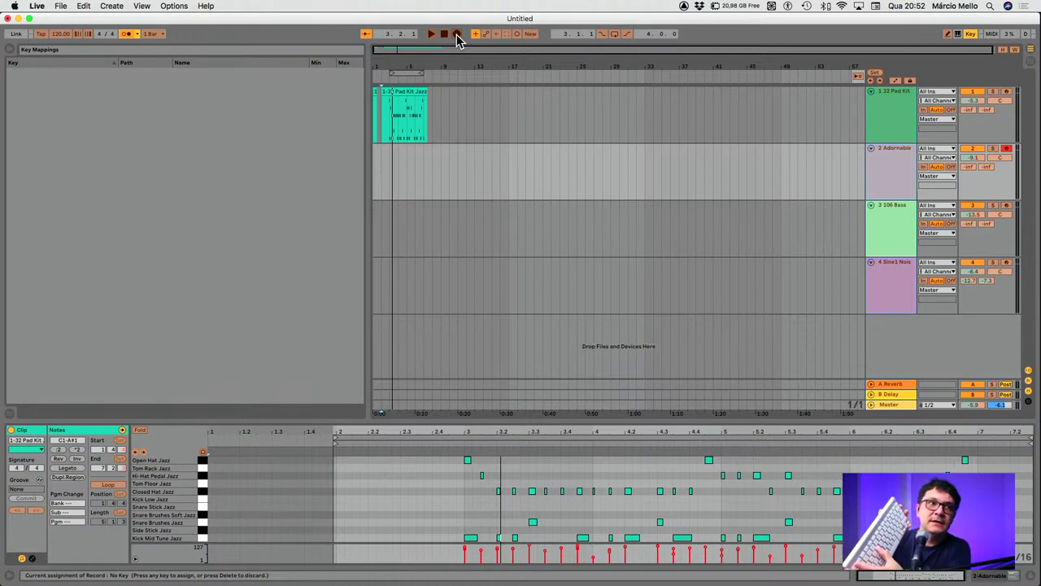
{"action": "key", "text": "r"}
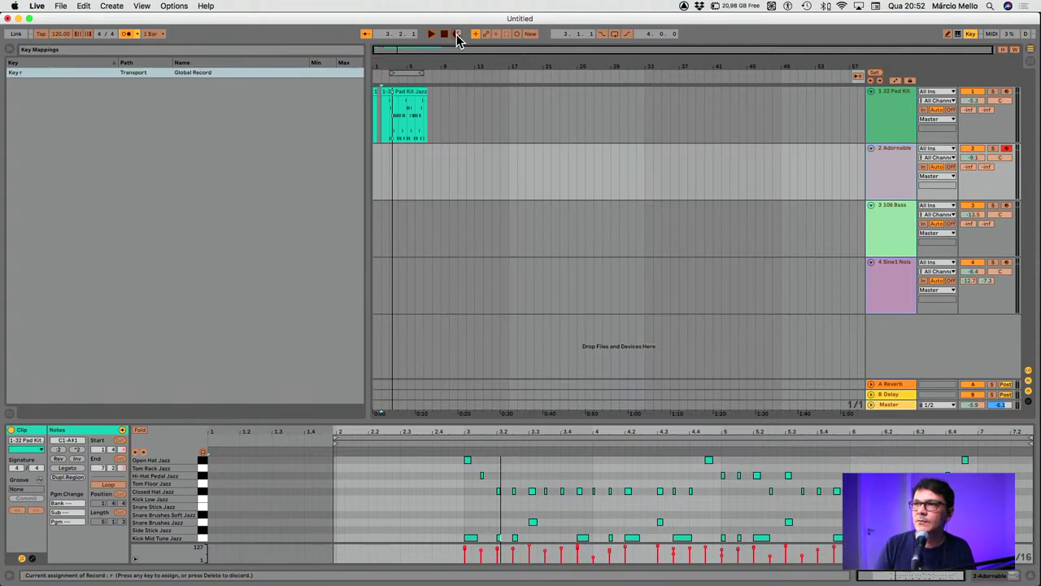
Leave key mapping mode and place the insert marker at bar 2 on the Adornable track
{"action": "left_click", "coordinate": [974, 36]}
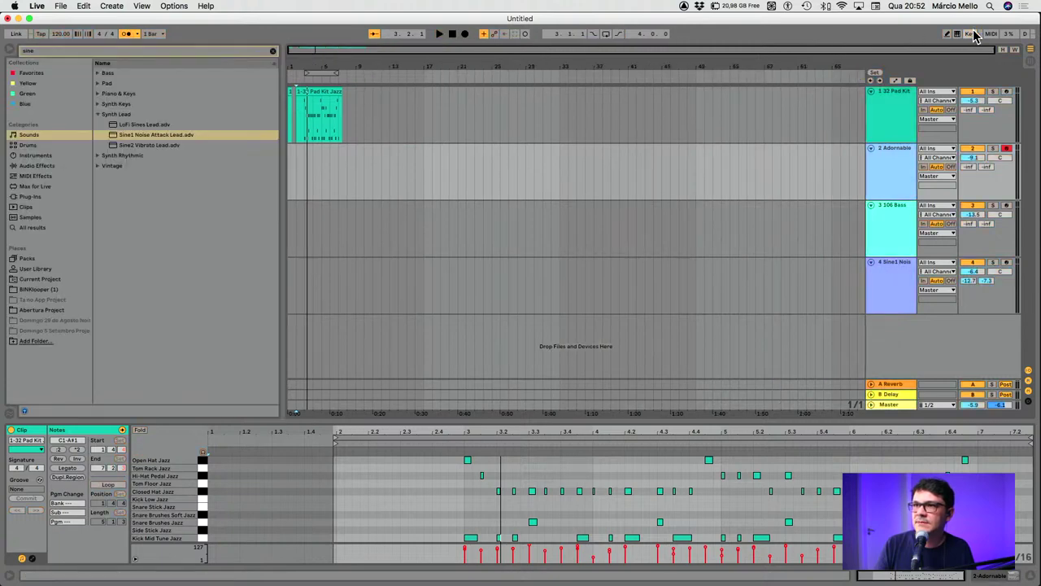
{"action": "left_click", "coordinate": [299, 173]}
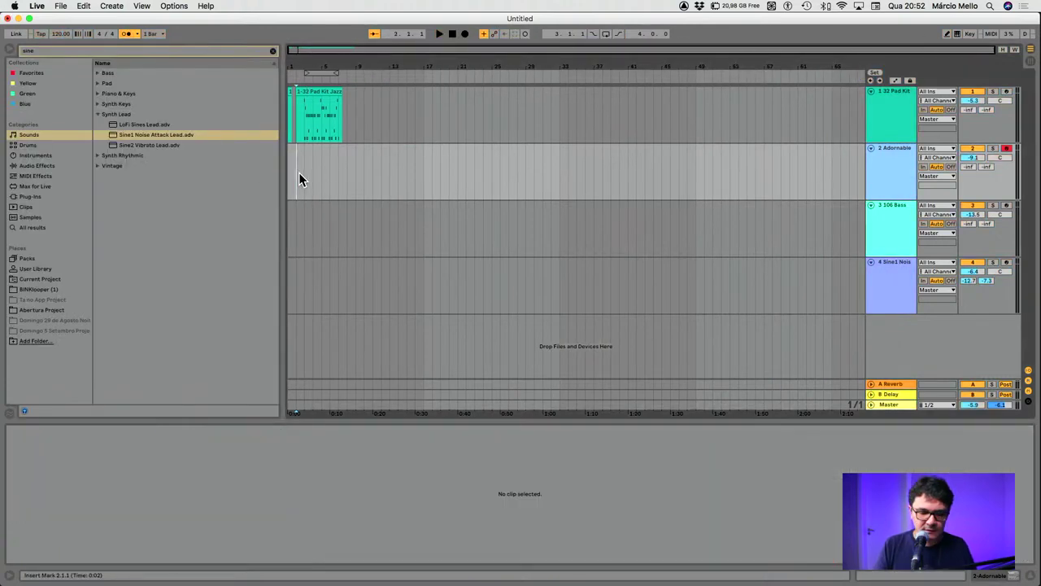
{"action": "key", "text": "r"}
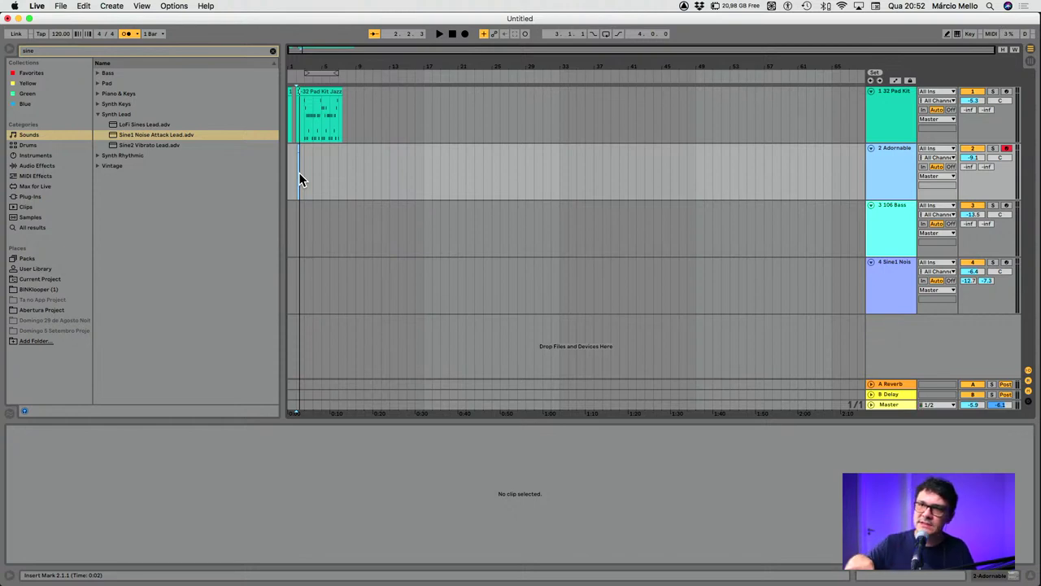
Record a trial take of nearly five bars on the Adornable track from bar 2, and undo it
{"action": "key", "text": "F9"}
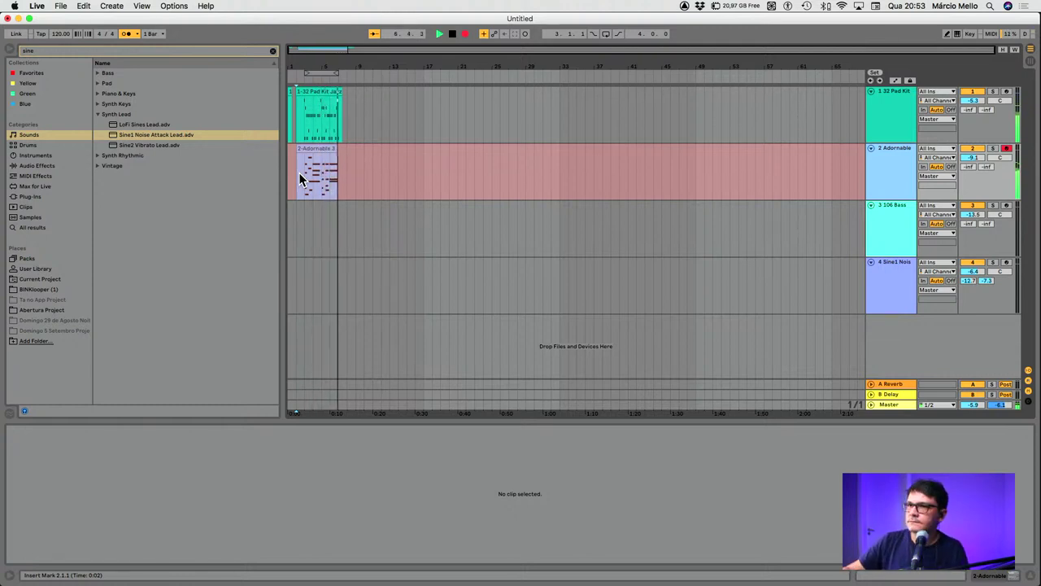
{"action": "key", "text": "space"}
{"action": "key", "text": "space"}
{"action": "key", "text": "space"}
{"action": "key", "text": "space"}
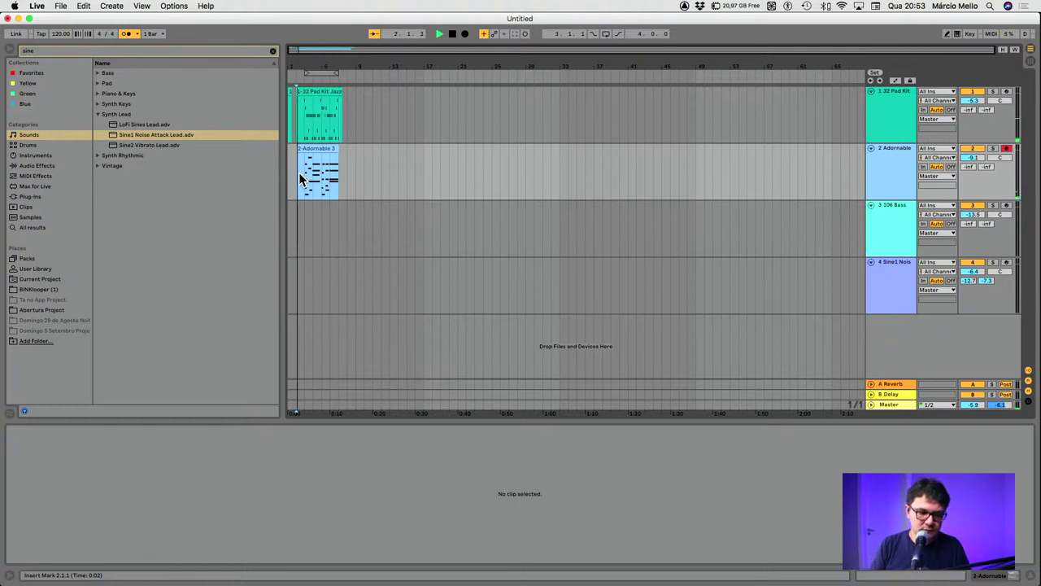
{"action": "key", "text": "ctrl+z"}
Record about five bars on the Adornable track from bar 2, and arm the 106 Bass track
{"action": "key", "text": "F9"}
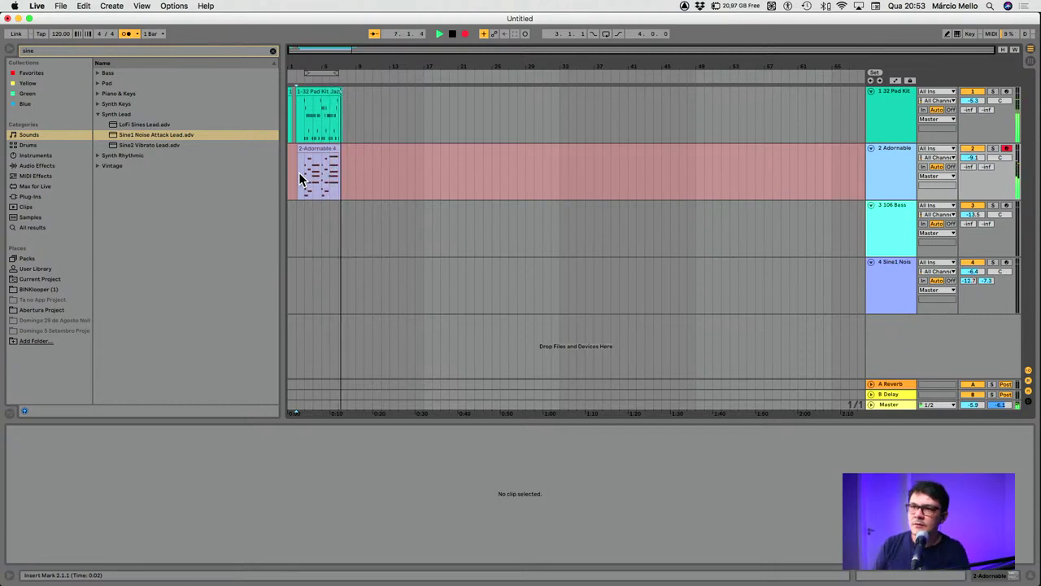
{"action": "key", "text": "space"}
{"action": "left_click", "coordinate": [1007, 205]}
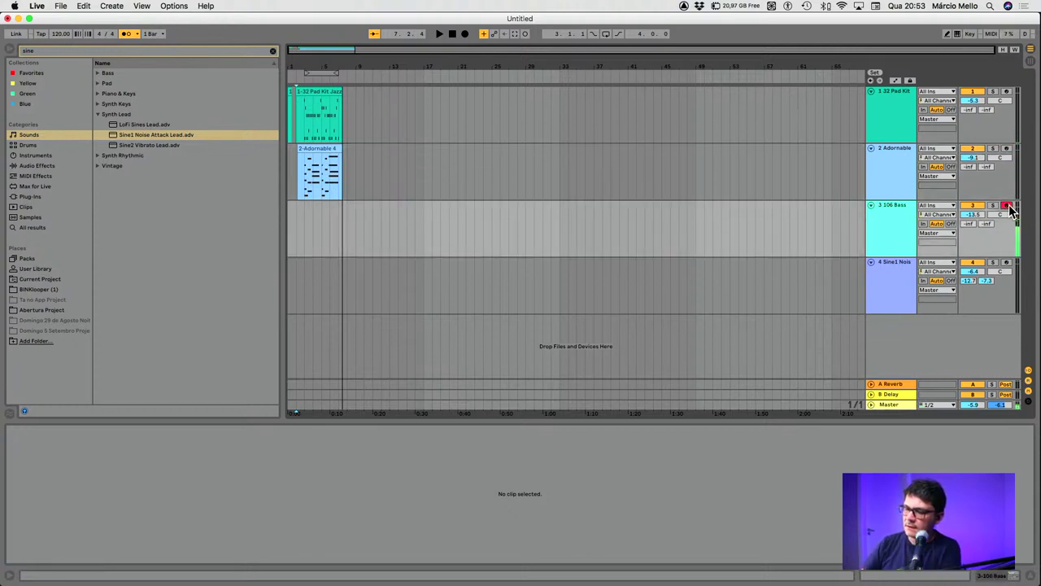
Try recording a bass take on the 106 Bass track from bar 2, and delete the short clip
{"action": "key", "text": "F9"}
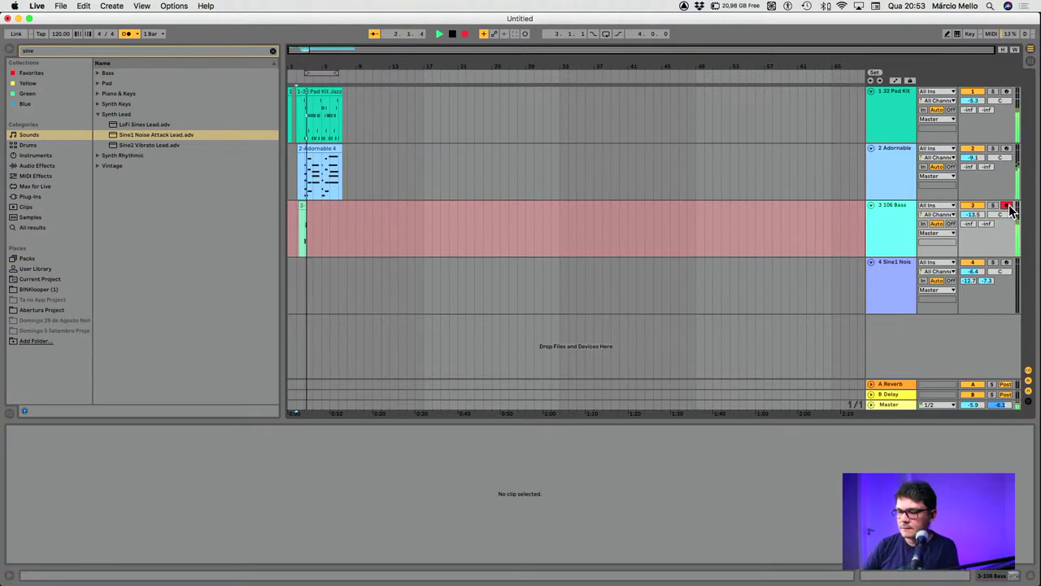
{"action": "key", "text": "space"}
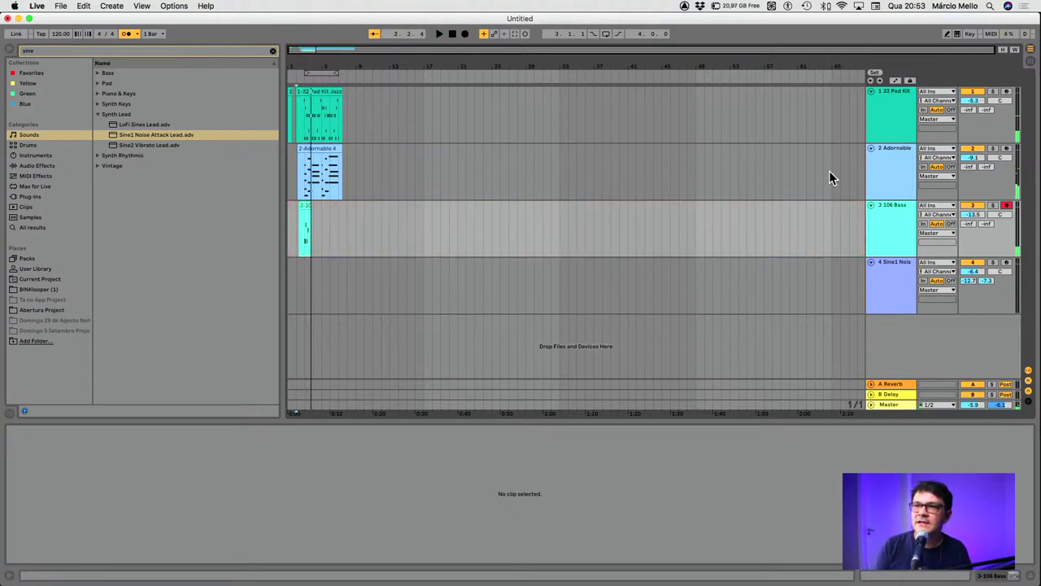
{"action": "left_click_drag", "start_coordinate": [403, 236], "coordinate": [290, 232]}
Set Record Quantization to No Quantization
{"action": "left_click", "coordinate": [112, 6]}
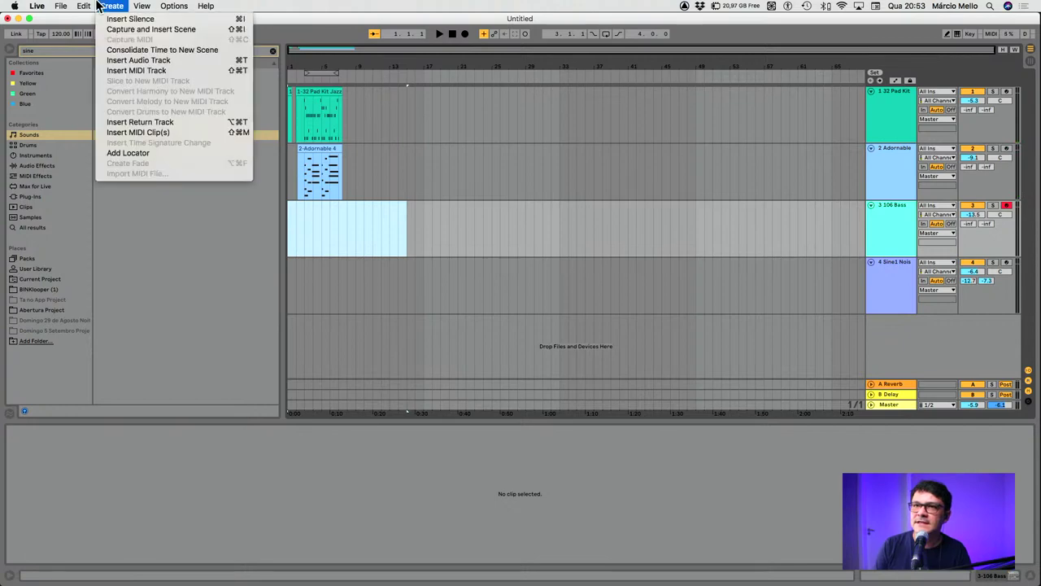
{"action": "mouse_move", "coordinate": [83, 5]}
{"action": "mouse_move", "coordinate": [141, 287]}
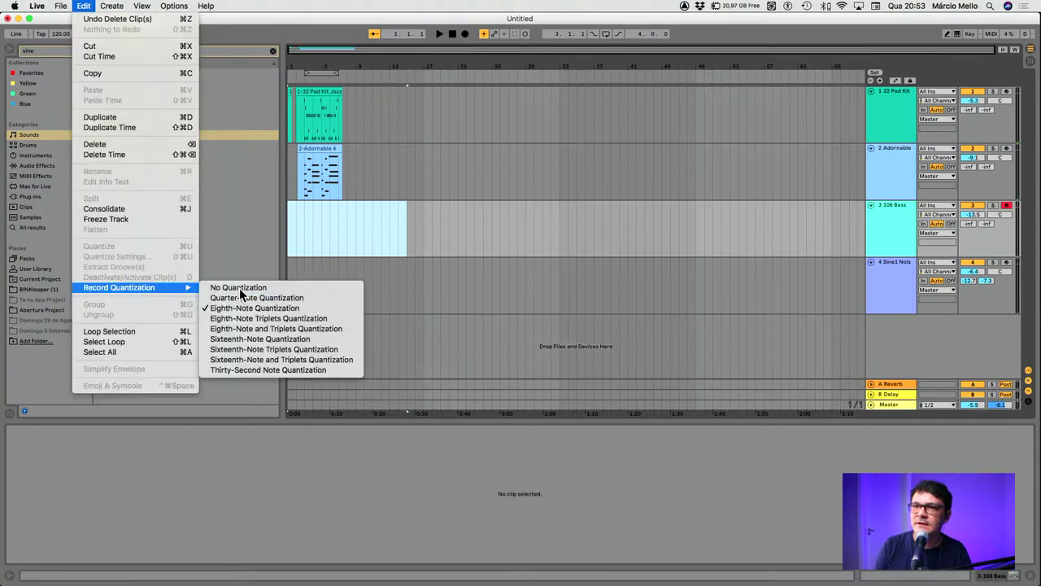
{"action": "left_click", "coordinate": [239, 286]}
Record about five bars on the 106 Bass track from bar 2, and arm the Sine1 Noise Attack Lead track at bar 2
{"action": "left_click", "coordinate": [293, 225]}
{"action": "key", "text": "F9"}
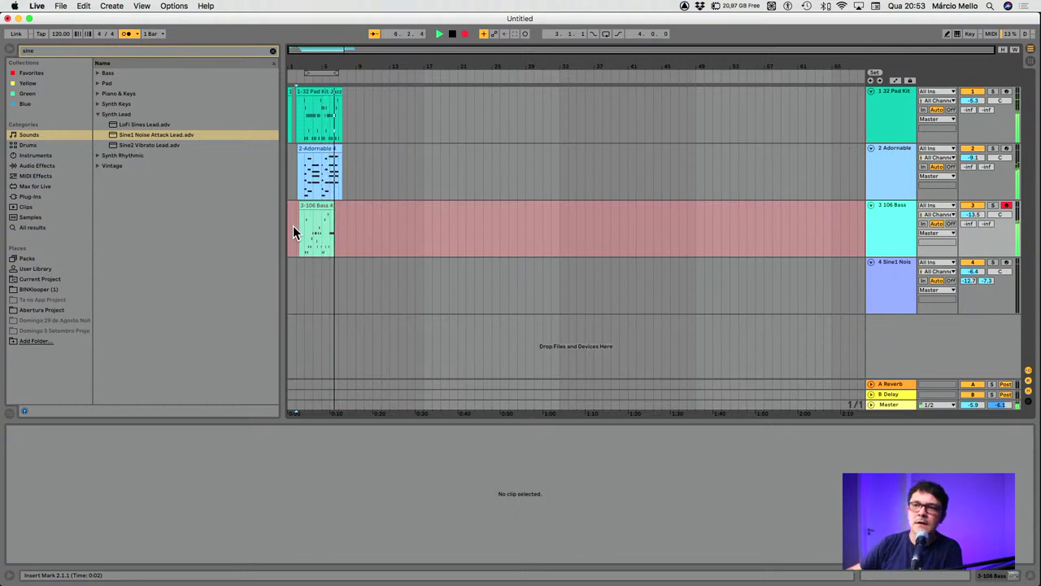
{"action": "key", "text": "space"}
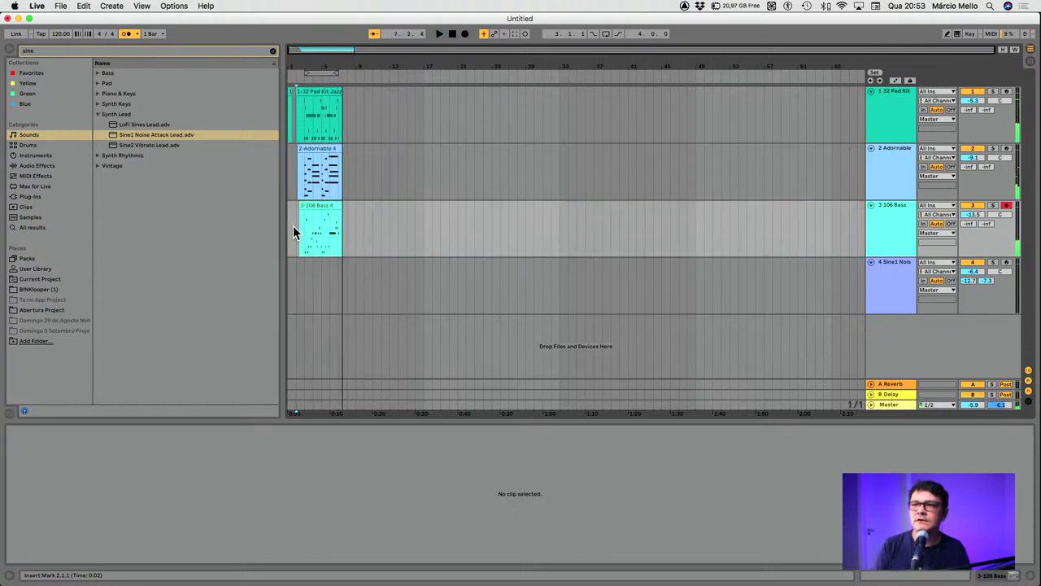
{"action": "left_click", "coordinate": [299, 289]}
{"action": "left_click", "coordinate": [1006, 264]}
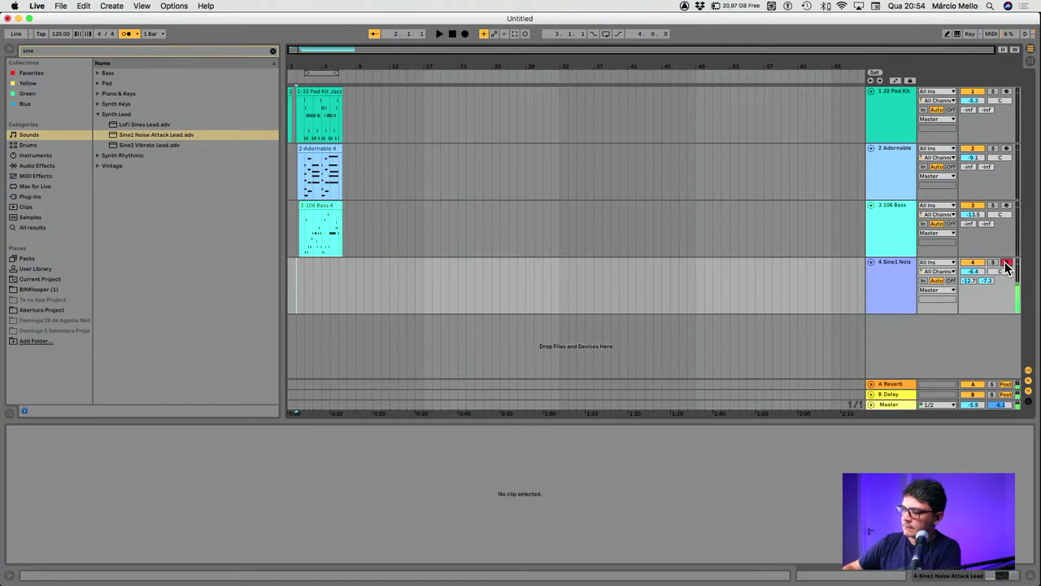
Record a short trial take on the Sine1 Noise Attack Lead track, and undo it
{"action": "key", "text": "F9"}
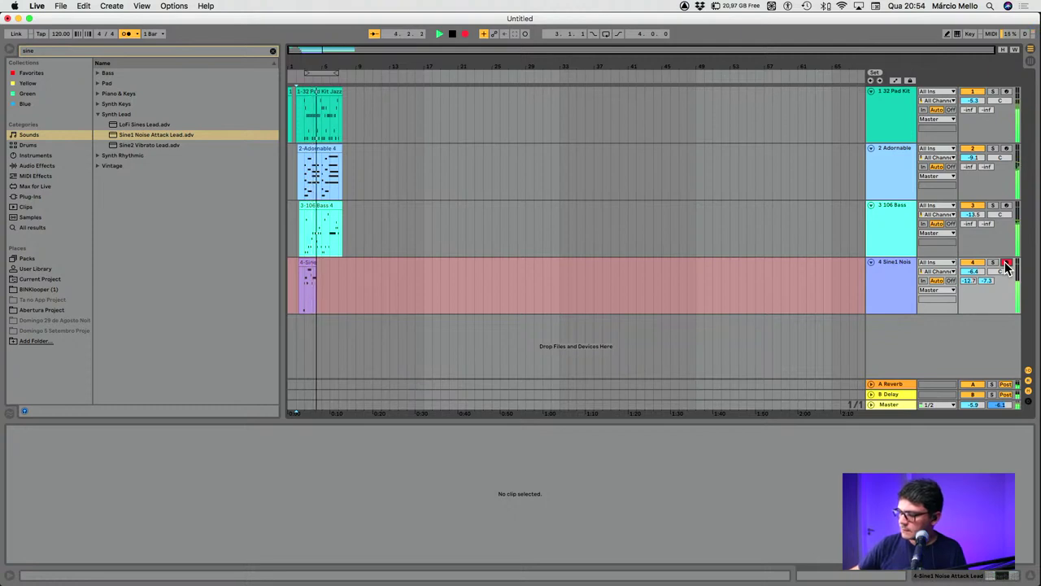
{"action": "key", "text": "space"}
{"action": "key", "text": "super+z"}
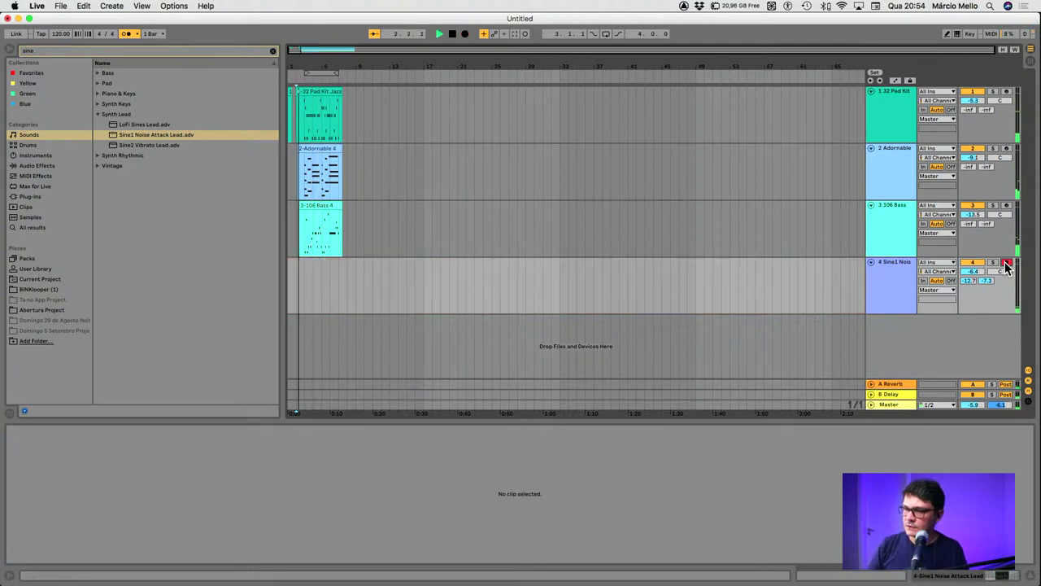
Record about seven bars of lead on the Sine1 Noise Attack Lead track from bar 2
{"action": "key", "text": "F9"}
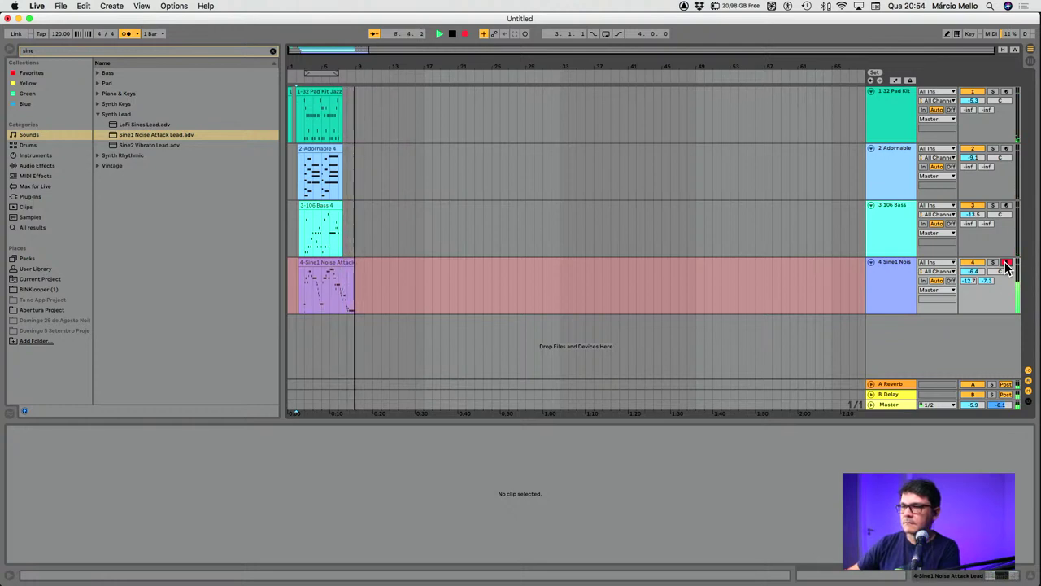
{"action": "key", "text": "space"}
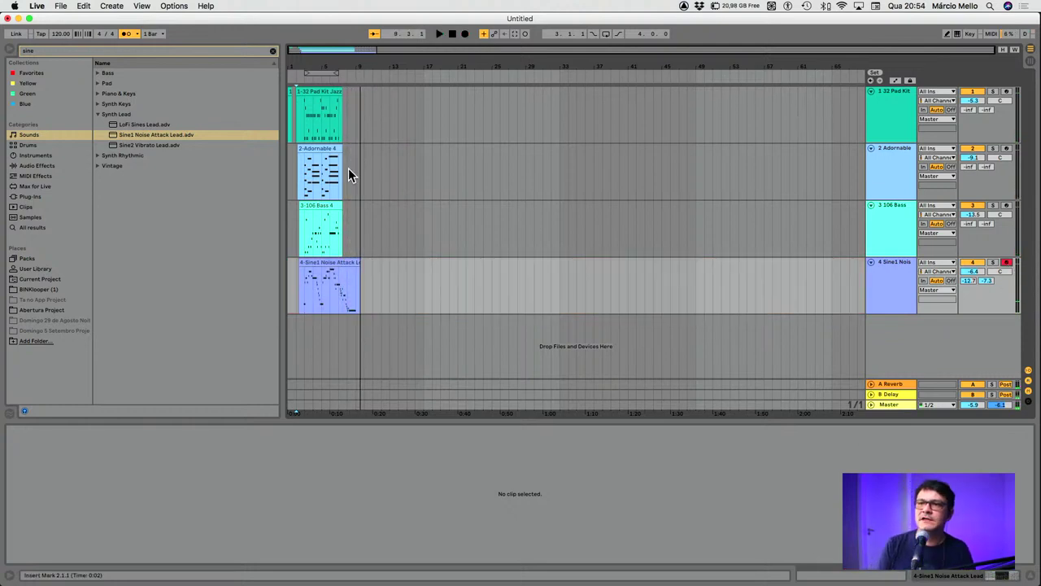
Consolidate the clips on all four tracks over the time range from 2.1.1 to 9.4.1
{"action": "key", "text": "plus"}
{"action": "key", "text": "plus"}
{"action": "key", "text": "plus"}
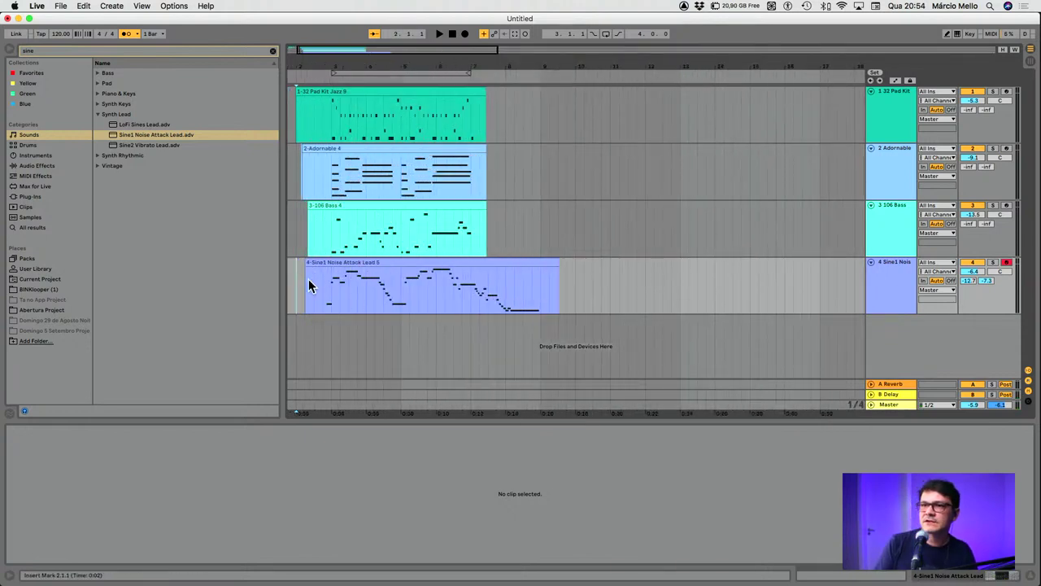
{"action": "left_click_drag", "start_coordinate": [297, 283], "coordinate": [566, 88]}
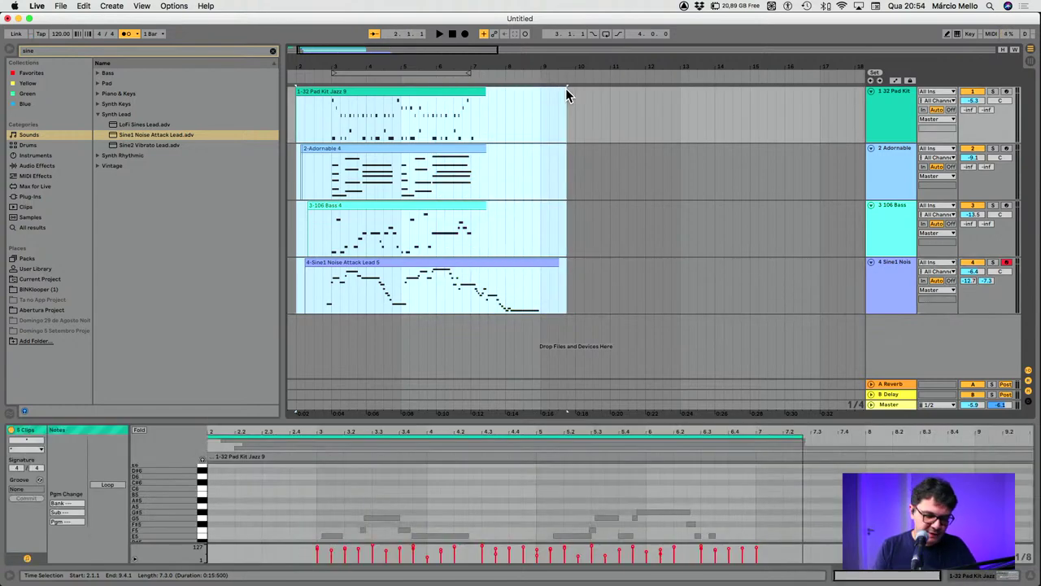
{"action": "key", "text": "Tab"}
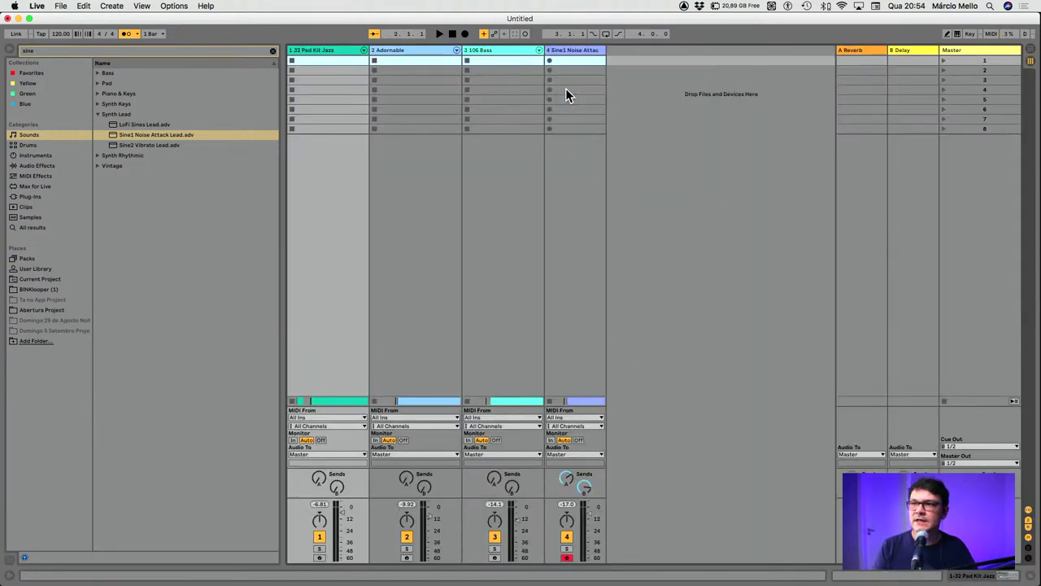
{"action": "key", "text": "Tab"}
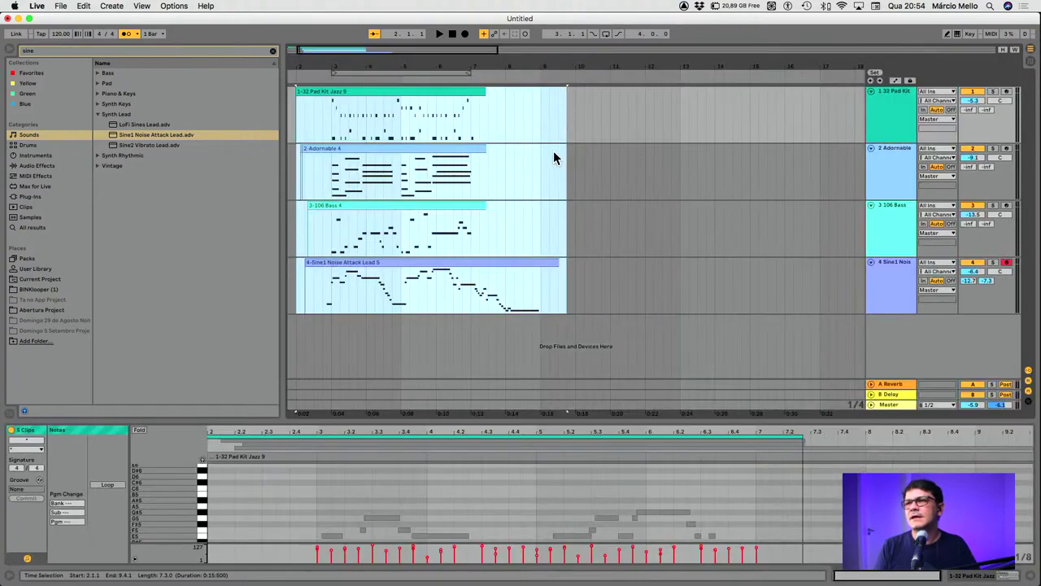
{"action": "left_click_drag", "start_coordinate": [567, 307], "coordinate": [321, 120]}
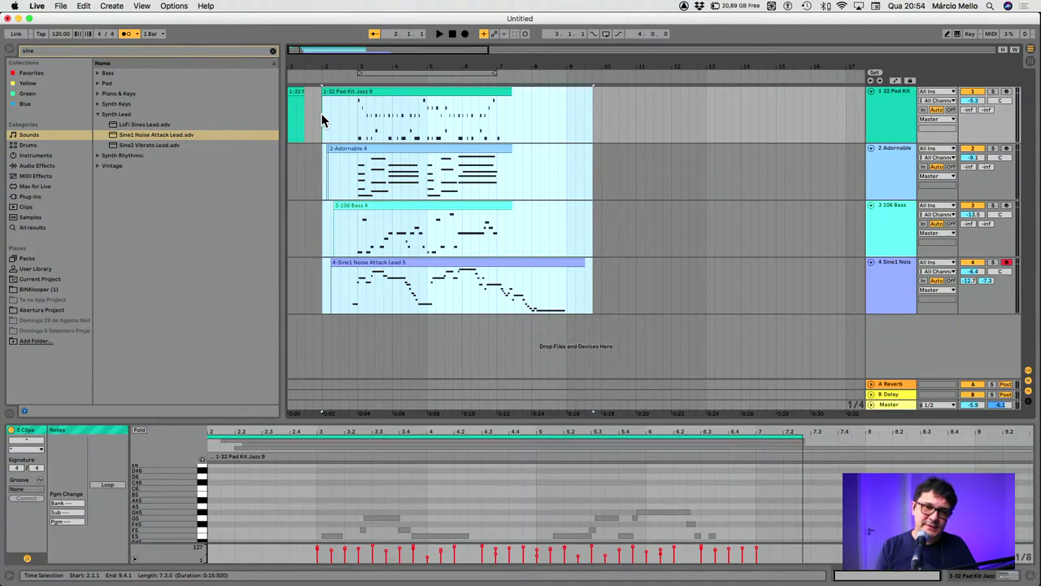
{"action": "key", "text": "super+j"}
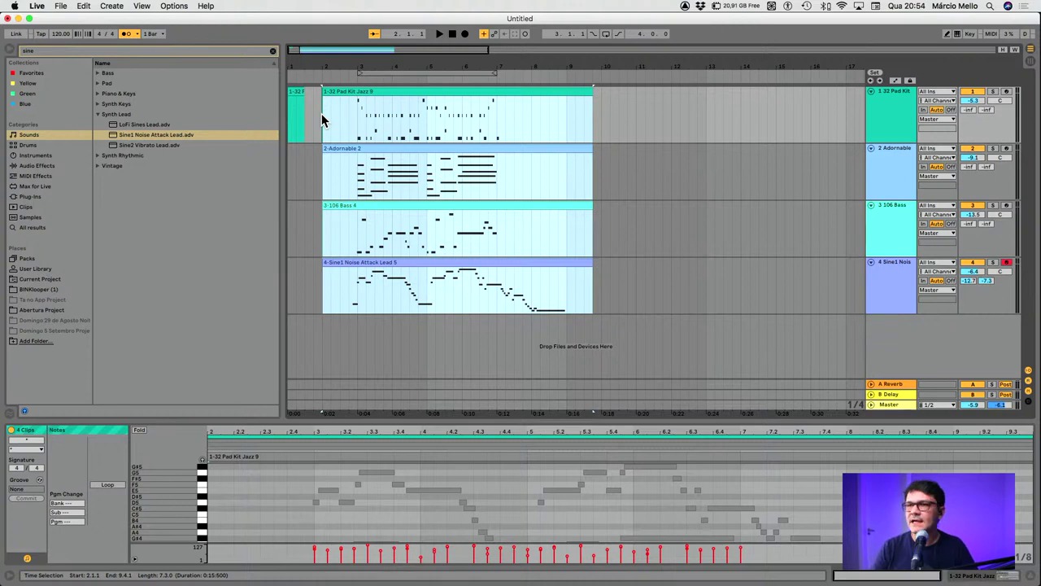
Open the save dialog for the untitled set and dismiss it without saving
{"action": "key", "text": "super+s"}
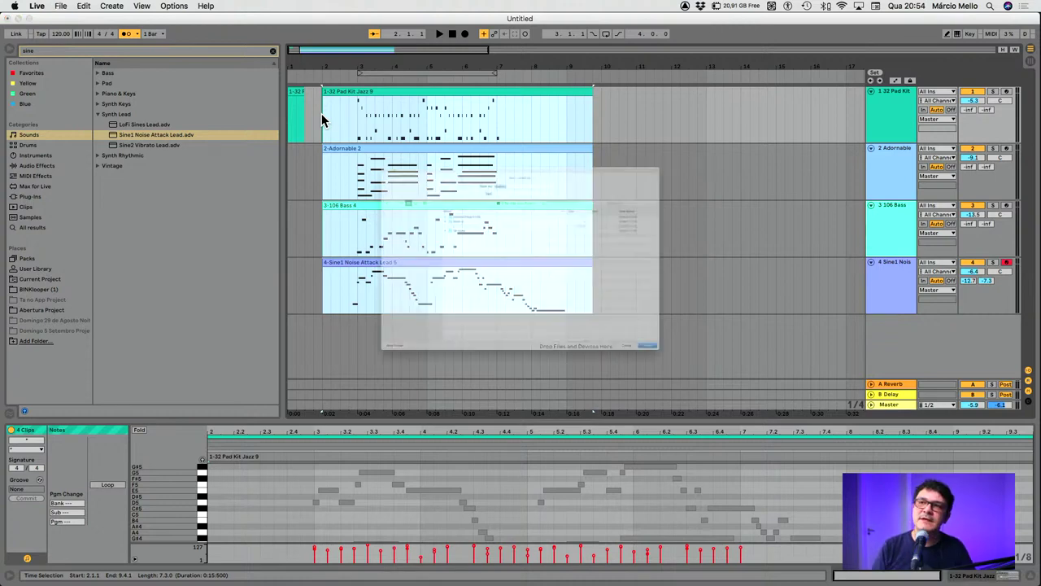
{"action": "key", "text": "Escape"}
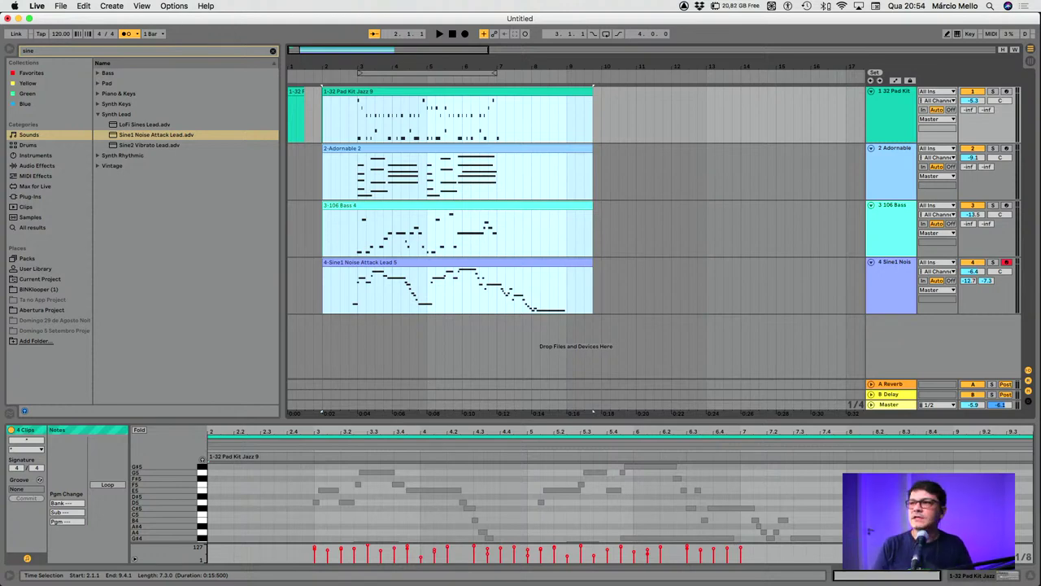
Switch to YouTube Studio in Chrome and read through the live stream's chat messages
{"action": "key", "text": "super+Tab"}
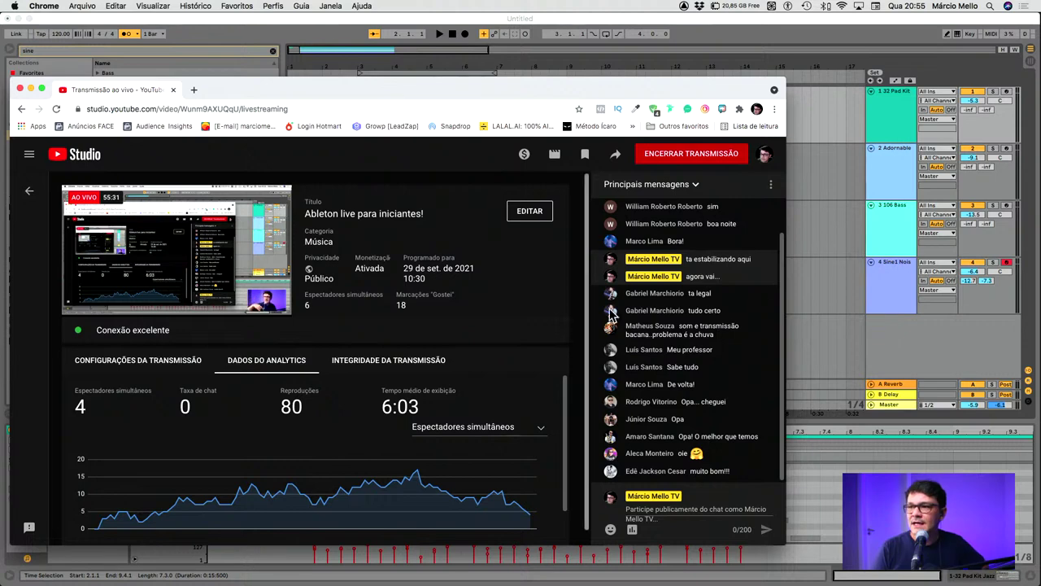
{"action": "scroll", "coordinate": [646, 360], "scroll_direction": "up", "scroll_amount": 1}
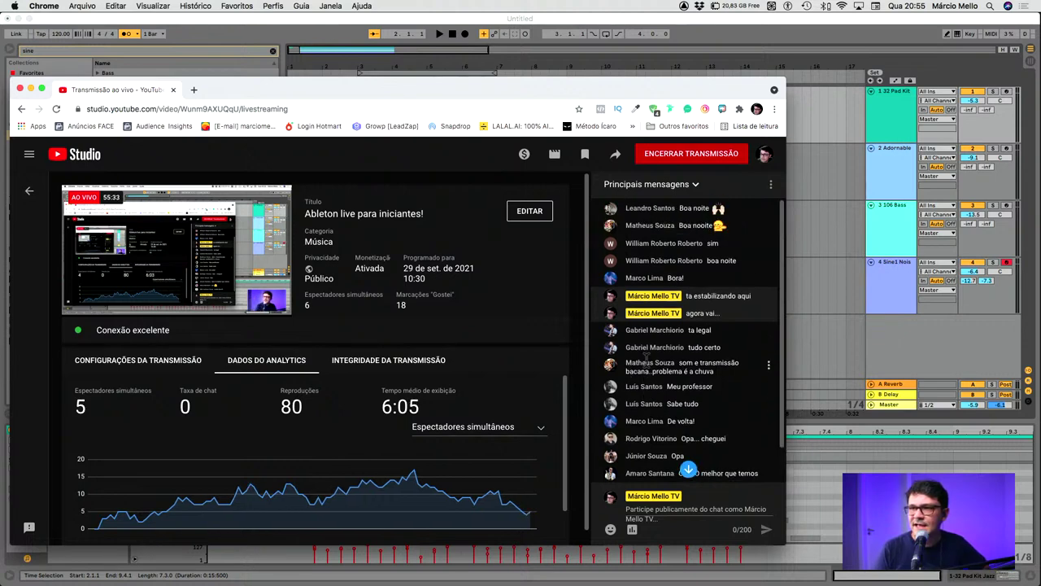
{"action": "scroll", "coordinate": [648, 366], "scroll_direction": "down", "scroll_amount": 1}
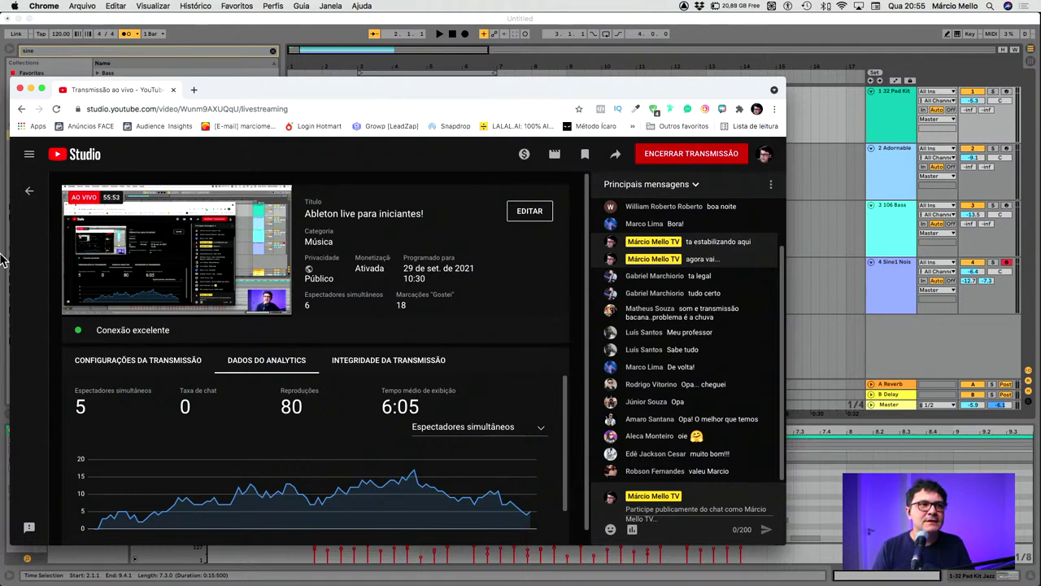
Switch to ATEM Software Control, enable TIE for DSK 1 and put DSK 1 on air
{"action": "key", "text": "super+Tab"}
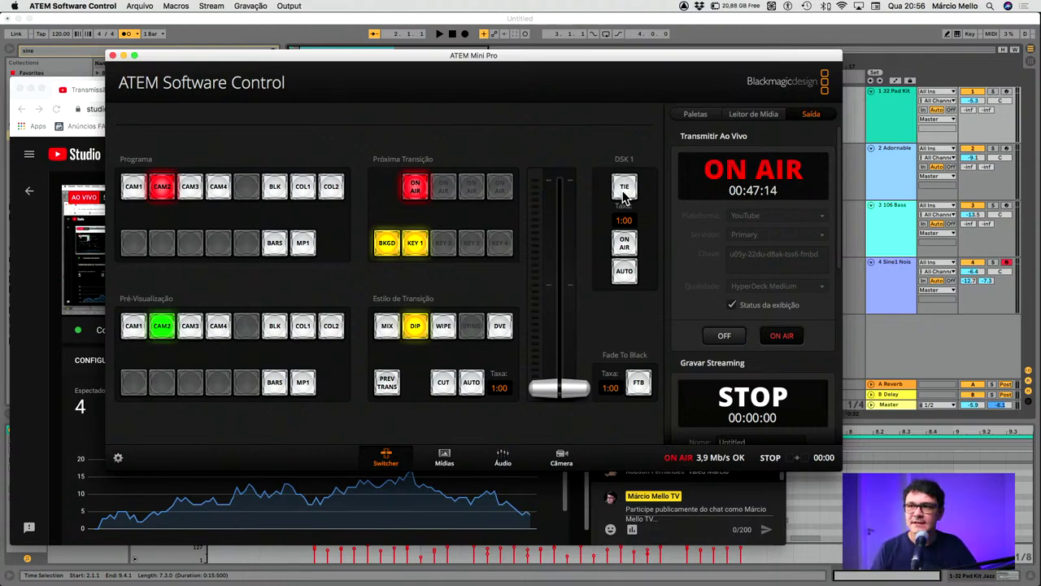
{"action": "left_click", "coordinate": [624, 194]}
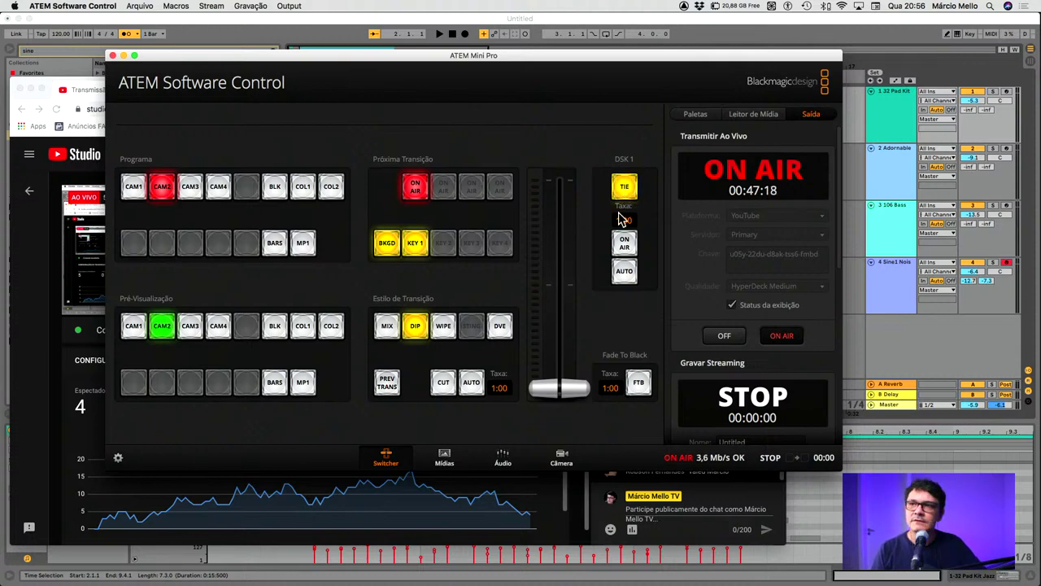
{"action": "left_click", "coordinate": [624, 244]}
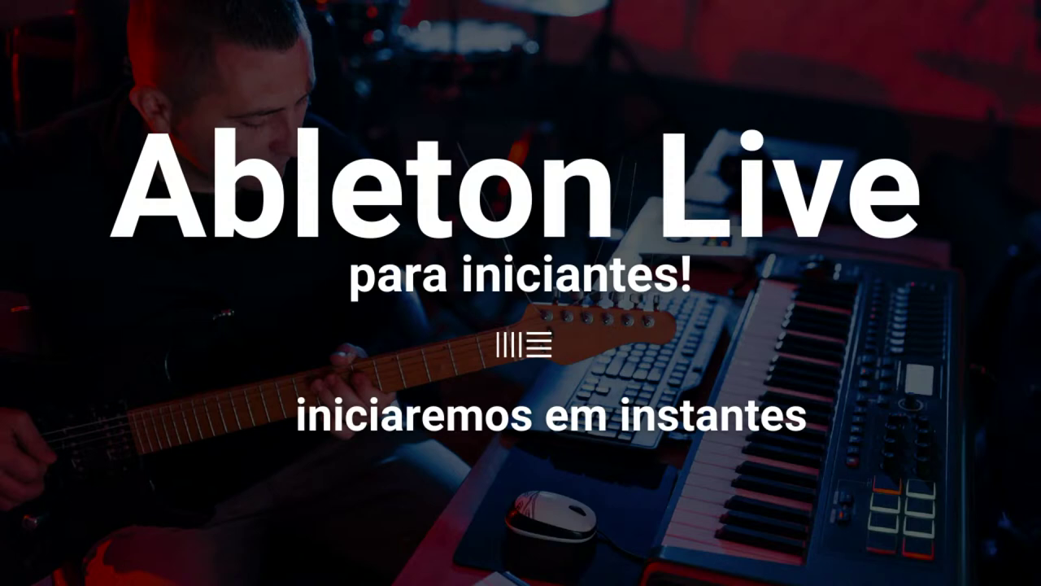